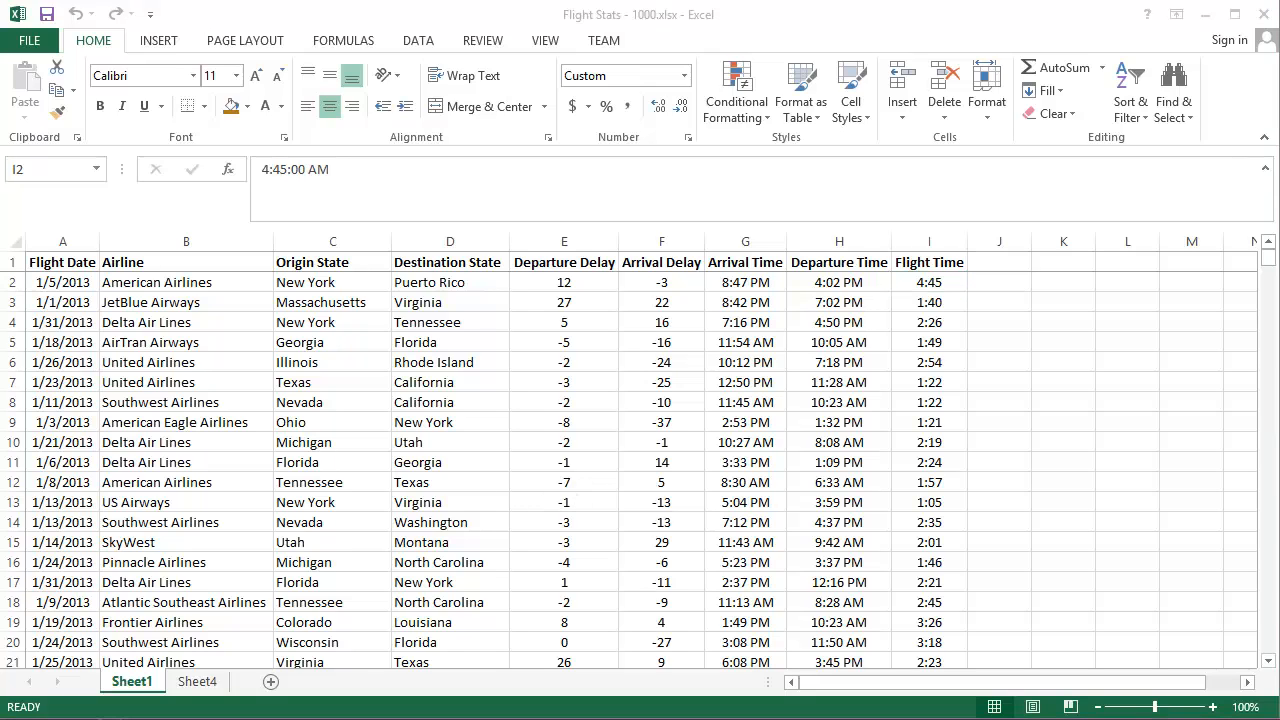
click(371, 413)
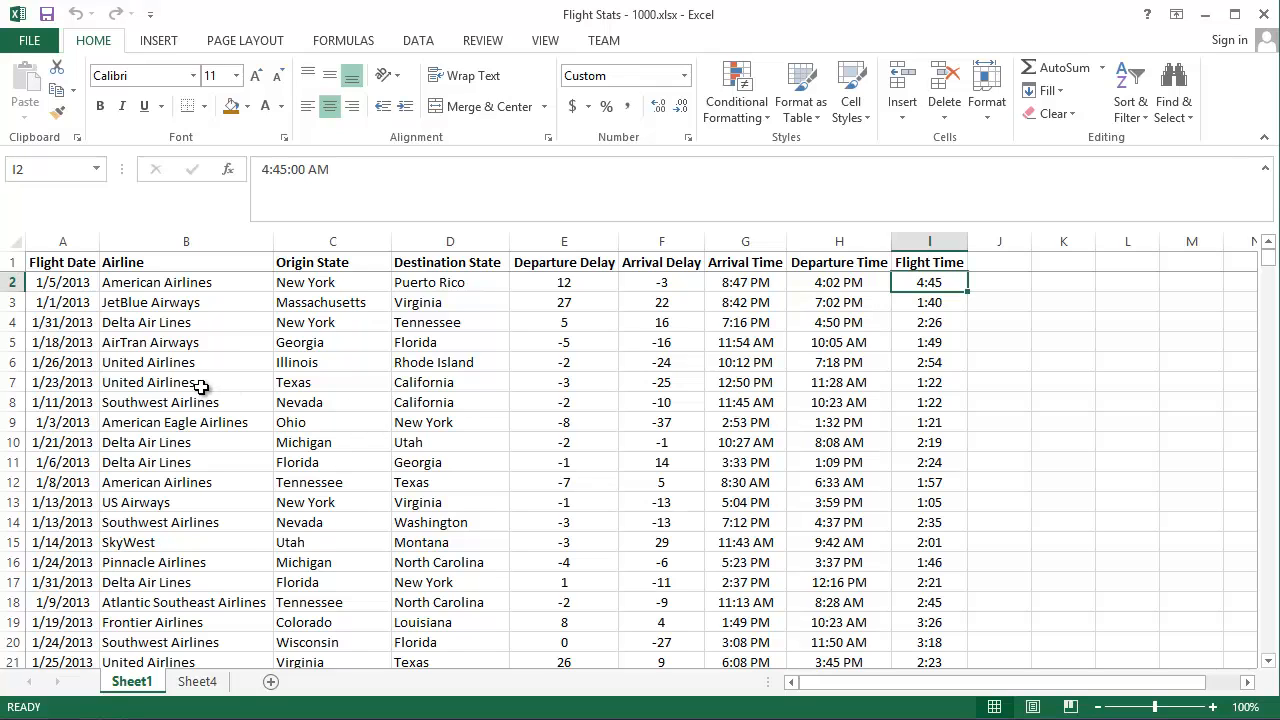
click(198, 325)
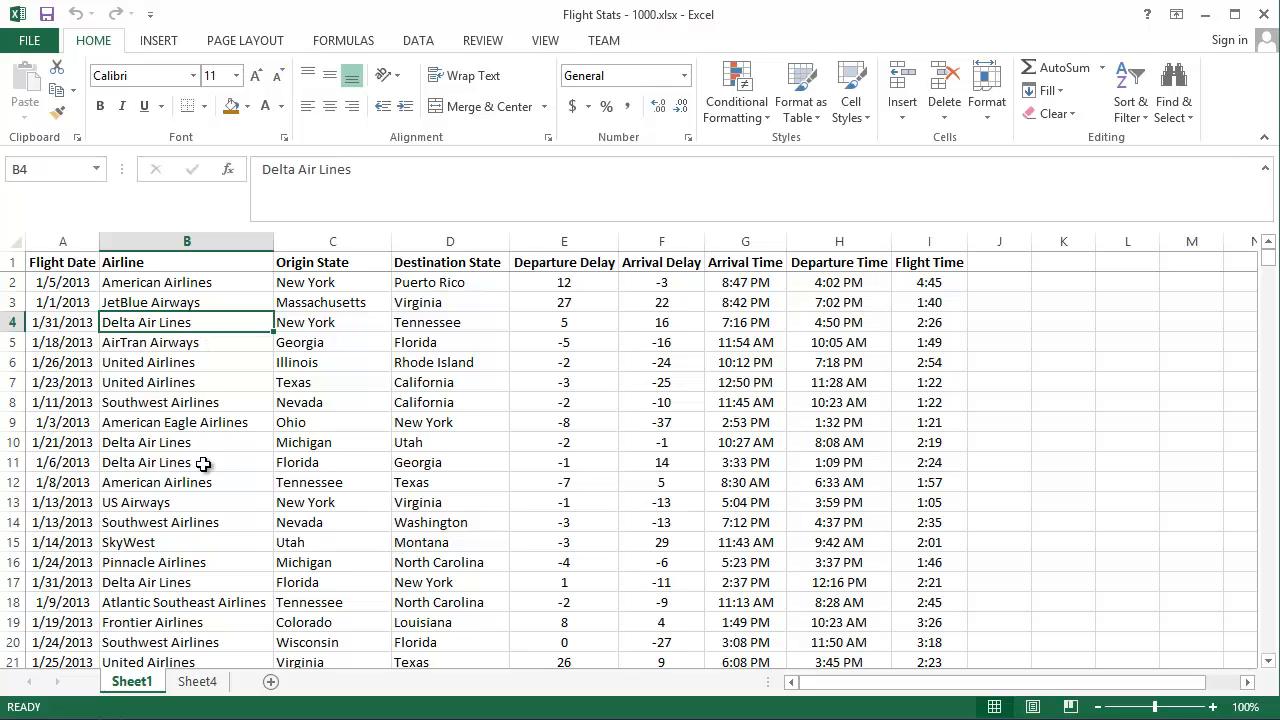
click(192, 500)
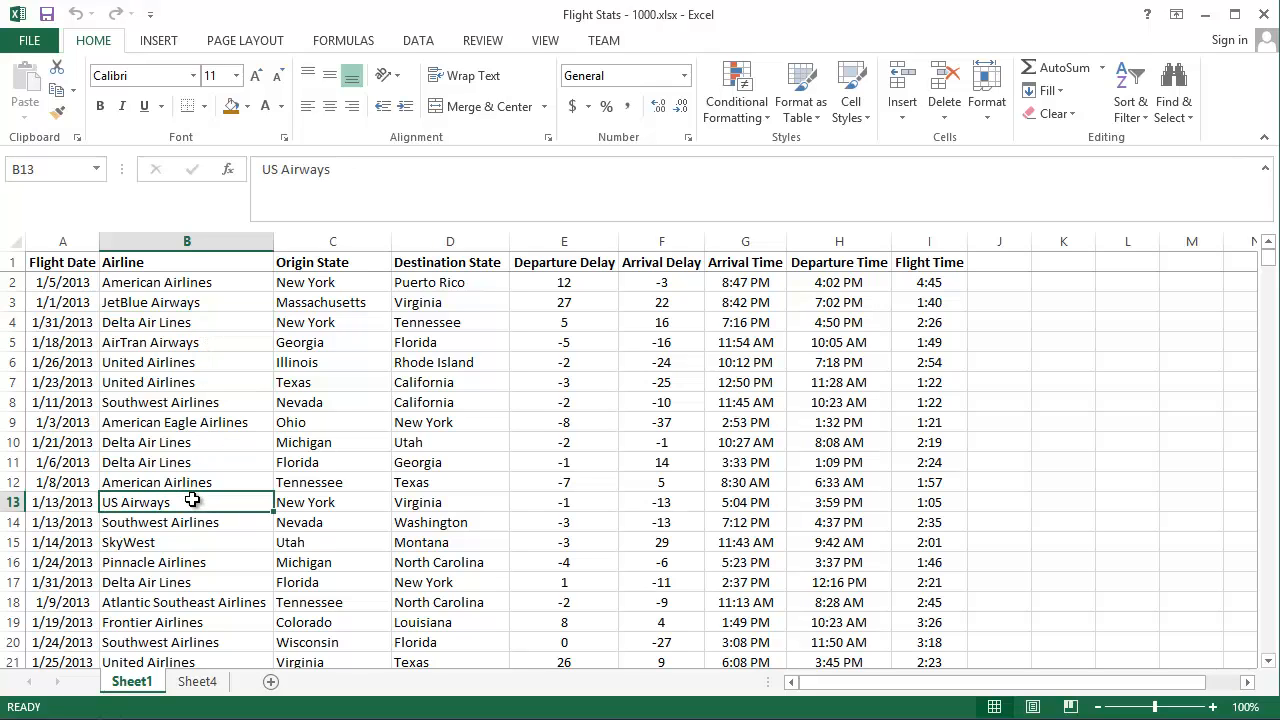
click(202, 562)
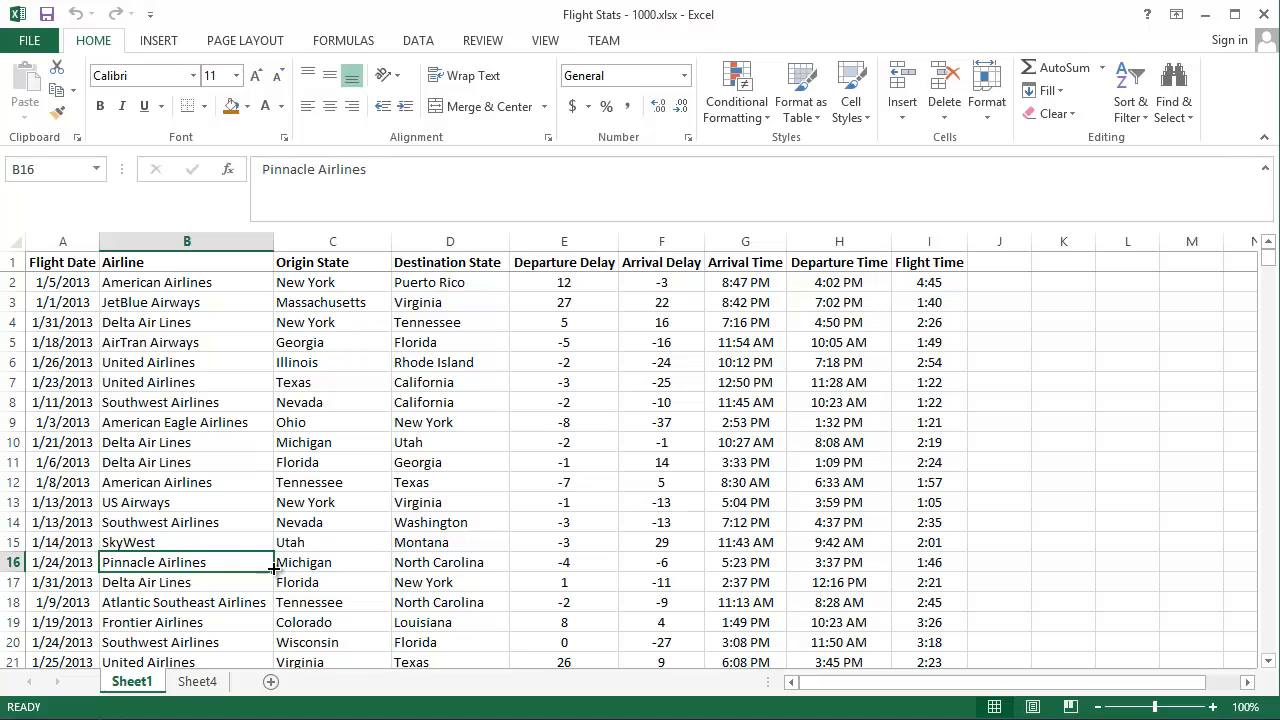
Create a PivotTable from the flight data in Sheet1 range A1:I1031 on a new worksheet
click(234, 522)
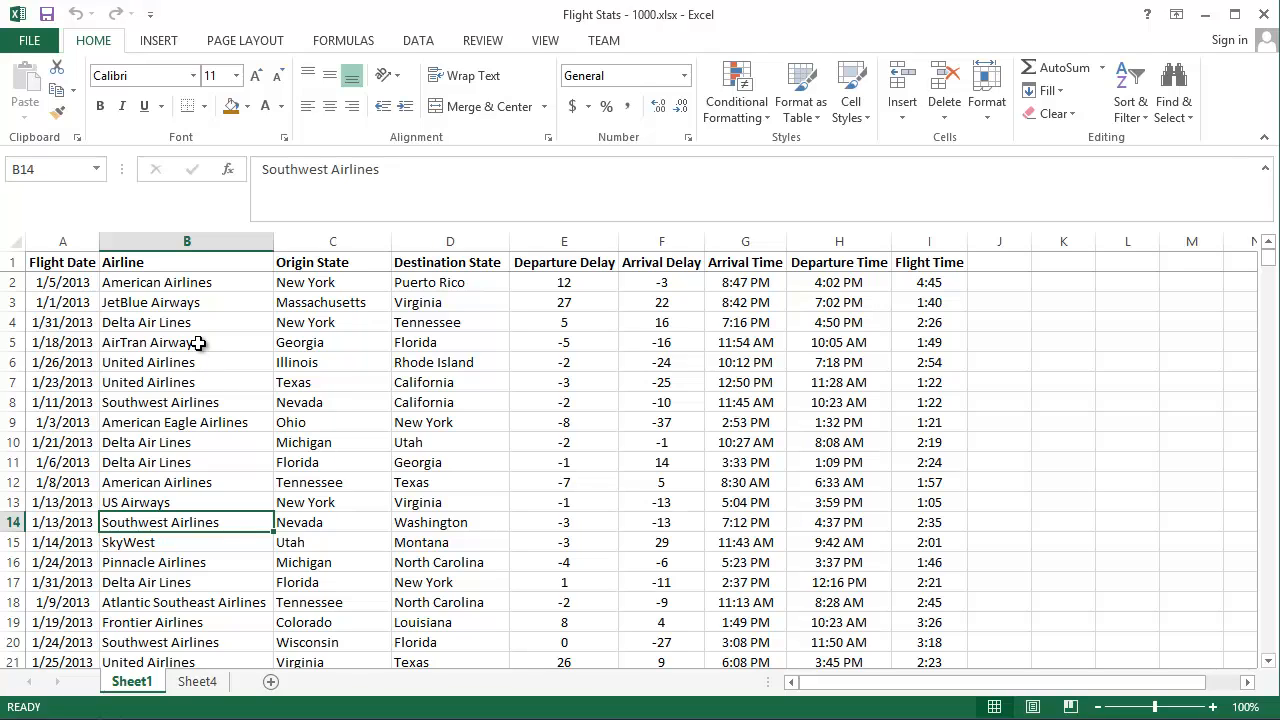
click(140, 45)
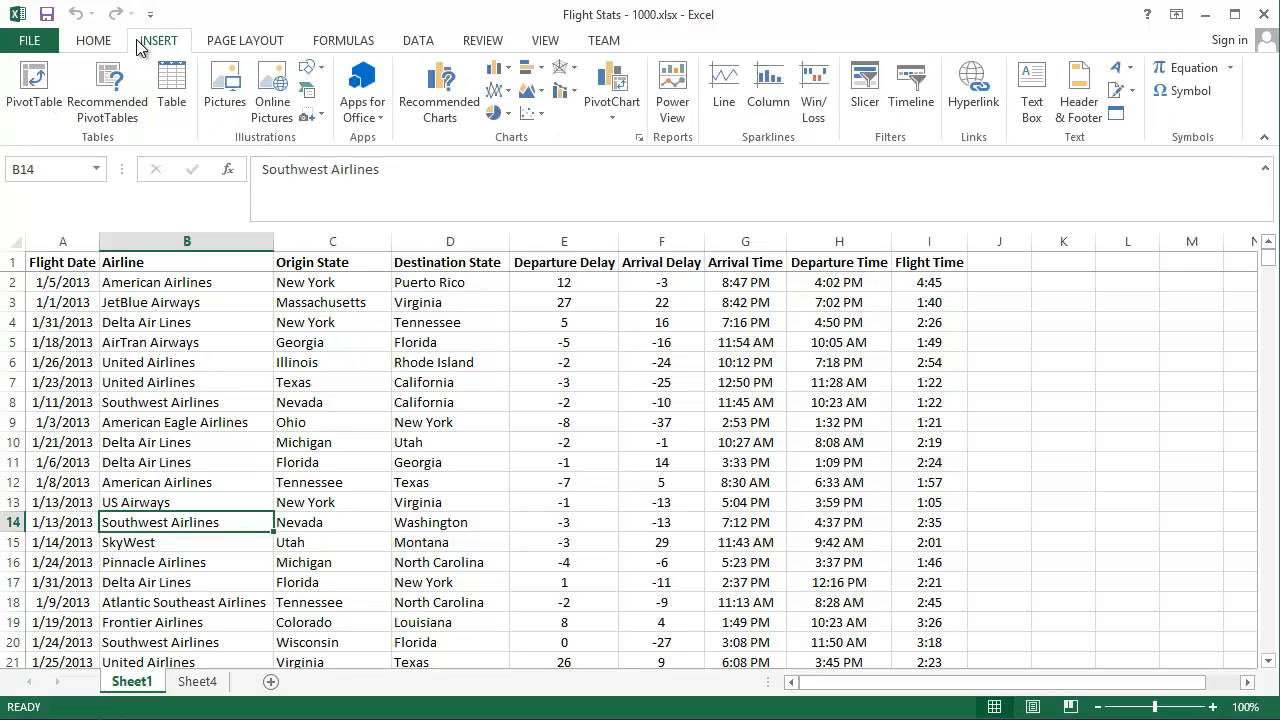
click(41, 108)
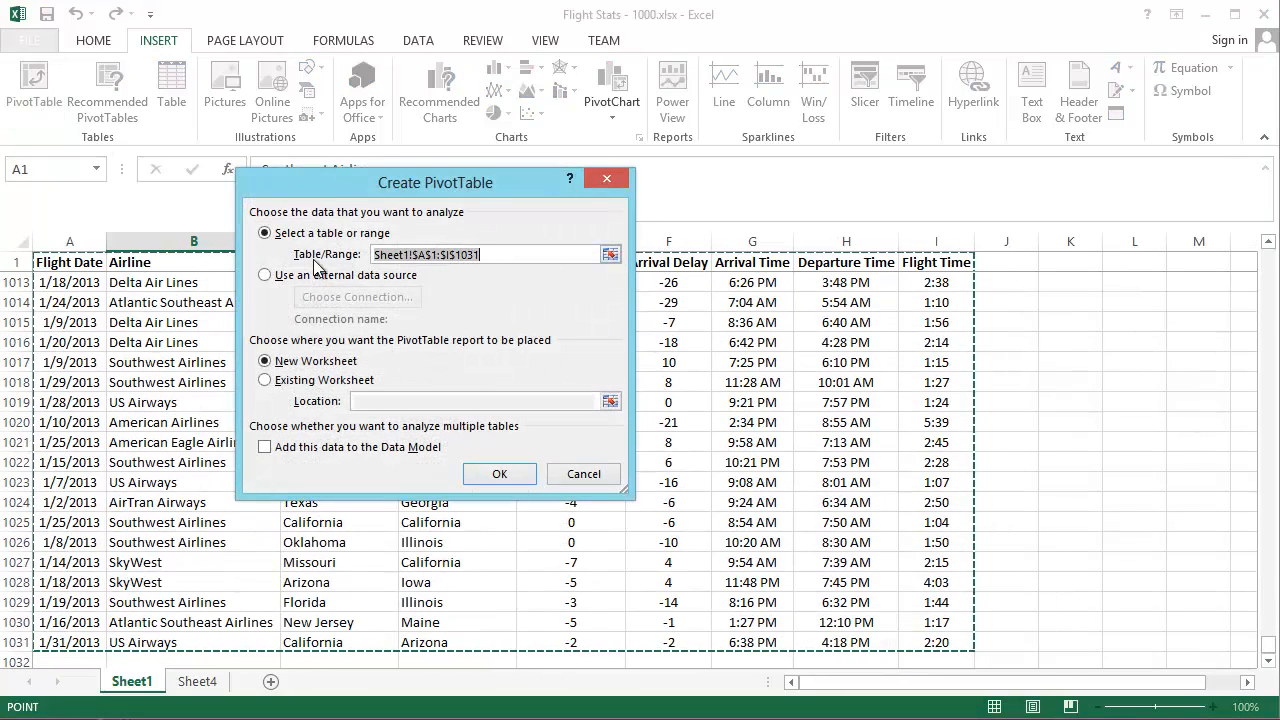
click(498, 477)
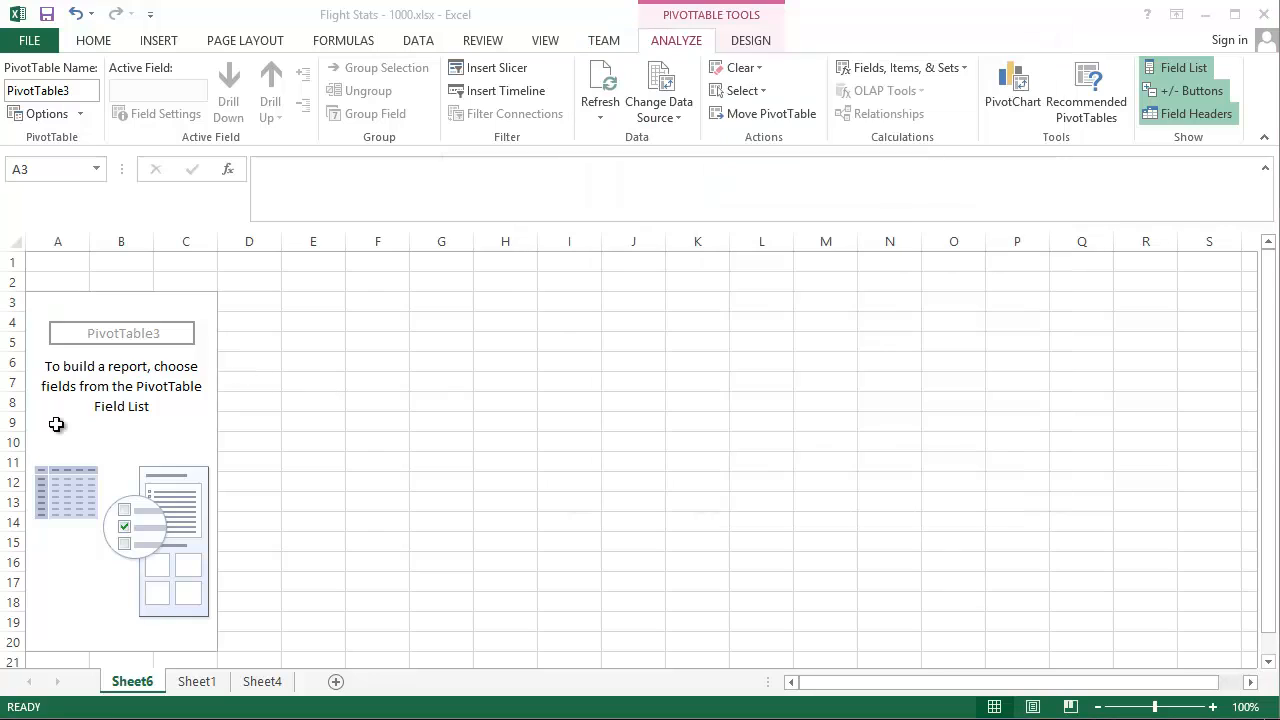
Show the PivotTable's field list and add the Airline field as row labels
click(56, 424)
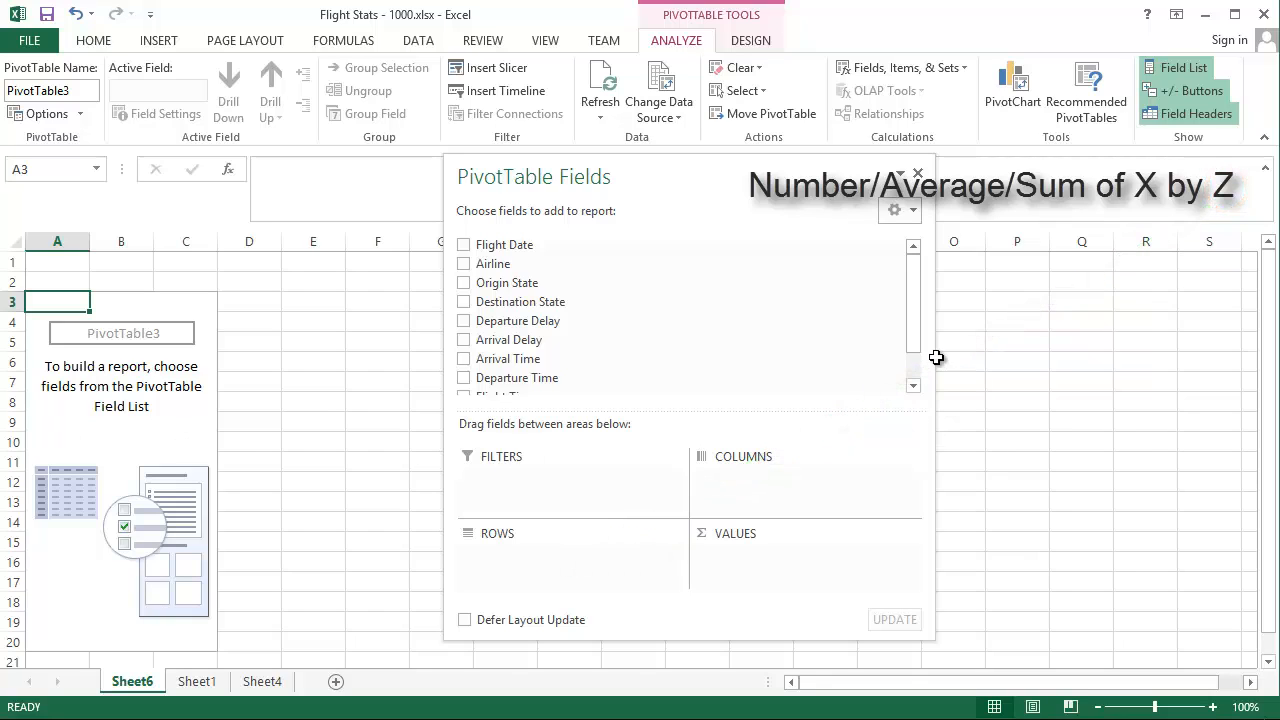
drag(918, 352, 910, 313)
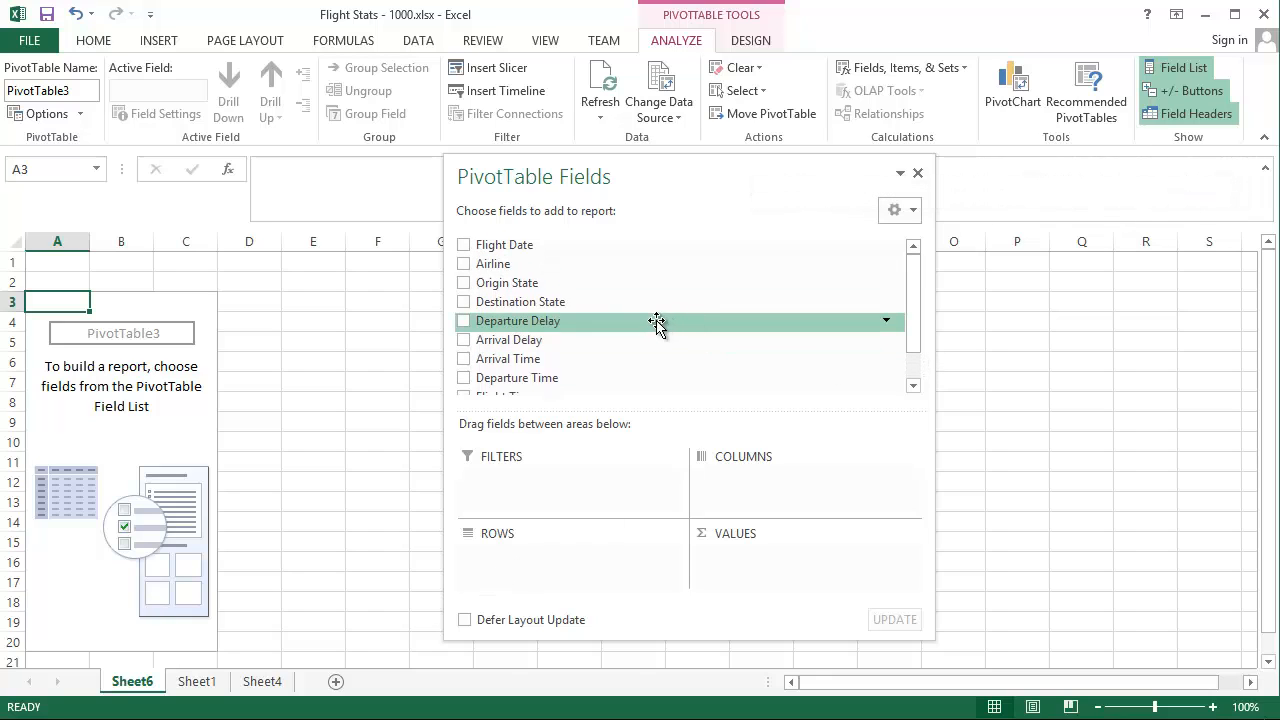
click(463, 264)
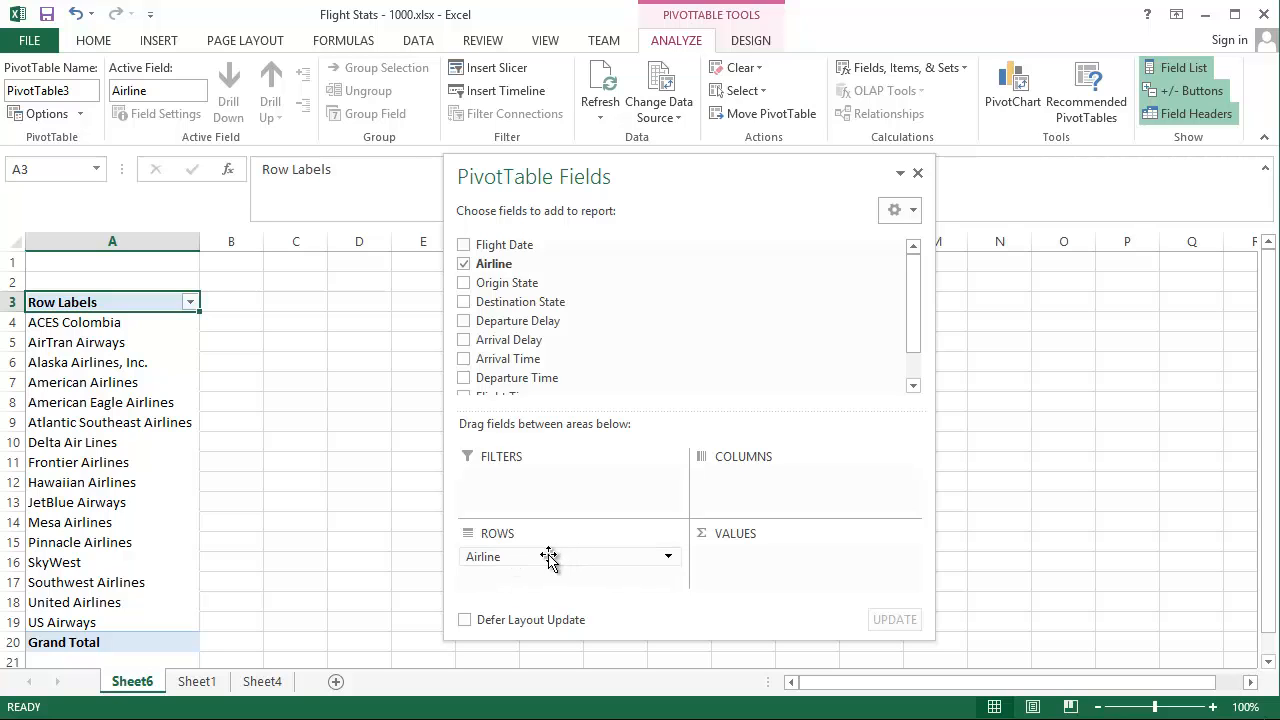
drag(548, 557, 640, 562)
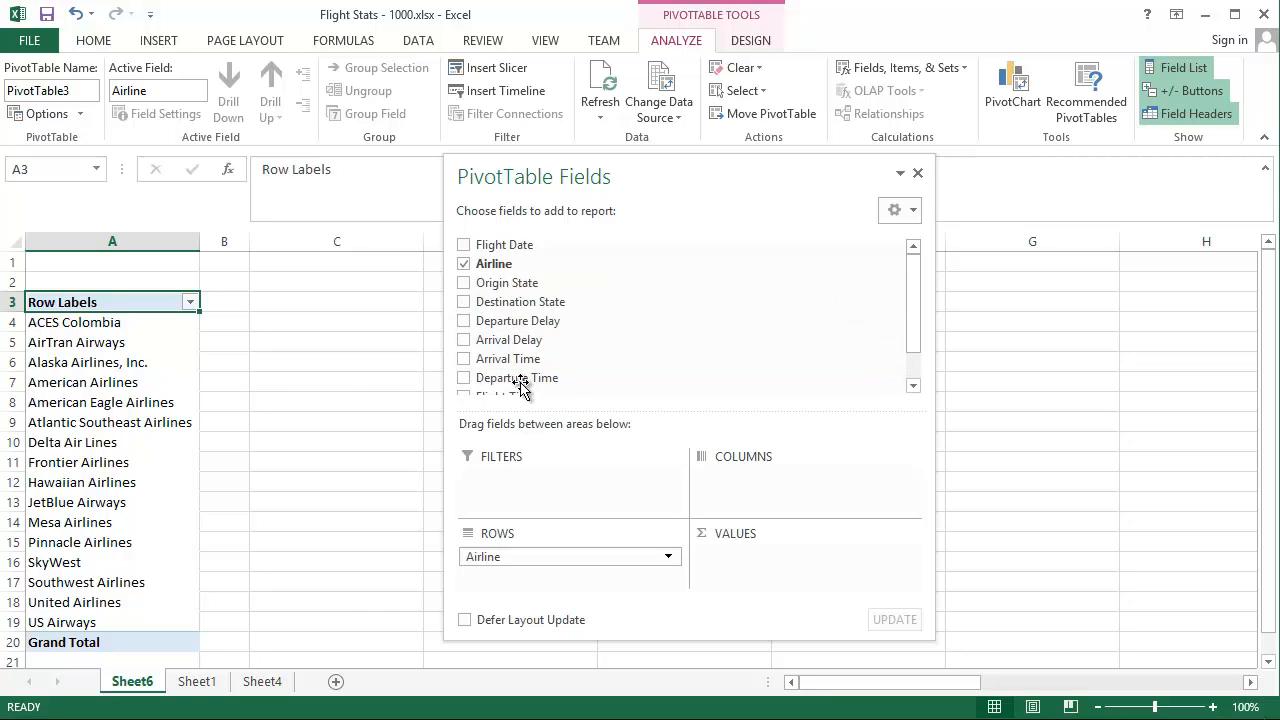
Examine a single flight record in row 1021 of Sheet1, including its departure, flight and arrival times
click(196, 681)
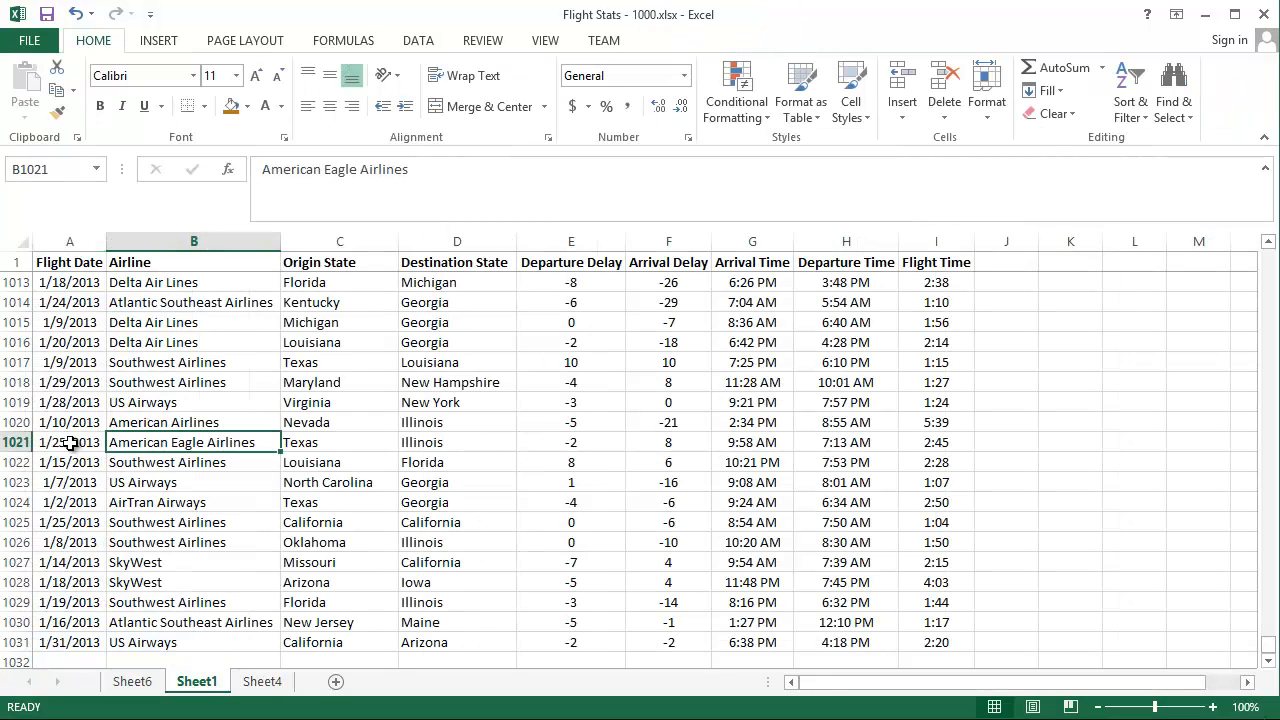
drag(70, 442, 811, 423)
click(818, 428)
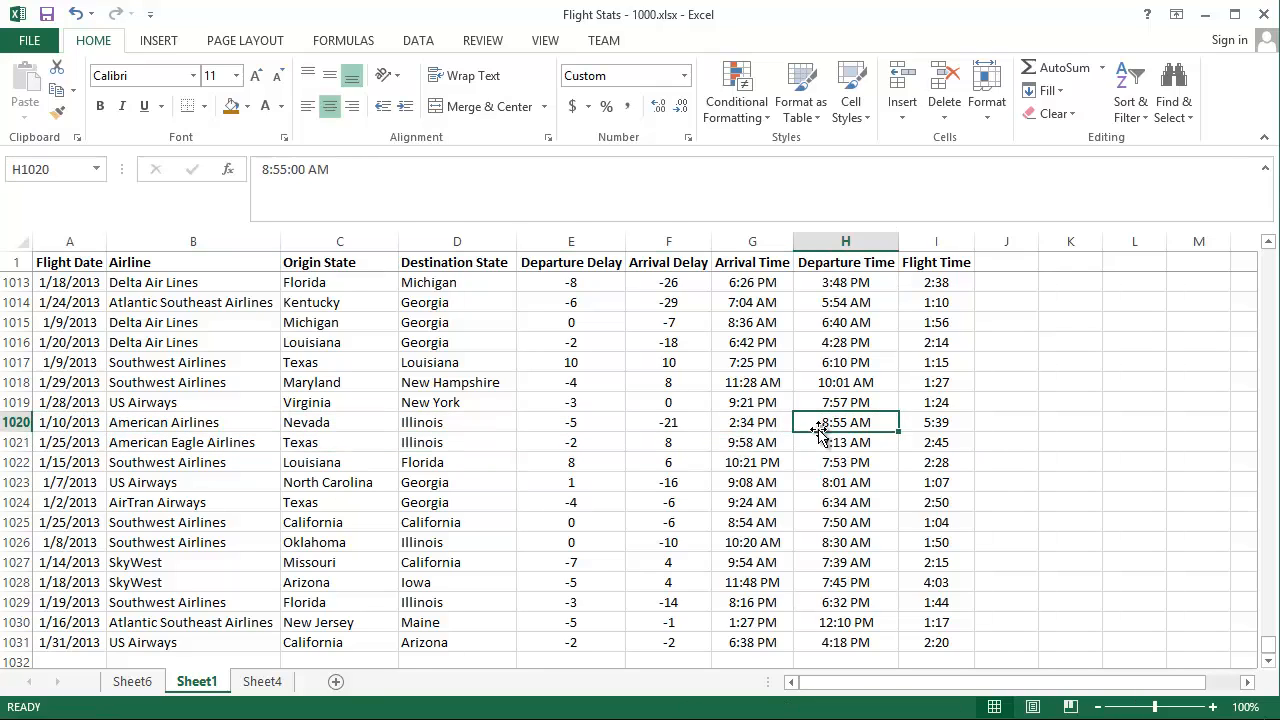
click(826, 440)
click(966, 437)
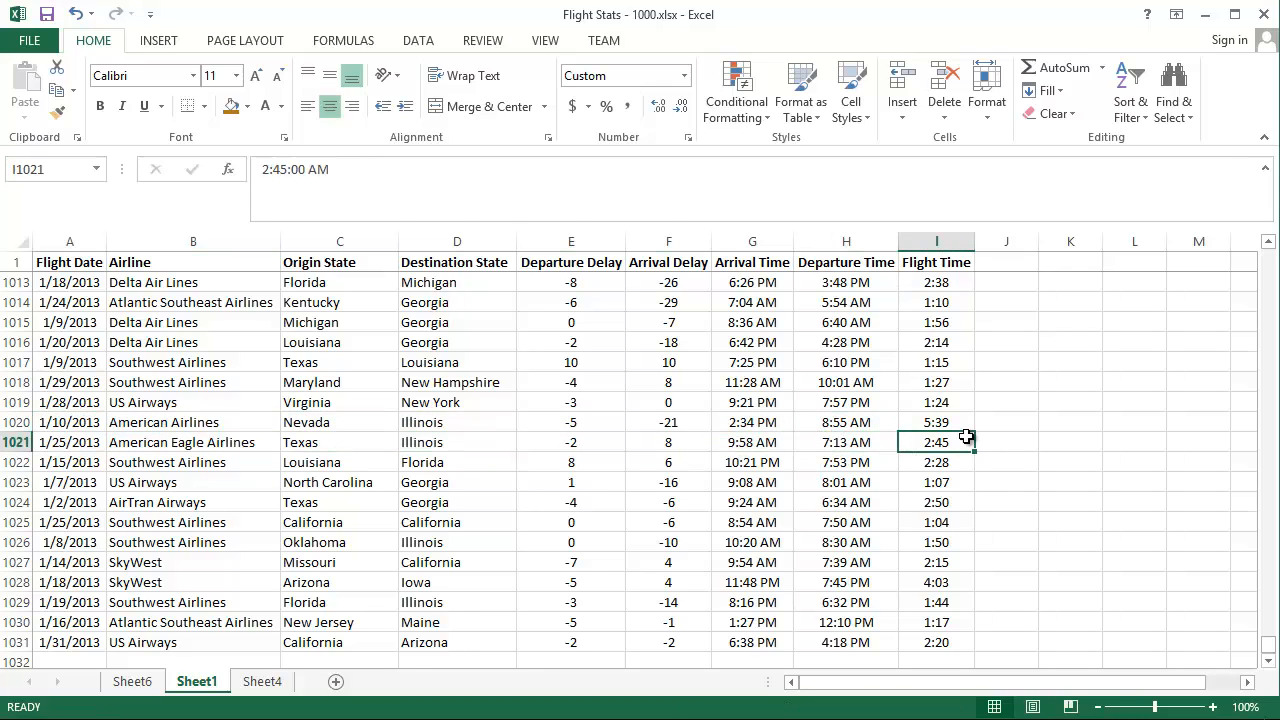
click(776, 440)
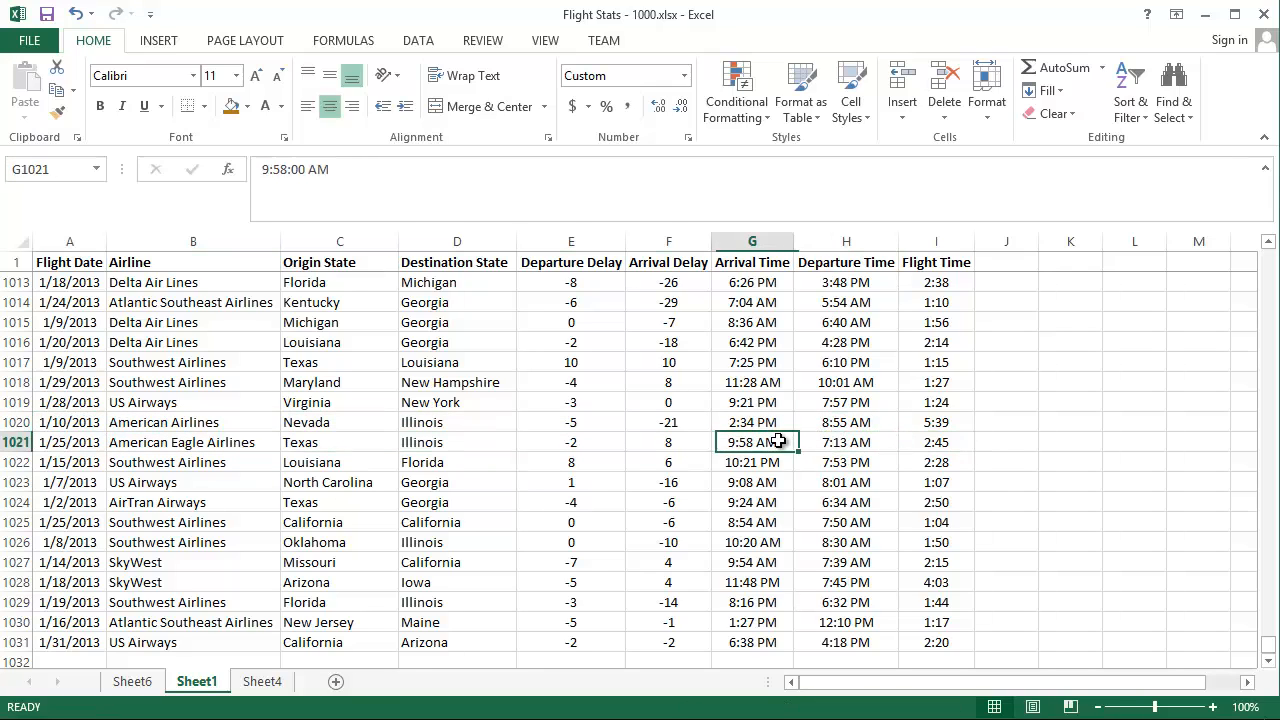
Return to the PivotTable on Sheet6 and add the Arrival Delay field as a value counted per airline
click(133, 683)
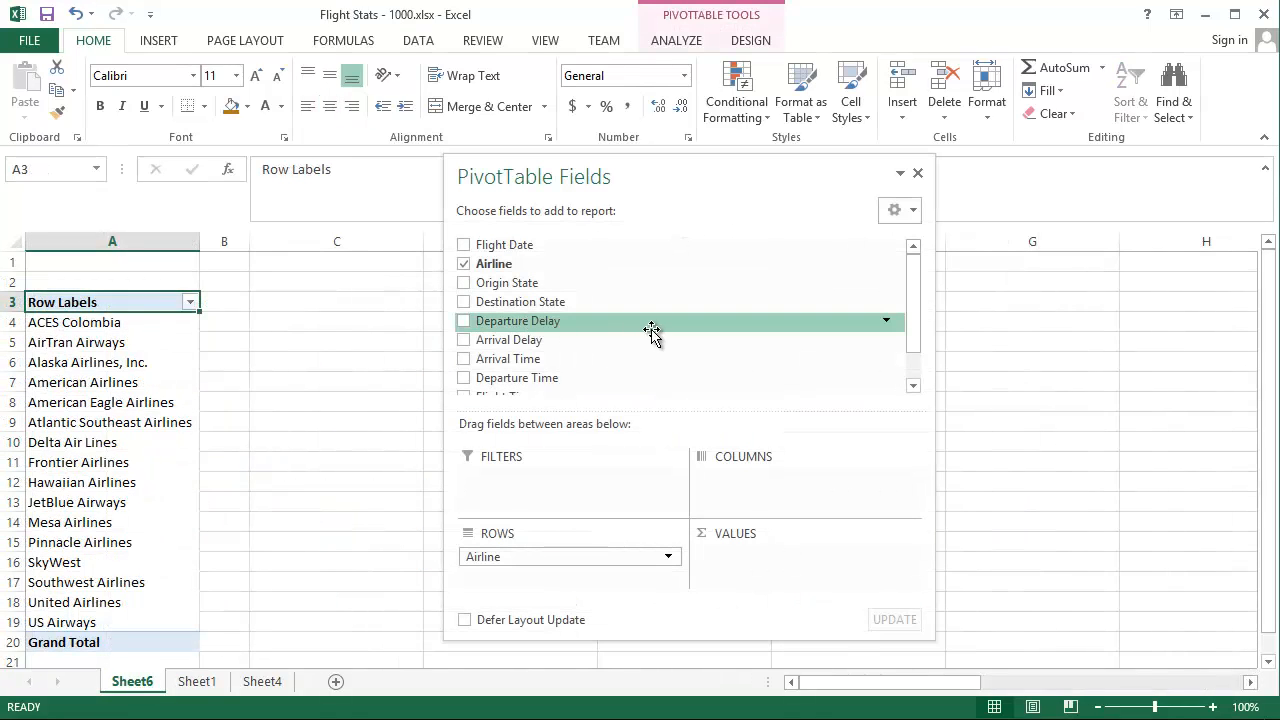
drag(911, 320, 914, 342)
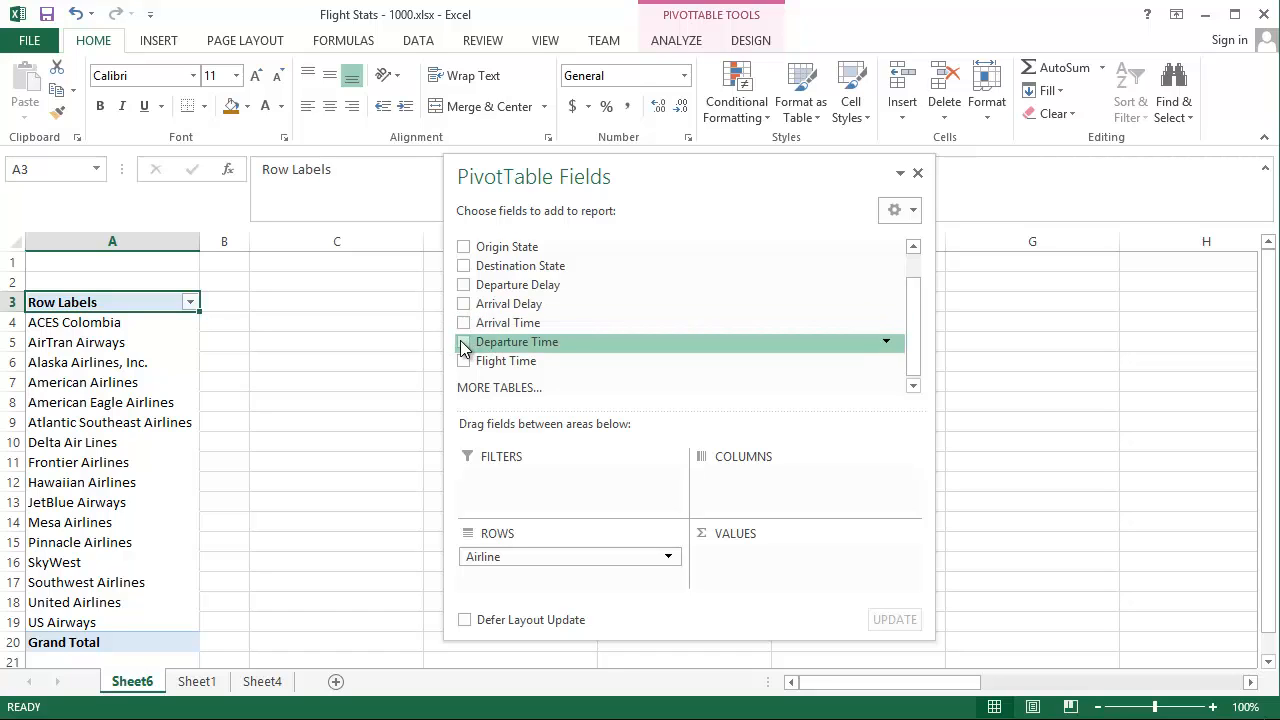
click(463, 304)
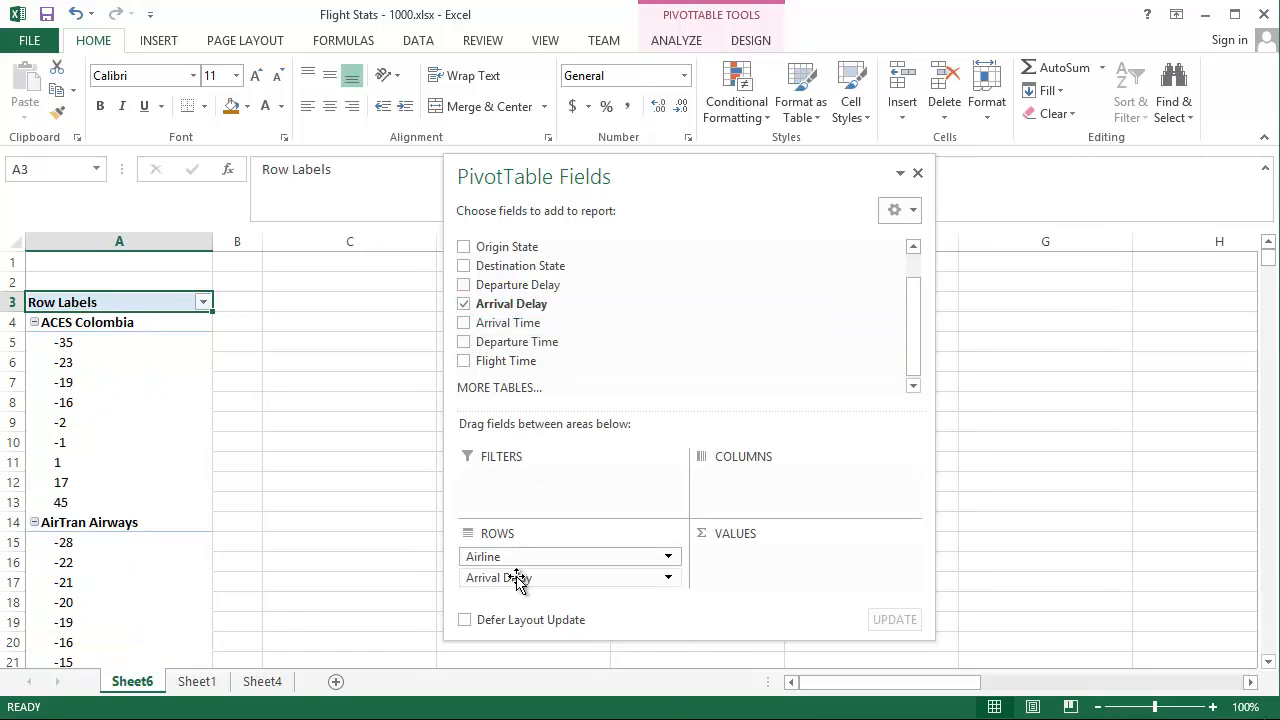
drag(507, 576, 790, 558)
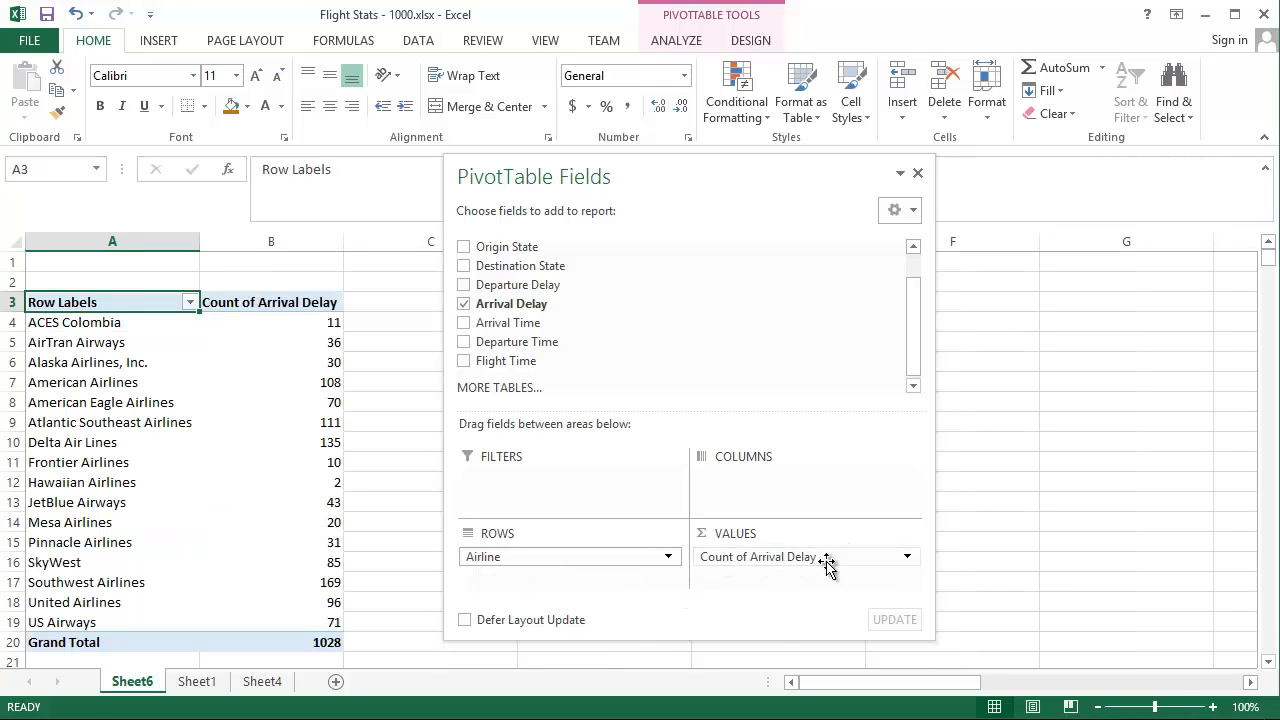
Review the available summary calculations in the Arrival Delay value field settings and keep Count
drag(754, 177, 696, 25)
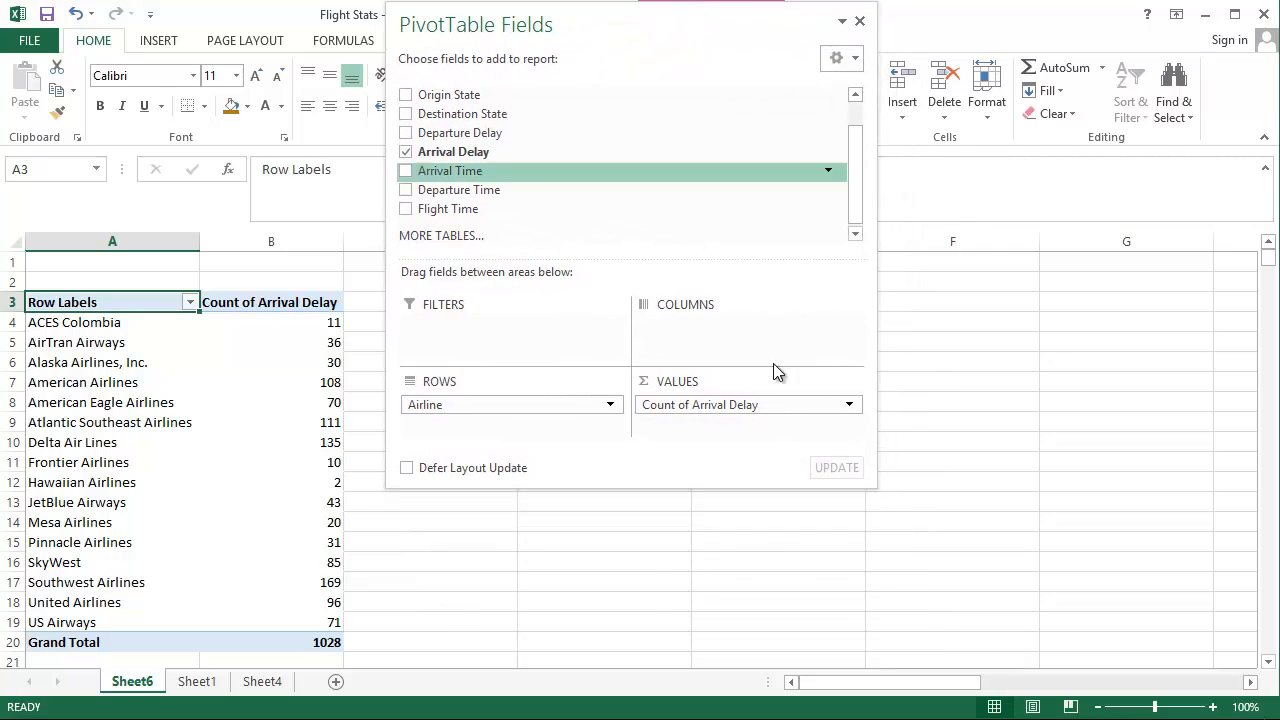
click(778, 404)
click(765, 642)
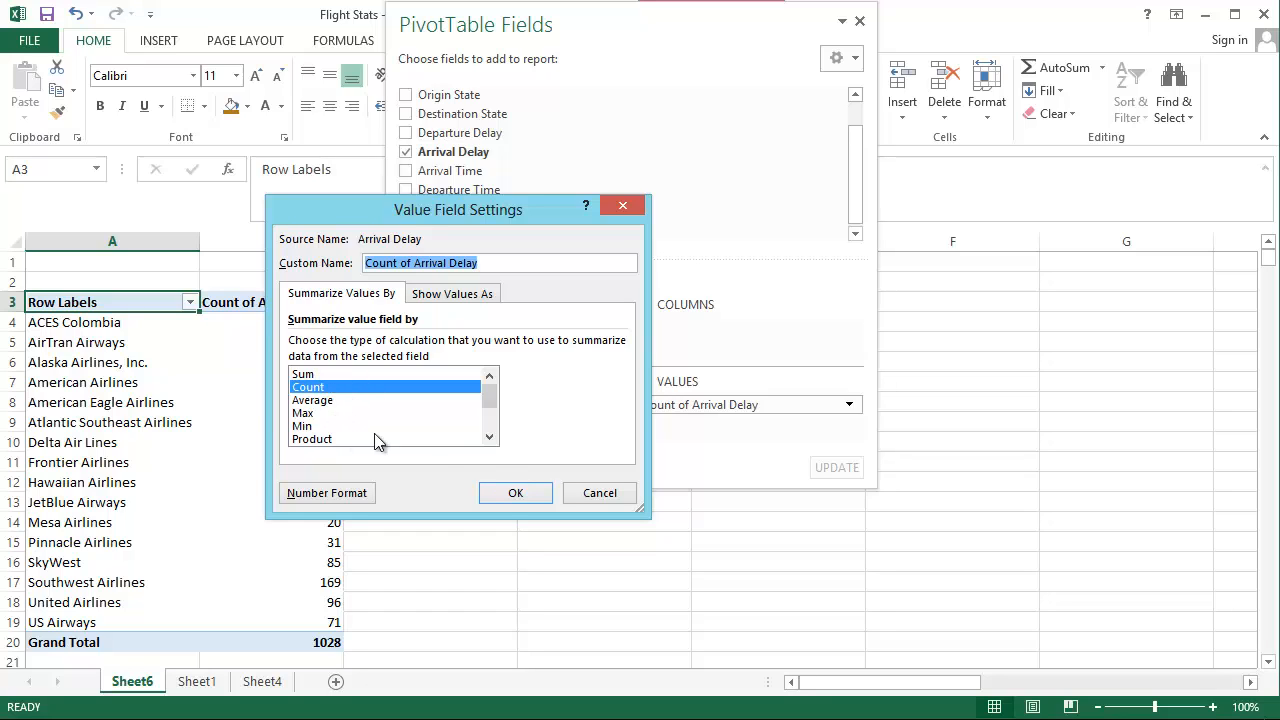
click(489, 436)
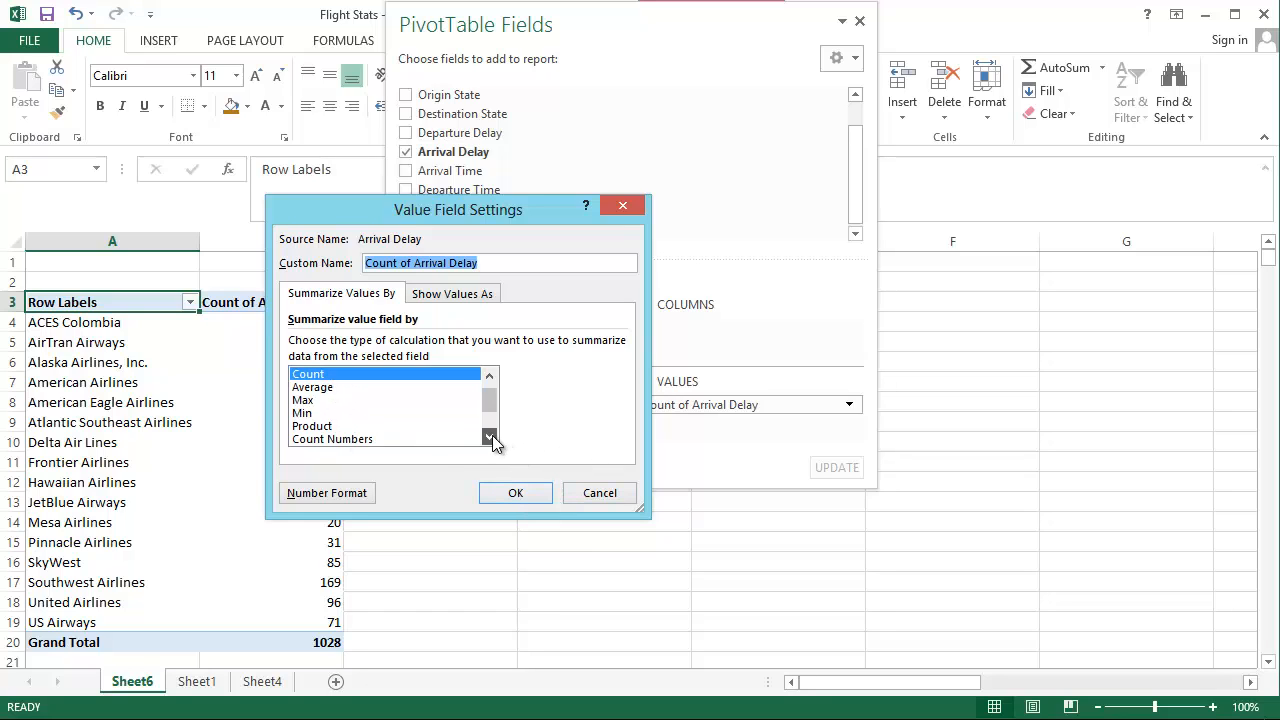
click(489, 436)
click(489, 436)
drag(491, 408, 491, 381)
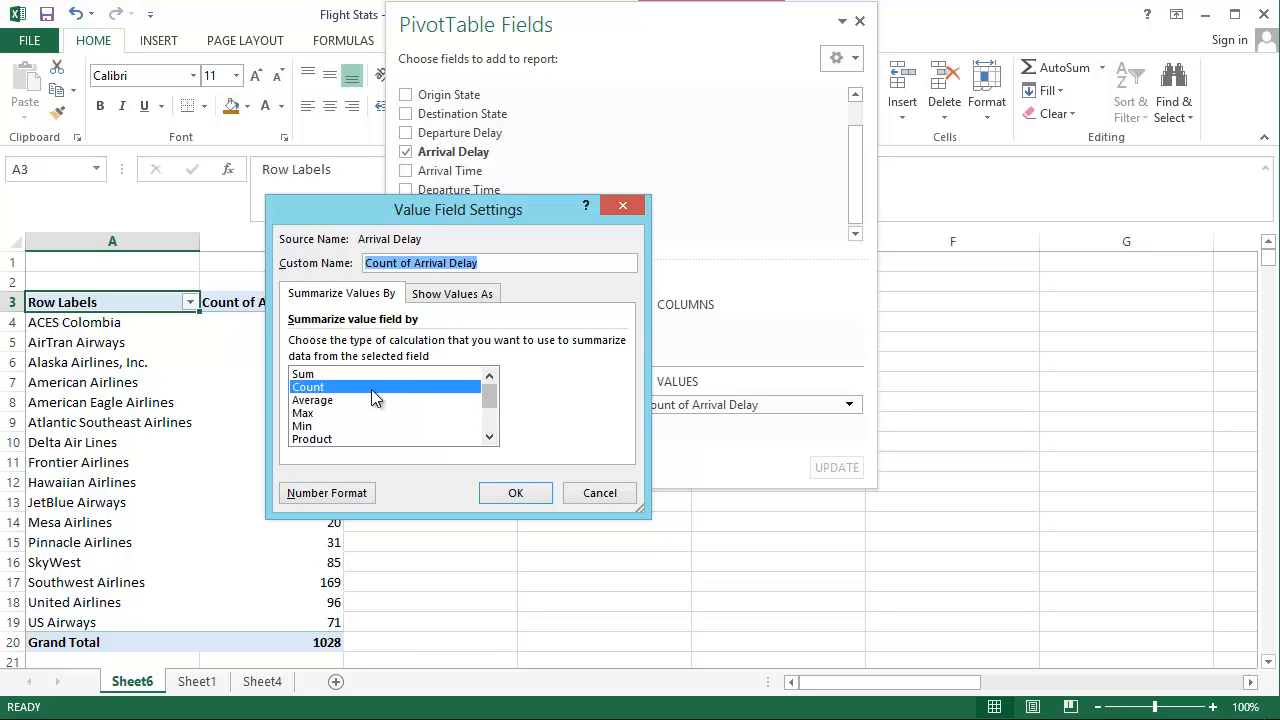
click(516, 493)
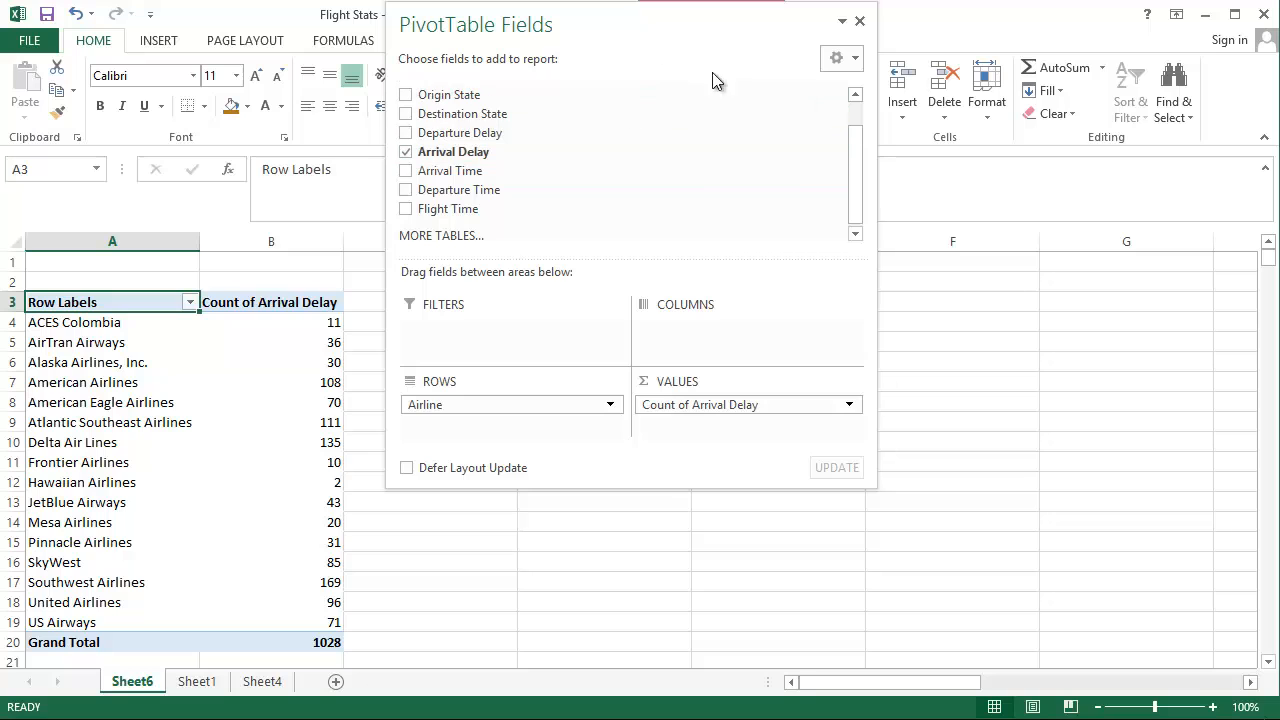
Close the PivotTable field list and rename the count column header in B3 to "Number of Flights"
drag(679, 15, 827, 160)
click(1006, 166)
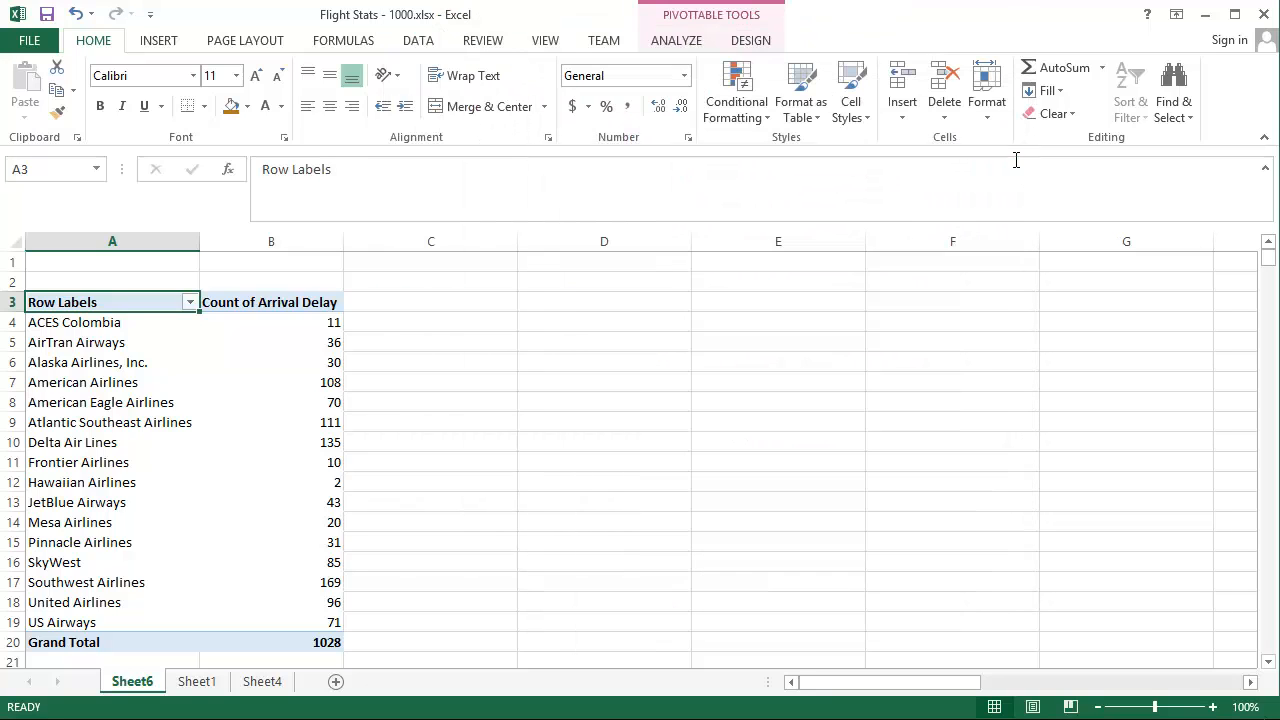
click(145, 346)
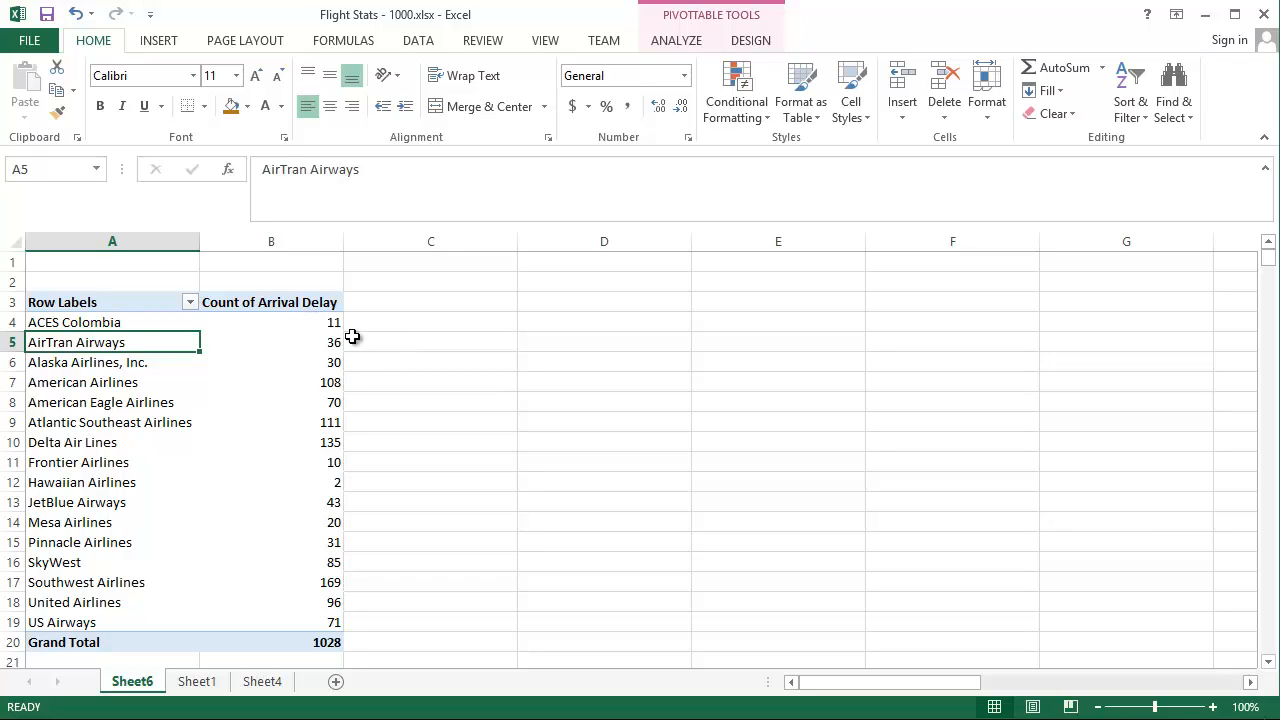
click(276, 302)
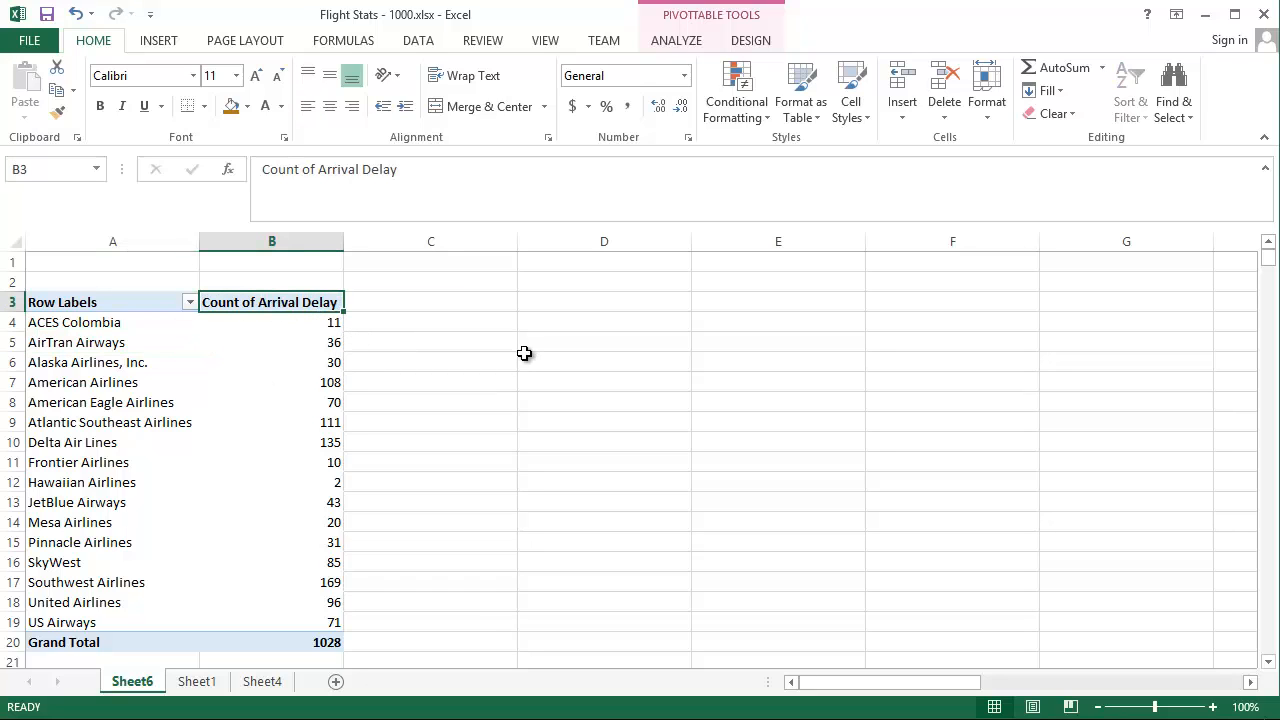
text(Number of)
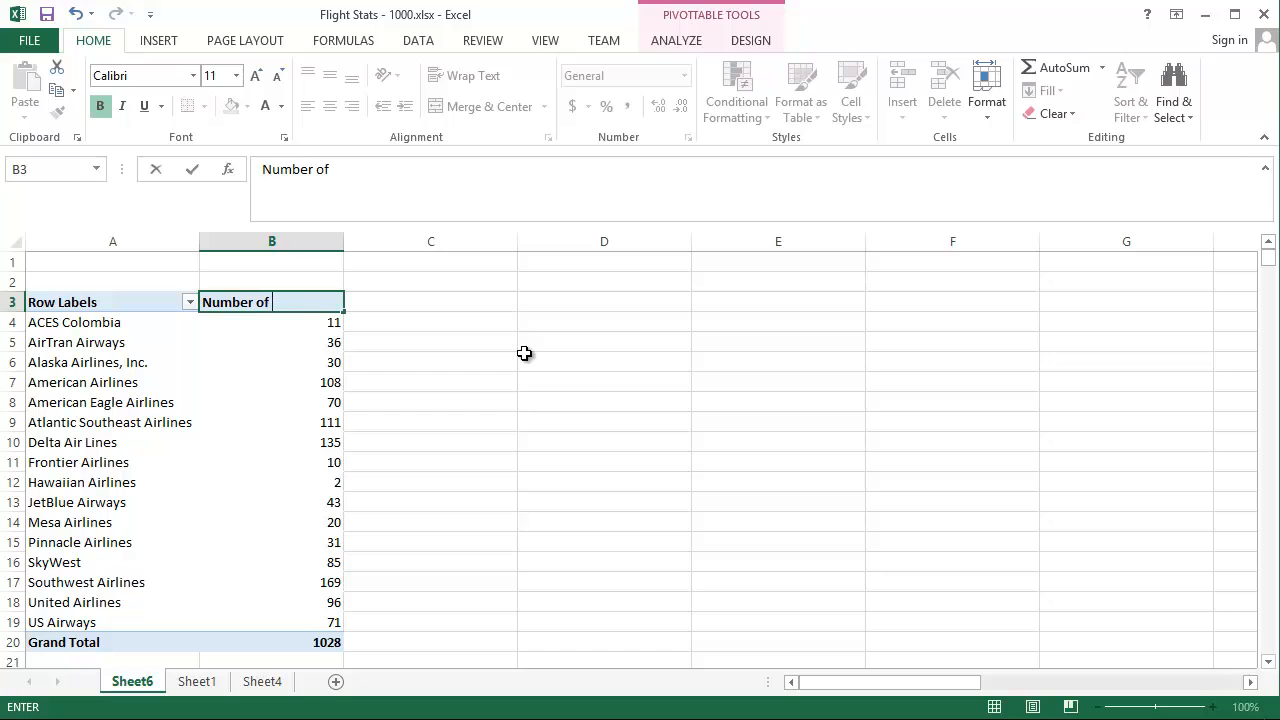
text( Flights)
key(Return)
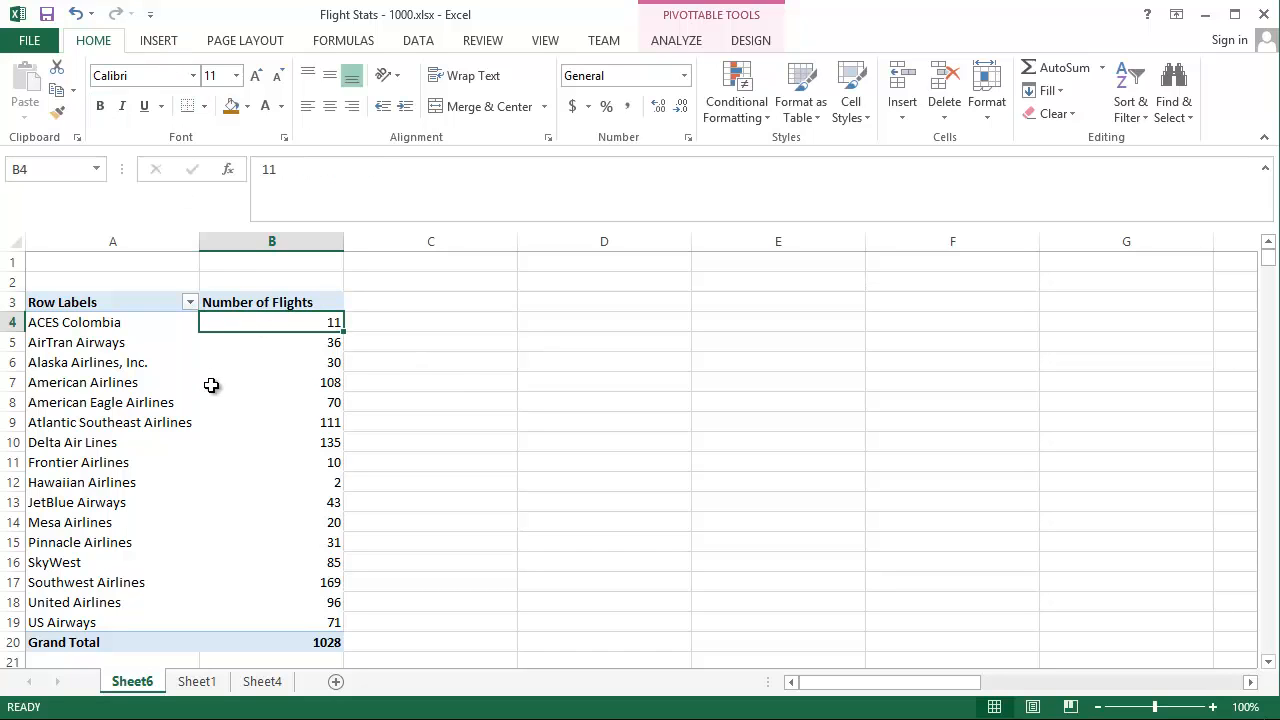
Insert a basic 2-D pie chart of the number of flights per airline from the PivotTable
click(166, 405)
click(142, 463)
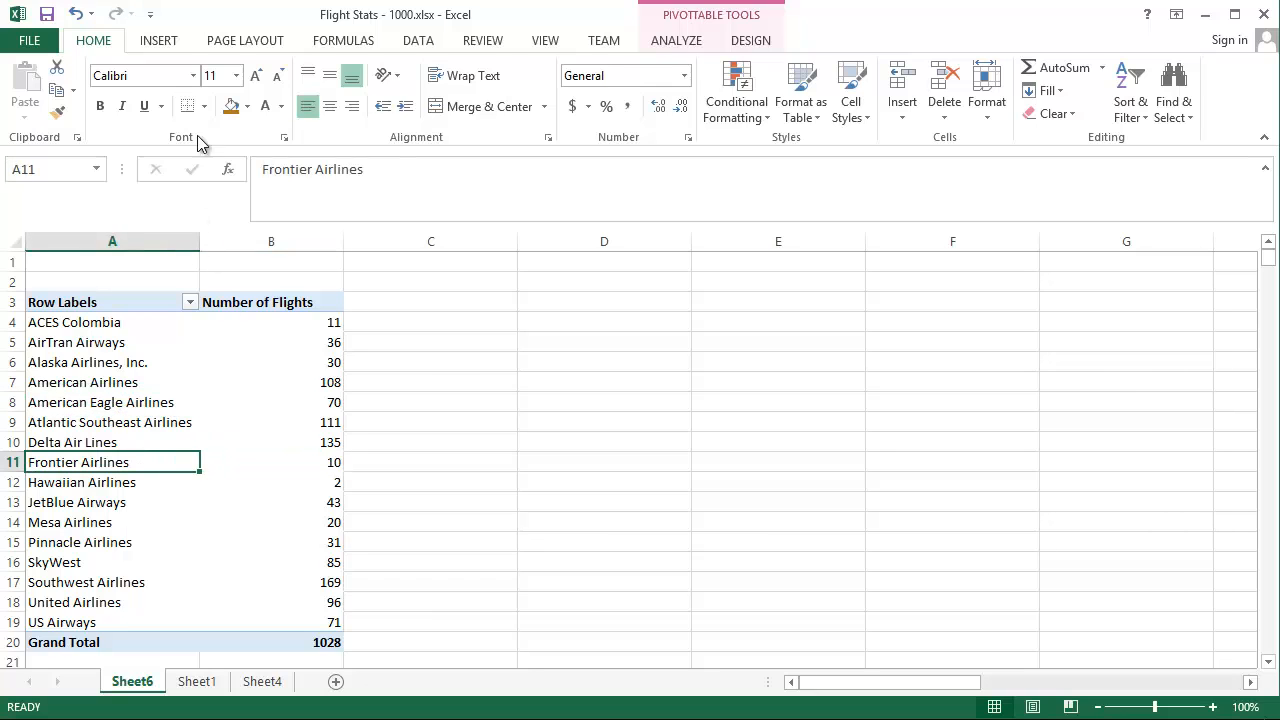
click(165, 42)
click(493, 113)
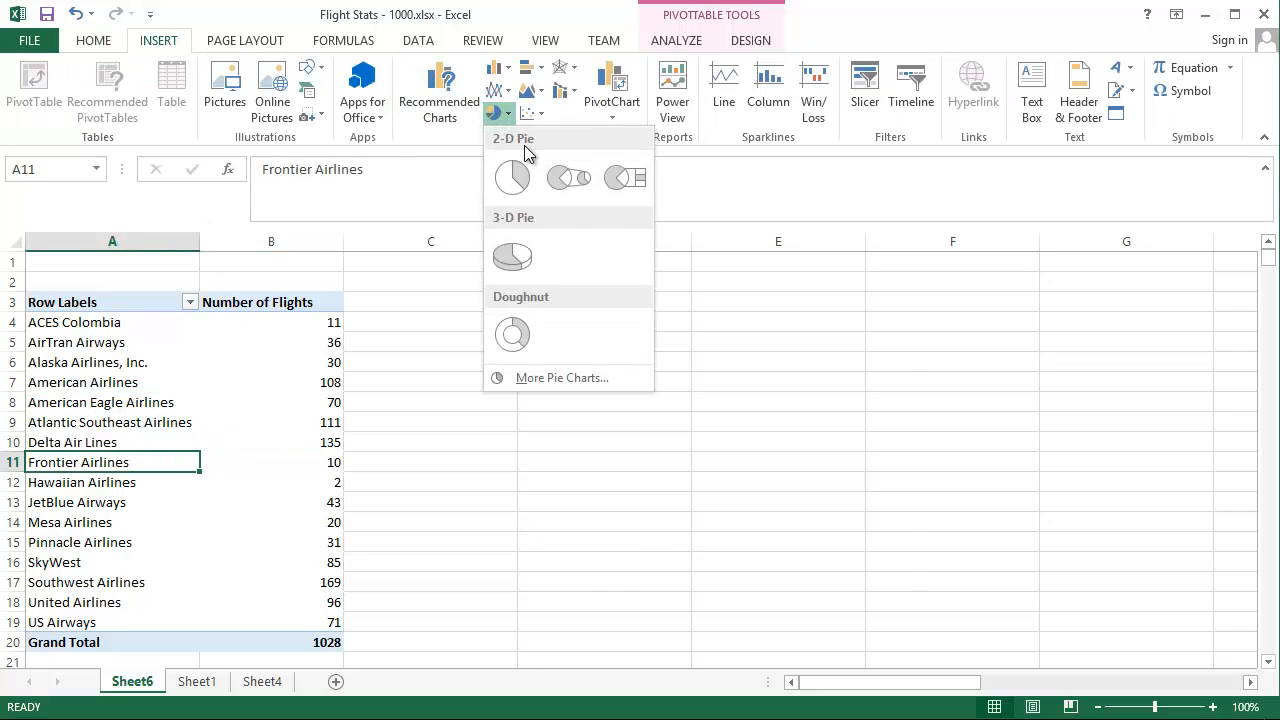
click(518, 177)
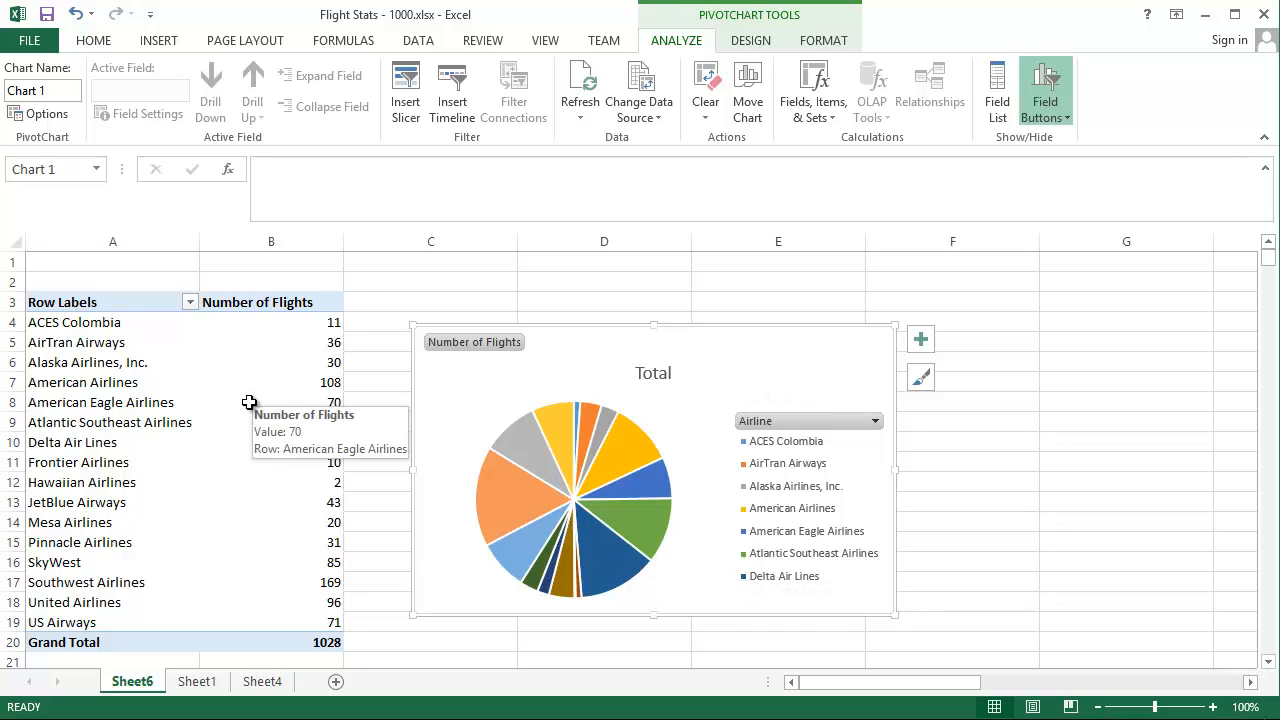
Insert an Origin State slicer for the PivotTable and move it to the empty cells beside the pie chart
click(101, 373)
click(126, 381)
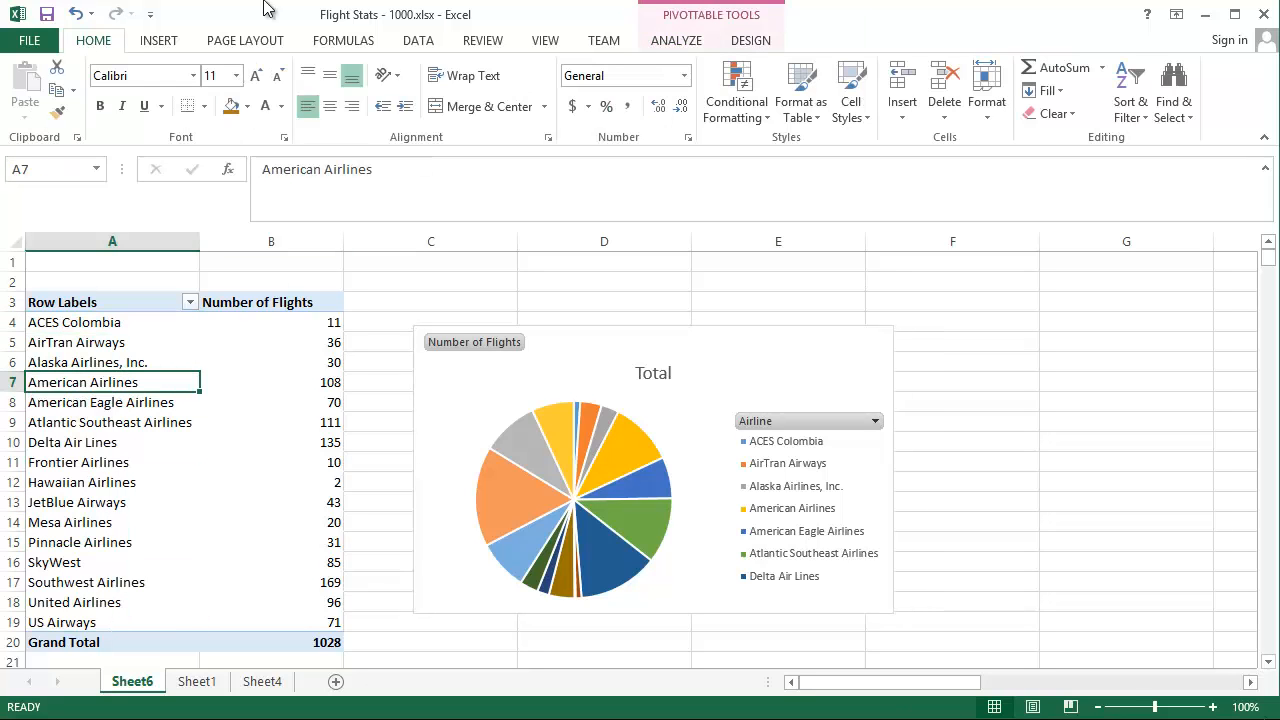
click(171, 43)
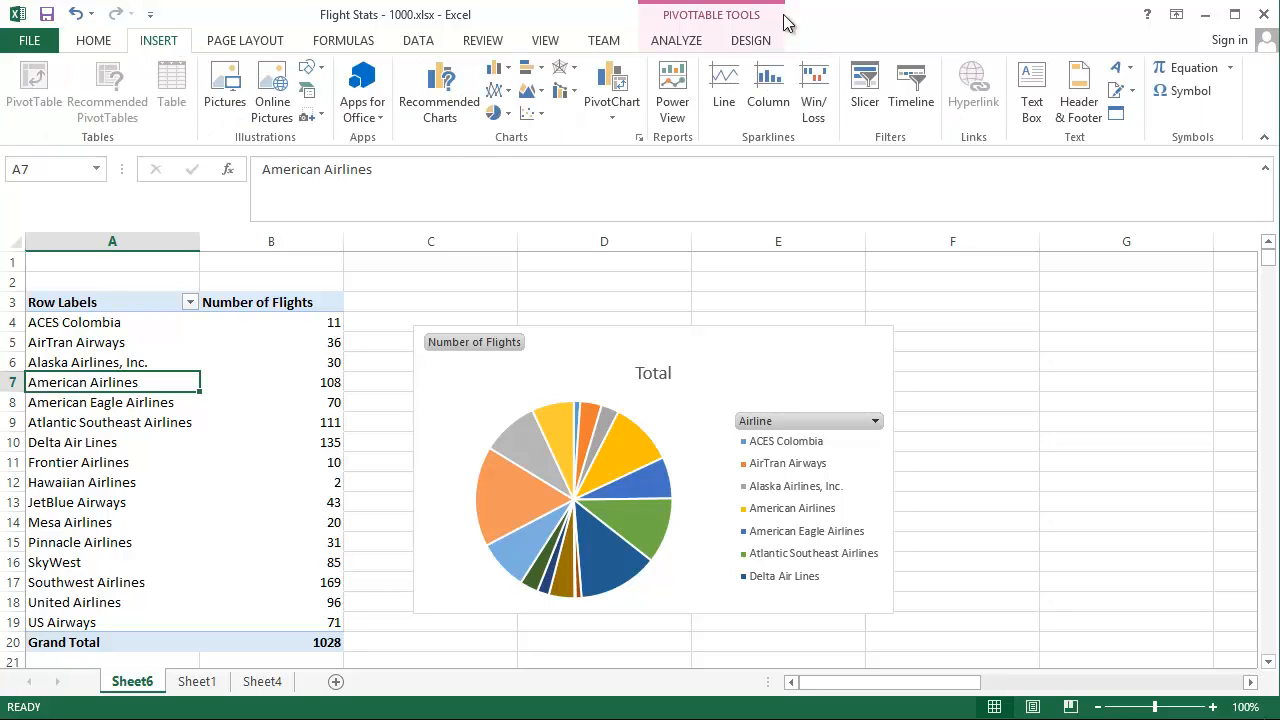
click(872, 84)
click(243, 307)
click(171, 342)
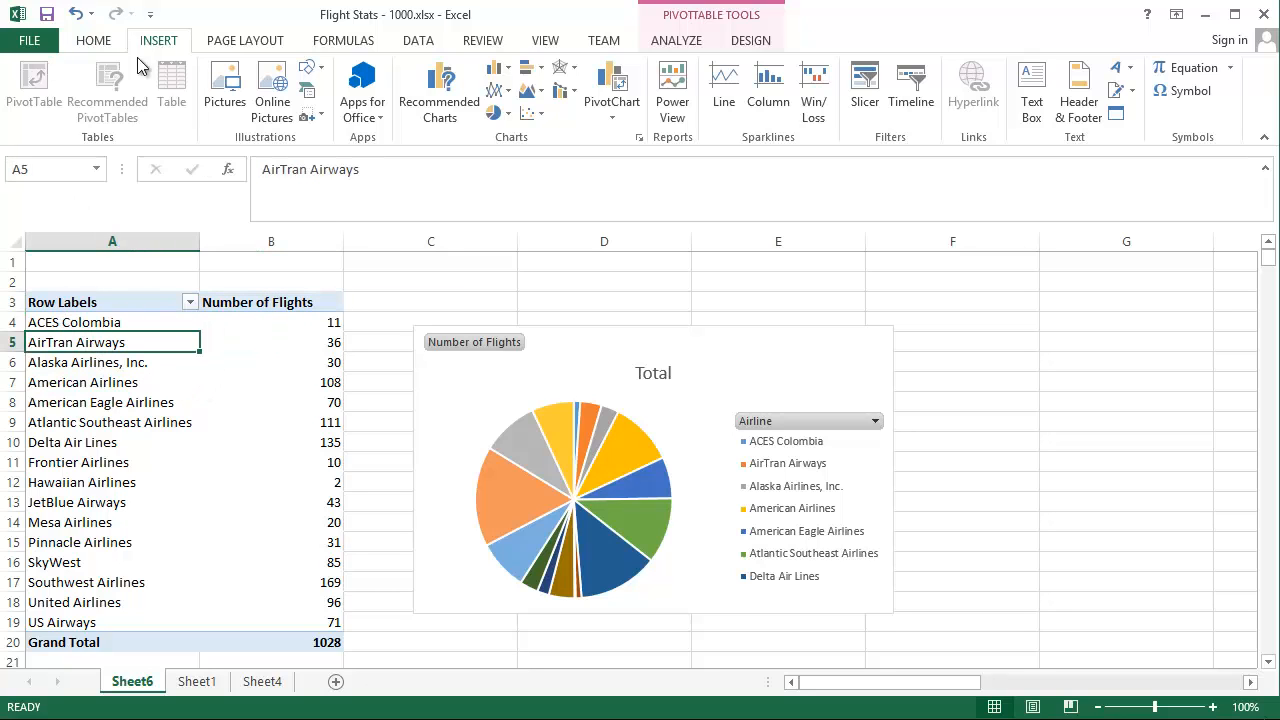
click(864, 84)
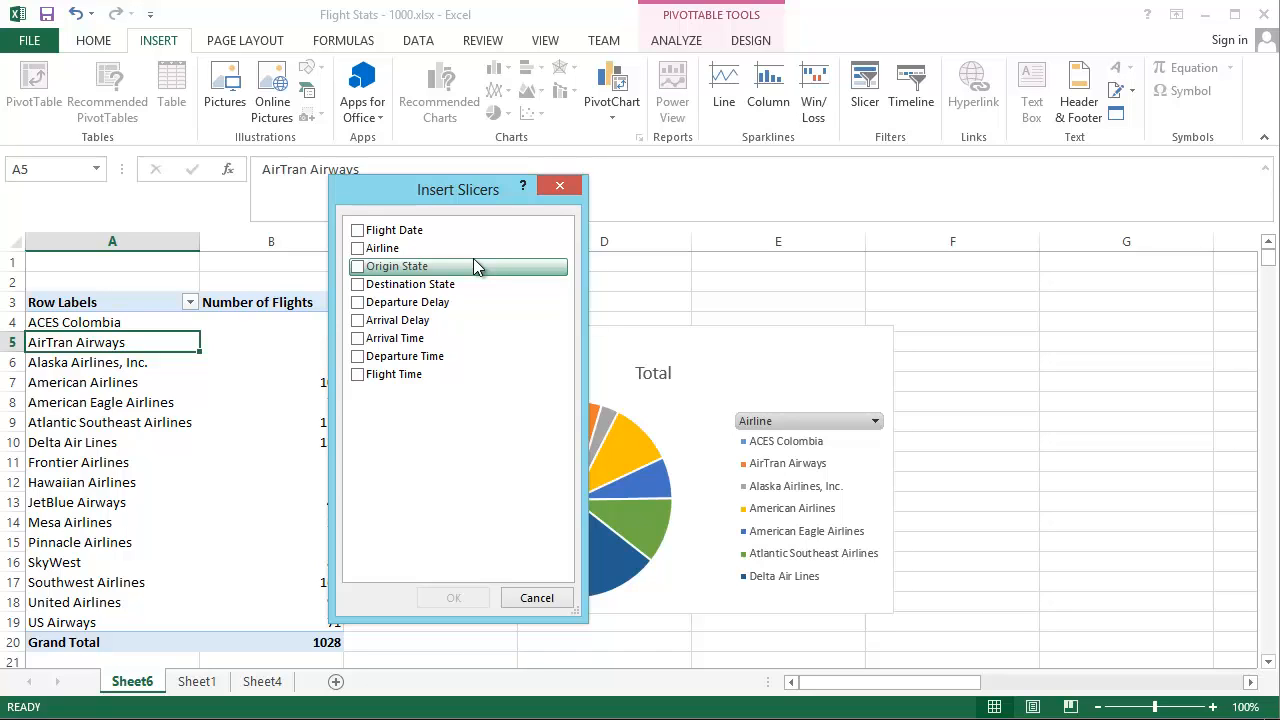
click(368, 268)
click(470, 606)
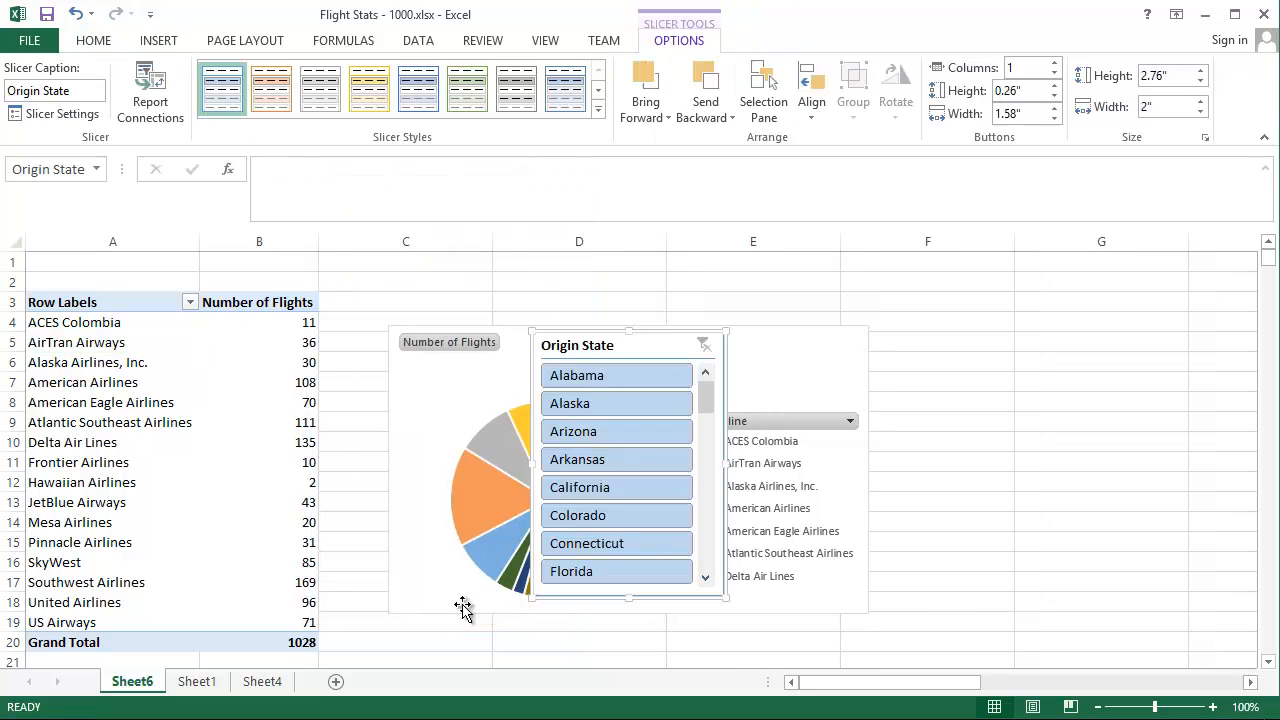
drag(617, 335, 1013, 279)
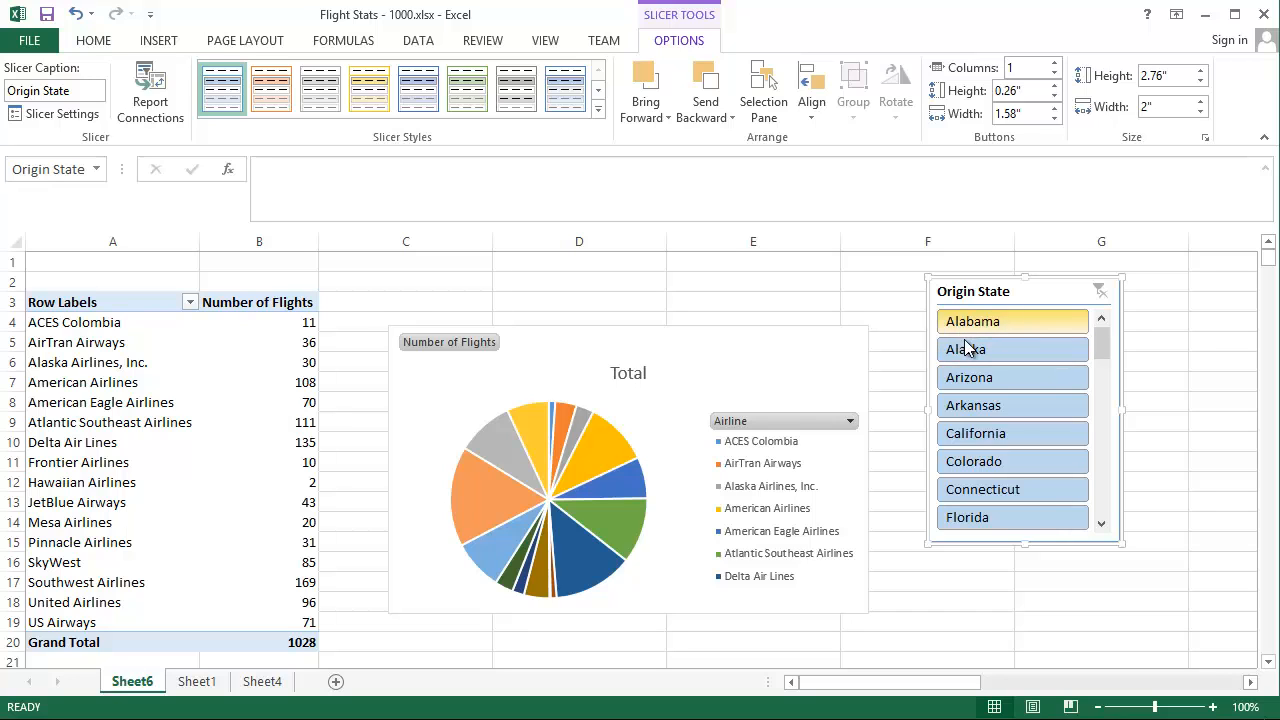
Filter the flights by single origin states from Arizona to Connecticut, finishing with California
click(990, 384)
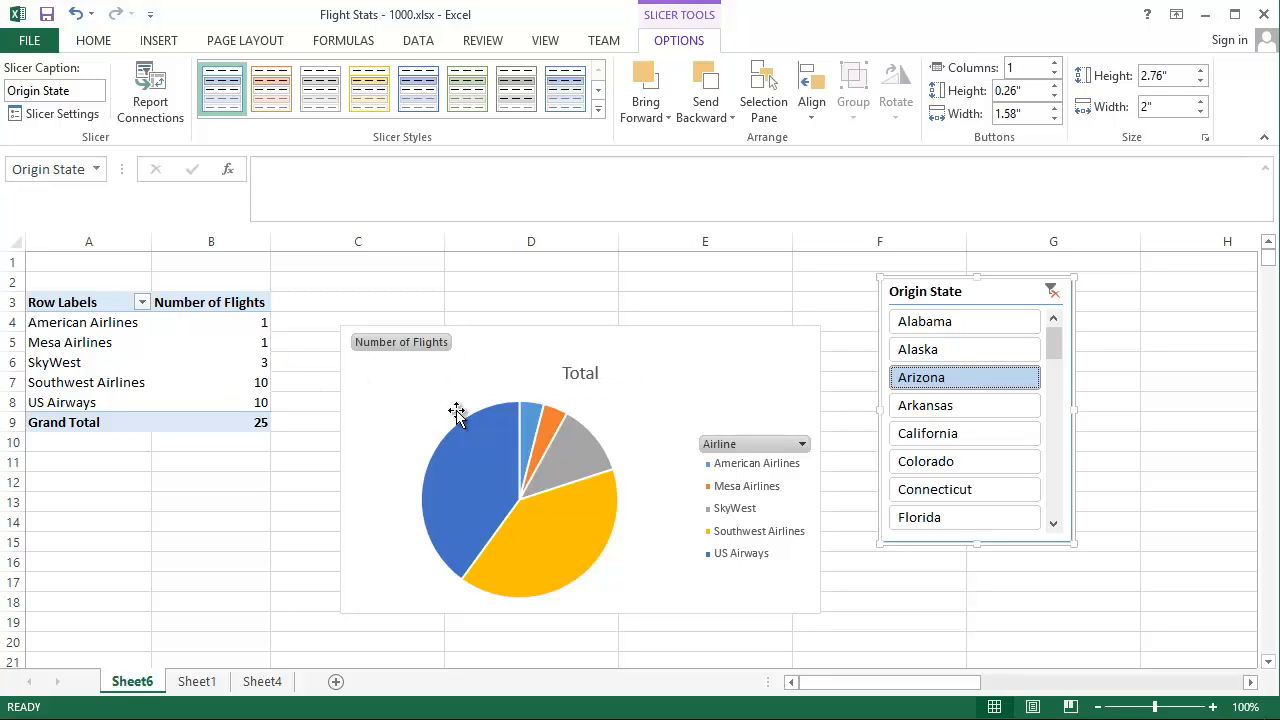
click(907, 410)
click(986, 433)
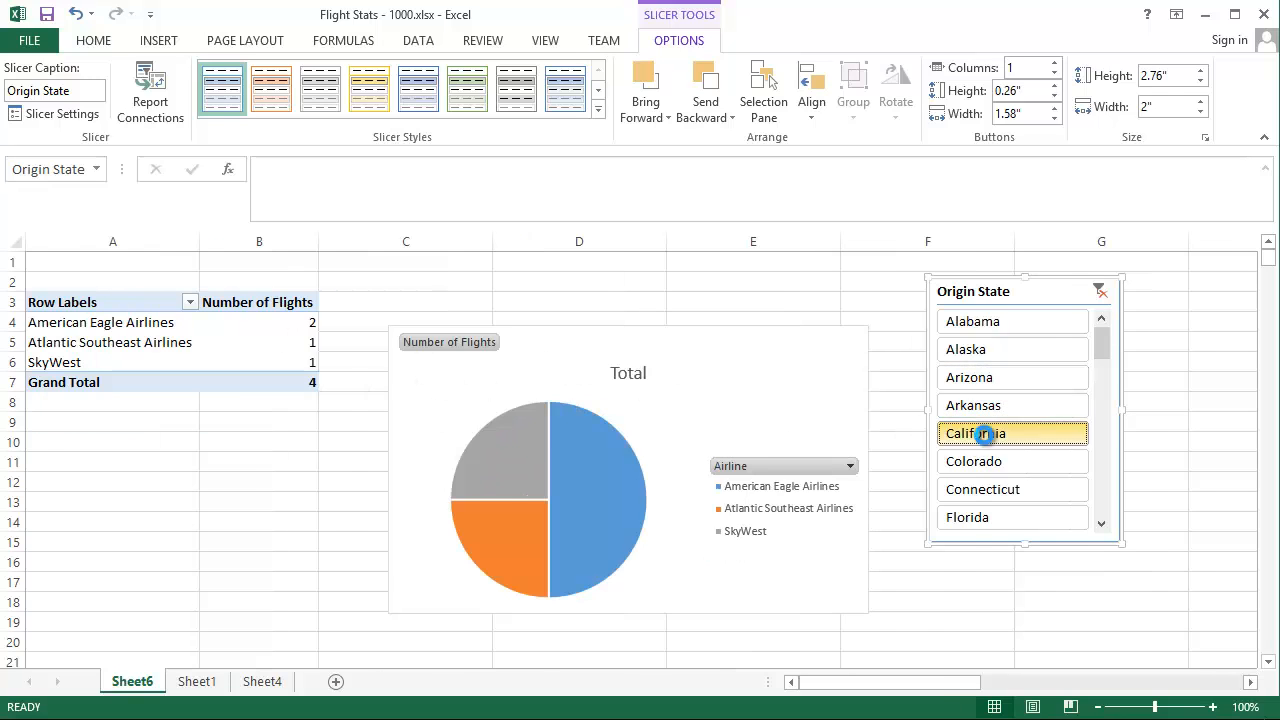
click(987, 458)
click(989, 489)
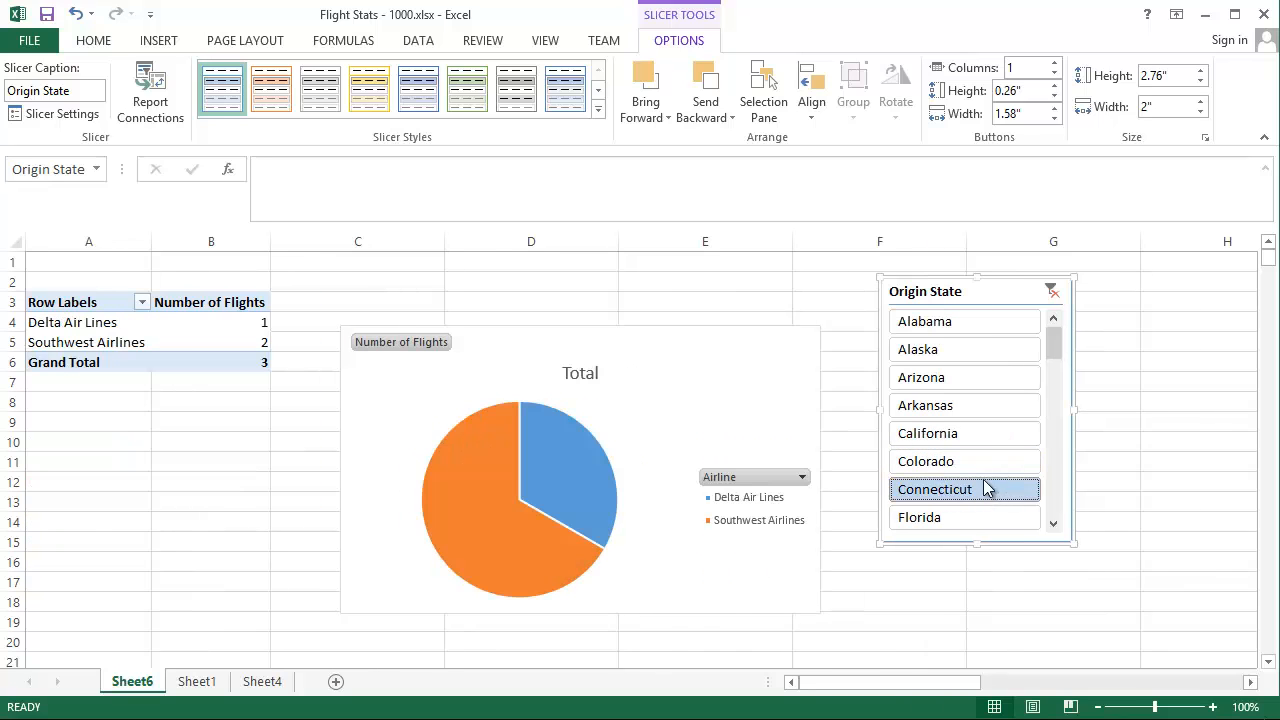
click(986, 460)
click(978, 437)
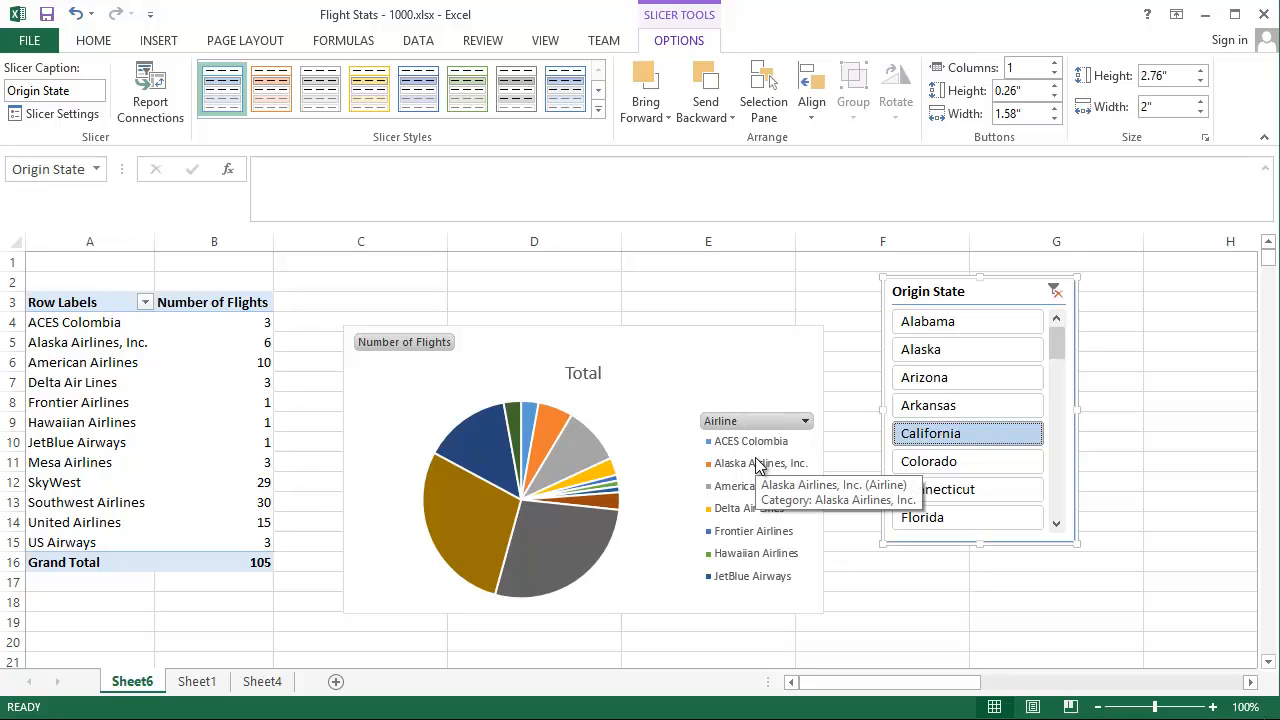
Apply a value filter that limits the row labels to the top 5 airlines by Number of Flights
click(145, 303)
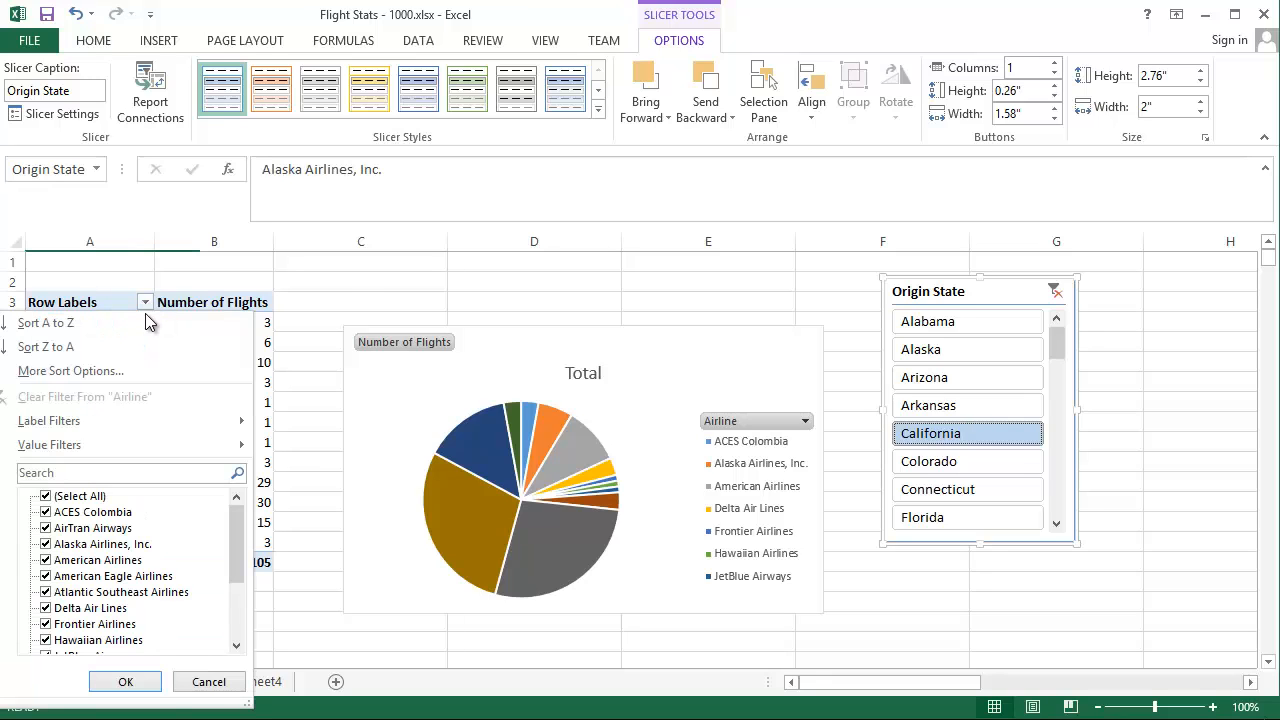
mouse_move(136, 449)
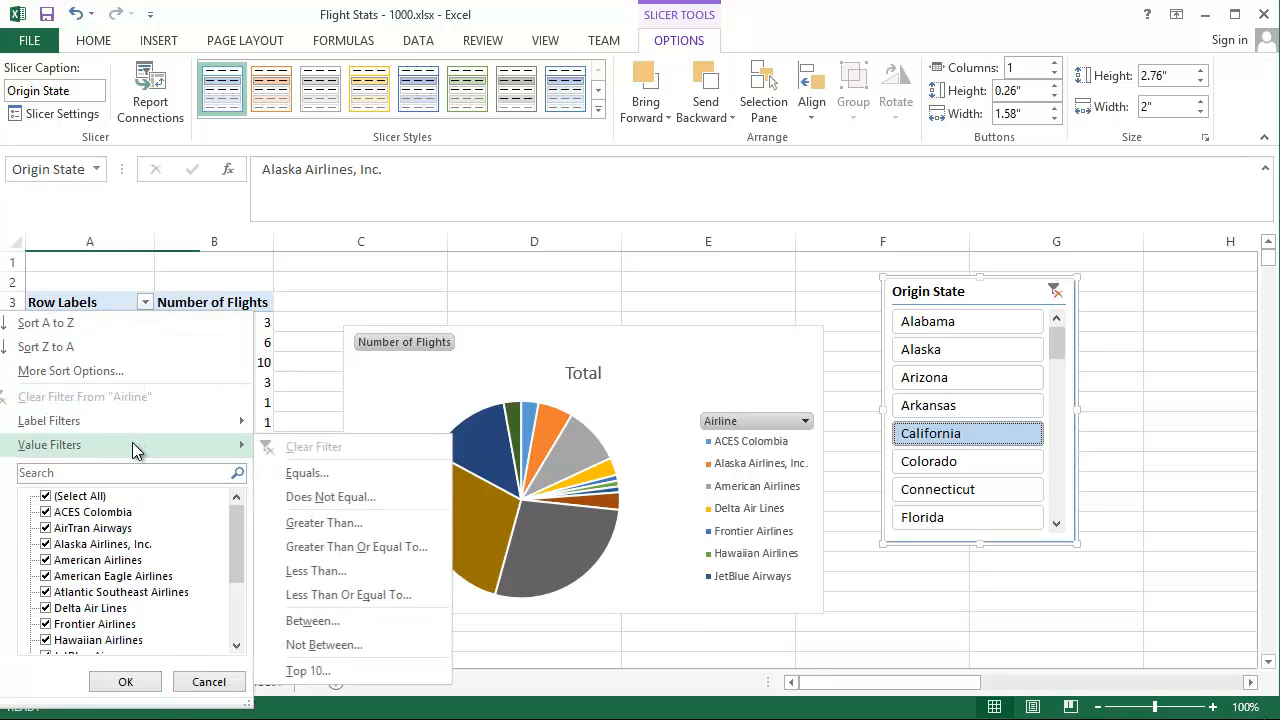
click(318, 671)
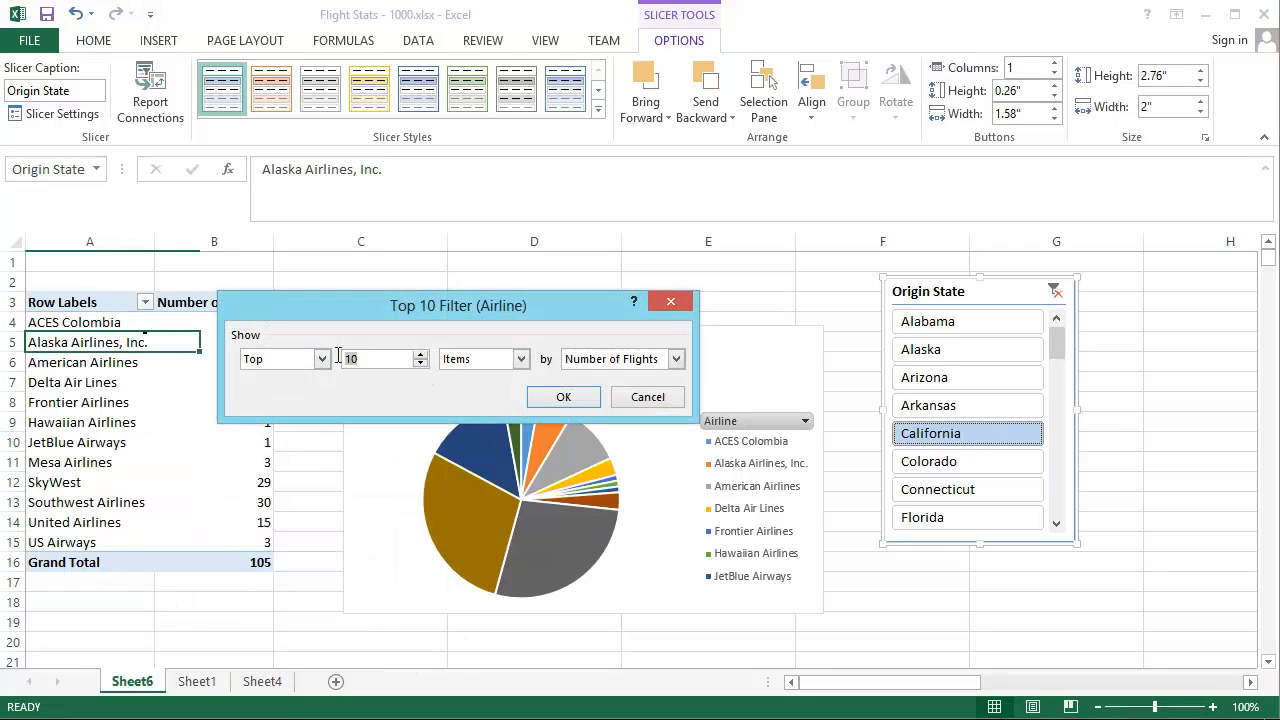
click(421, 364)
click(421, 364)
click(560, 400)
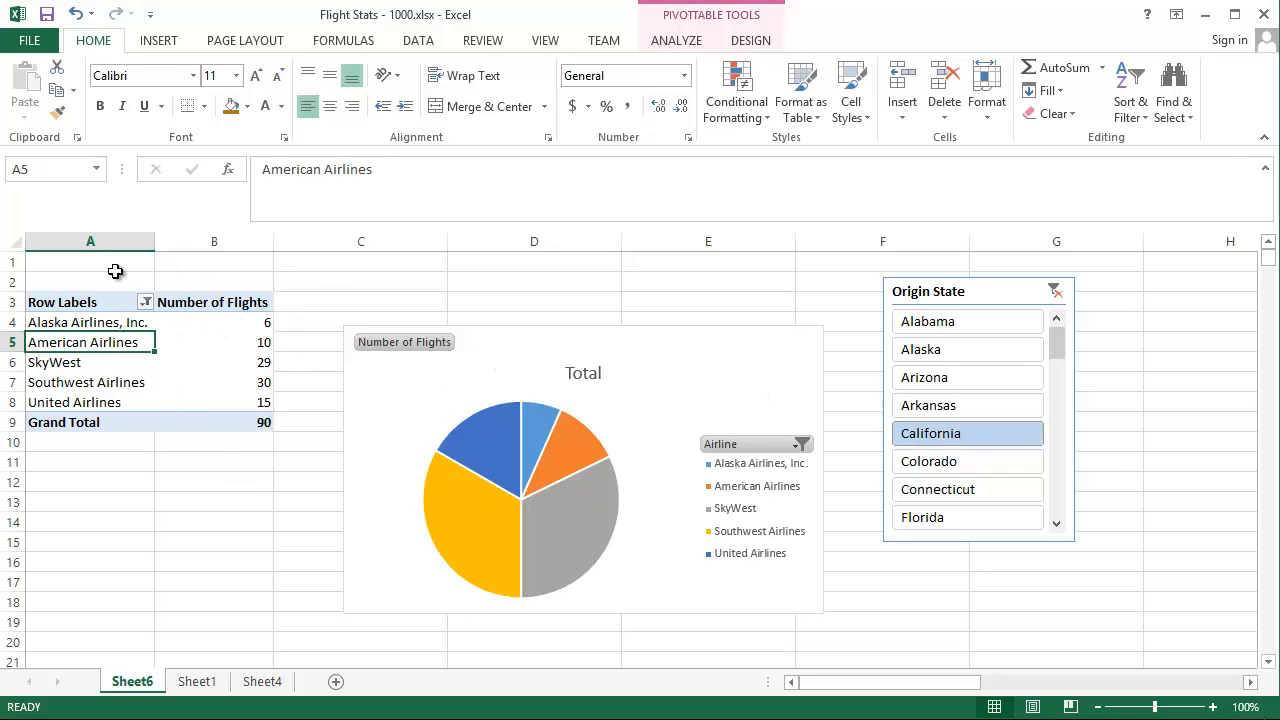
Sort the airlines in descending order by Number of Flights
click(138, 327)
drag(130, 333, 111, 404)
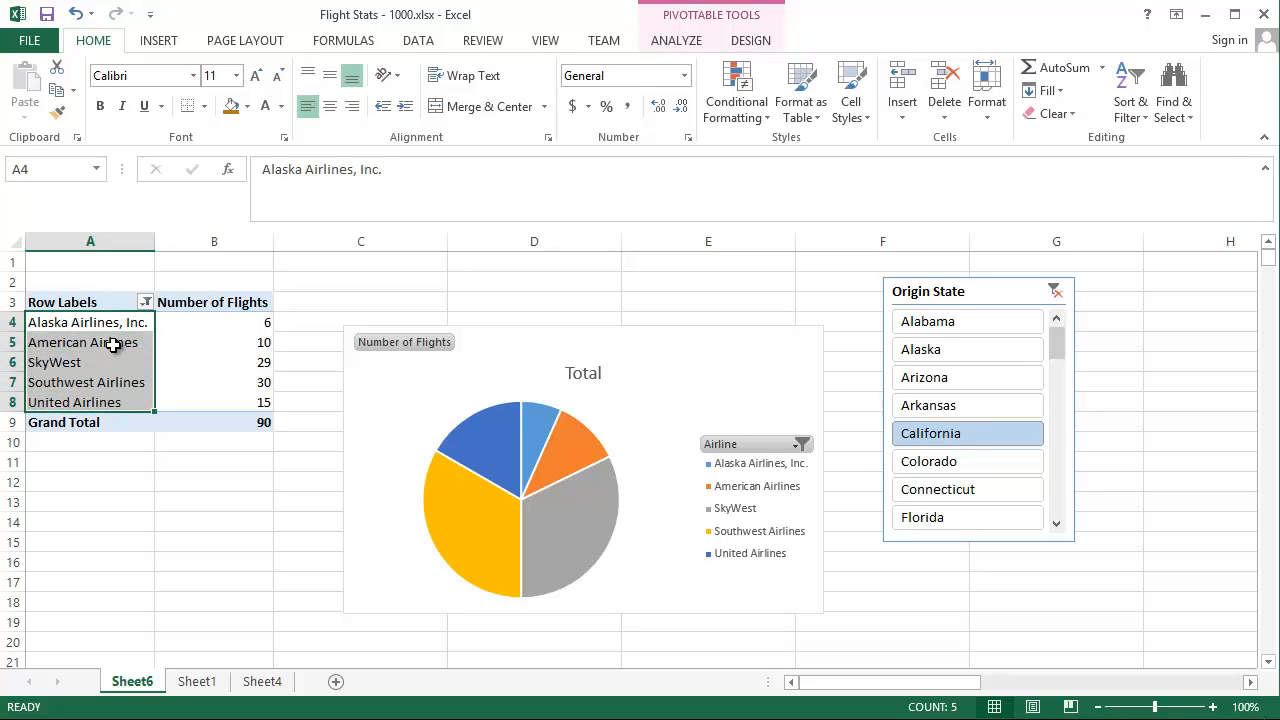
click(146, 301)
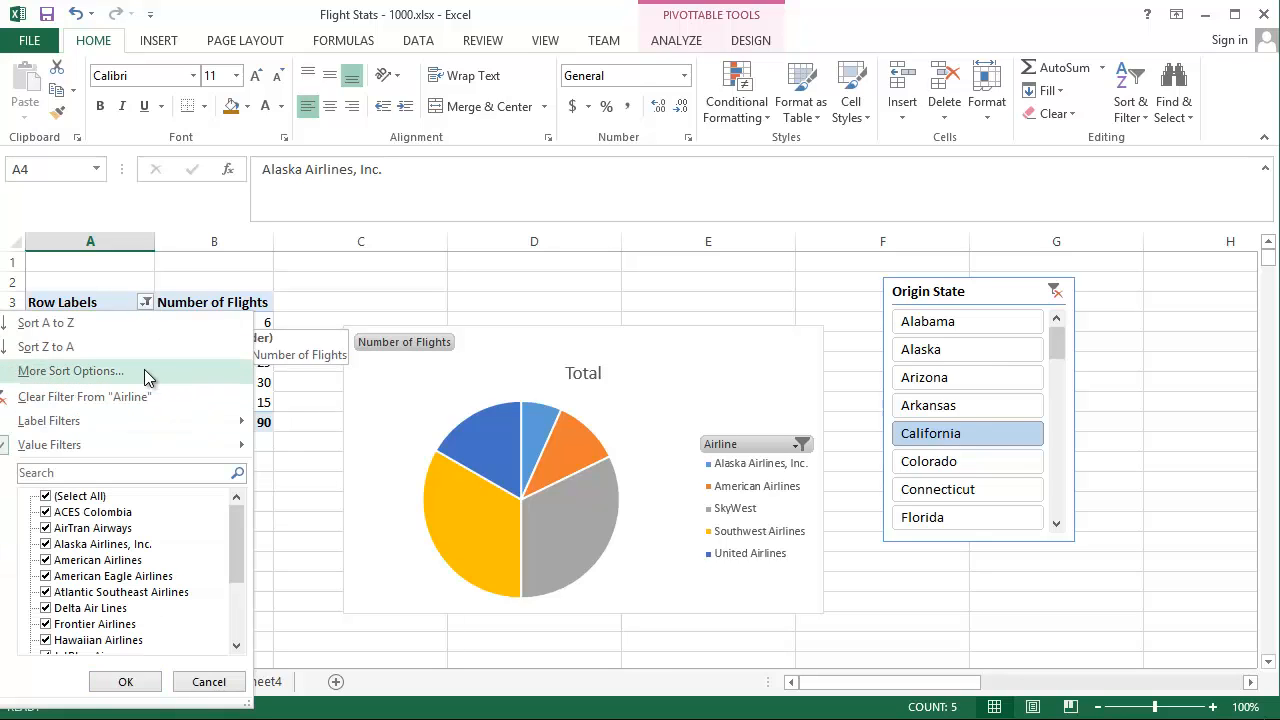
click(144, 371)
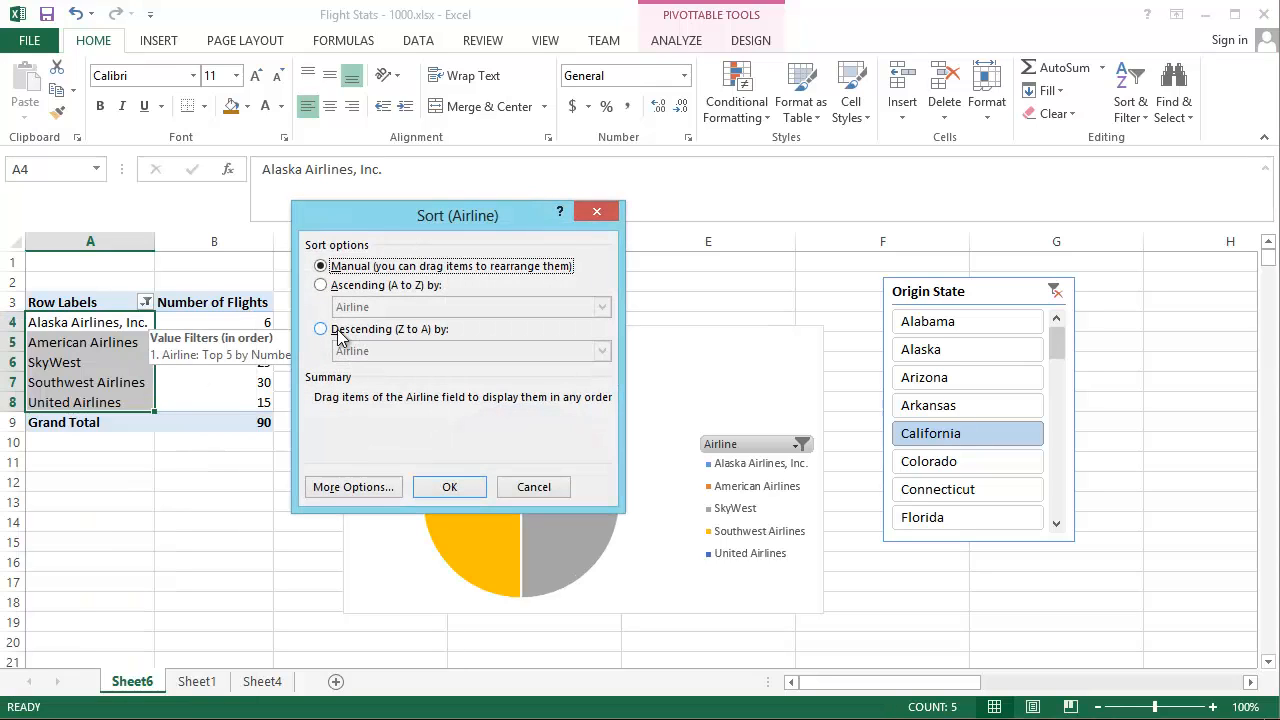
click(389, 330)
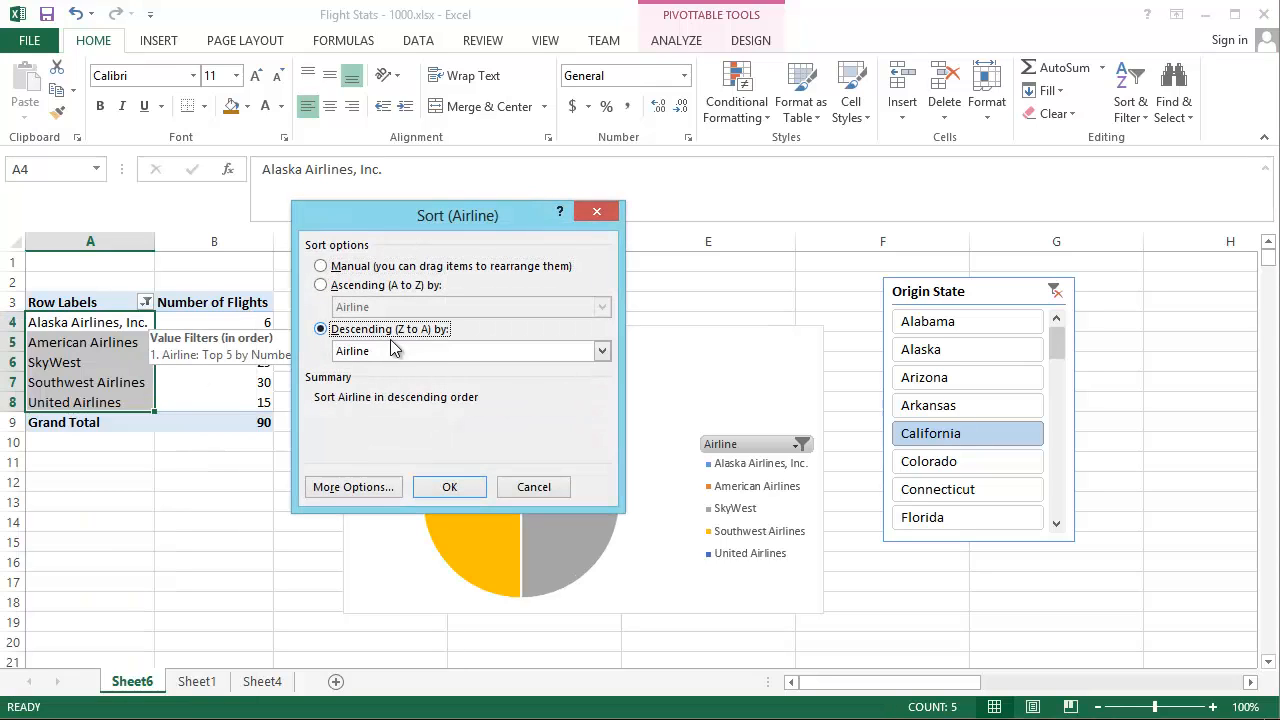
click(602, 350)
click(585, 381)
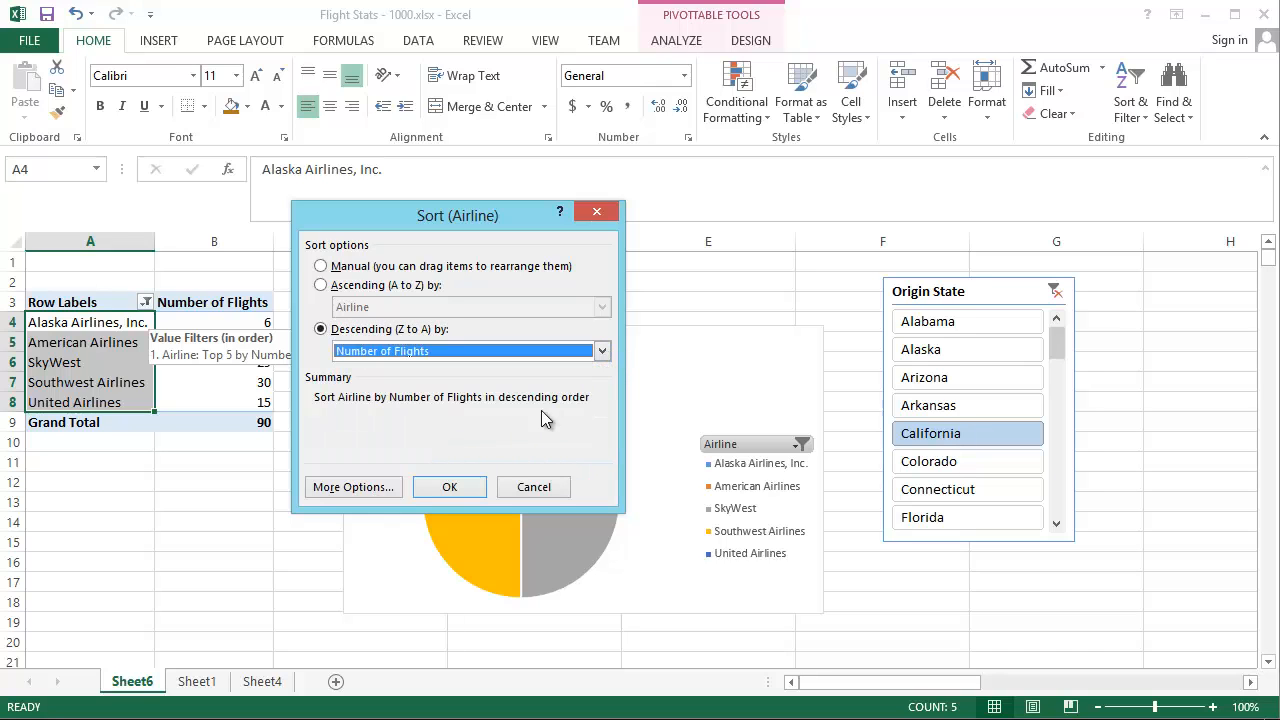
click(450, 487)
click(213, 461)
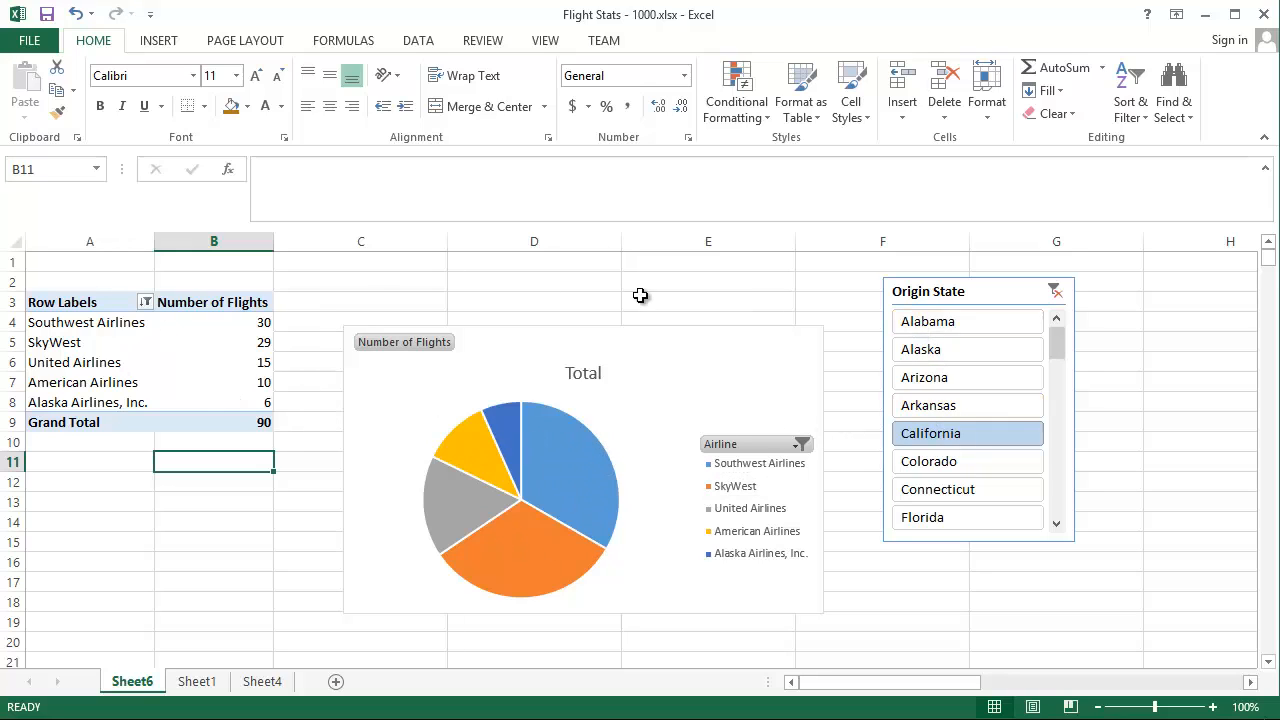
Filter the flights to the origin states Arizona, California, Colorado and Connecticut together, and inspect the pie slices
click(991, 385)
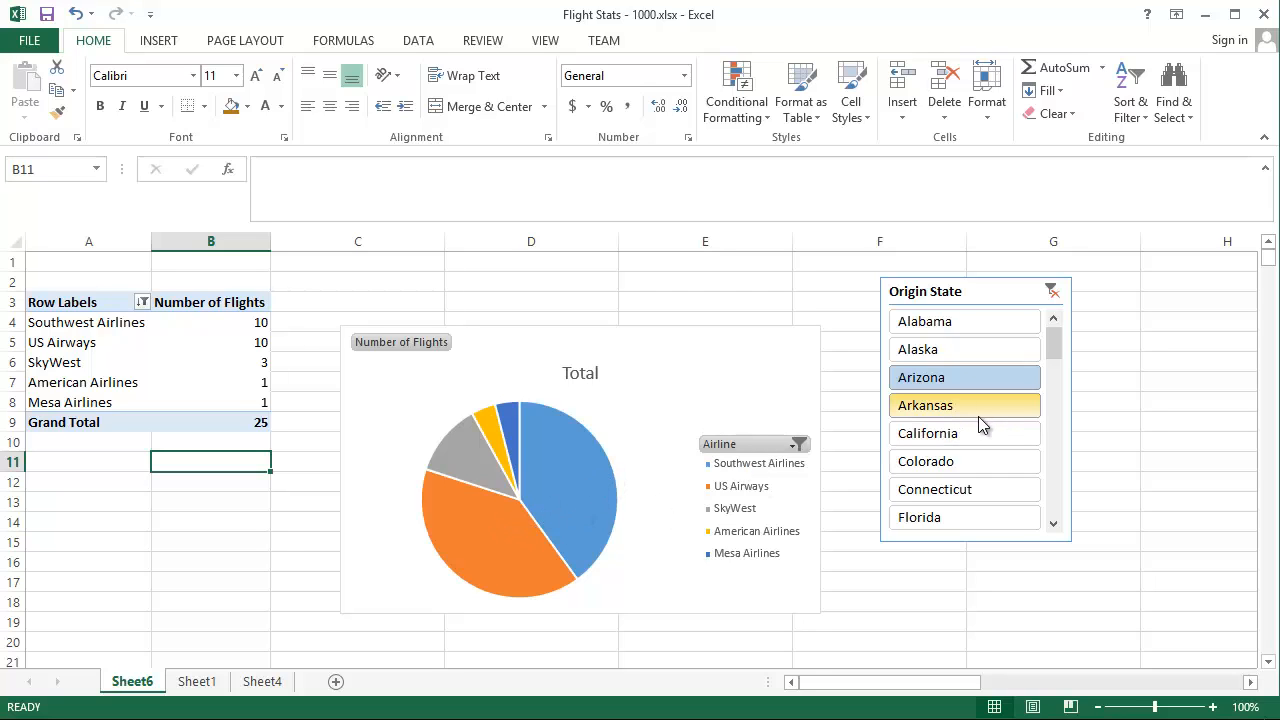
ctrl+click(995, 436)
ctrl+click(980, 462)
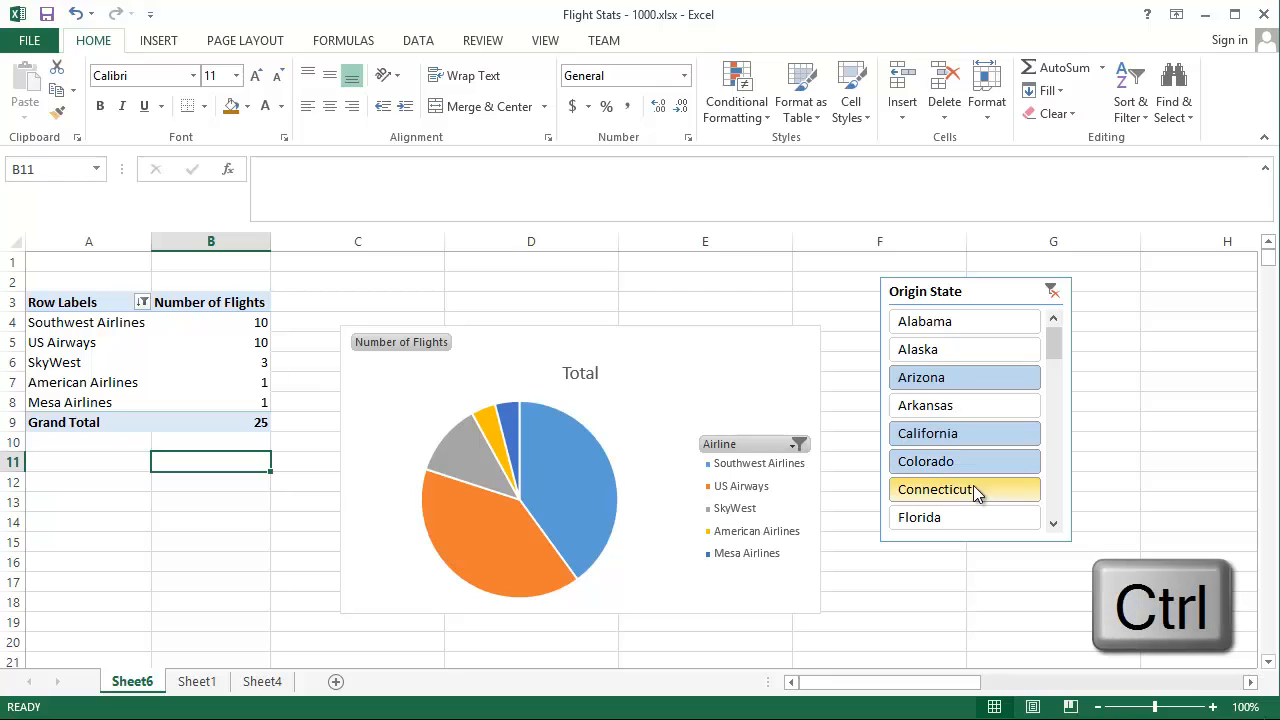
ctrl+click(900, 490)
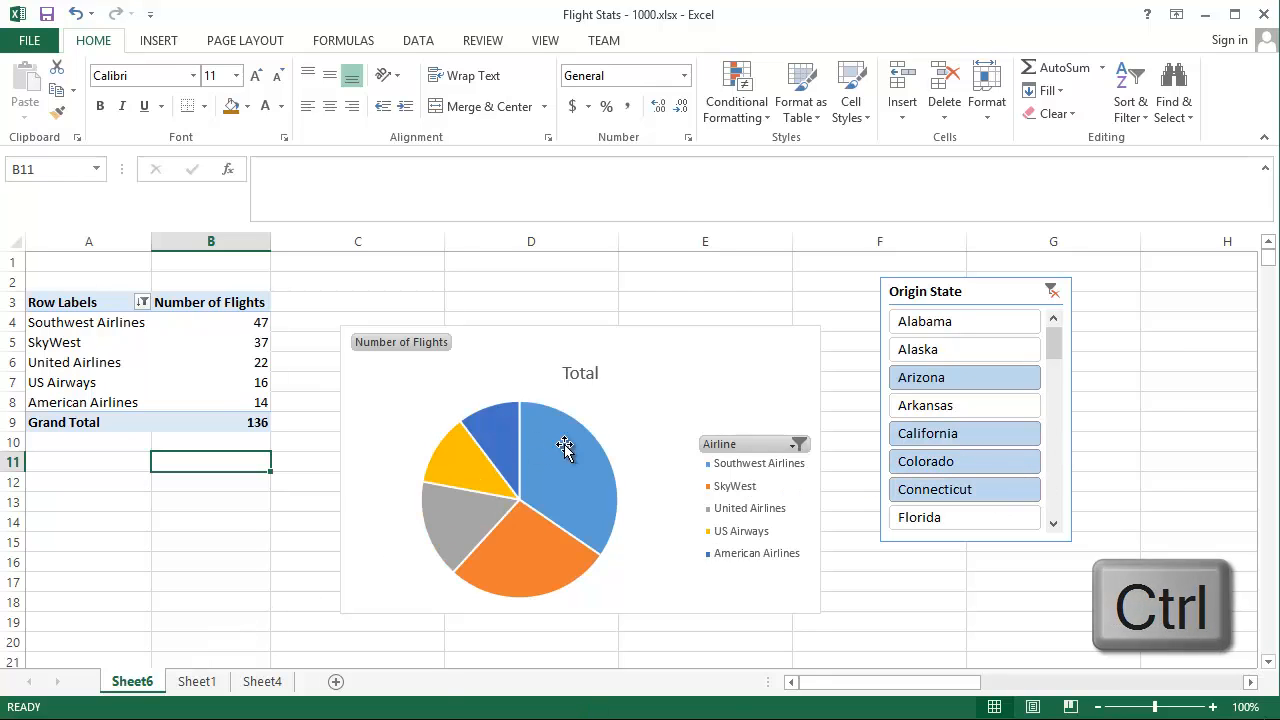
mouse_move(567, 472)
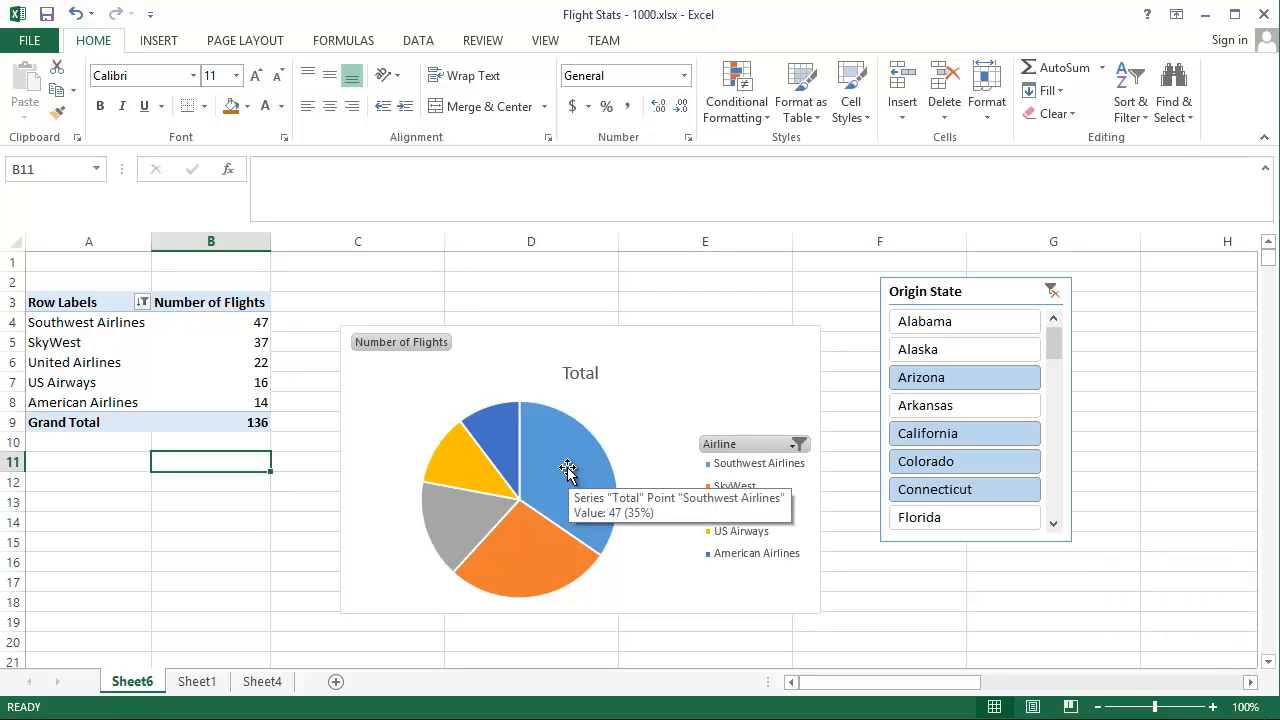
mouse_move(528, 569)
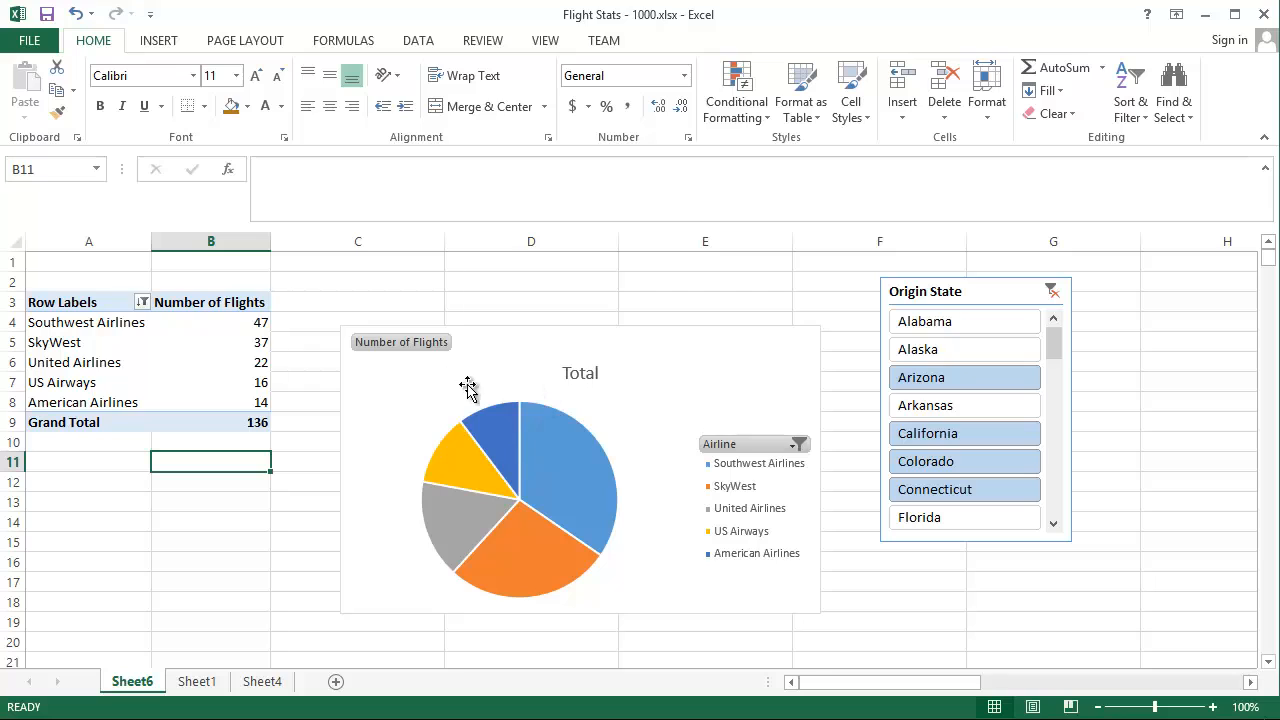
Move the Origin State slicer slightly closer to the pie chart and hide all field buttons on the chart
click(334, 388)
drag(398, 346, 739, 445)
click(739, 445)
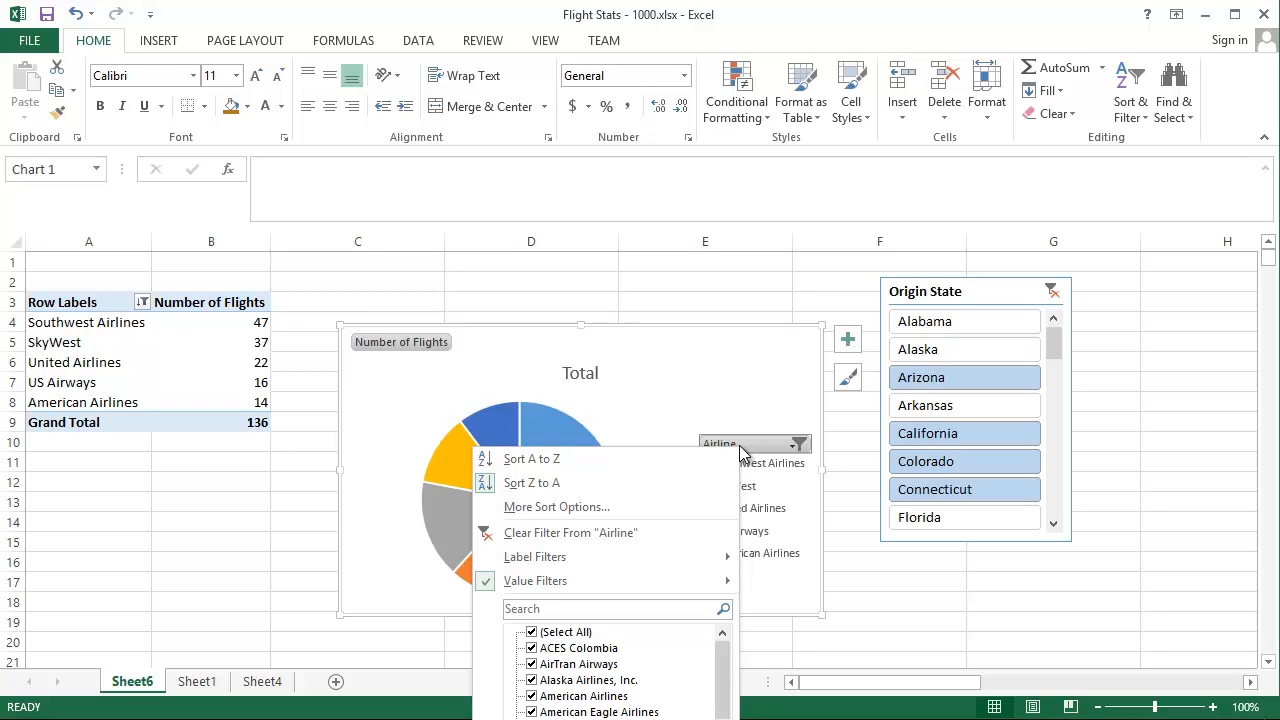
click(719, 303)
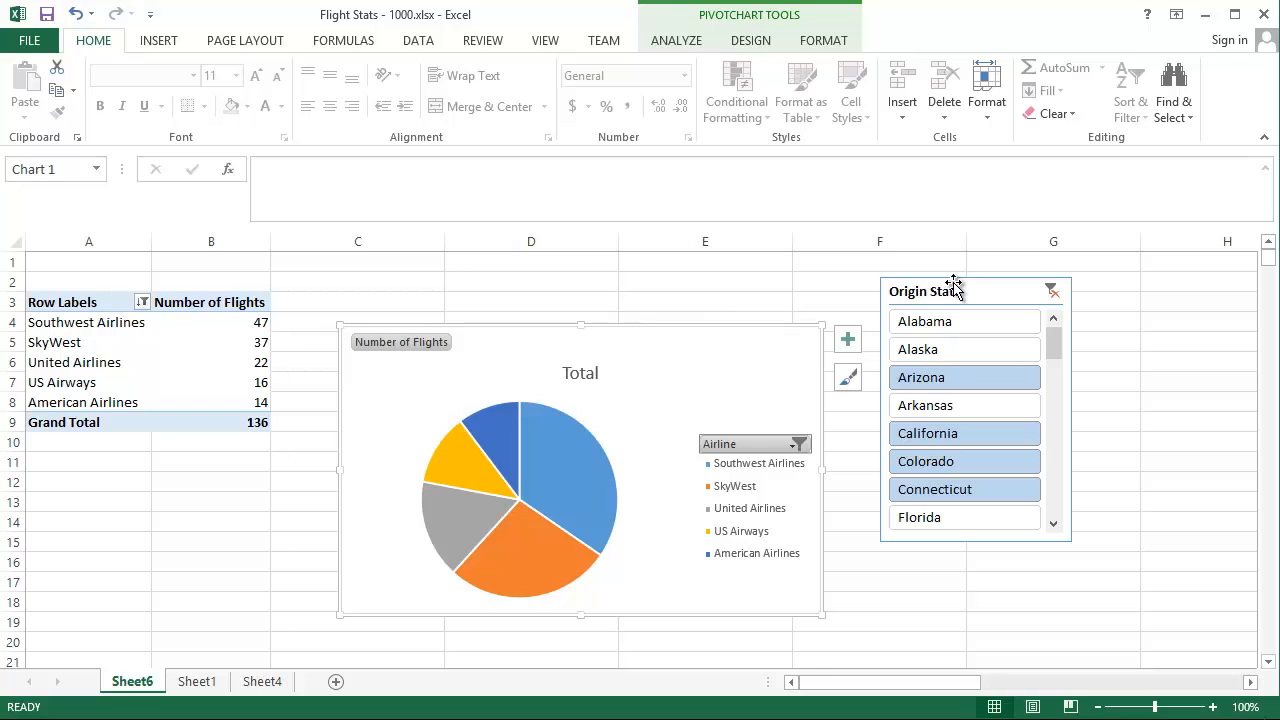
drag(951, 286, 928, 309)
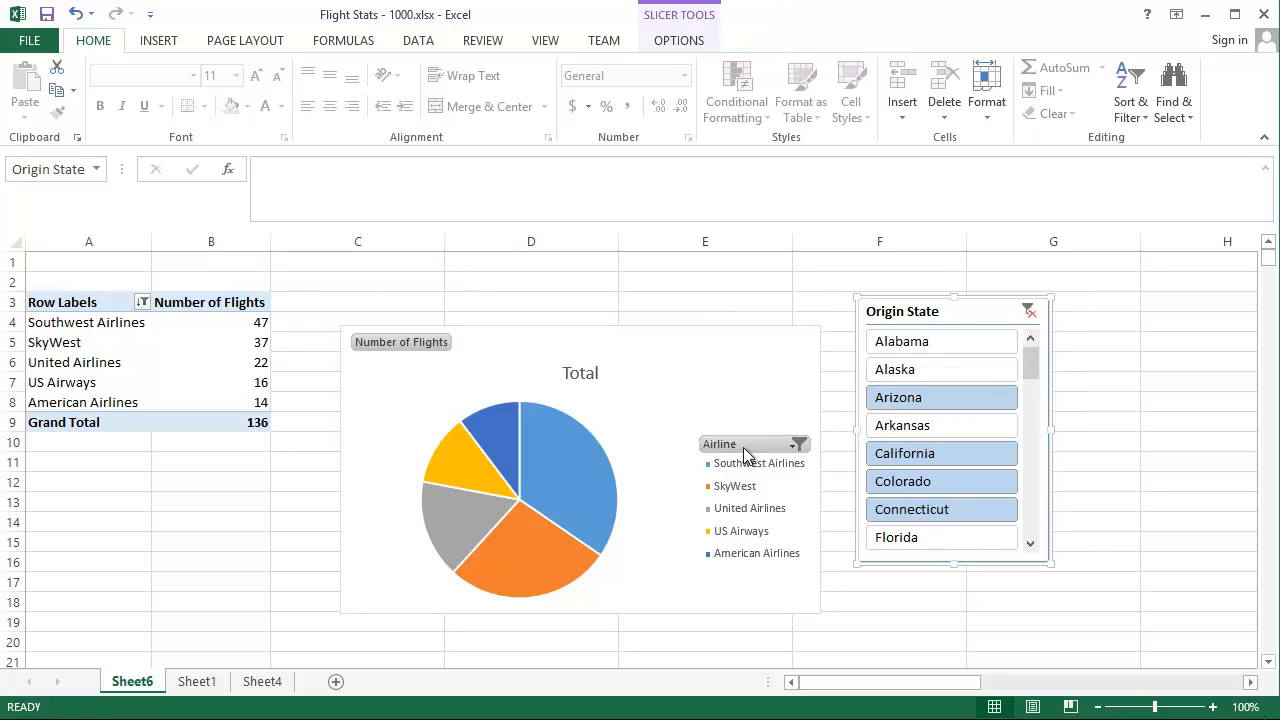
right_click(402, 343)
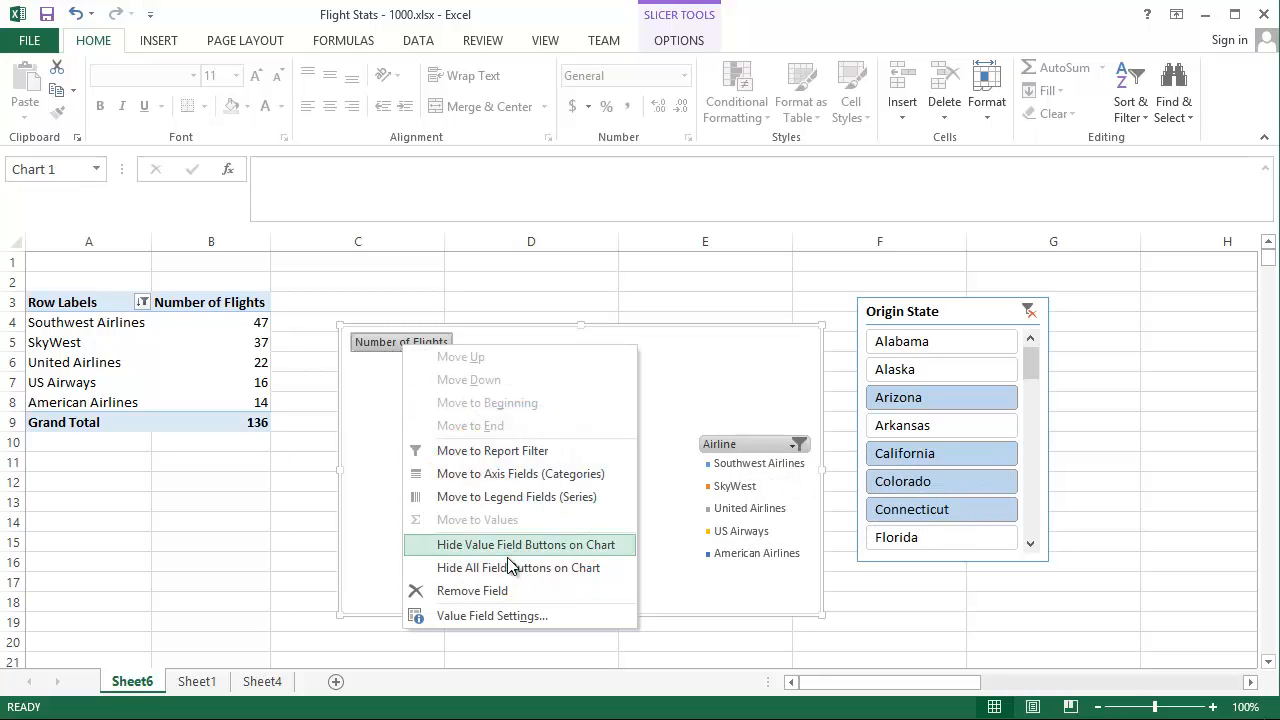
click(612, 567)
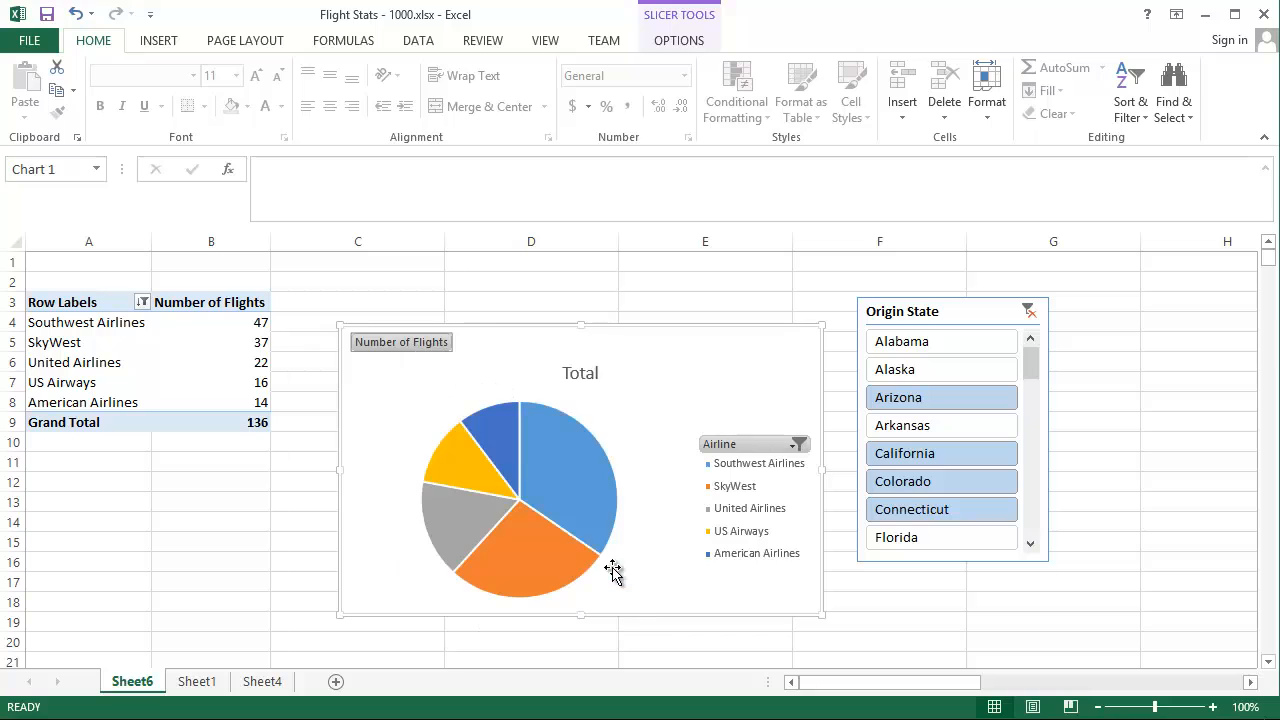
Change the pie chart's title to "Market Share by Airline"
double_click(590, 350)
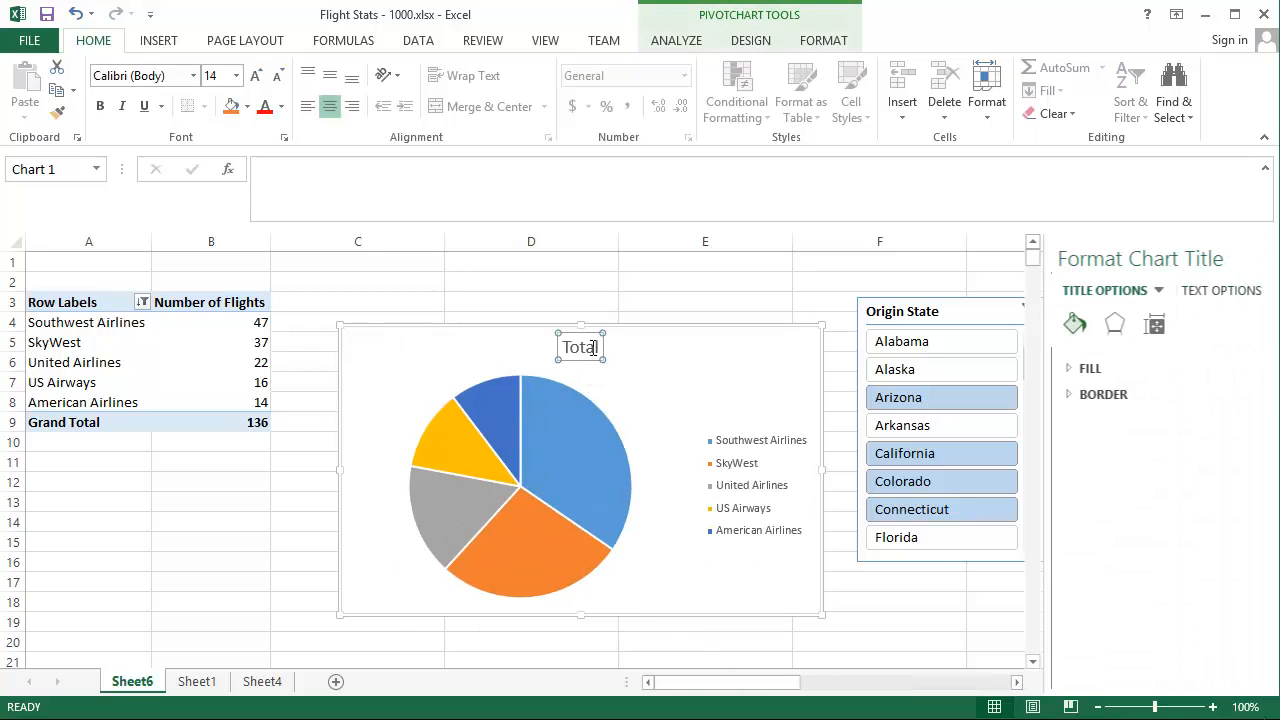
text(Mar)
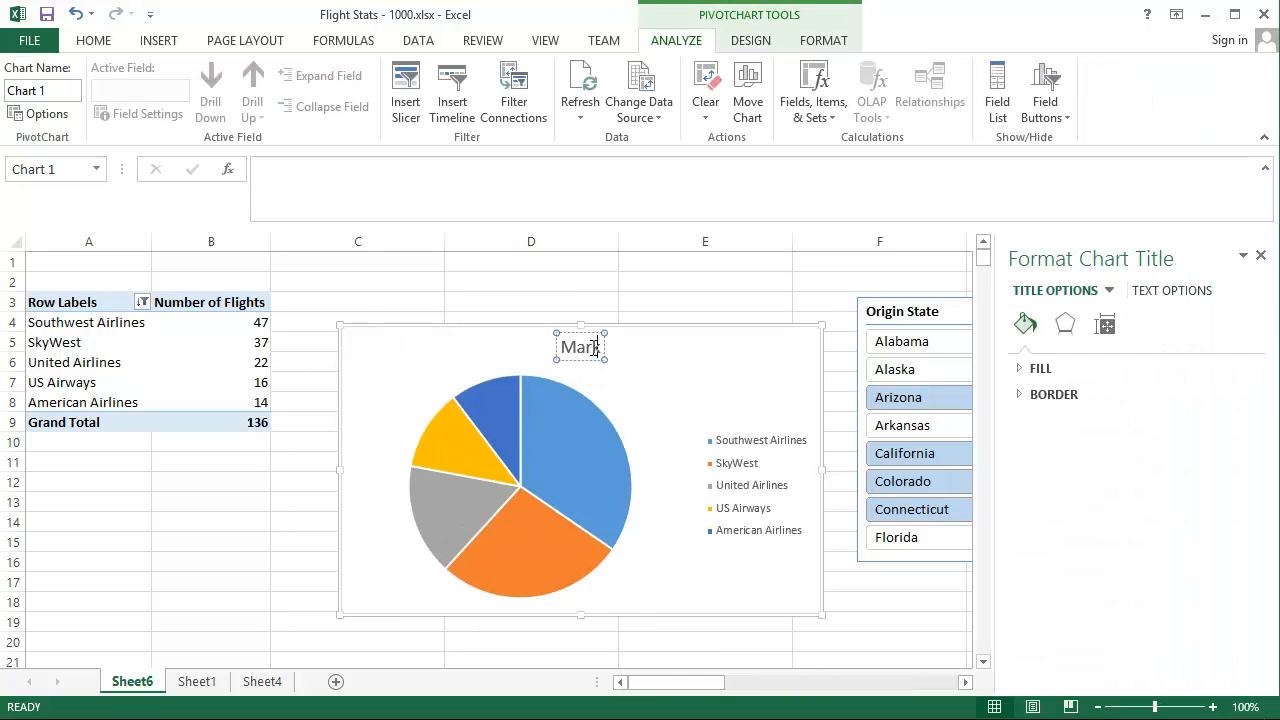
text(ket Share by Airline)
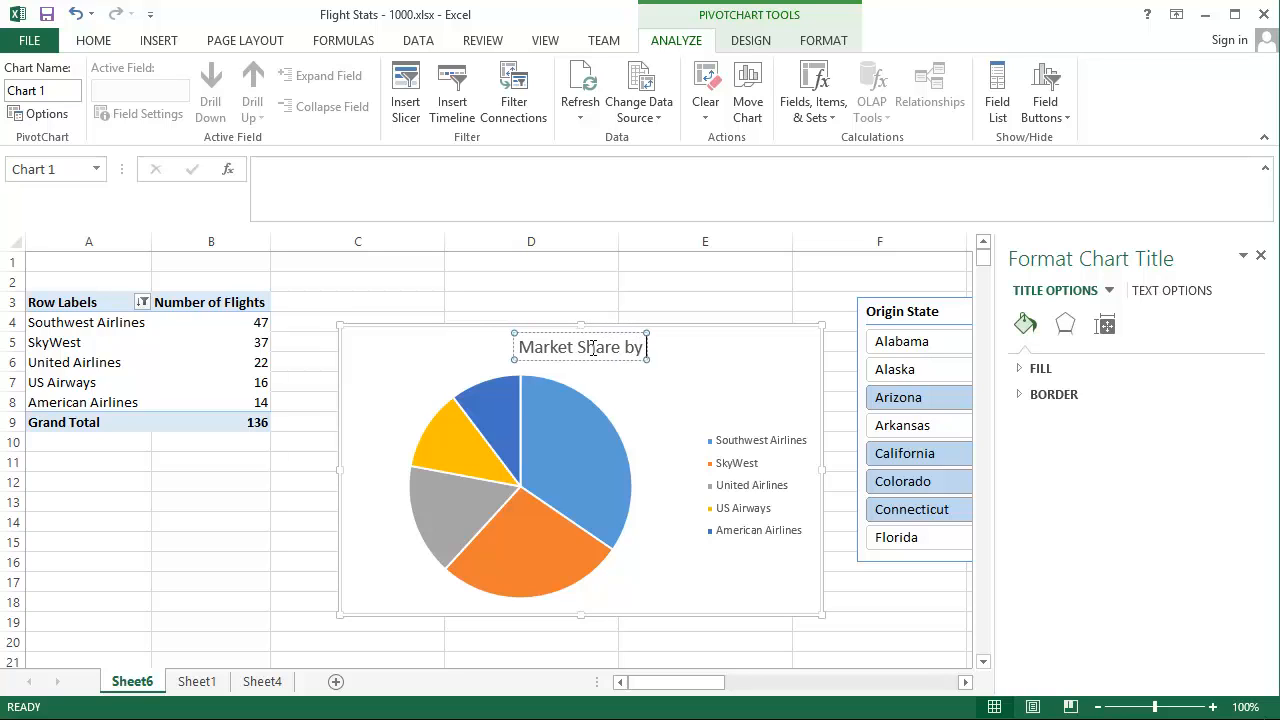
click(462, 290)
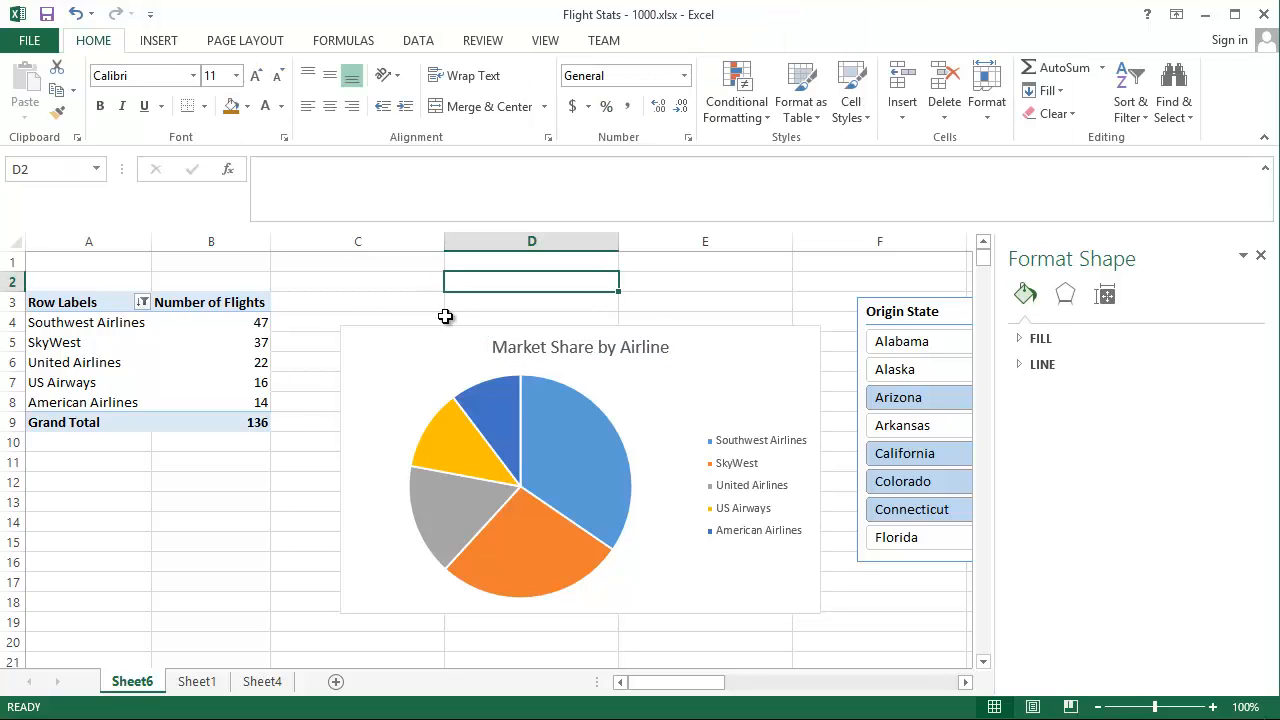
click(375, 349)
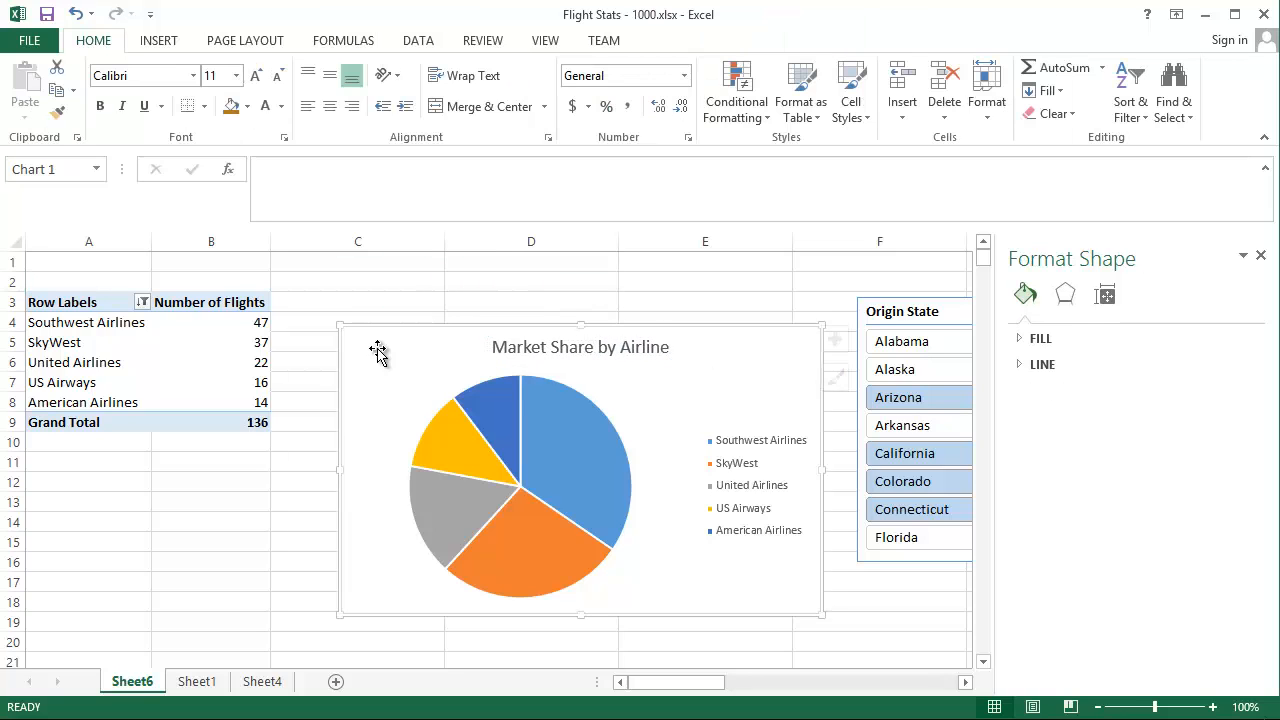
Cut the pie chart together with the Origin State slicer, and add a new worksheet named DASHBOARD
ctrl+click(910, 316)
right_click(904, 311)
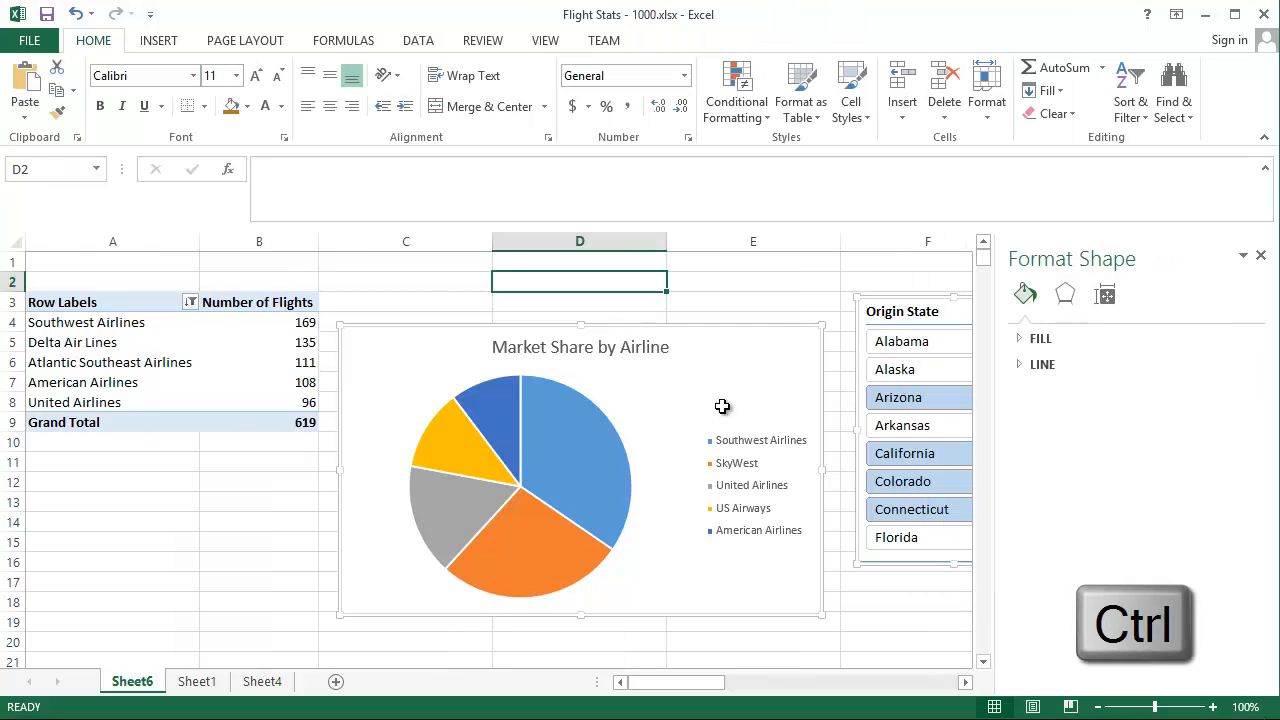
click(336, 681)
right_click(195, 684)
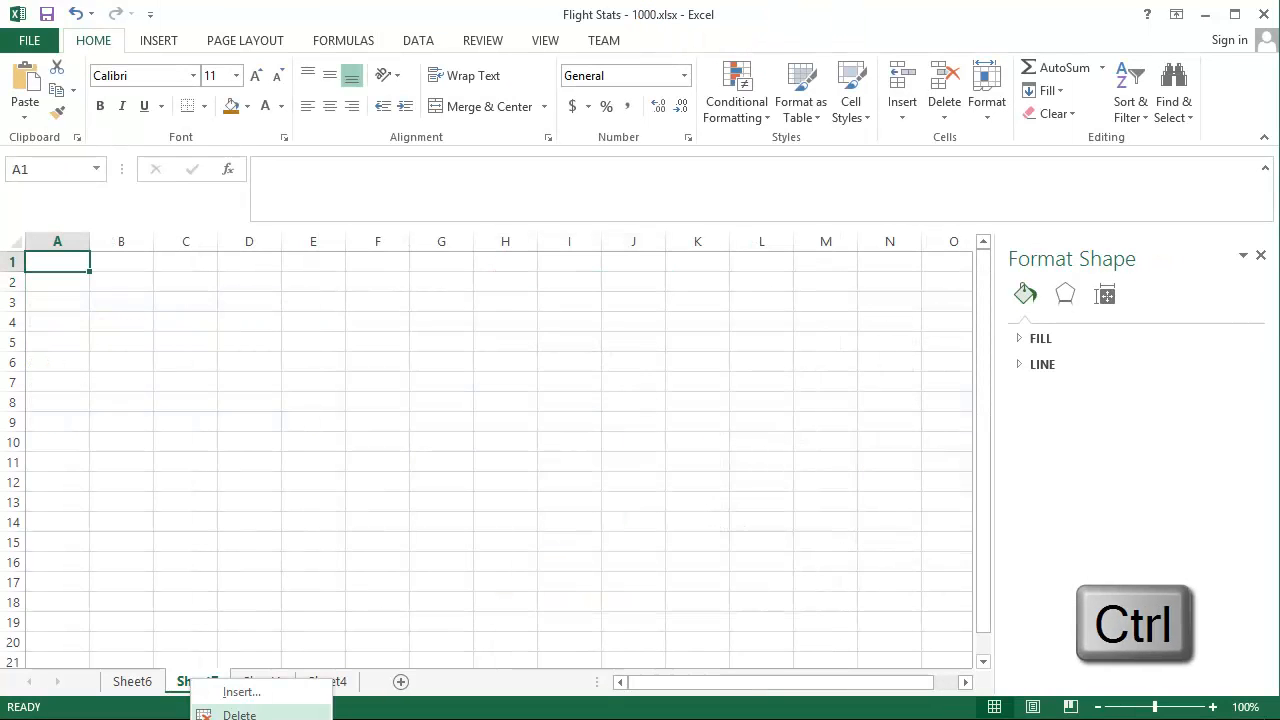
text(rDASHBOARD)
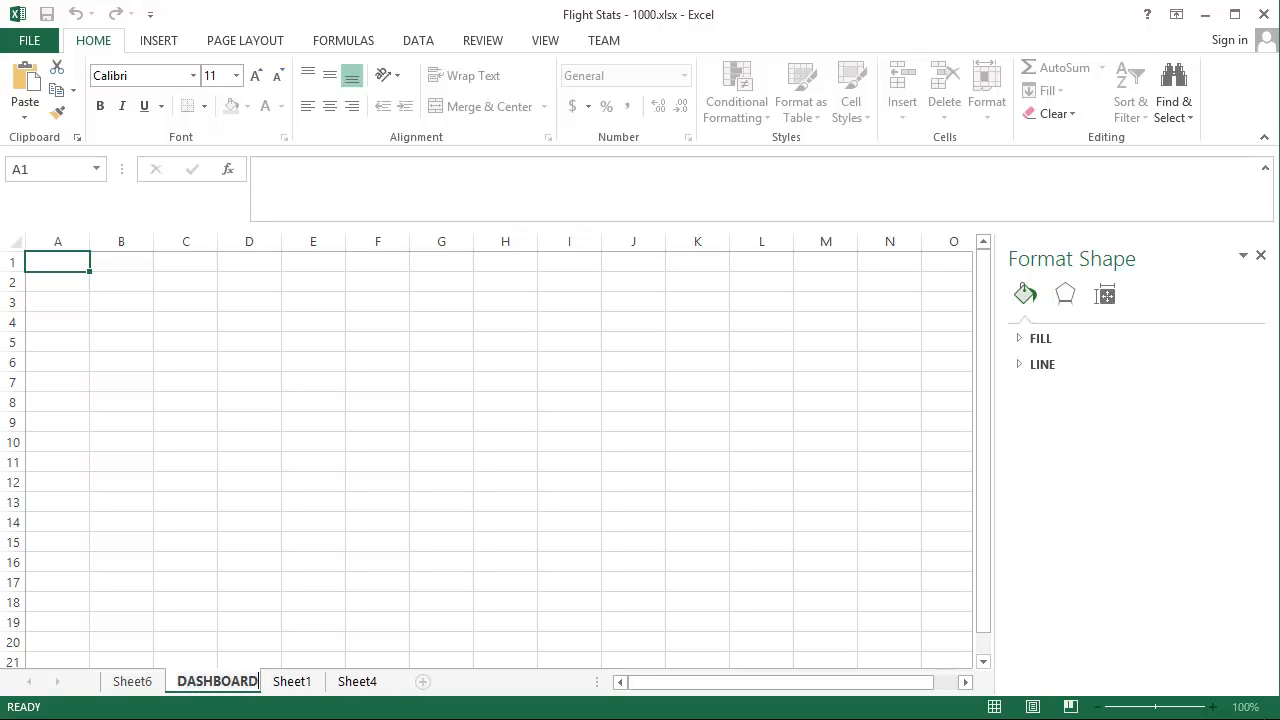
key(Return)
Paste the pie chart and slicer at cell B2 of the DASHBOARD sheet, and shift the slicer slightly down beside the chart
key(Down)
key(Right)
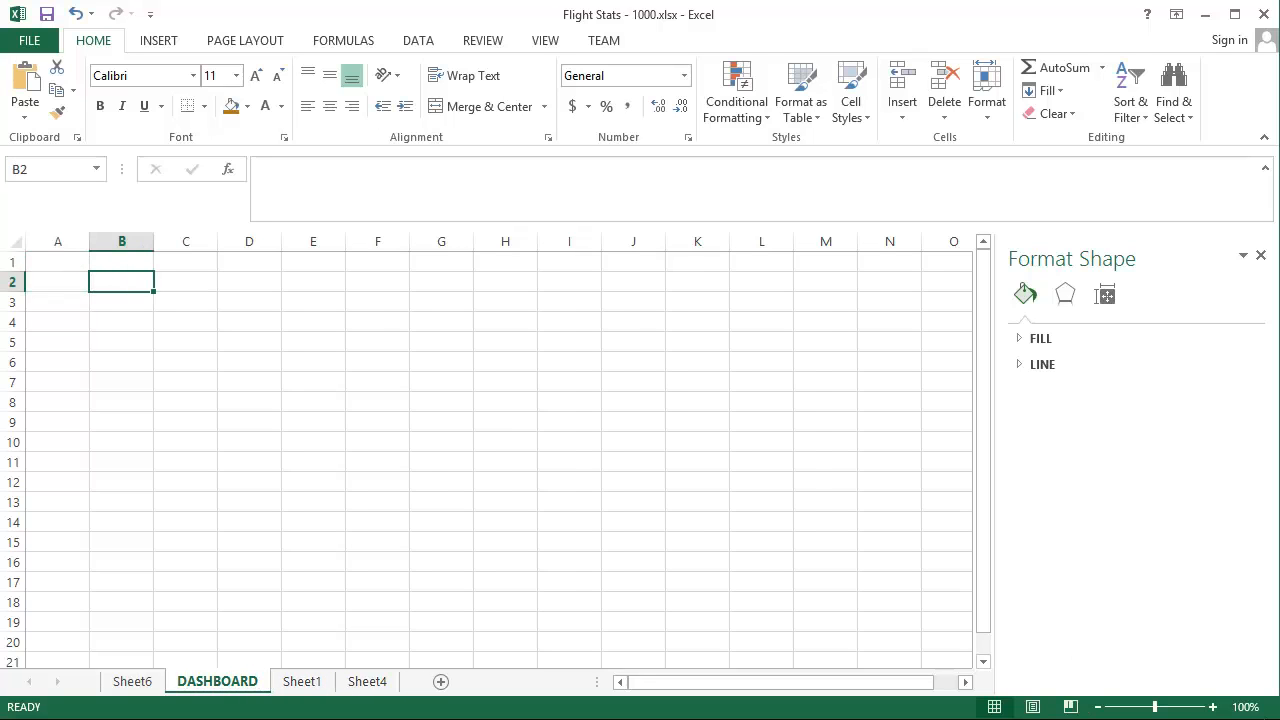
key(ctrl+v)
click(950, 300)
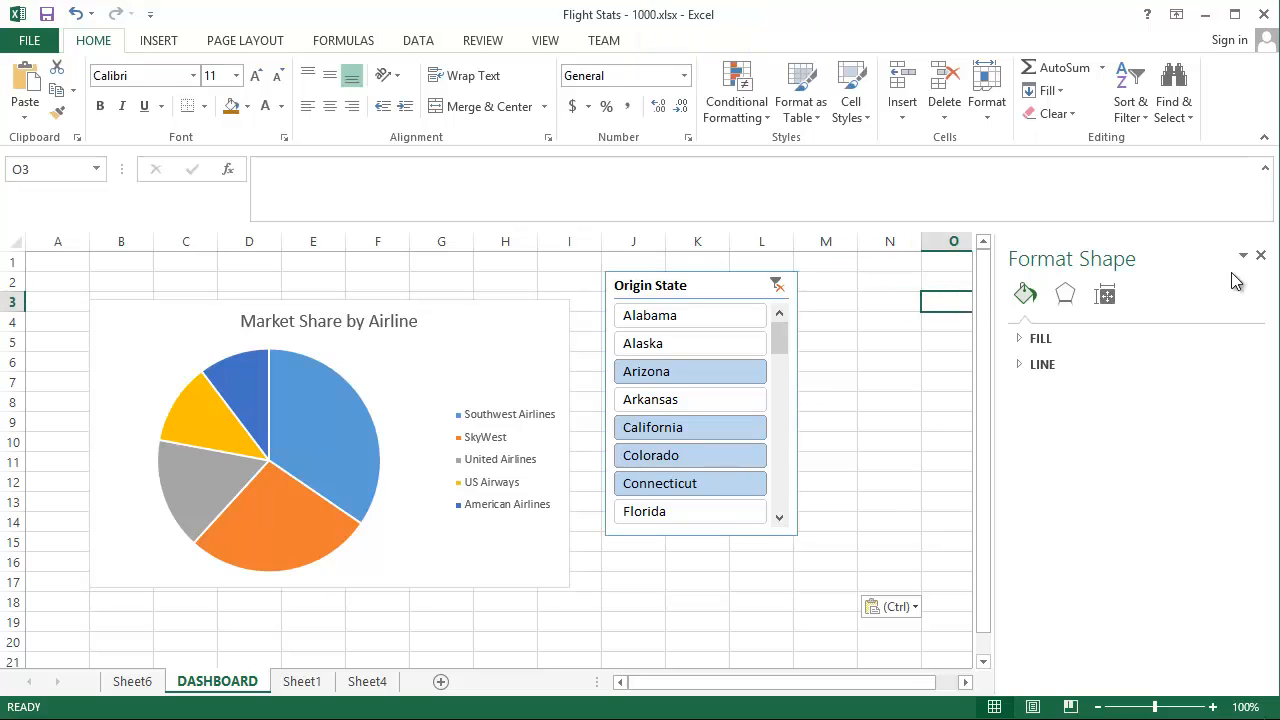
click(1260, 255)
drag(709, 294, 719, 319)
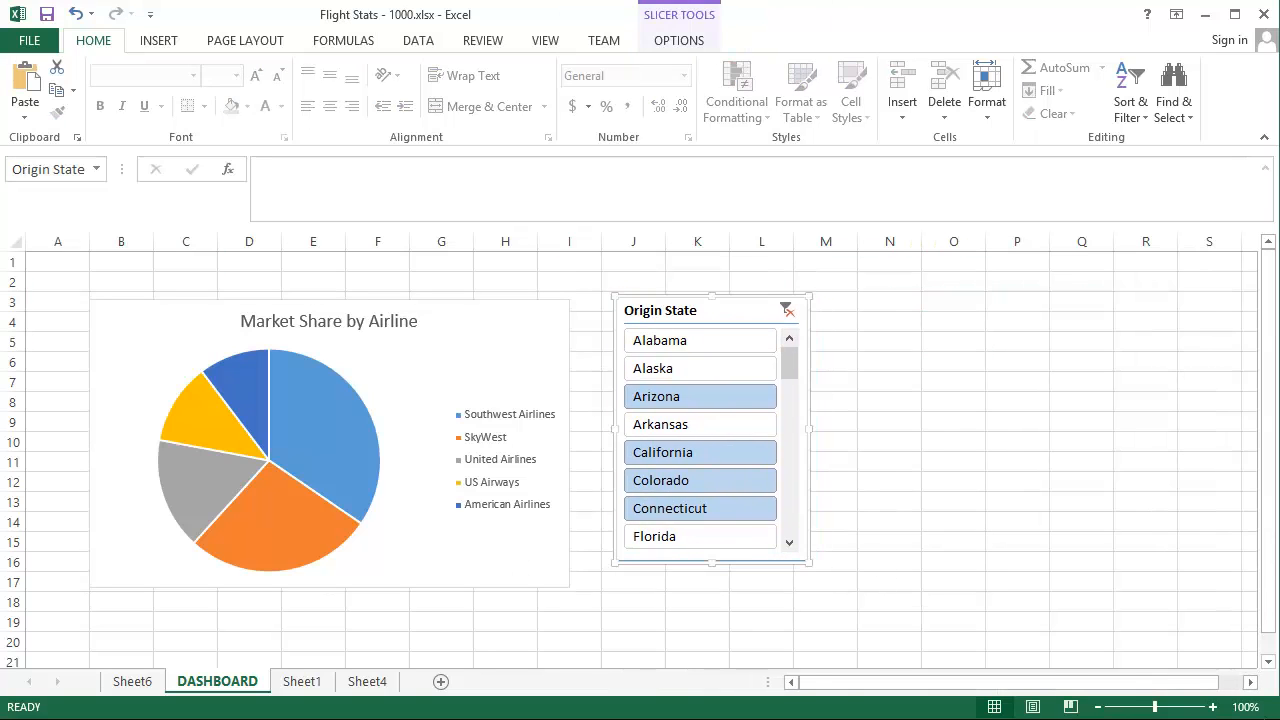
Test the dashboard slicer with Arizona and Alaska, check the PivotTable on Sheet6, and set the dashboard filter to Arizona
click(683, 398)
click(694, 370)
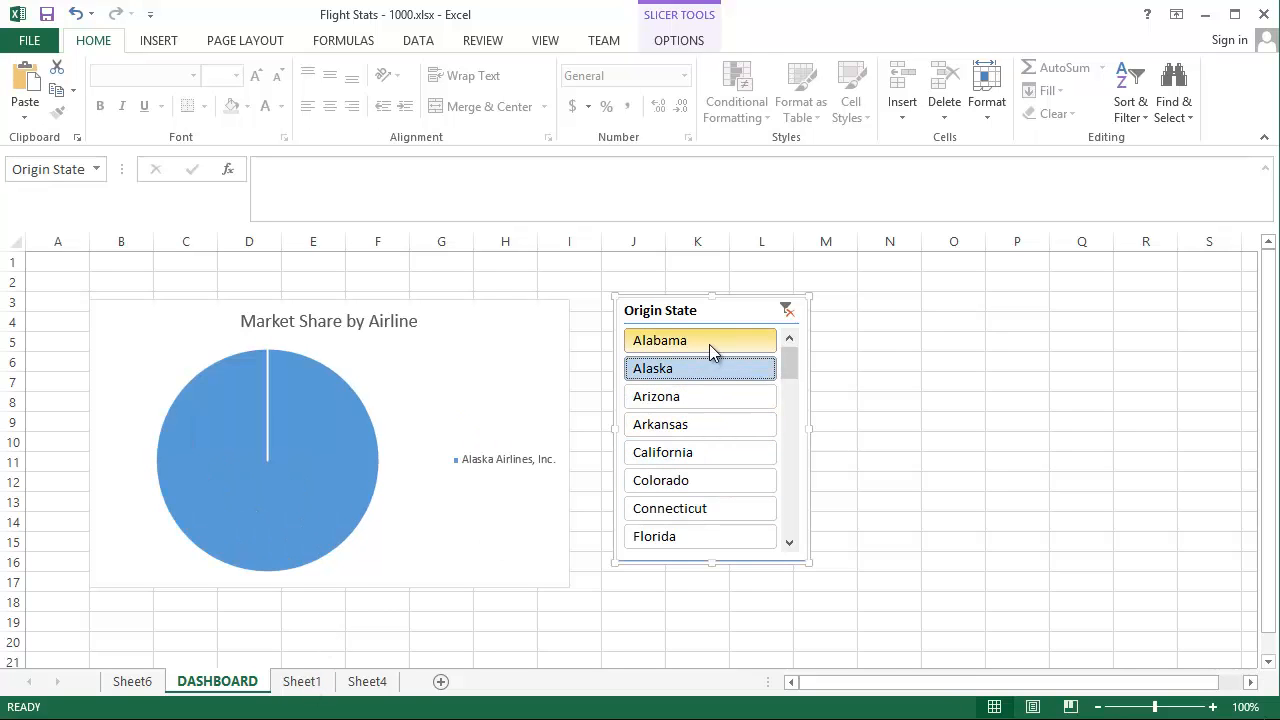
click(132, 682)
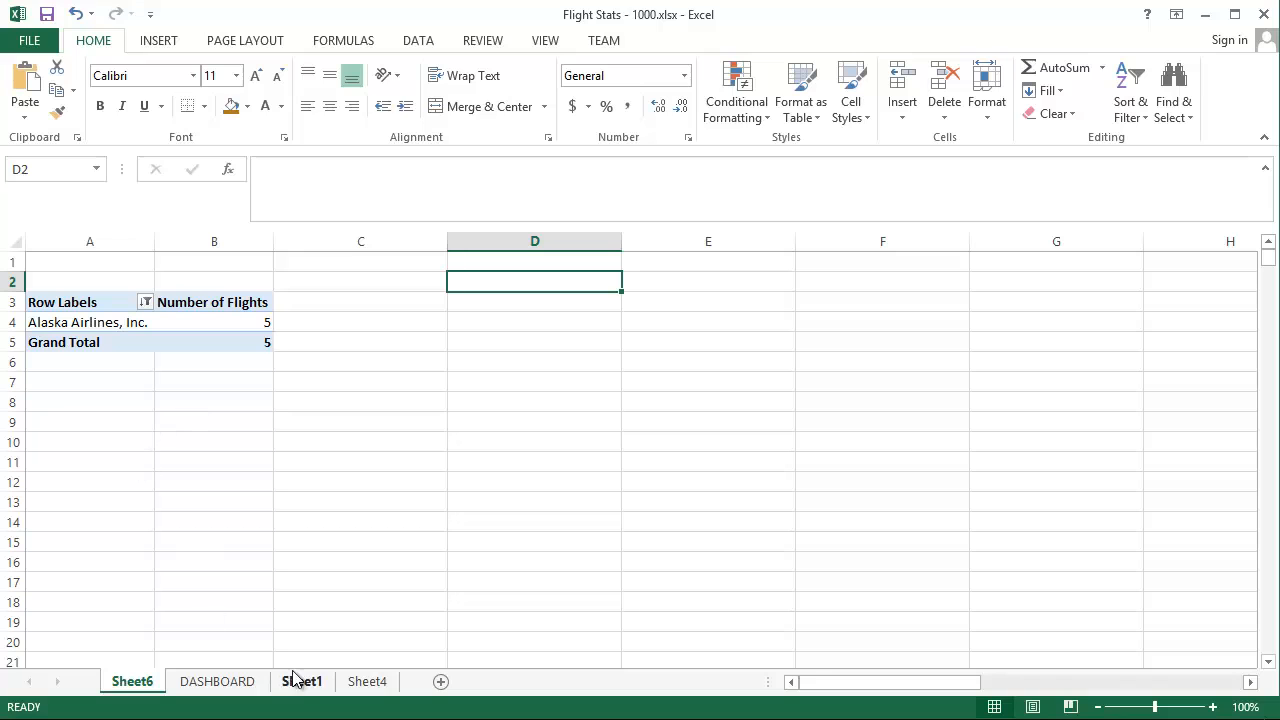
click(226, 688)
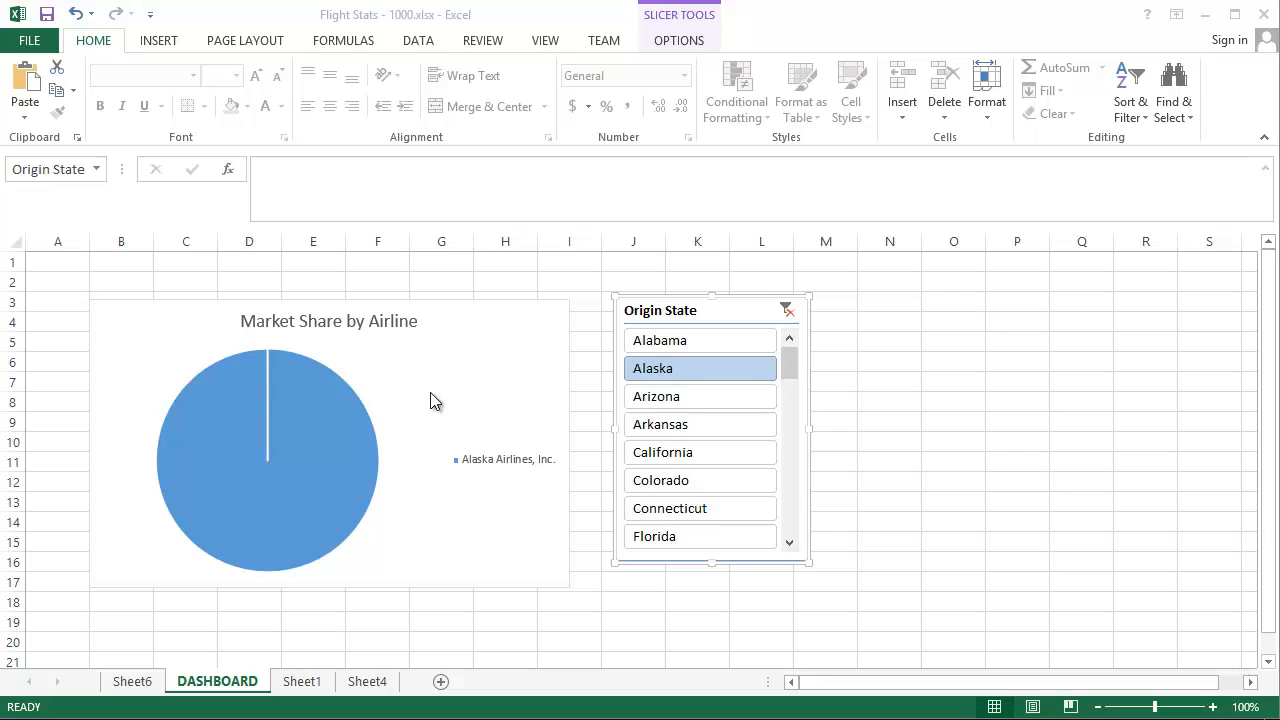
click(704, 400)
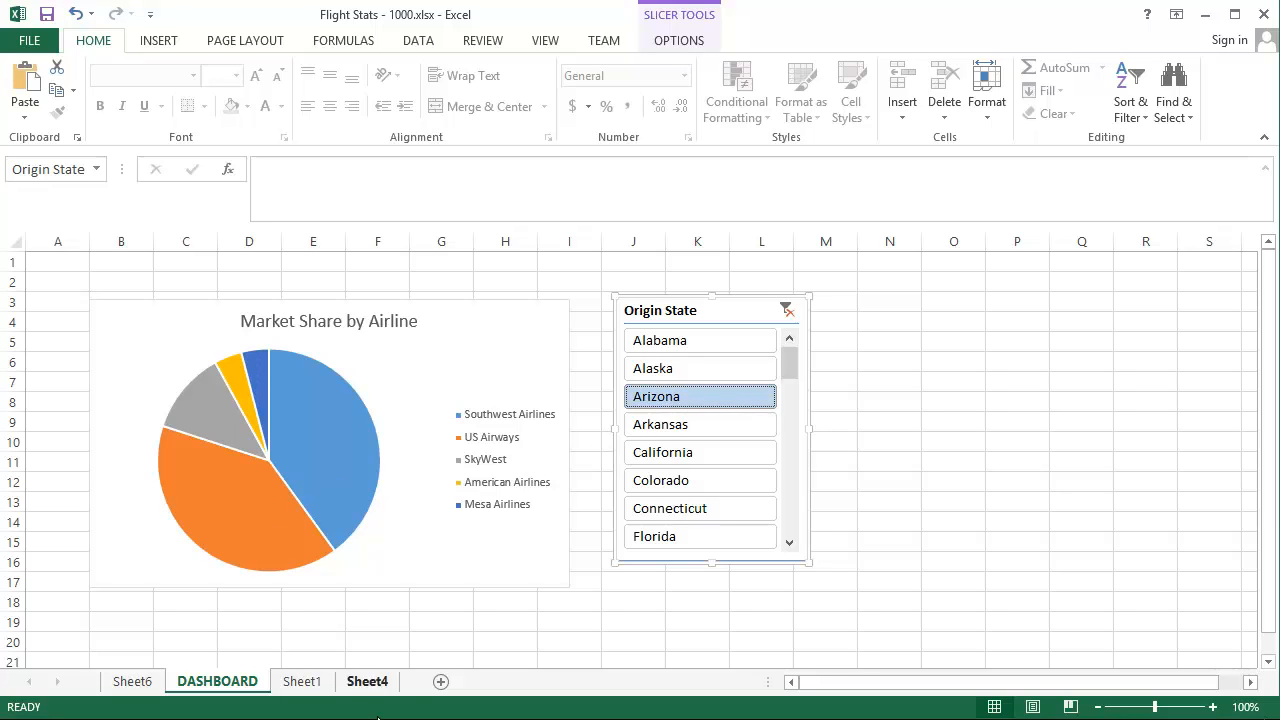
Create another PivotTable from the flight data in Sheet1!$A$1:$I$1031 on a new worksheet
click(301, 683)
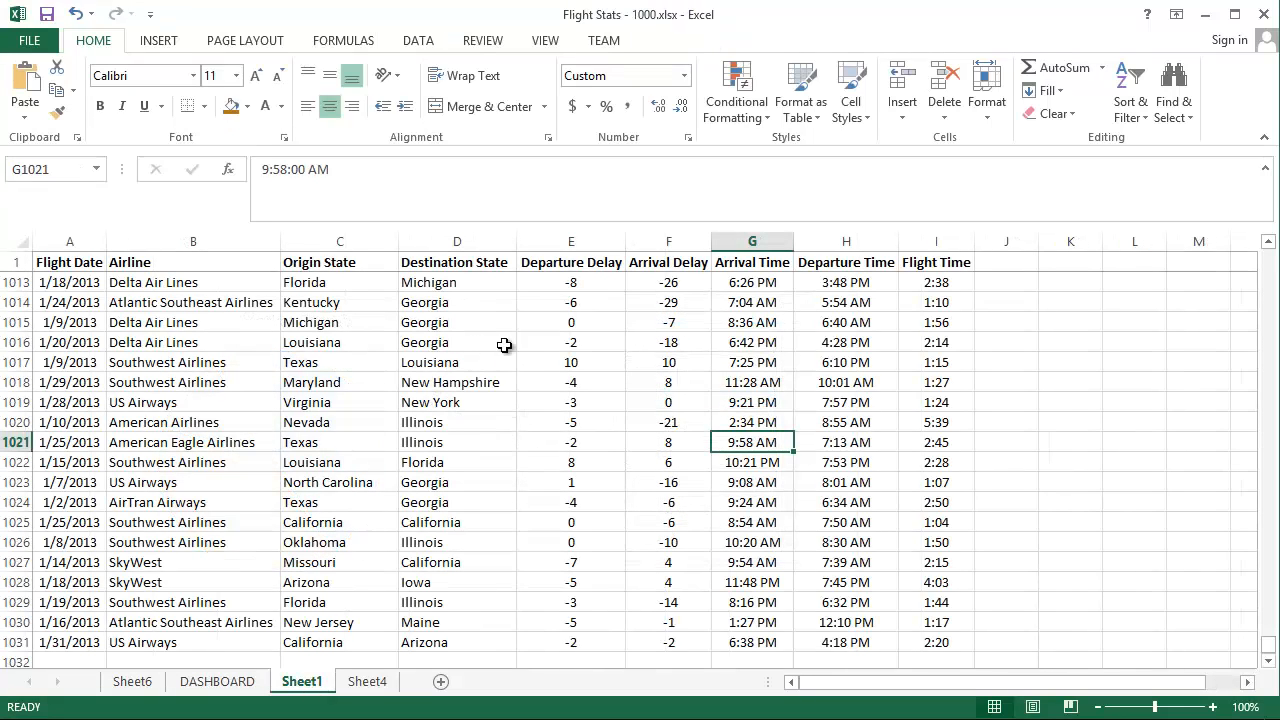
click(222, 305)
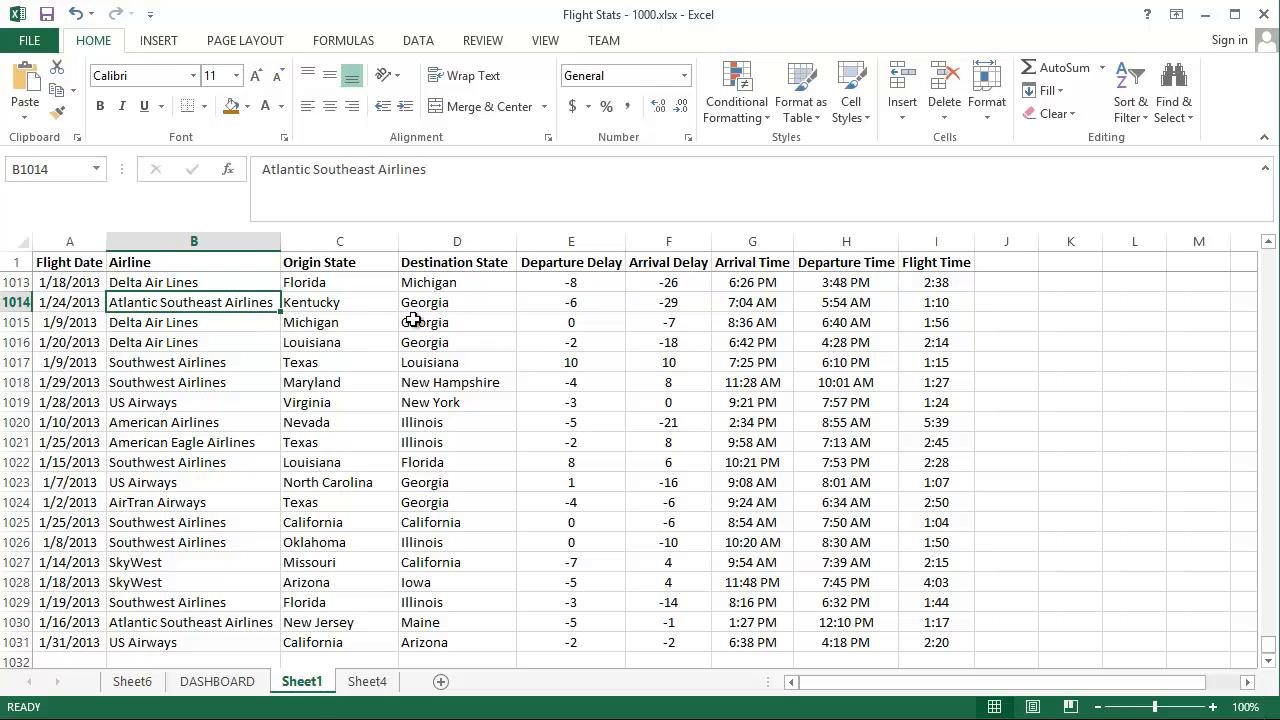
click(150, 44)
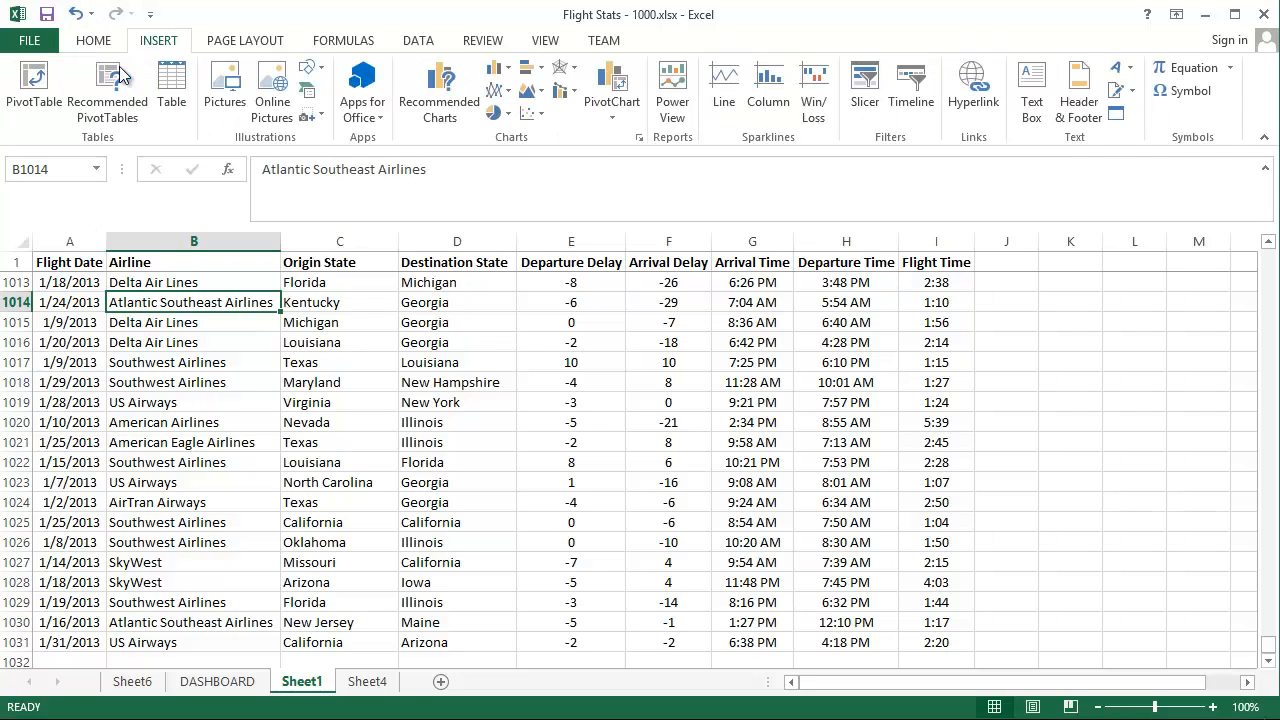
click(35, 85)
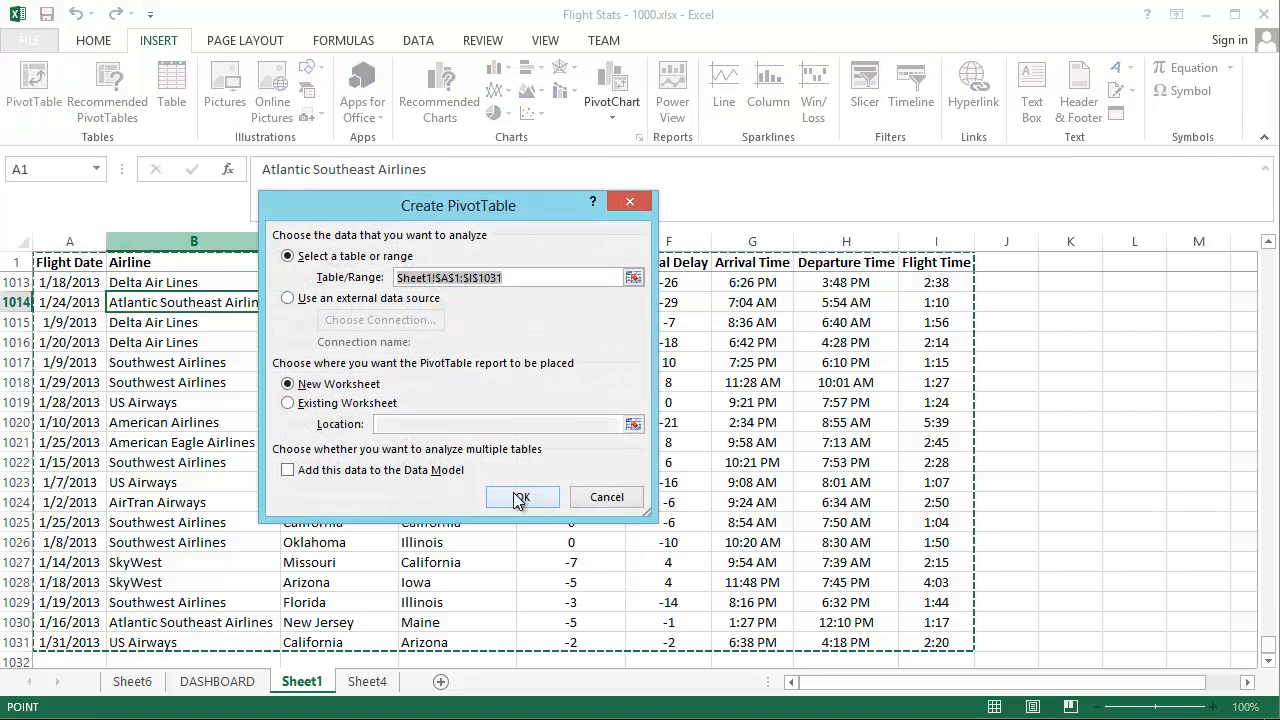
click(520, 494)
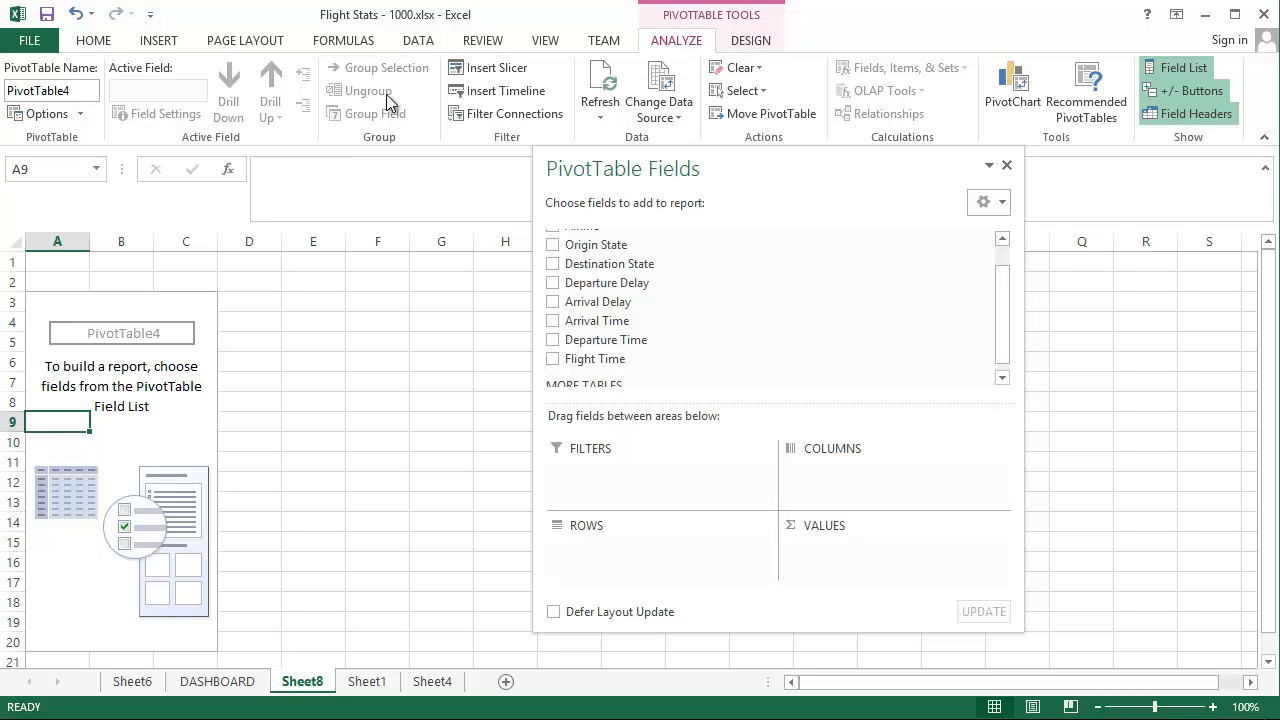
Set the new PivotTable to list Destination State in rows with the count of Arrival Time as values
click(553, 264)
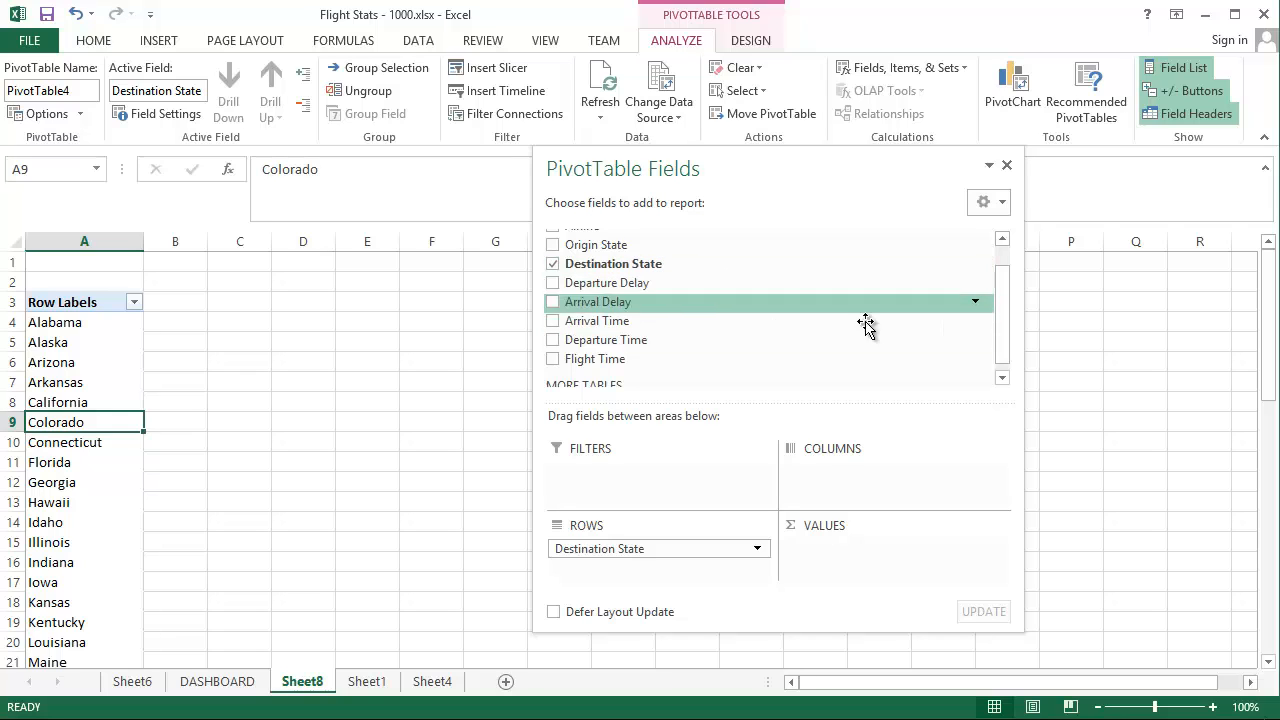
click(553, 322)
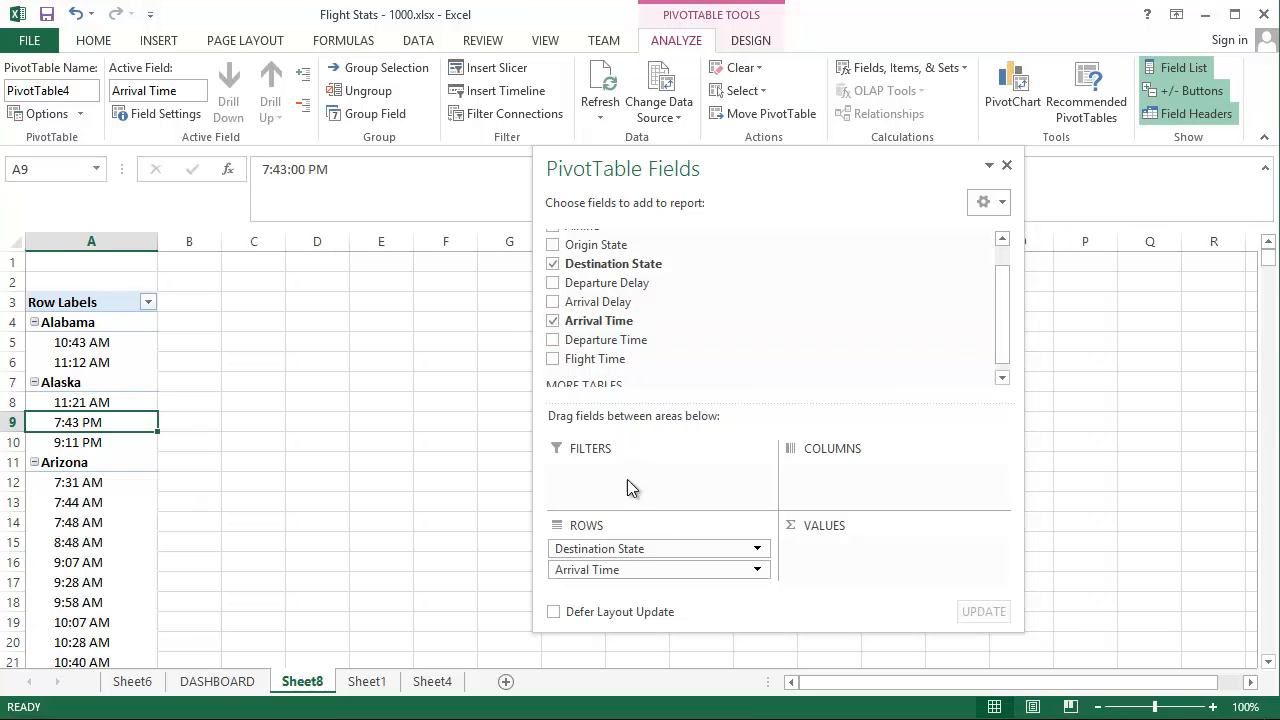
drag(736, 580, 895, 563)
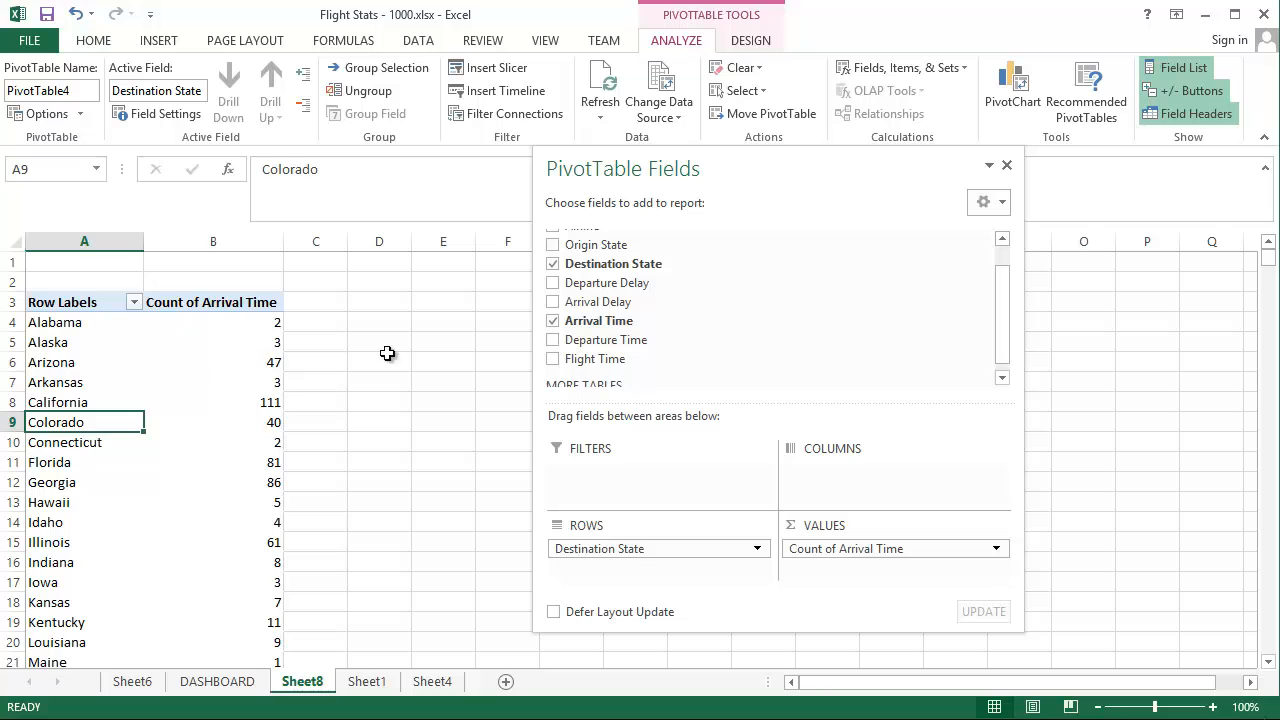
Review the arrival counts across all destination states, and move the field list farther from the PivotTable
scroll(290, 375, down, 1)
drag(259, 343, 35, 342)
scroll(141, 337, down, 1)
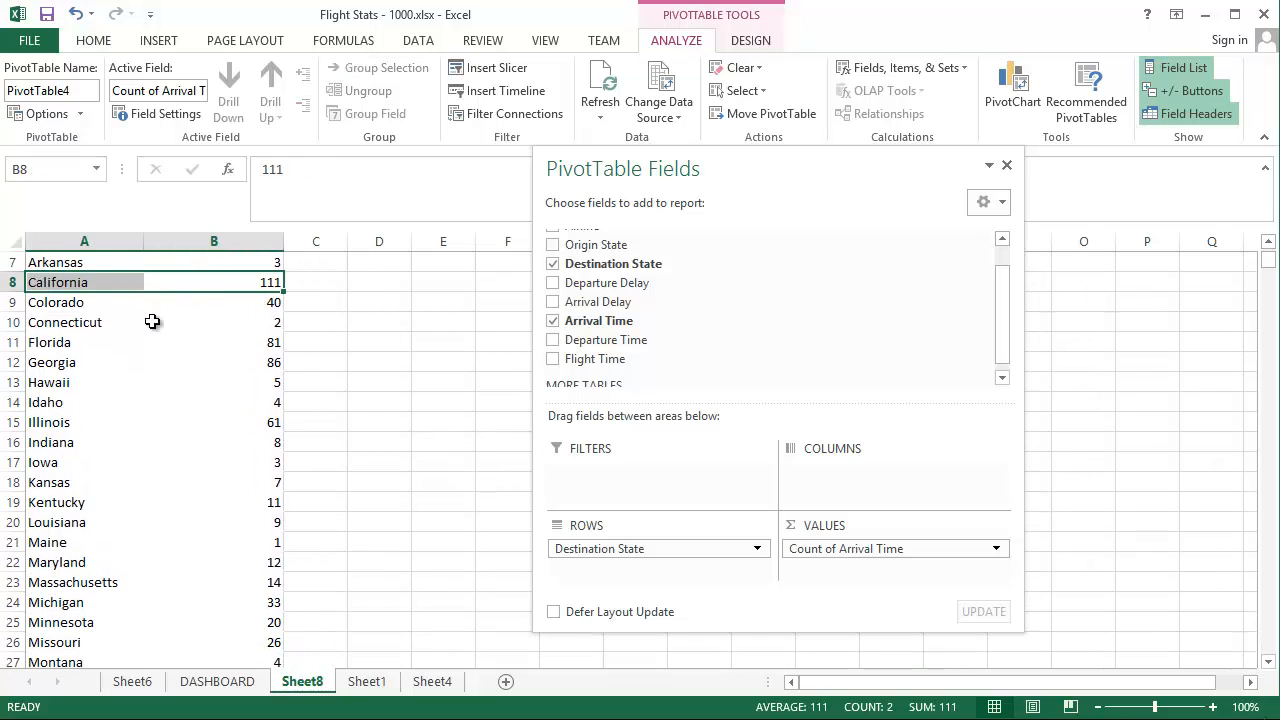
click(243, 285)
scroll(266, 314, down, 7)
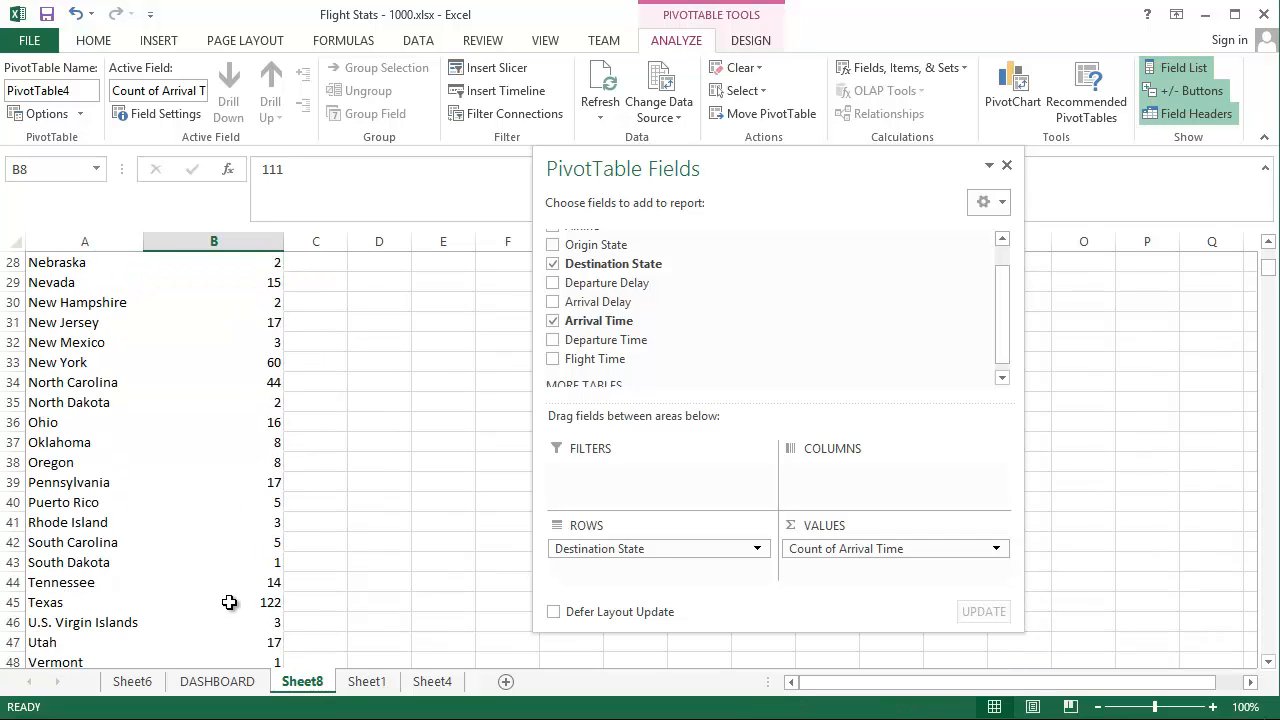
scroll(240, 580, down, 4)
scroll(246, 530, up, 13)
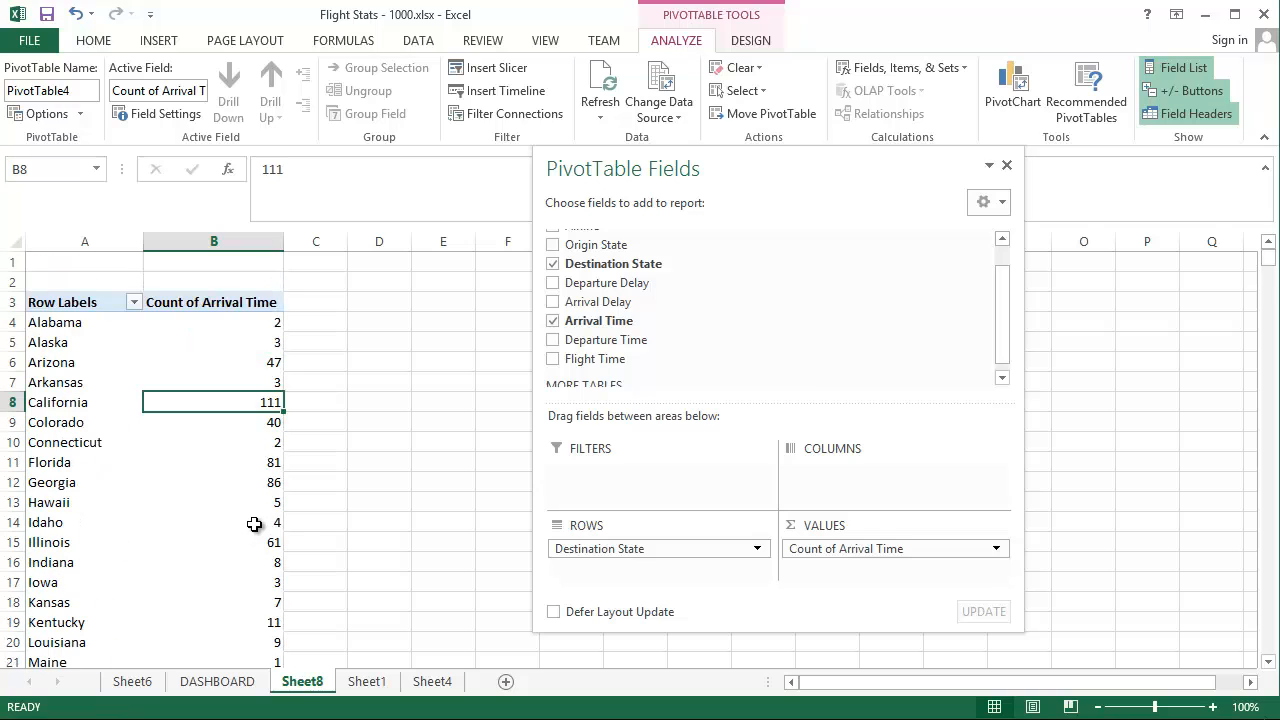
drag(755, 182, 947, 180)
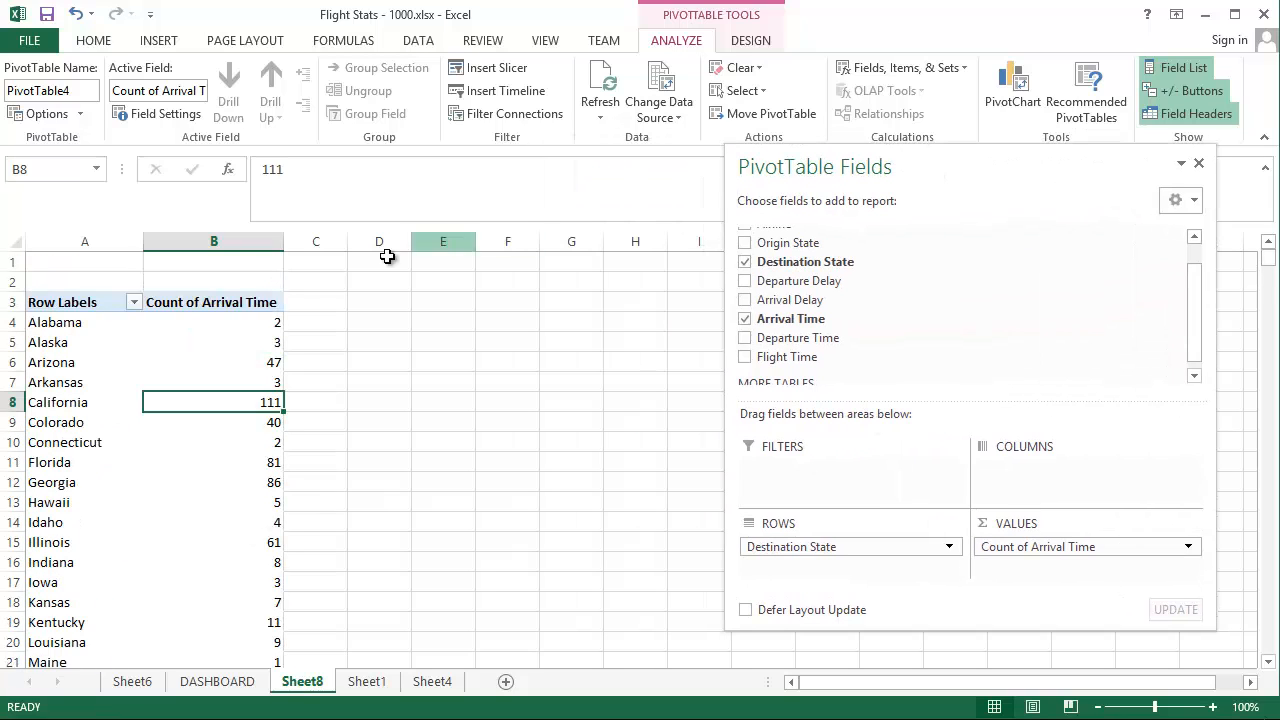
click(205, 323)
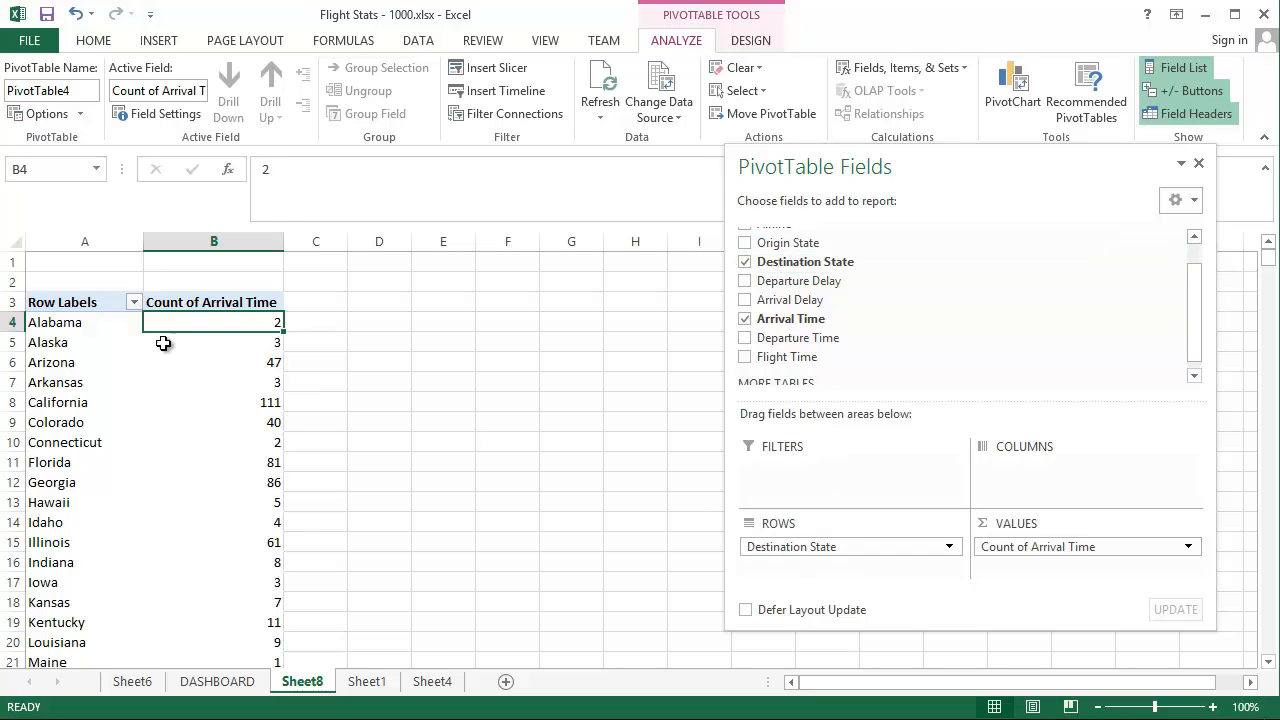
click(84, 354)
click(81, 348)
click(81, 345)
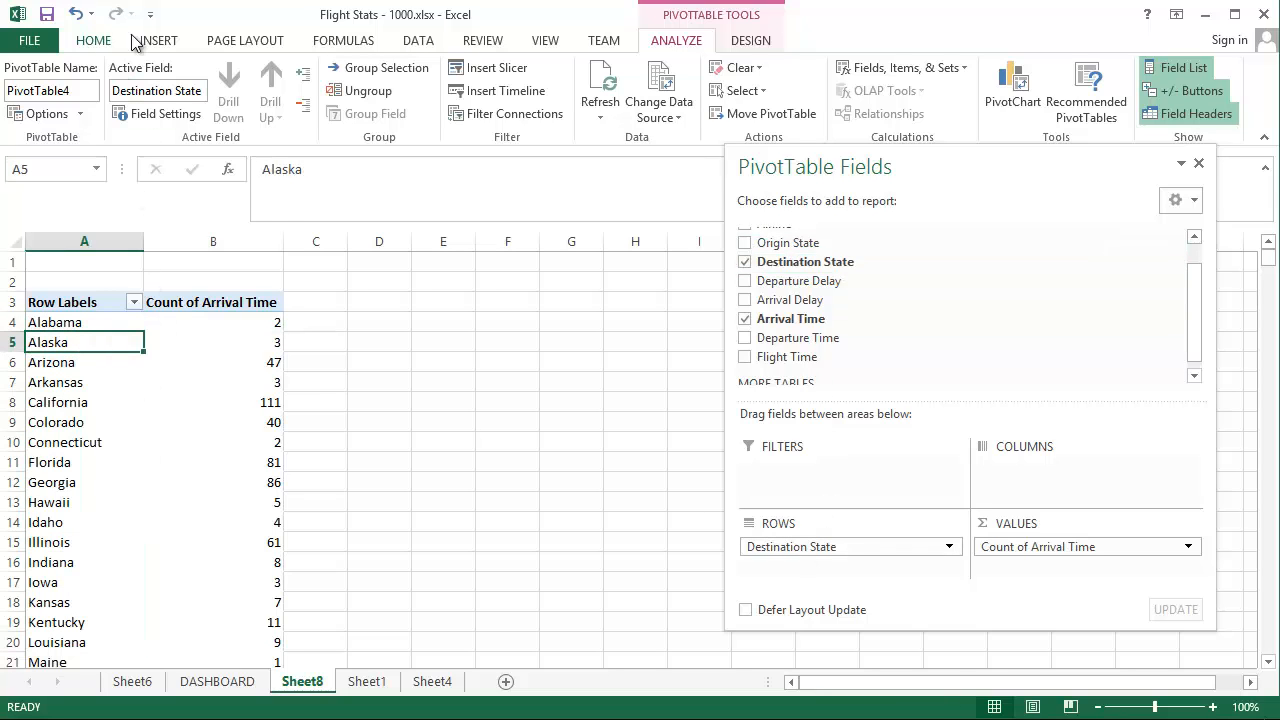
click(232, 358)
click(114, 413)
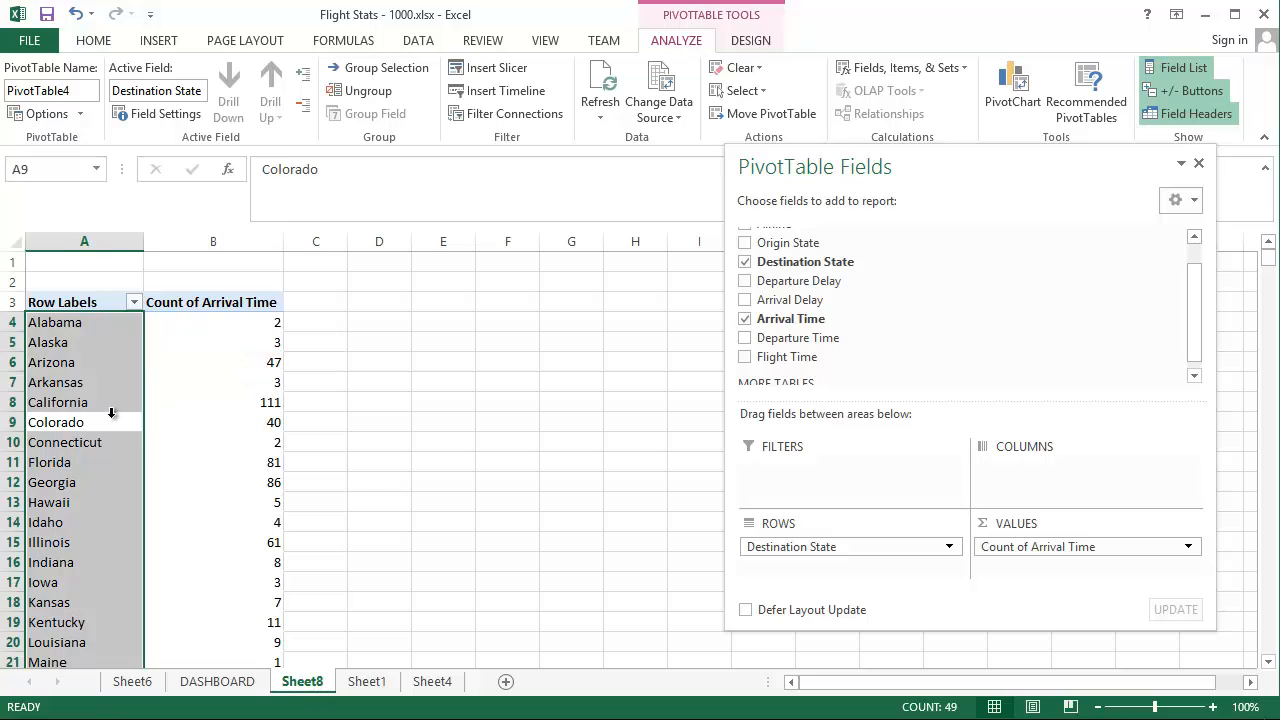
Insert an Origin State slicer for the destination PivotTable and move it closer to the table
click(215, 440)
click(160, 40)
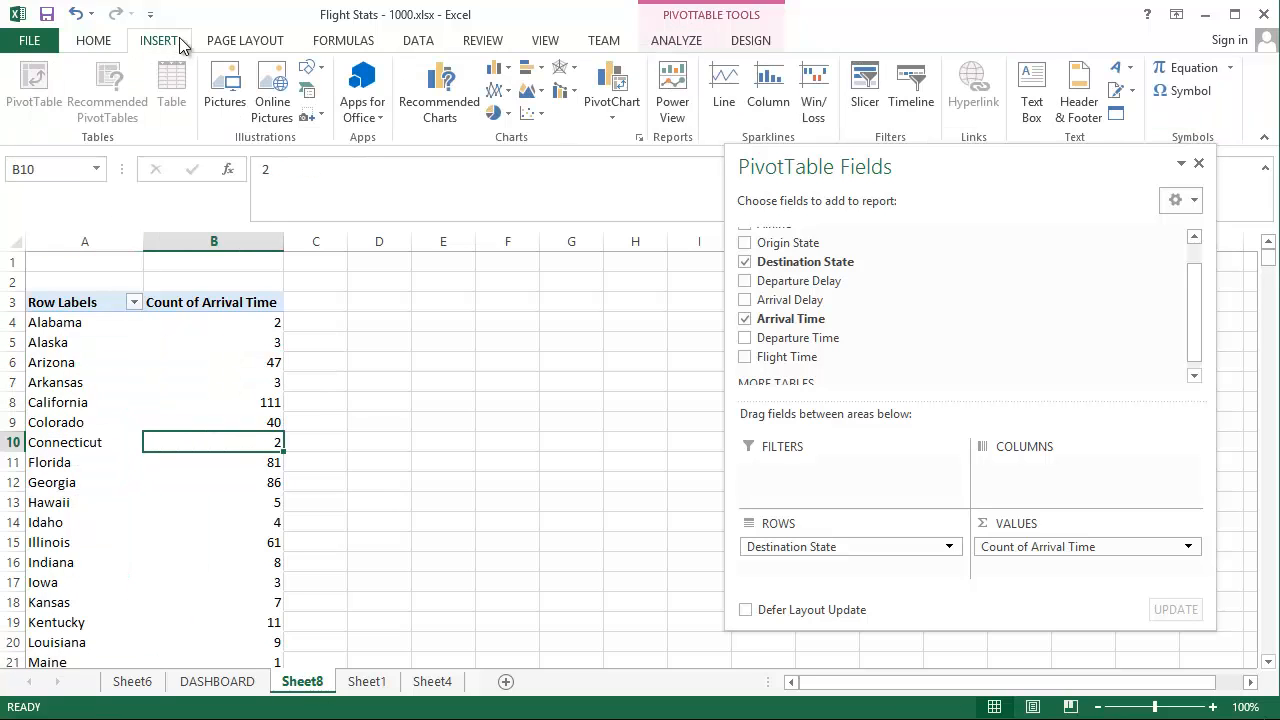
click(862, 84)
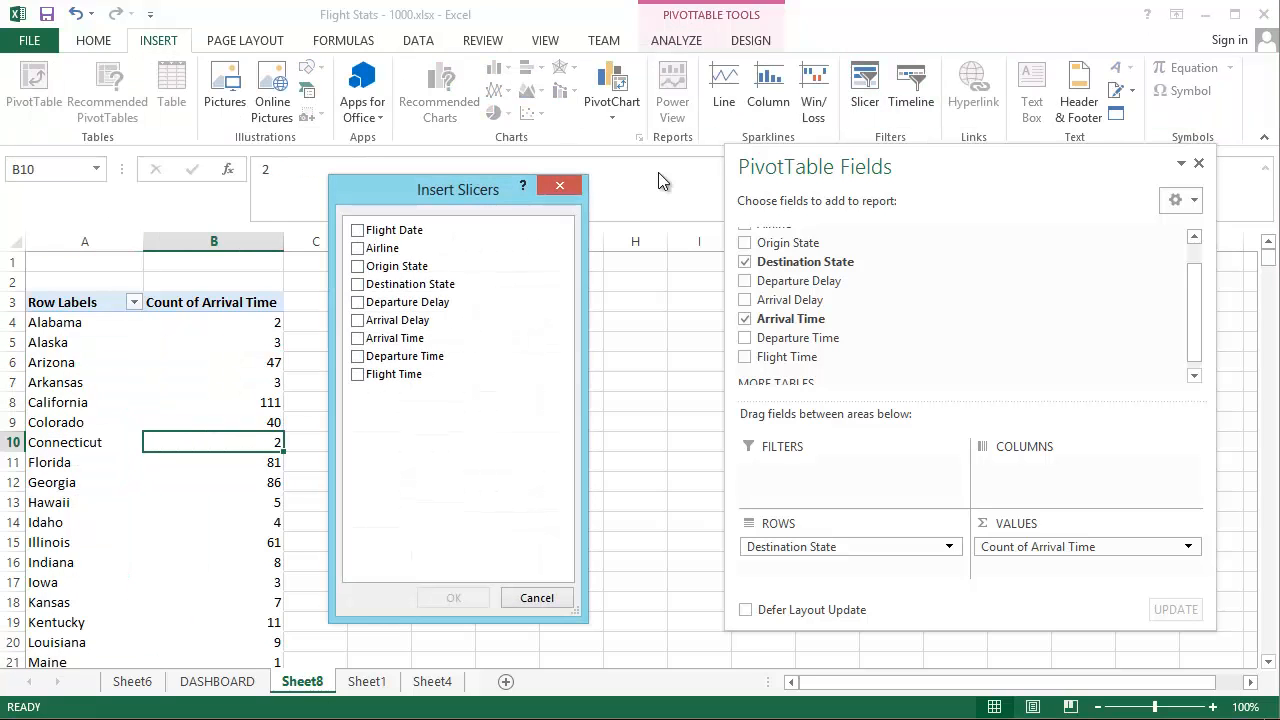
click(358, 266)
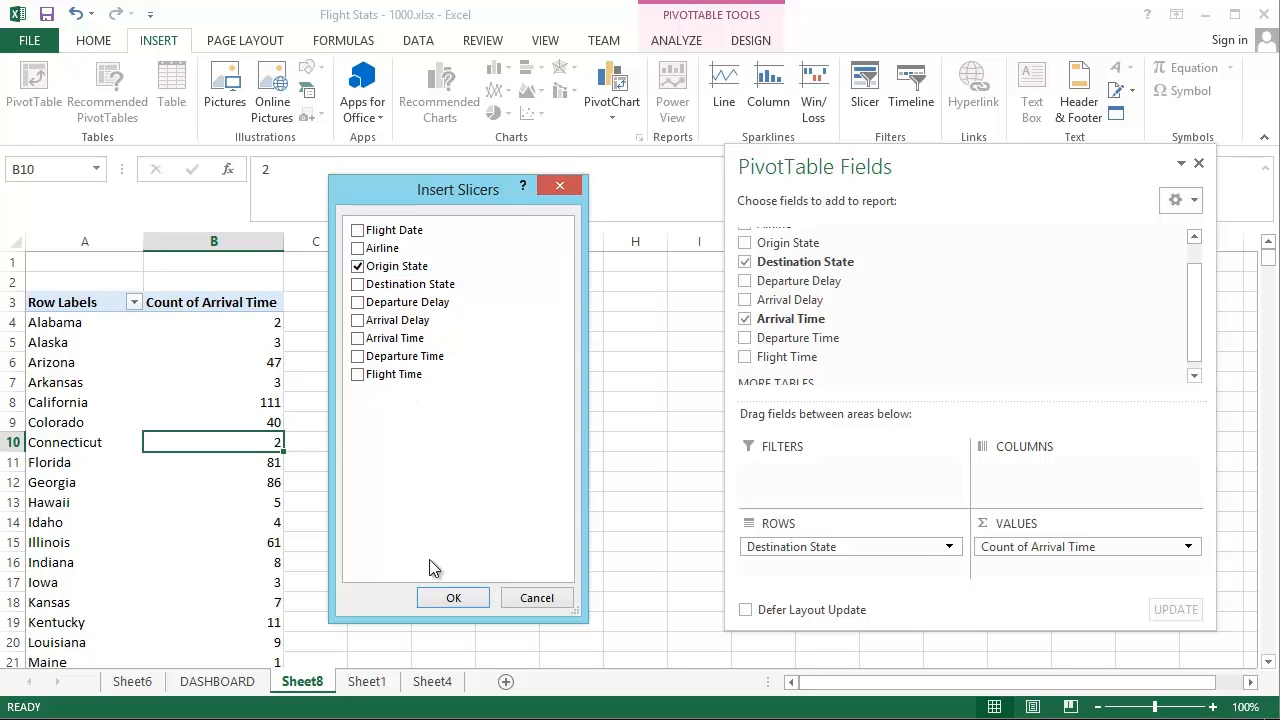
click(453, 597)
drag(665, 357, 526, 290)
Filter the destination PivotTable to flights originating in Arizona, and check the Colorado and Texas arrival counts
click(487, 370)
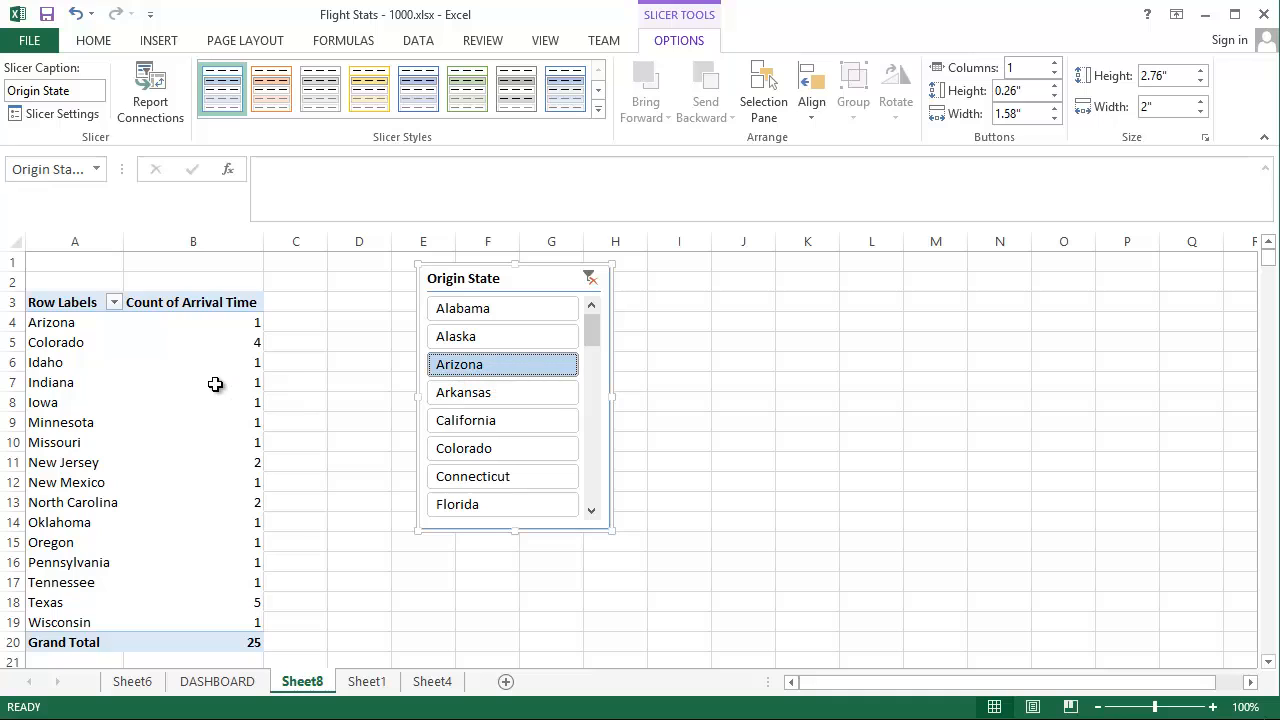
click(116, 342)
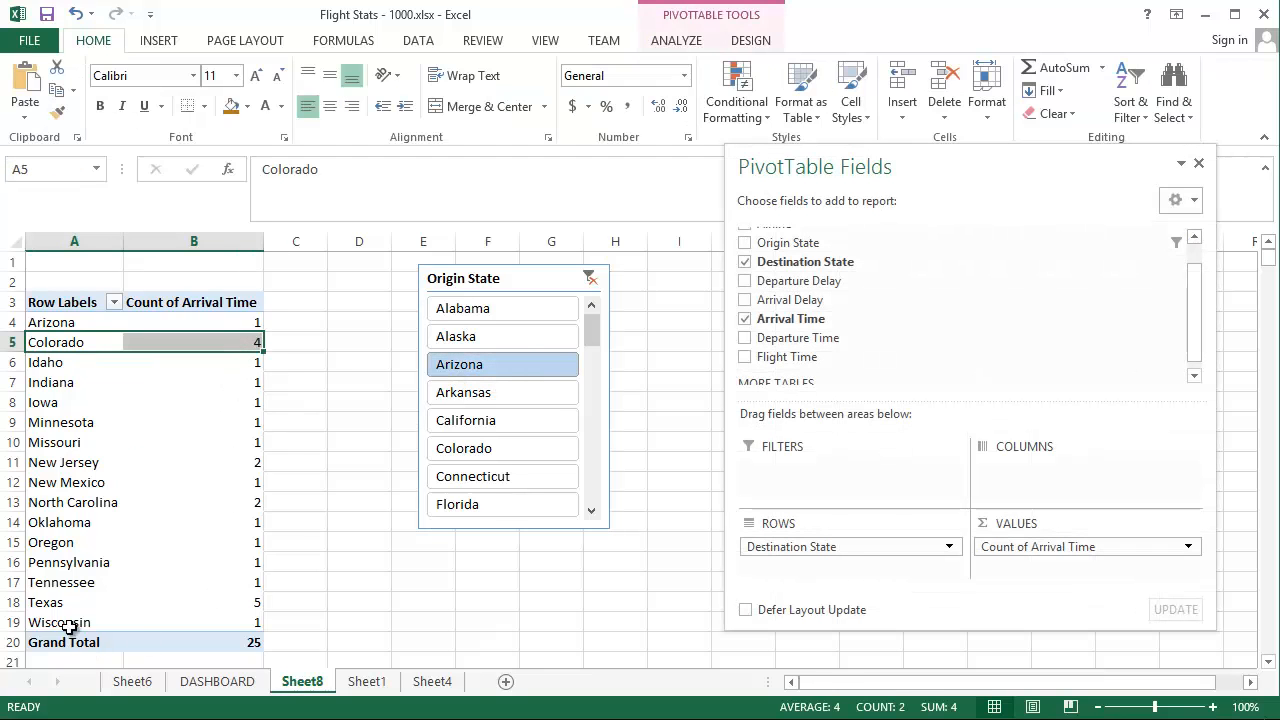
click(72, 596)
drag(215, 597, 237, 597)
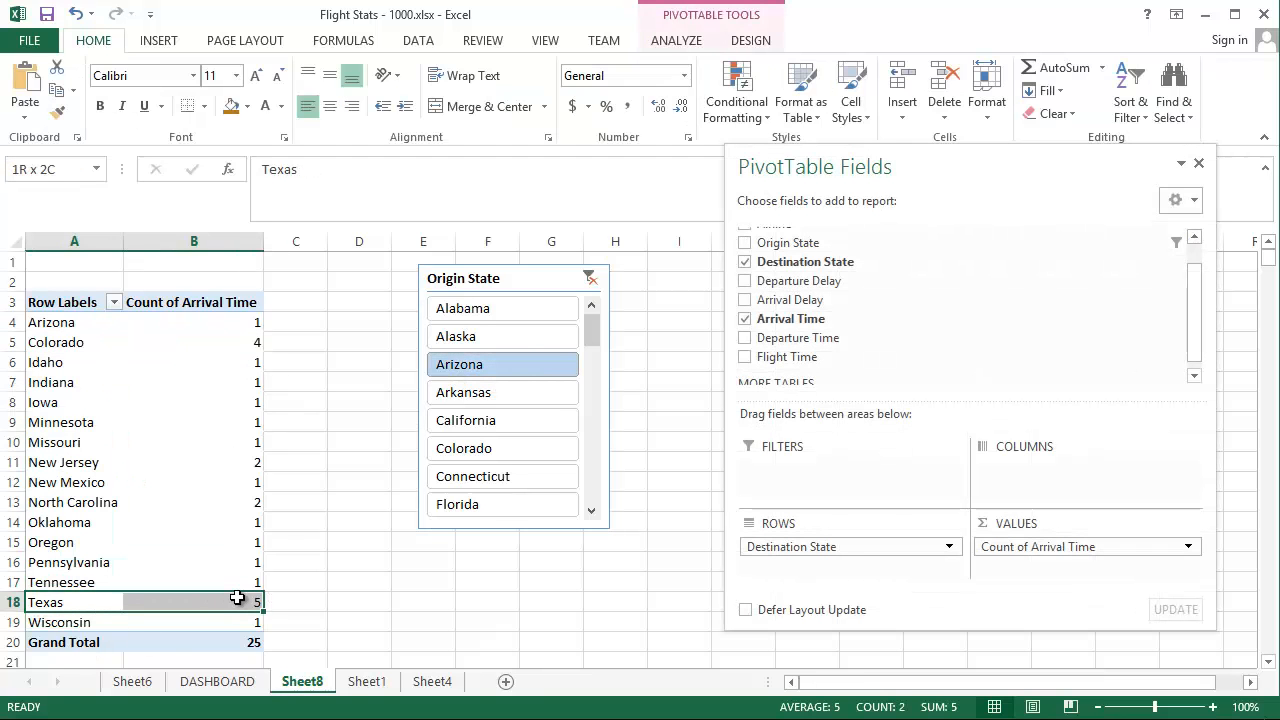
click(315, 568)
Move the Origin State slicer next to the PivotTable, and add Origin State to the rows beneath Destination State
drag(512, 274, 497, 303)
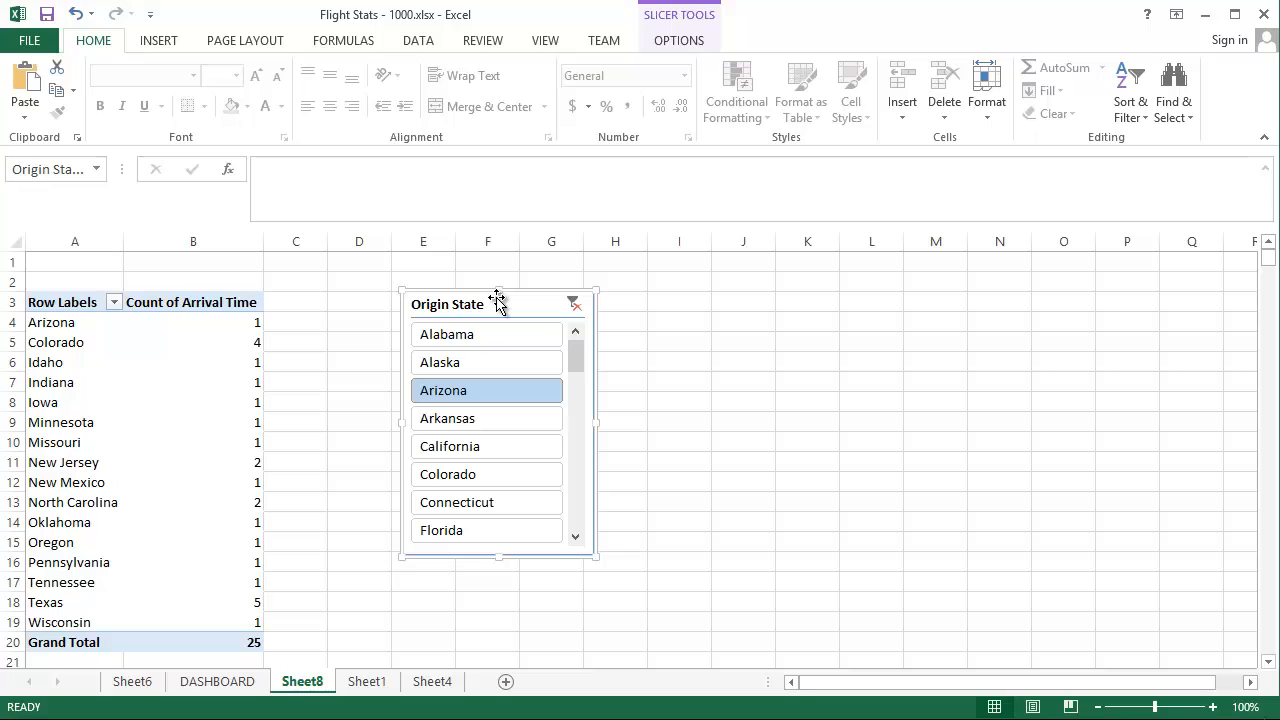
drag(498, 306, 424, 310)
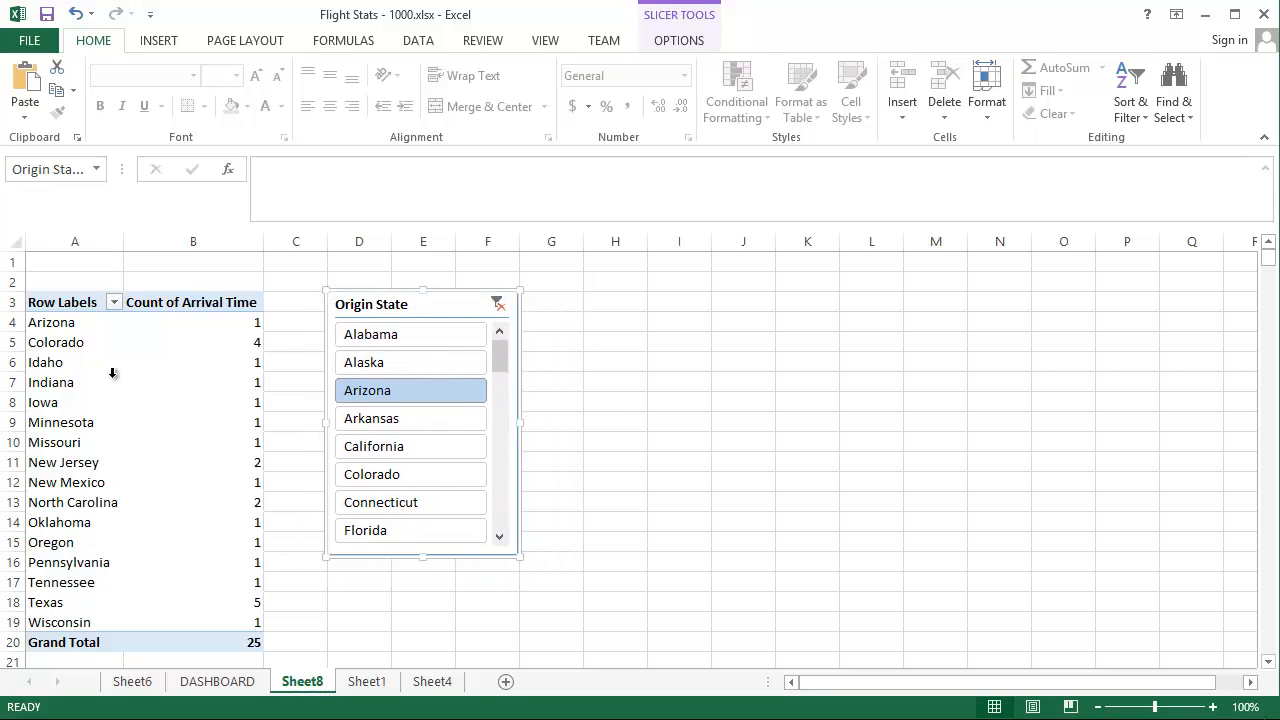
click(110, 375)
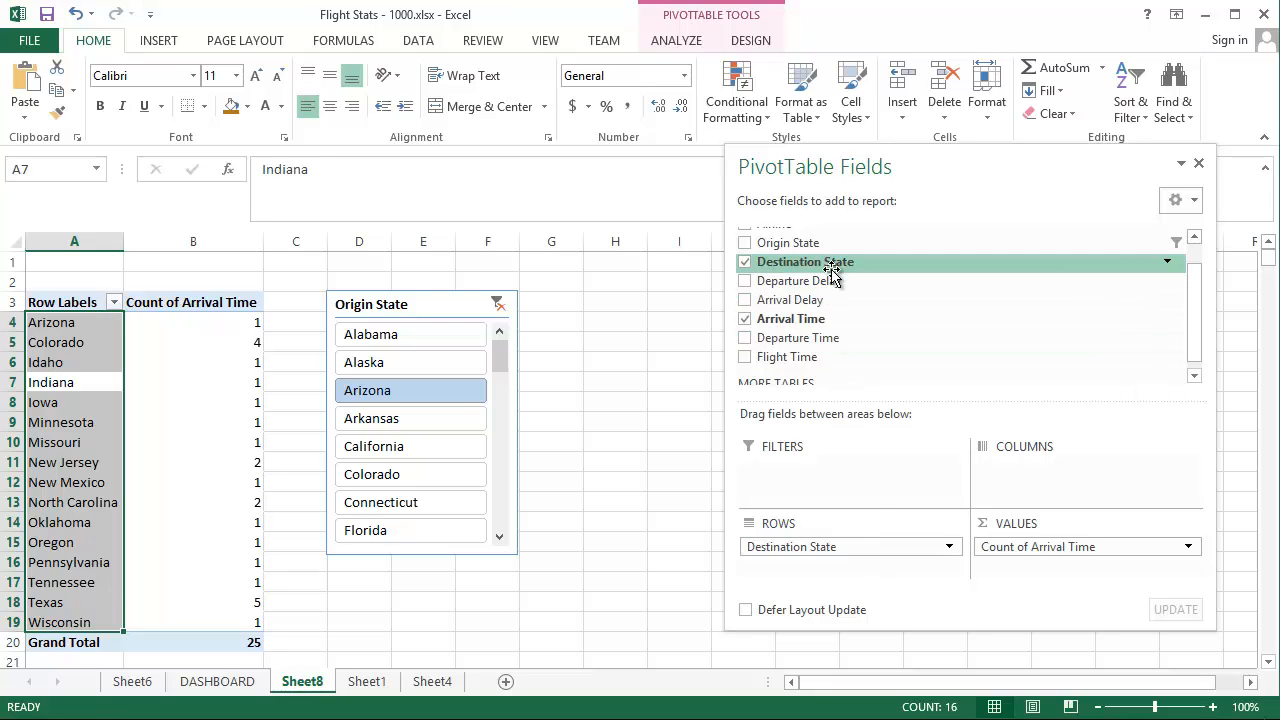
click(744, 243)
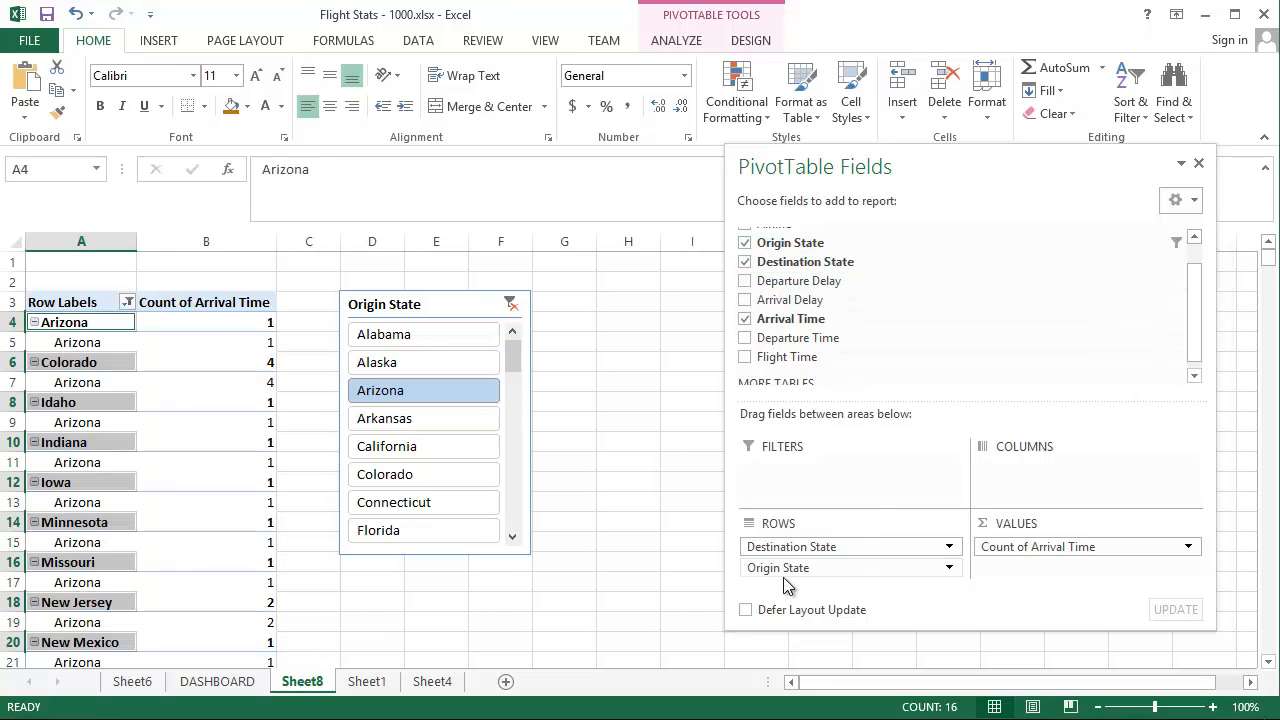
Place Origin State above Destination State in the rows, and check the Colorado and Texas counts in the Arizona group
drag(791, 570, 791, 545)
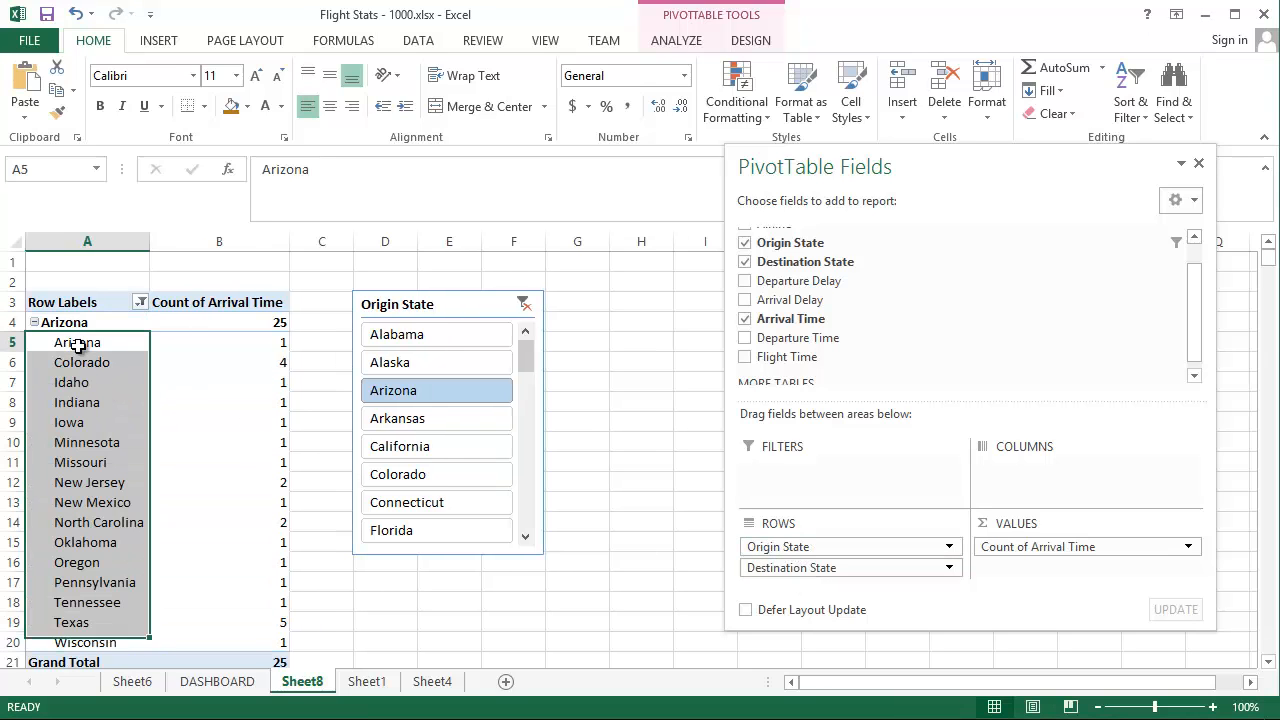
click(82, 343)
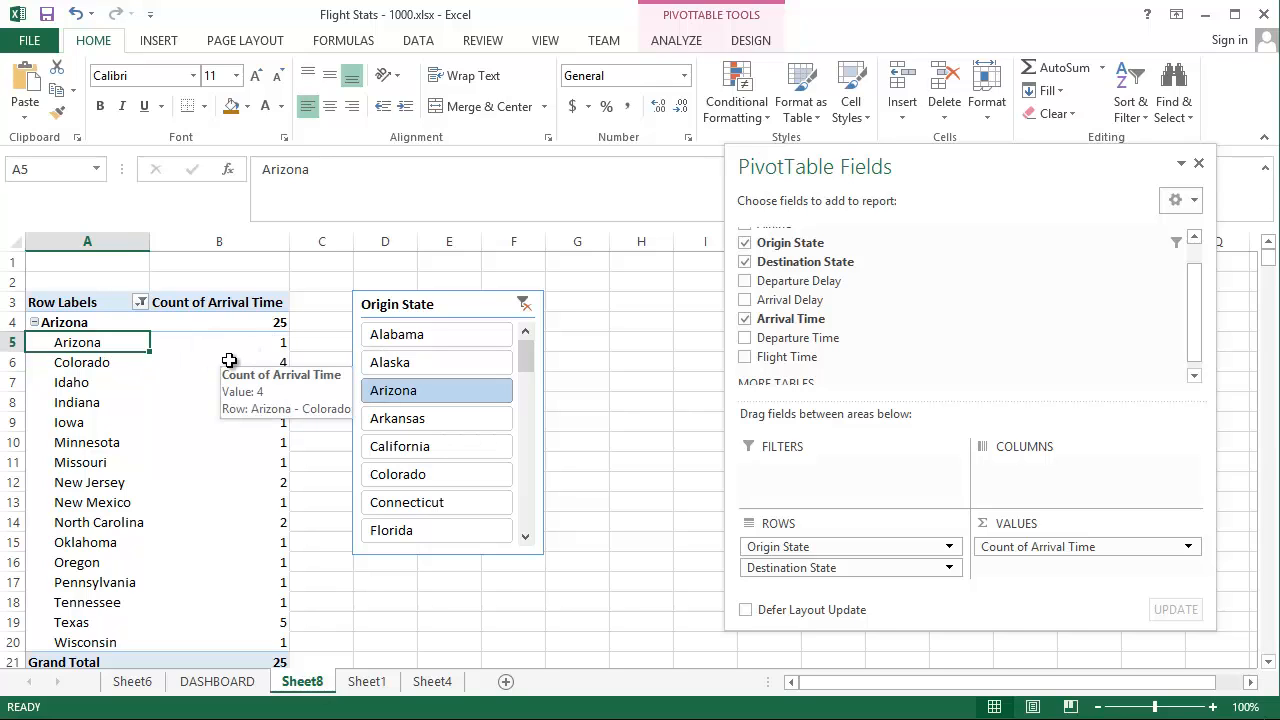
drag(230, 362, 94, 357)
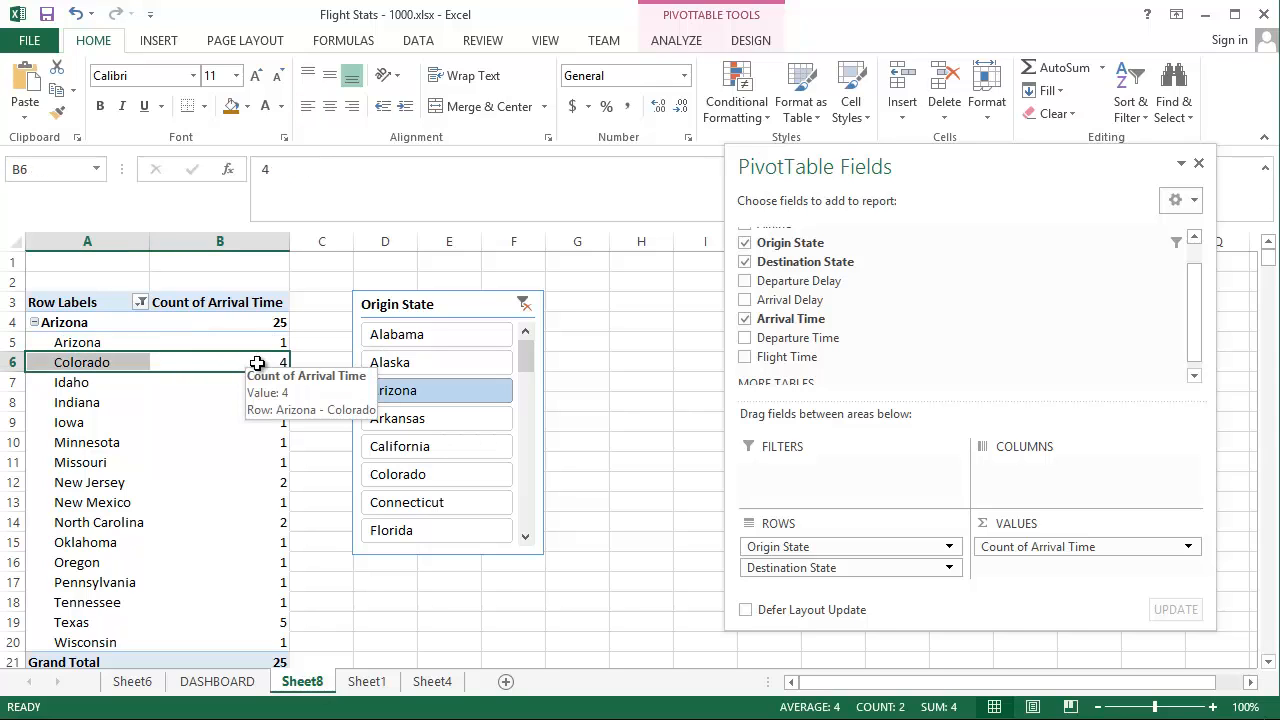
drag(106, 622, 288, 620)
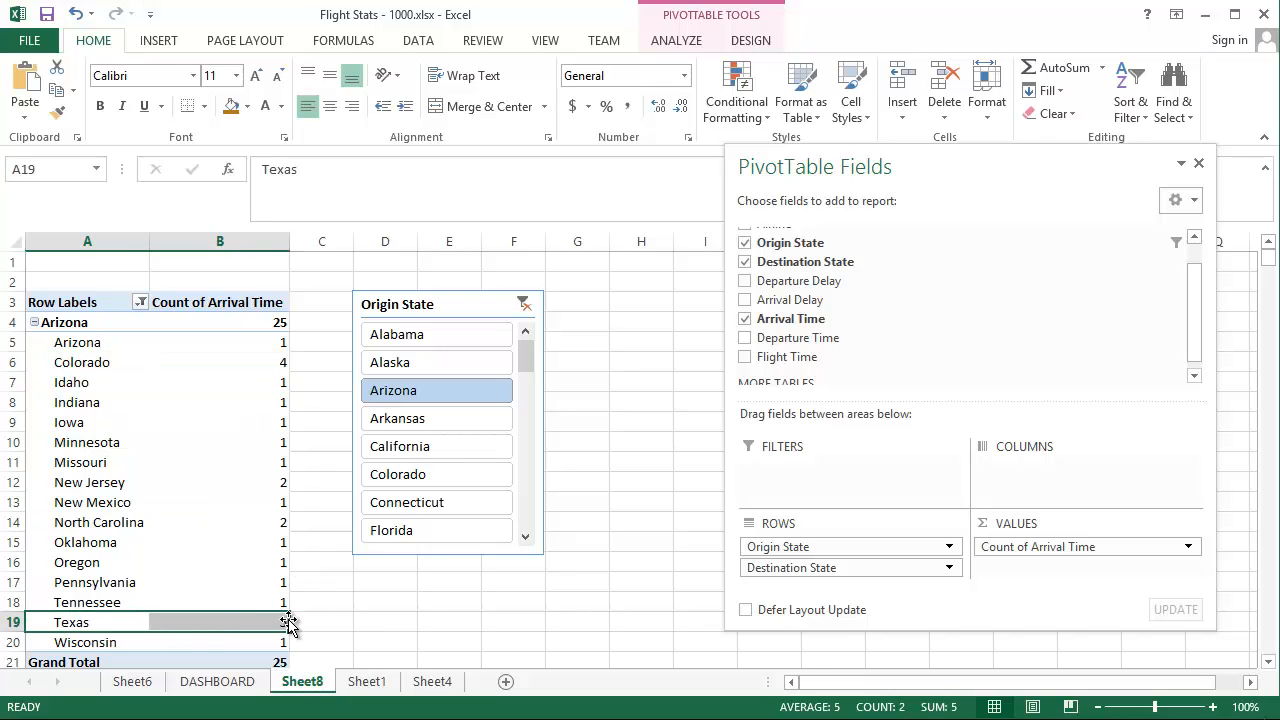
click(320, 618)
click(218, 596)
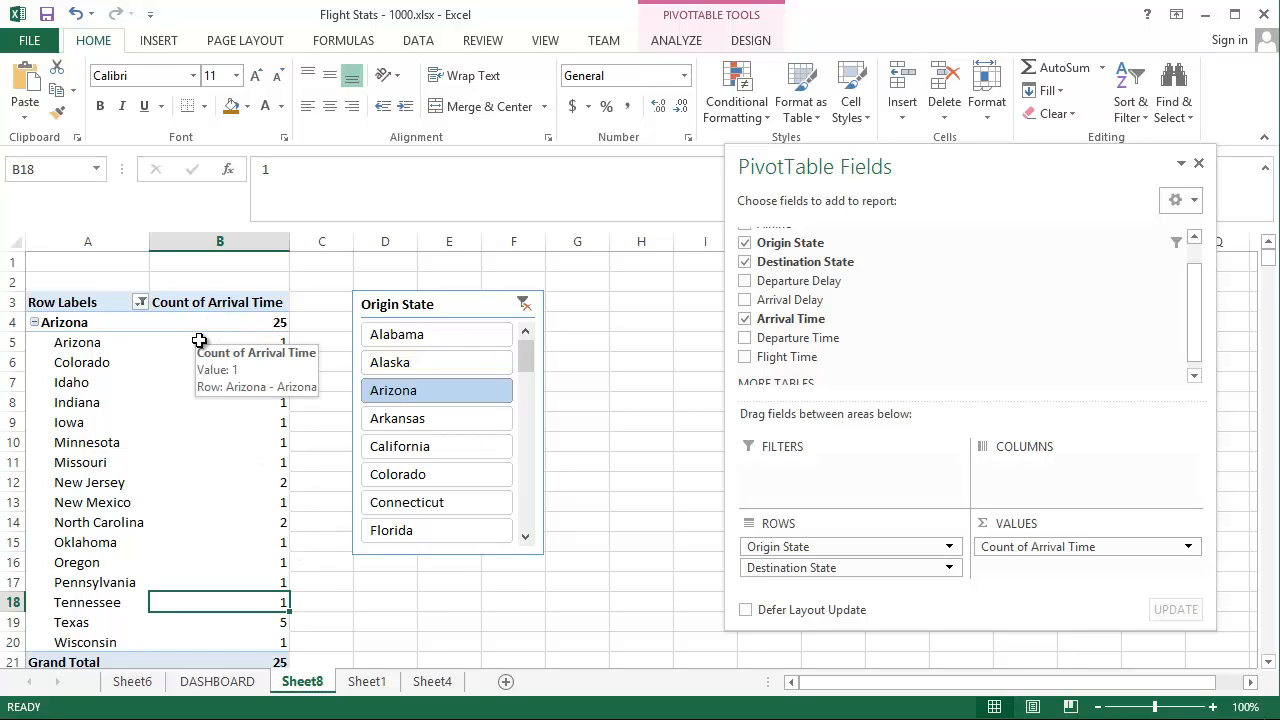
click(35, 322)
click(35, 322)
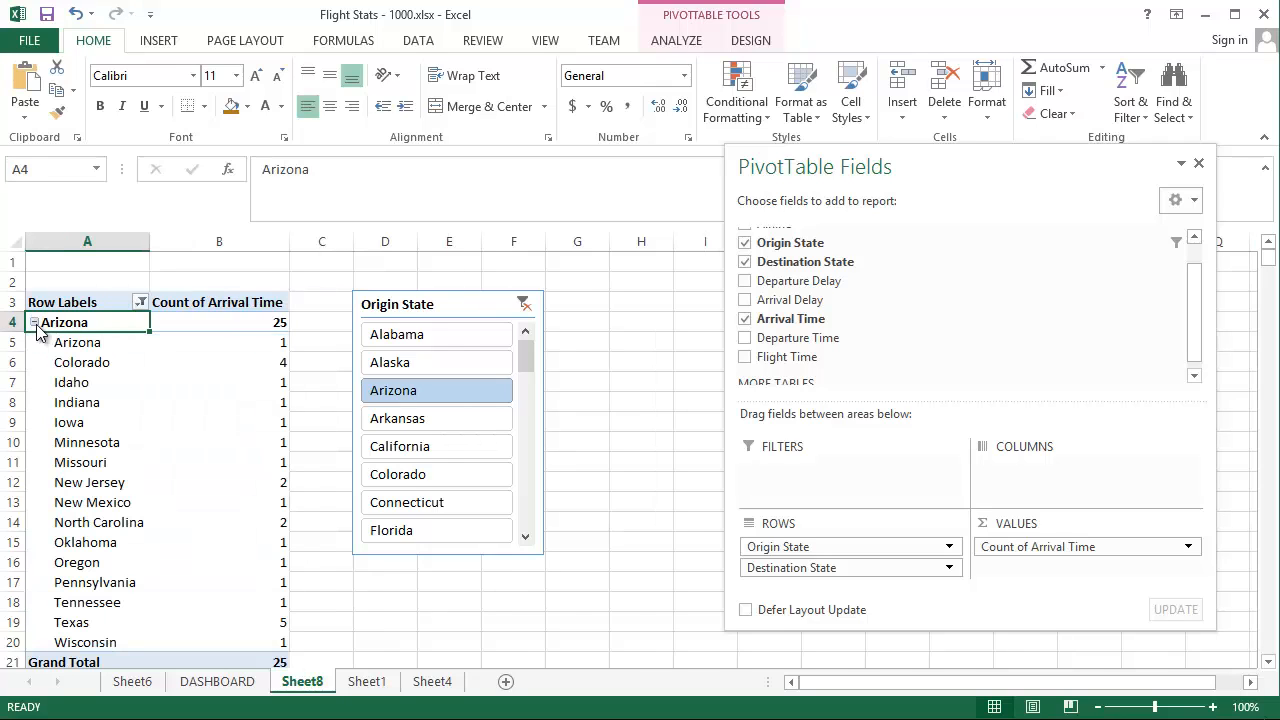
Remove Origin State from the PivotTable rows, leaving only Destination State, and move the field list clear of the Origin State slicer
click(768, 569)
click(768, 569)
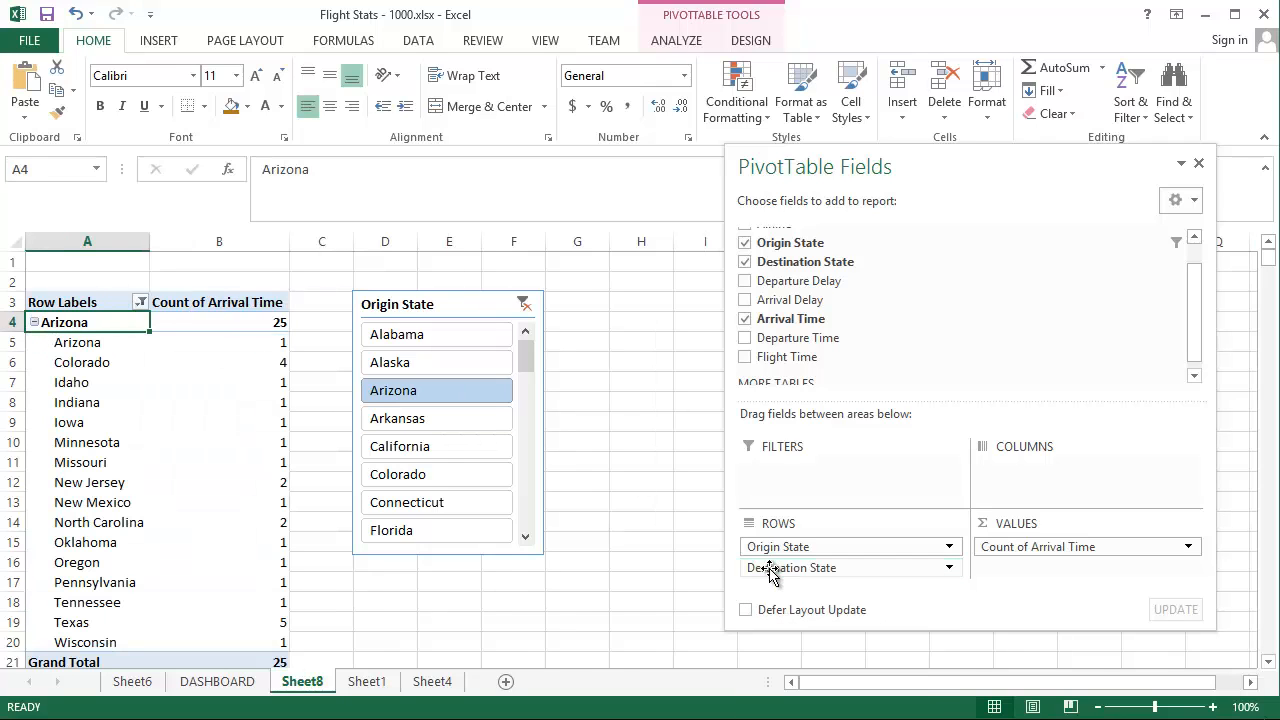
drag(777, 169, 584, 32)
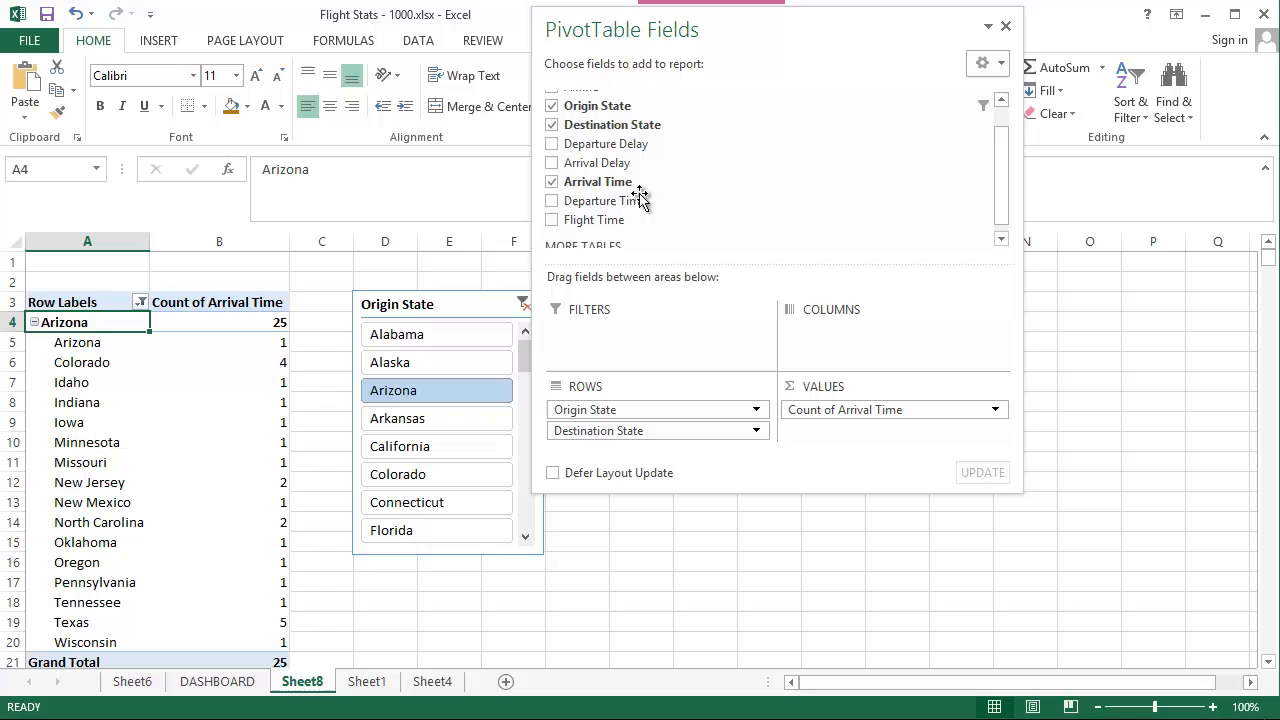
click(640, 430)
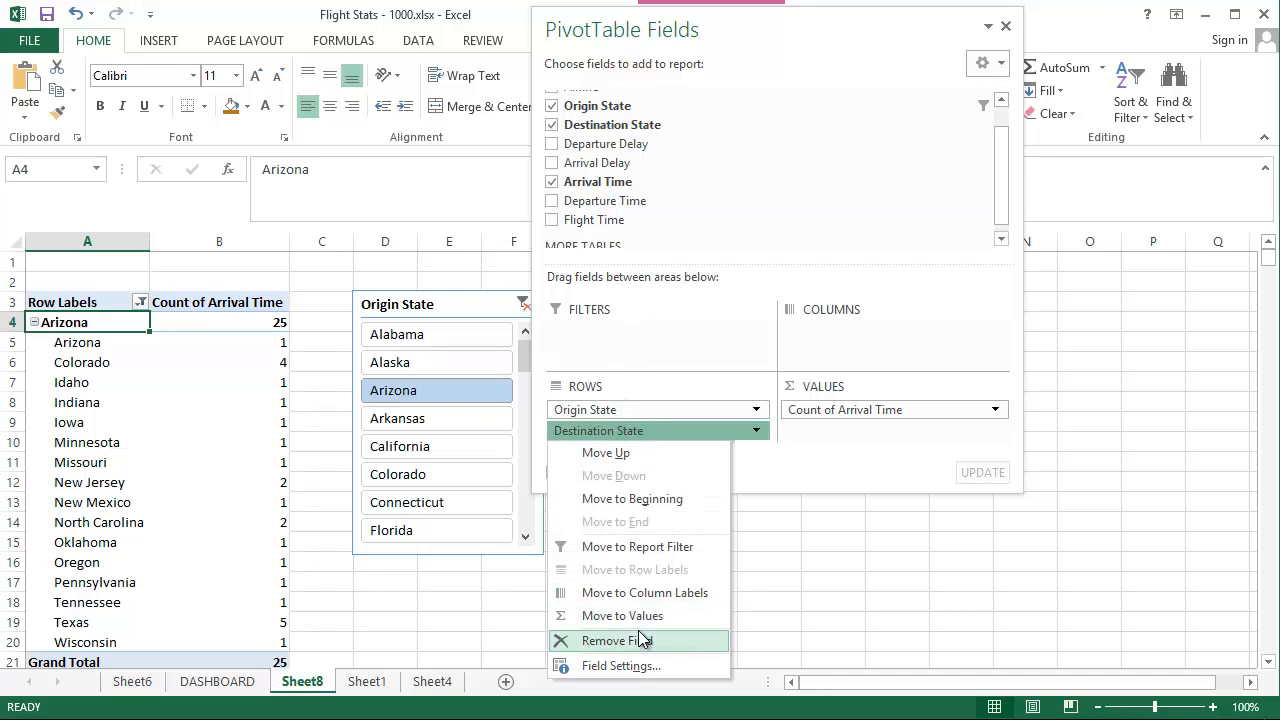
click(757, 410)
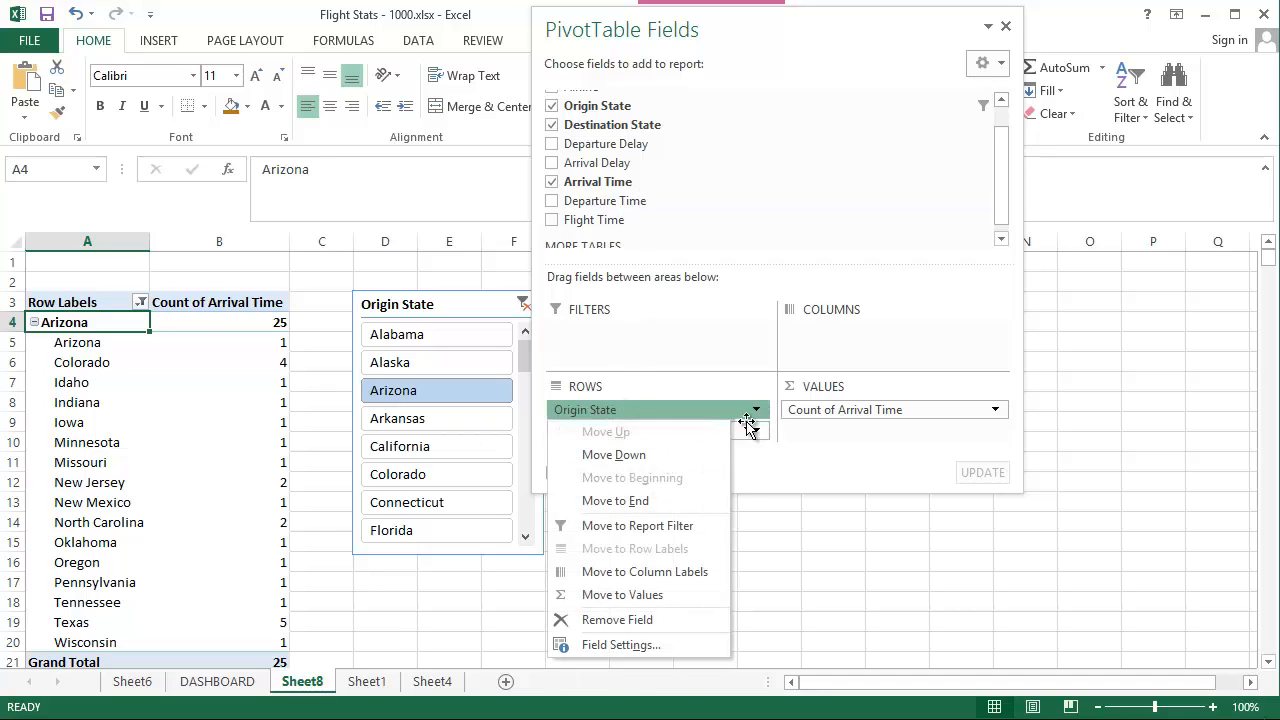
click(628, 616)
drag(718, 32, 907, 204)
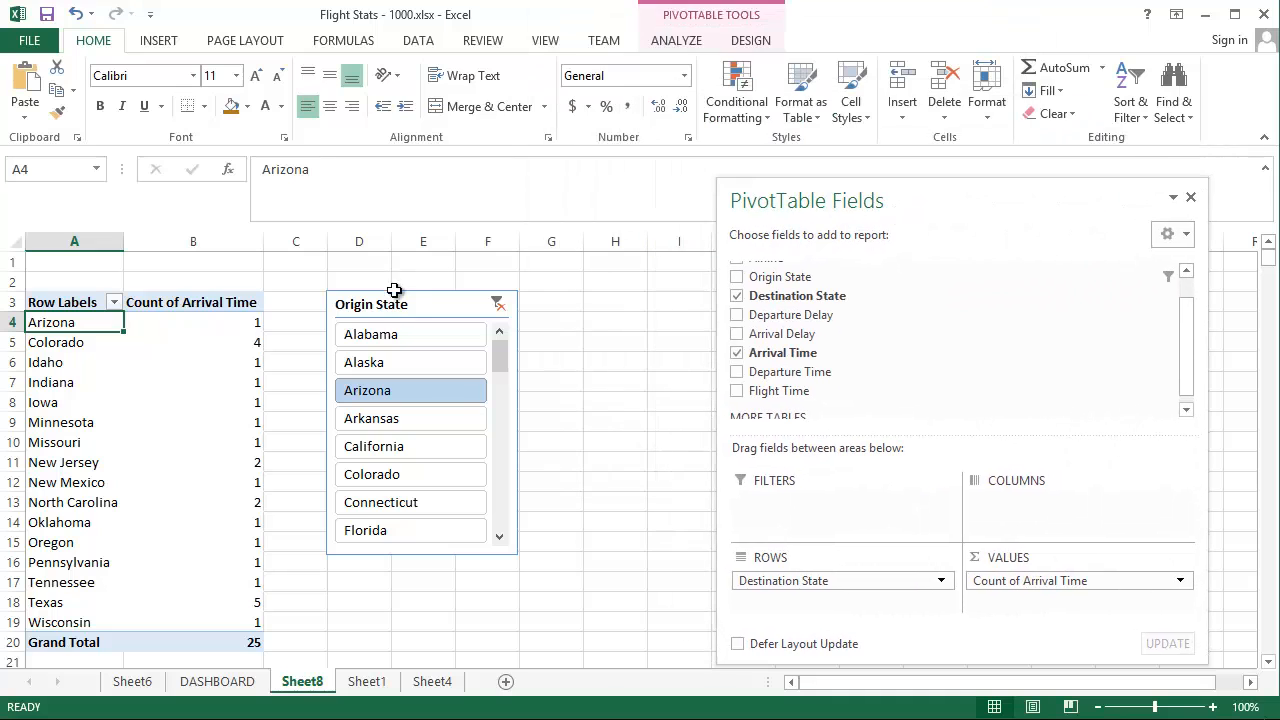
click(410, 305)
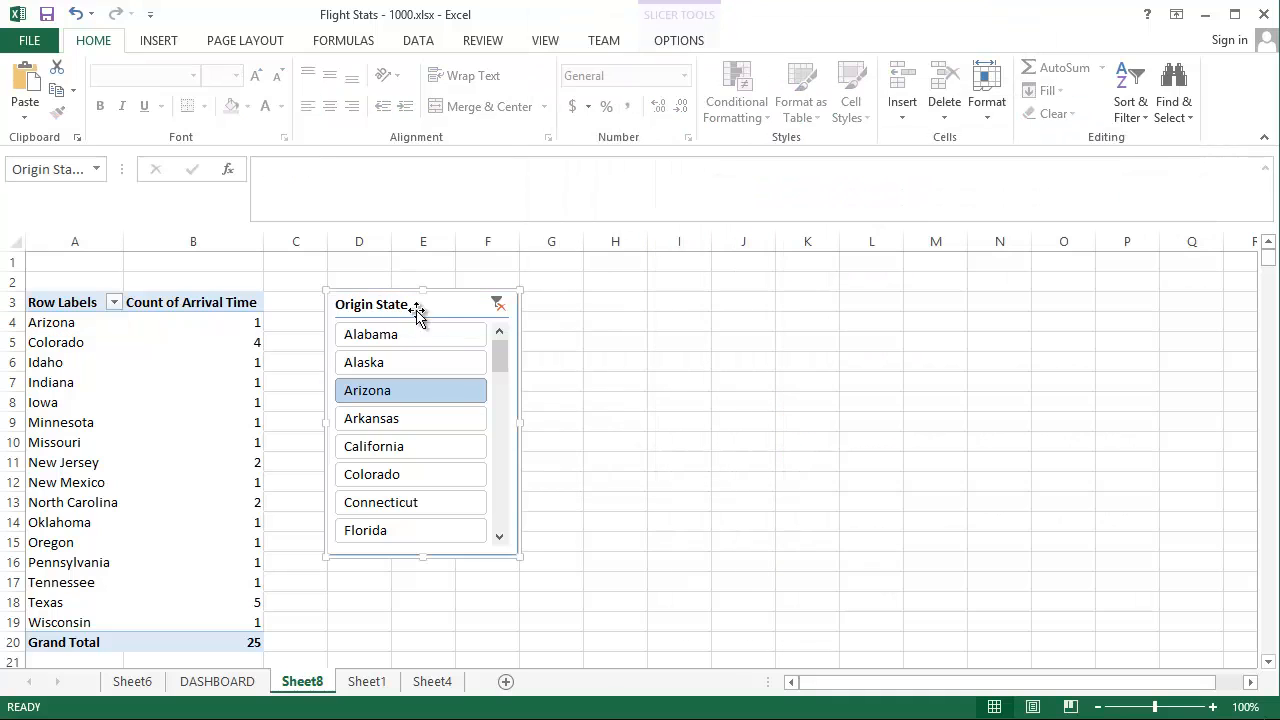
Sort the destination states in descending order by Count of Arrival Time
click(58, 364)
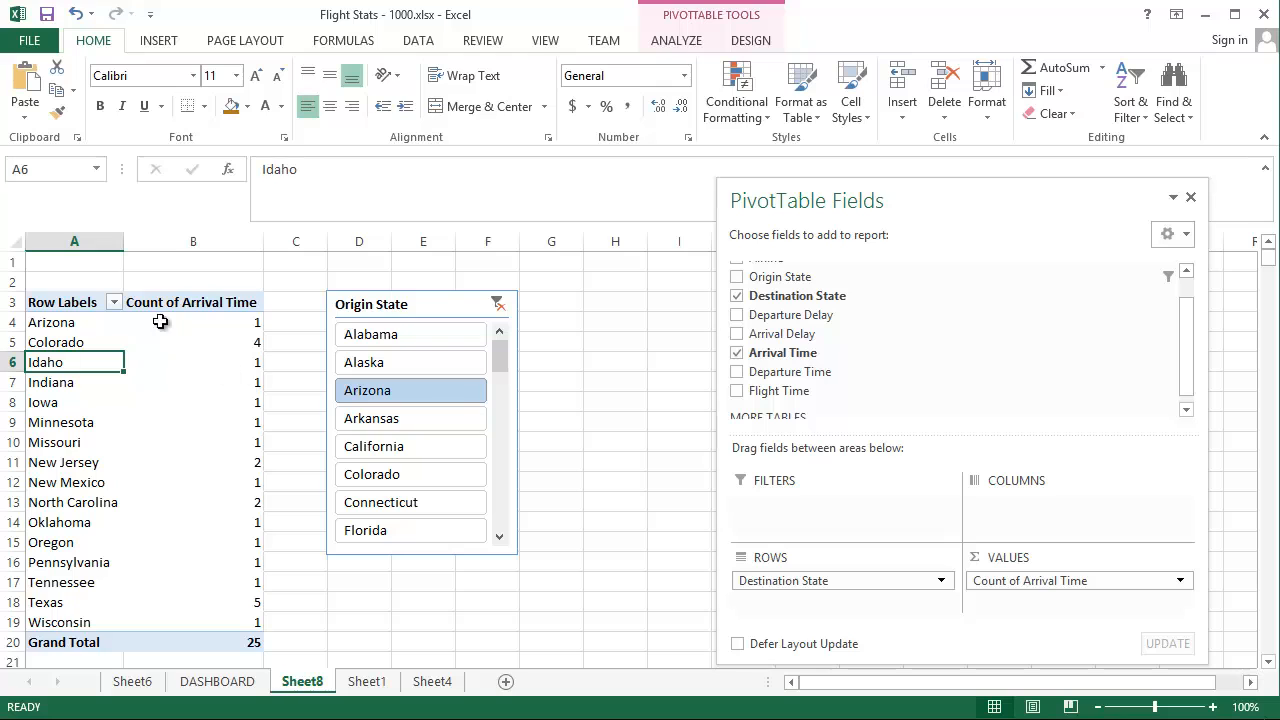
click(114, 303)
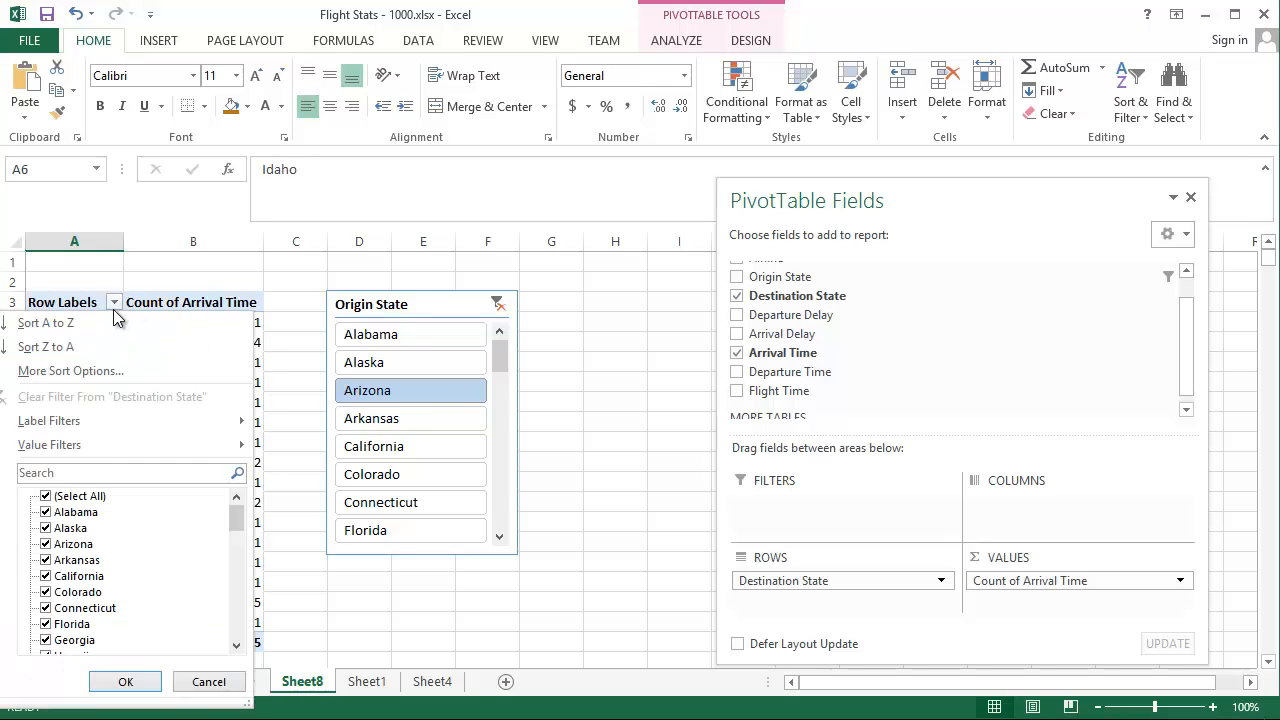
click(111, 370)
click(356, 329)
click(400, 351)
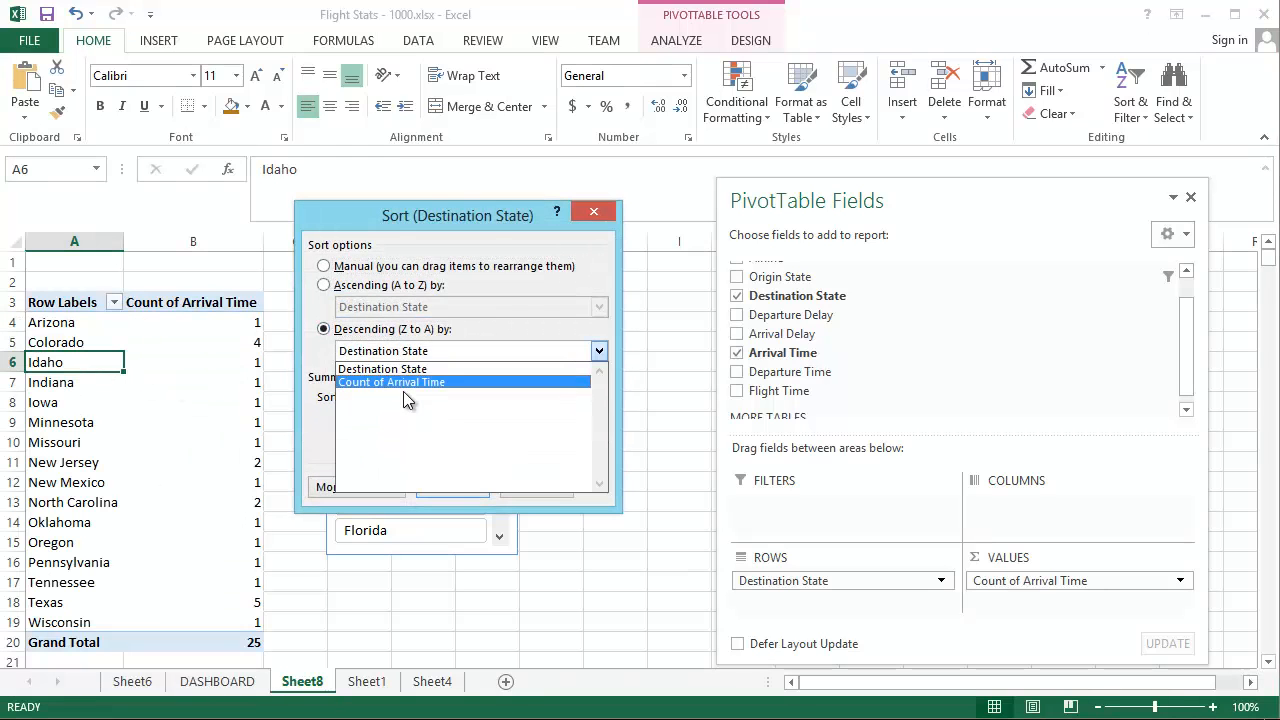
click(403, 382)
click(465, 494)
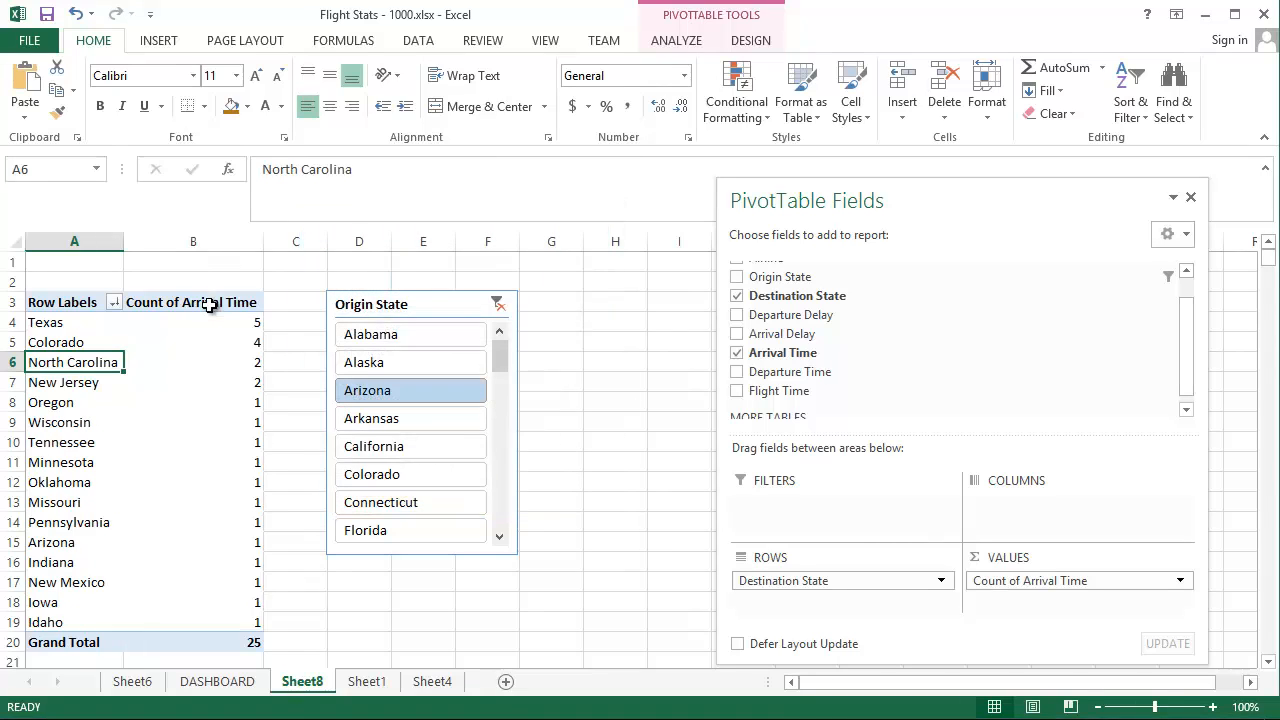
Rename the Count of Arrival Time column heading to Number of Flights
click(204, 302)
text(Numb)
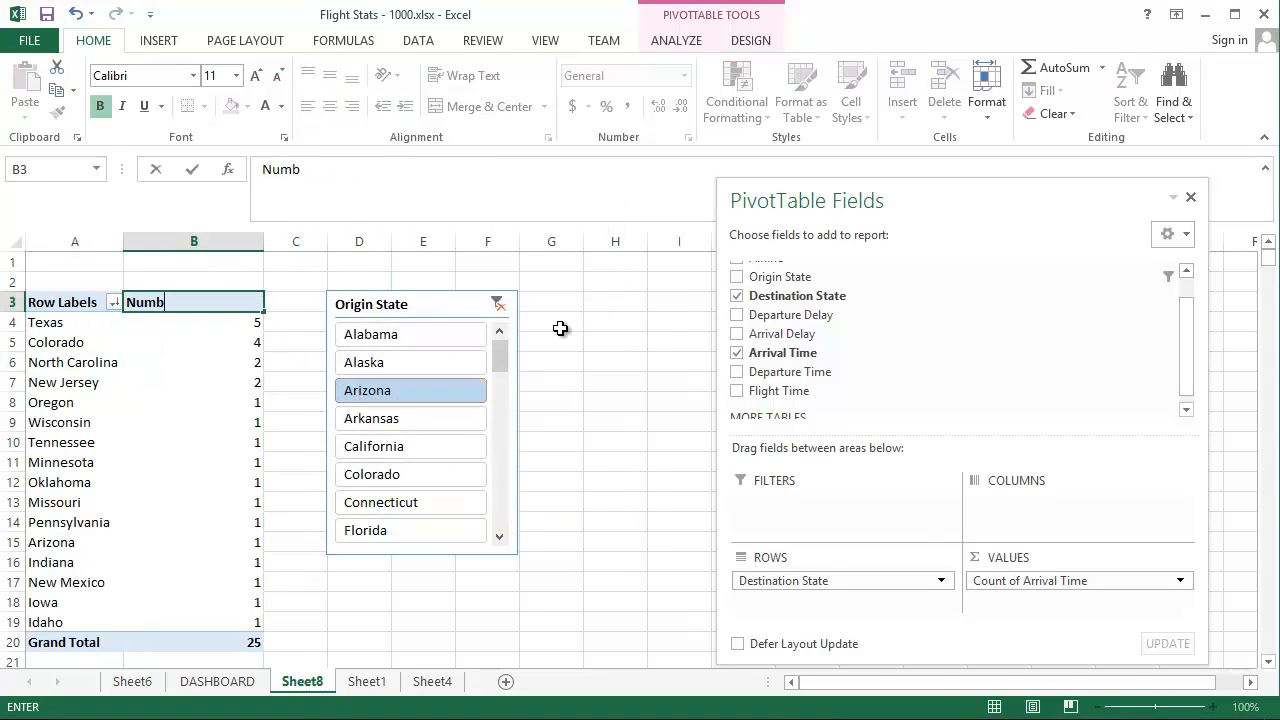
text(er of Flights)
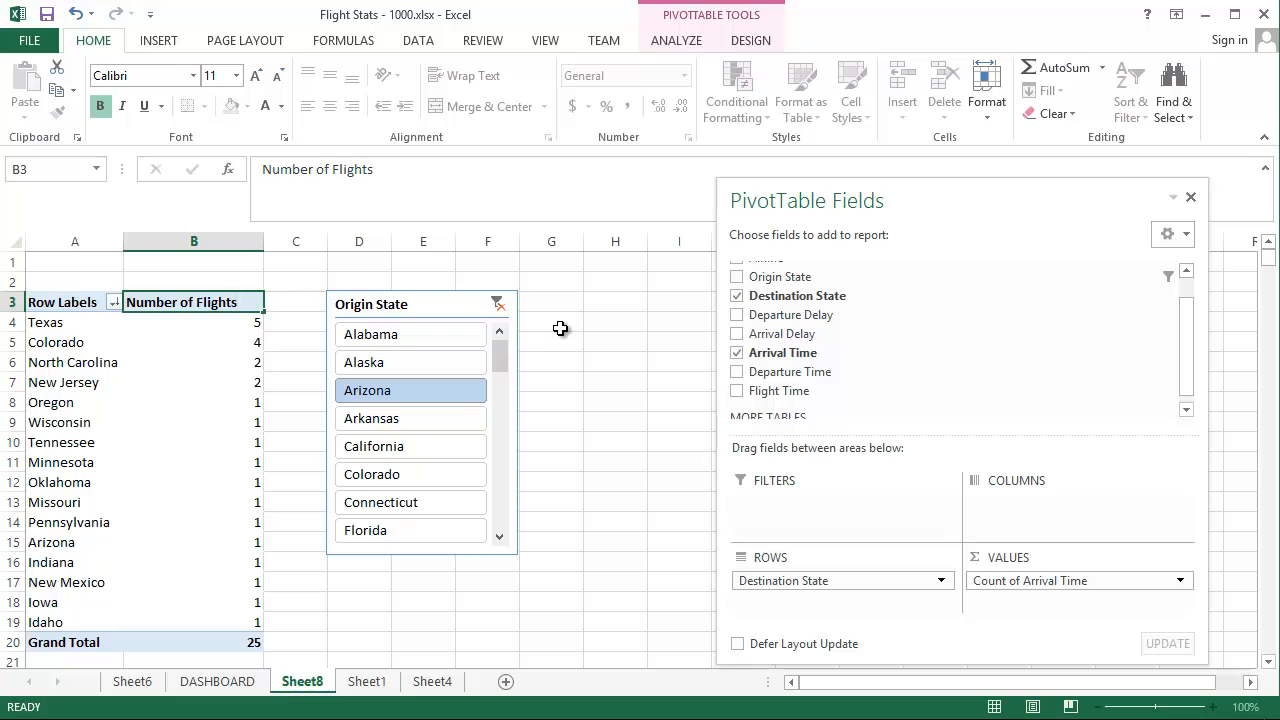
key(Return)
Filter the destination states to the top 5 items by Number of Flights
click(114, 302)
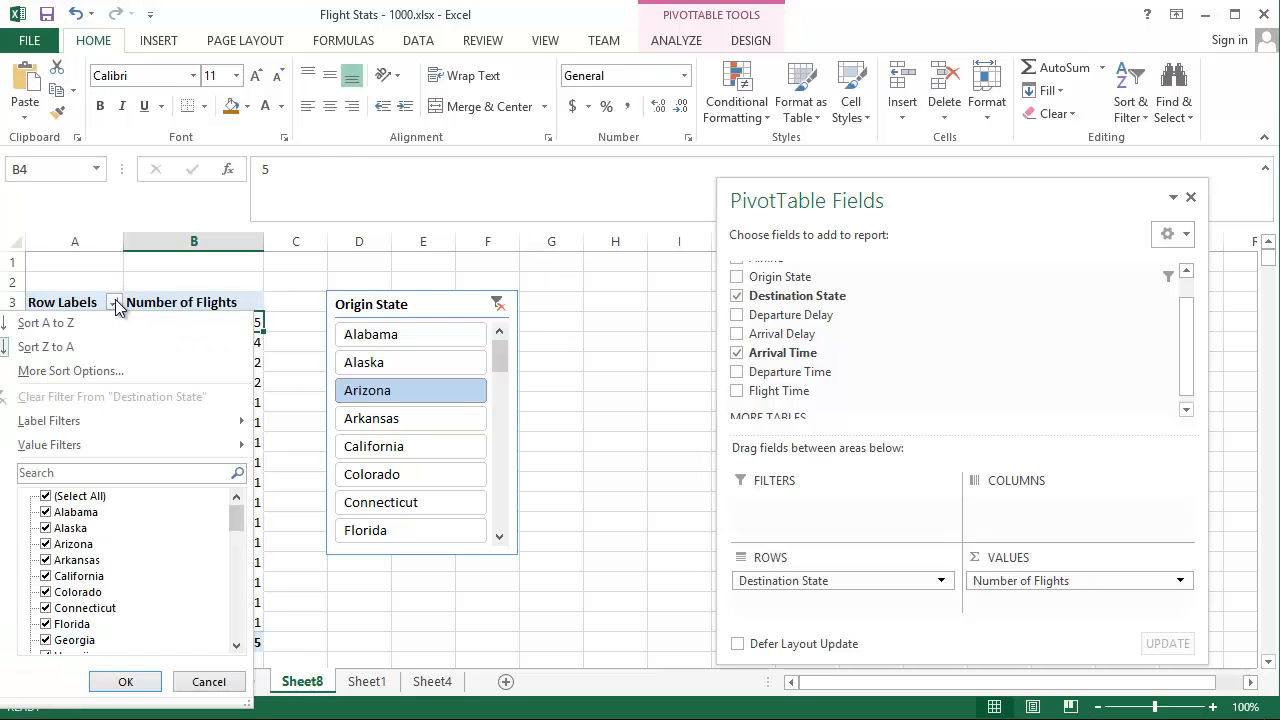
mouse_move(99, 441)
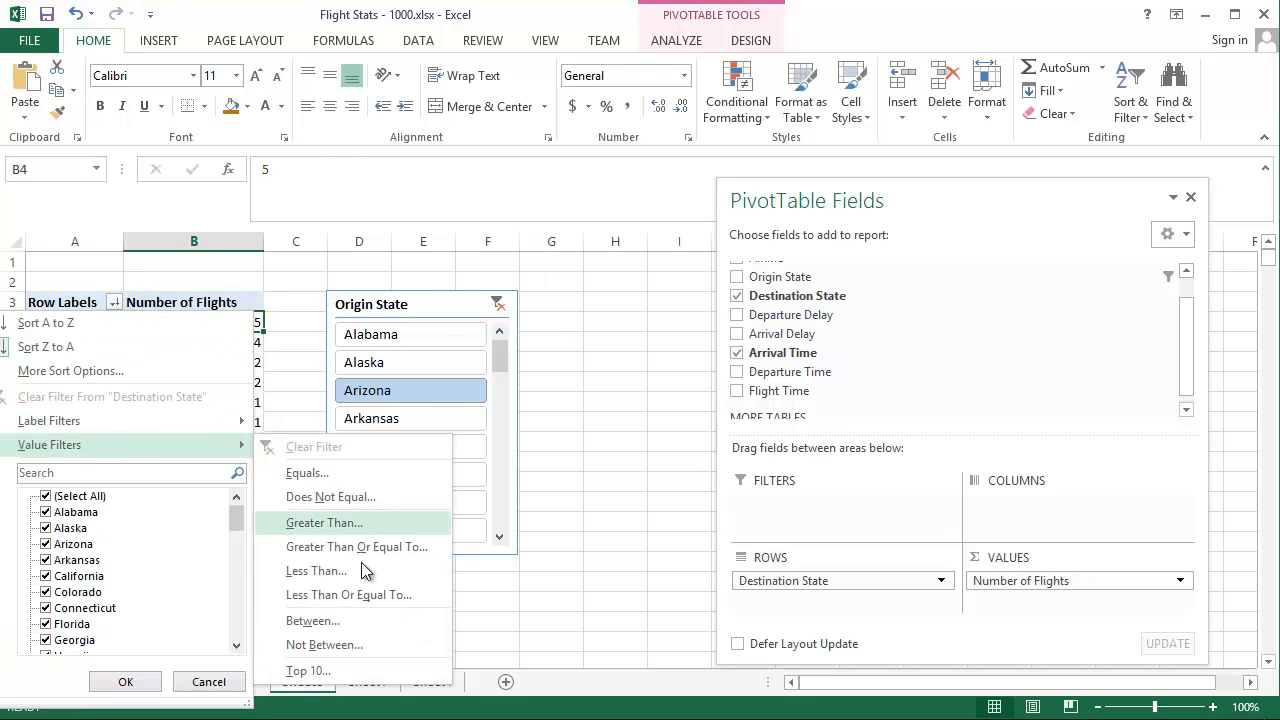
click(308, 671)
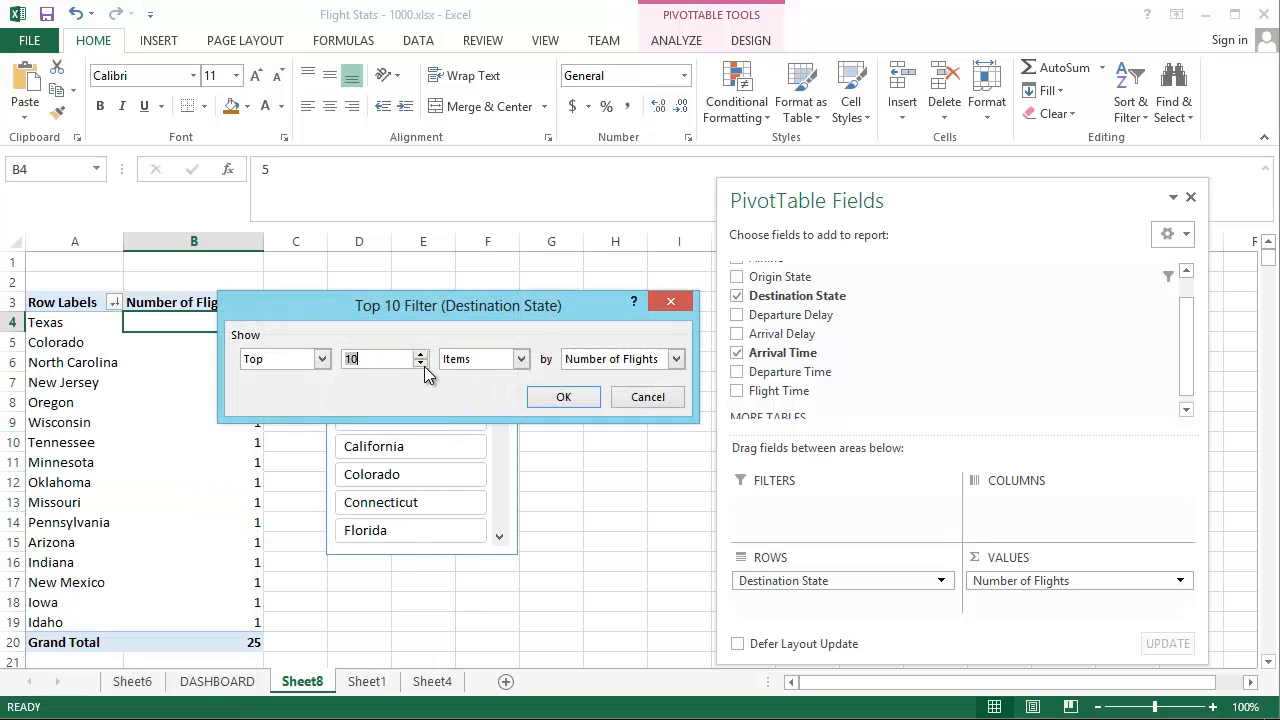
text(5)
click(543, 398)
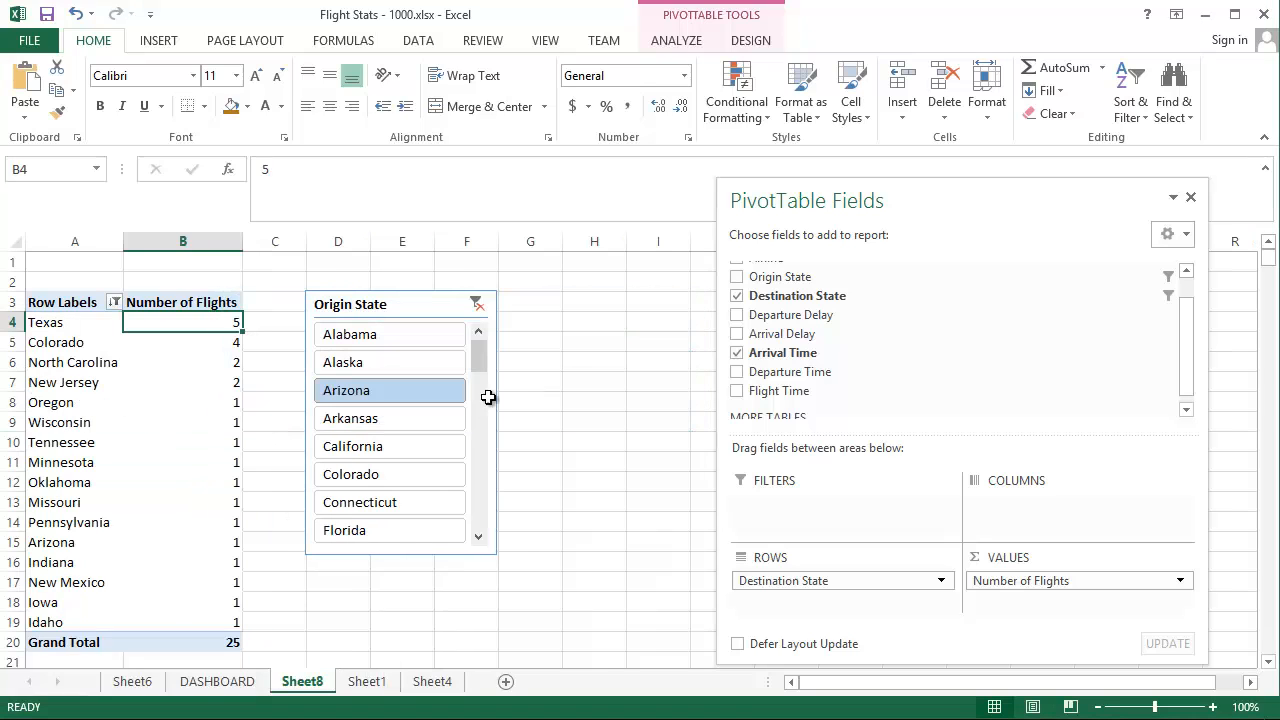
Try several origin states in the slicer, including Alaska and Alabama, ending with the PivotTable filtered to Colorado
click(423, 360)
click(400, 334)
click(402, 388)
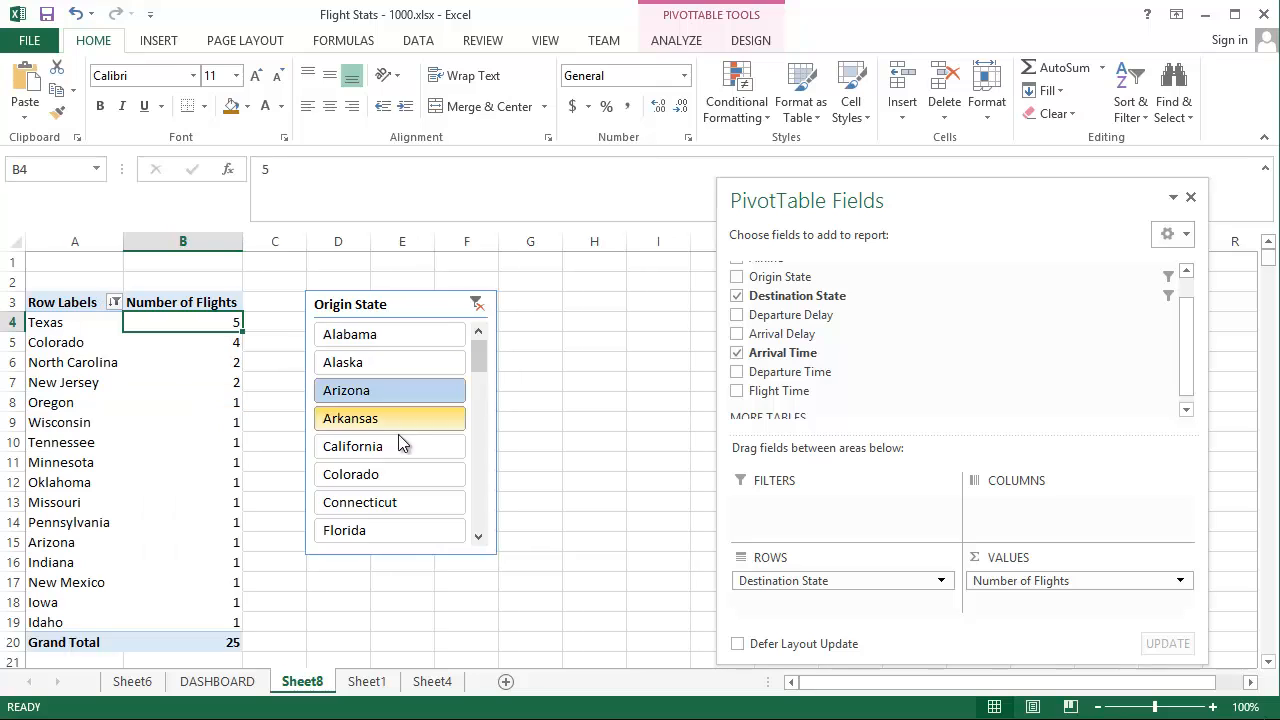
click(398, 440)
click(385, 391)
click(400, 362)
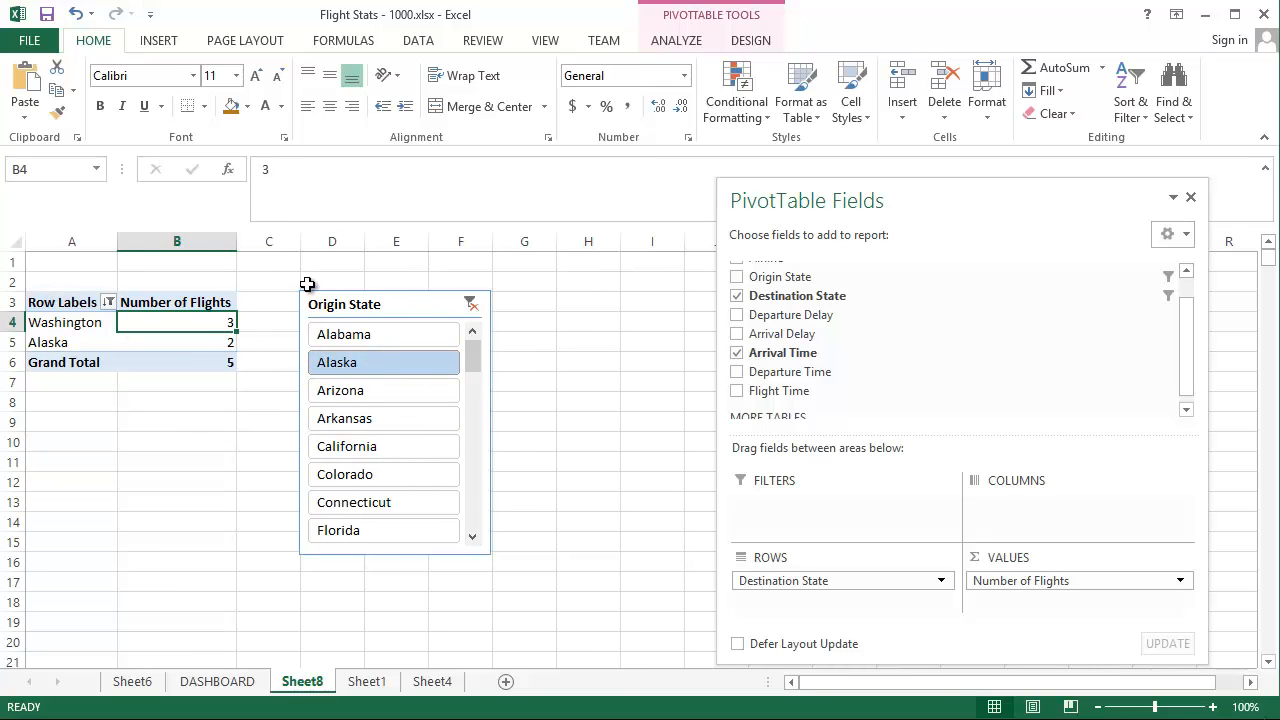
click(395, 340)
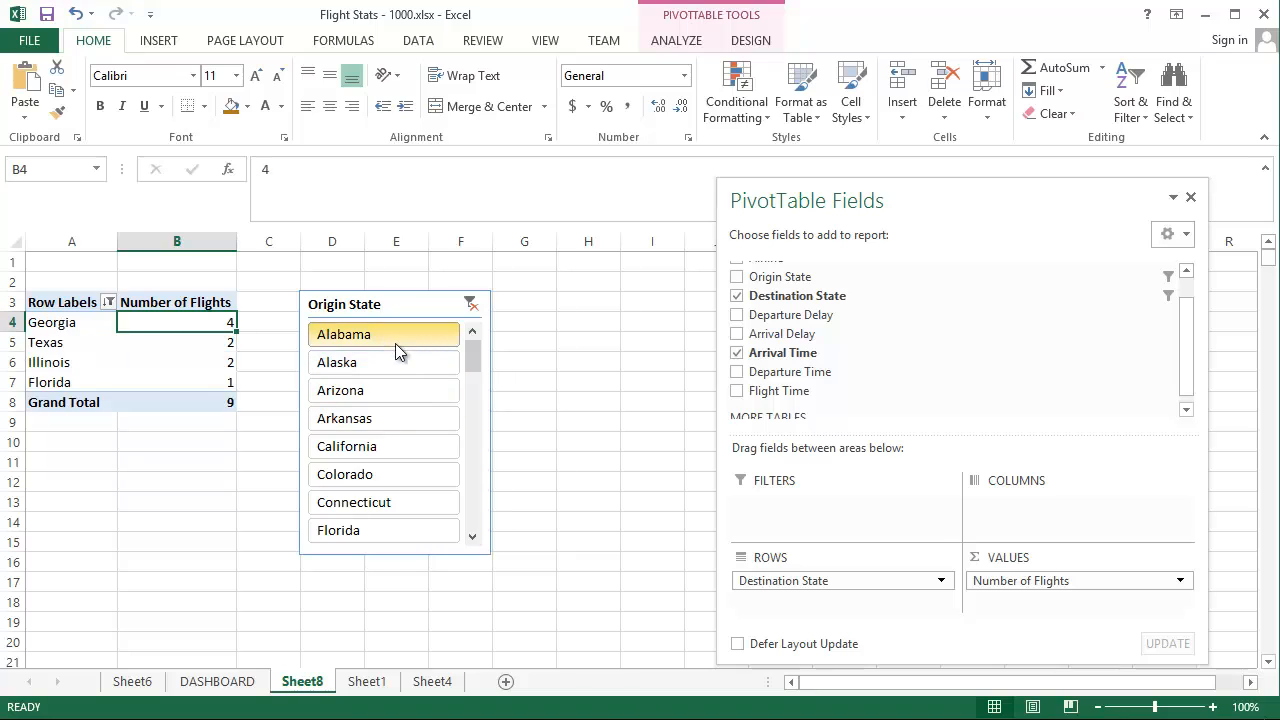
click(381, 418)
click(390, 446)
click(398, 473)
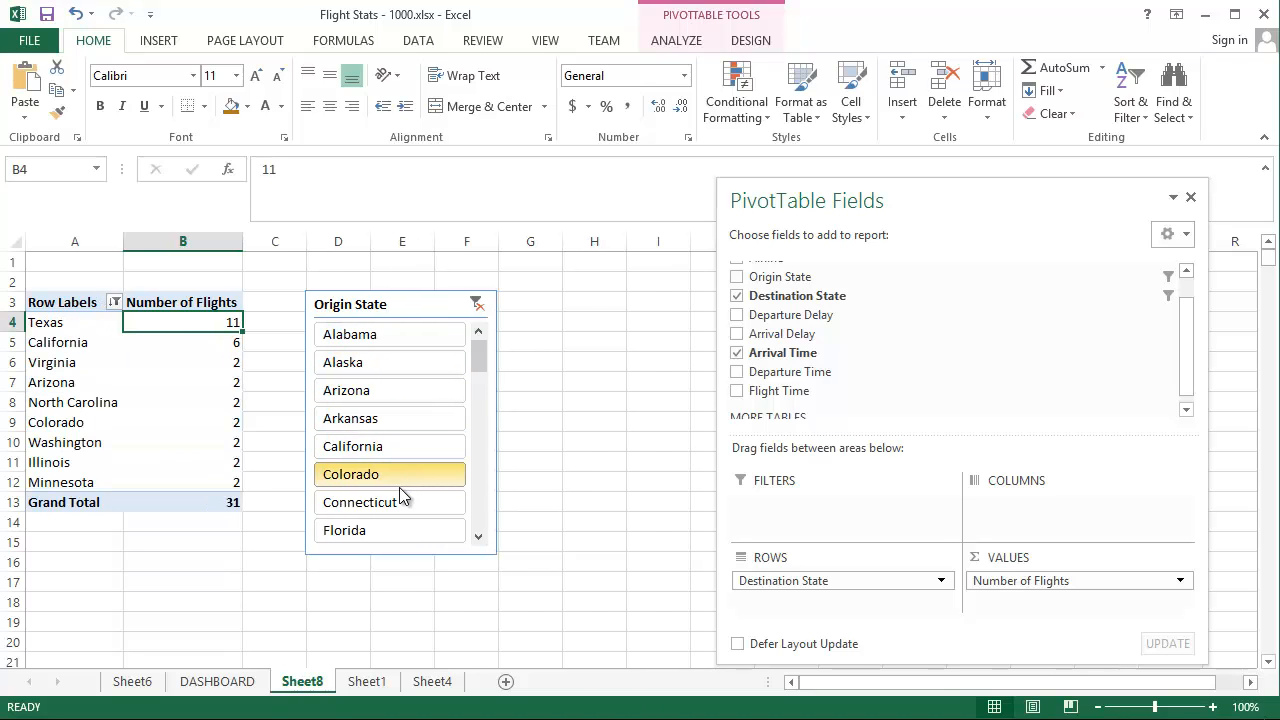
Examine the flight counts for destinations reached from Colorado, especially the rows from Virginia through Minnesota
drag(106, 323, 175, 482)
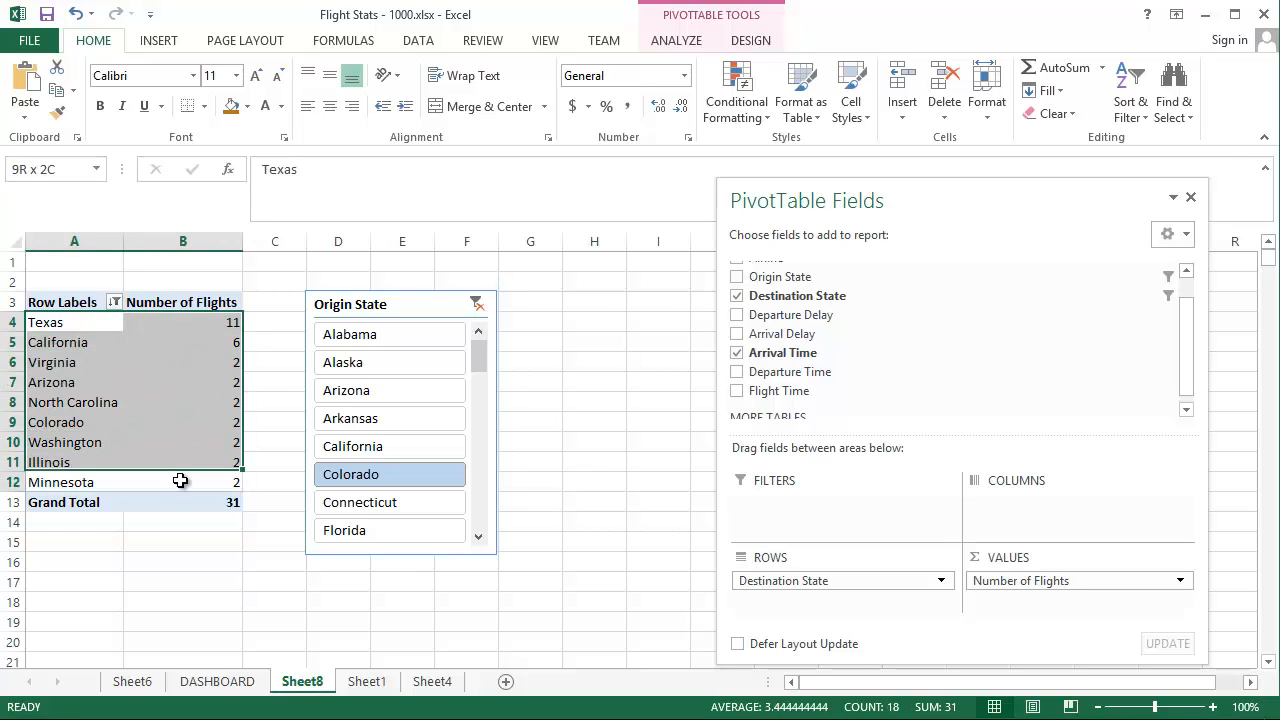
click(177, 483)
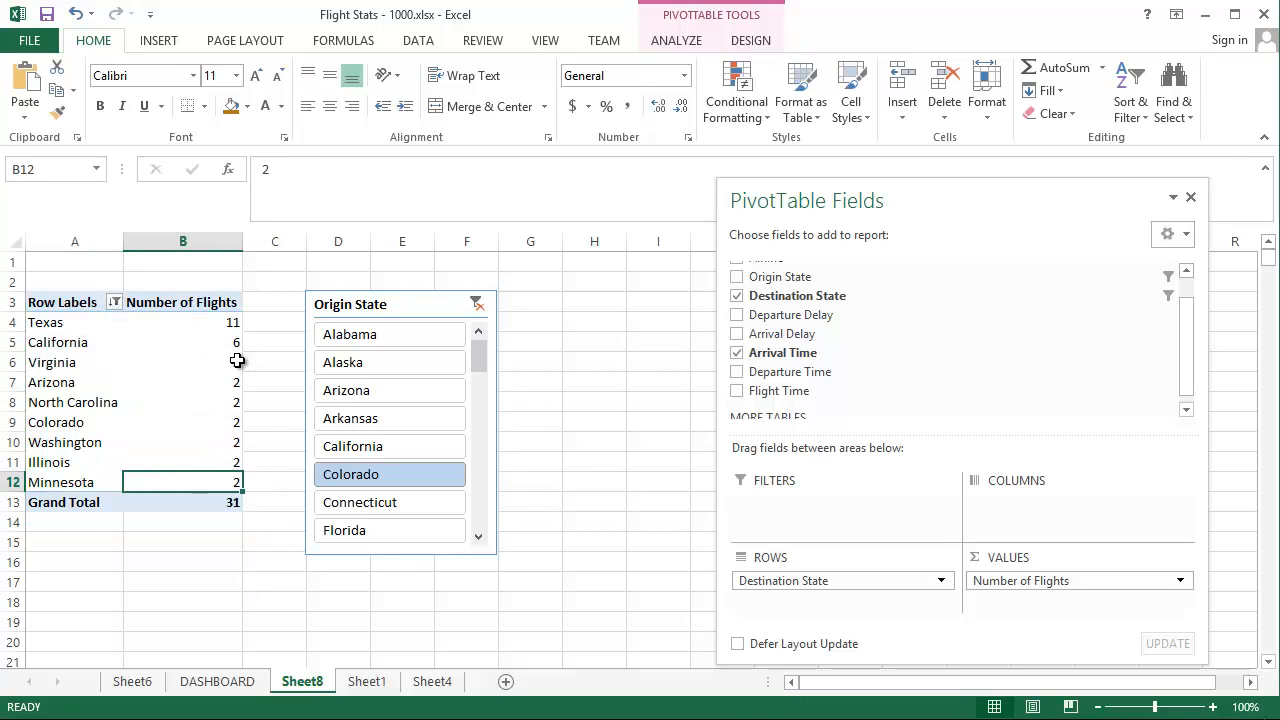
drag(237, 362, 207, 489)
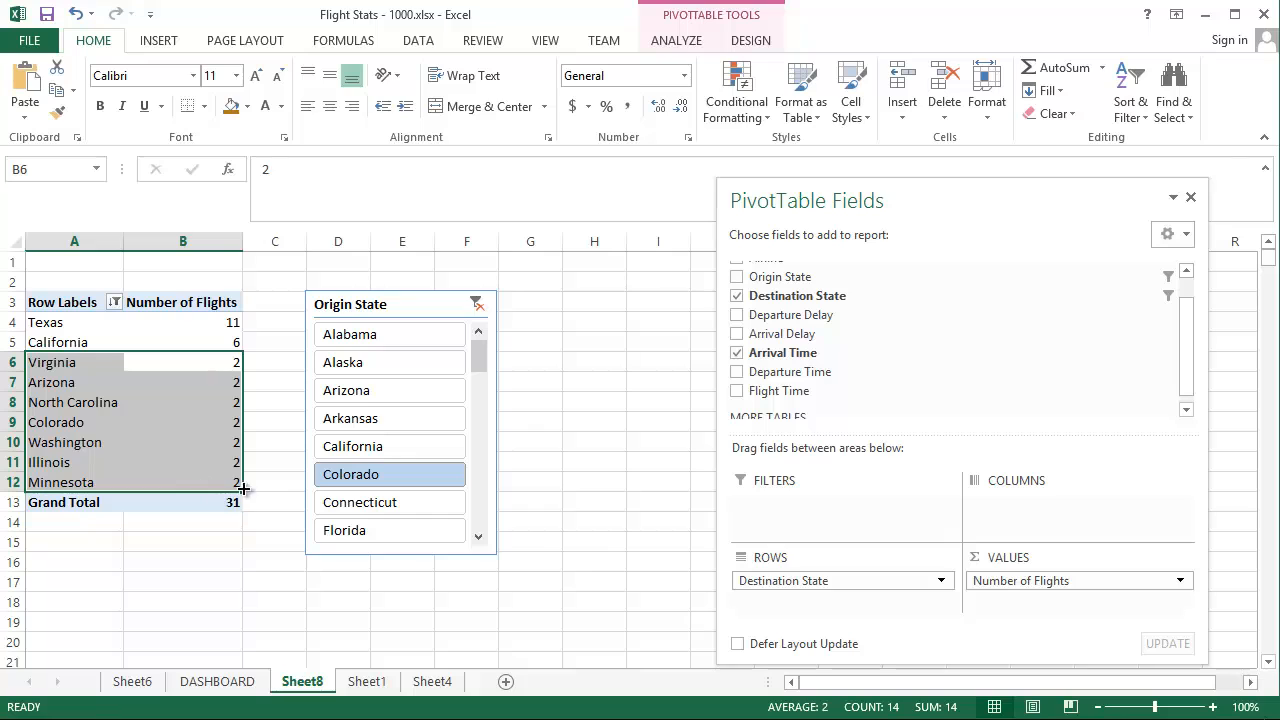
click(273, 348)
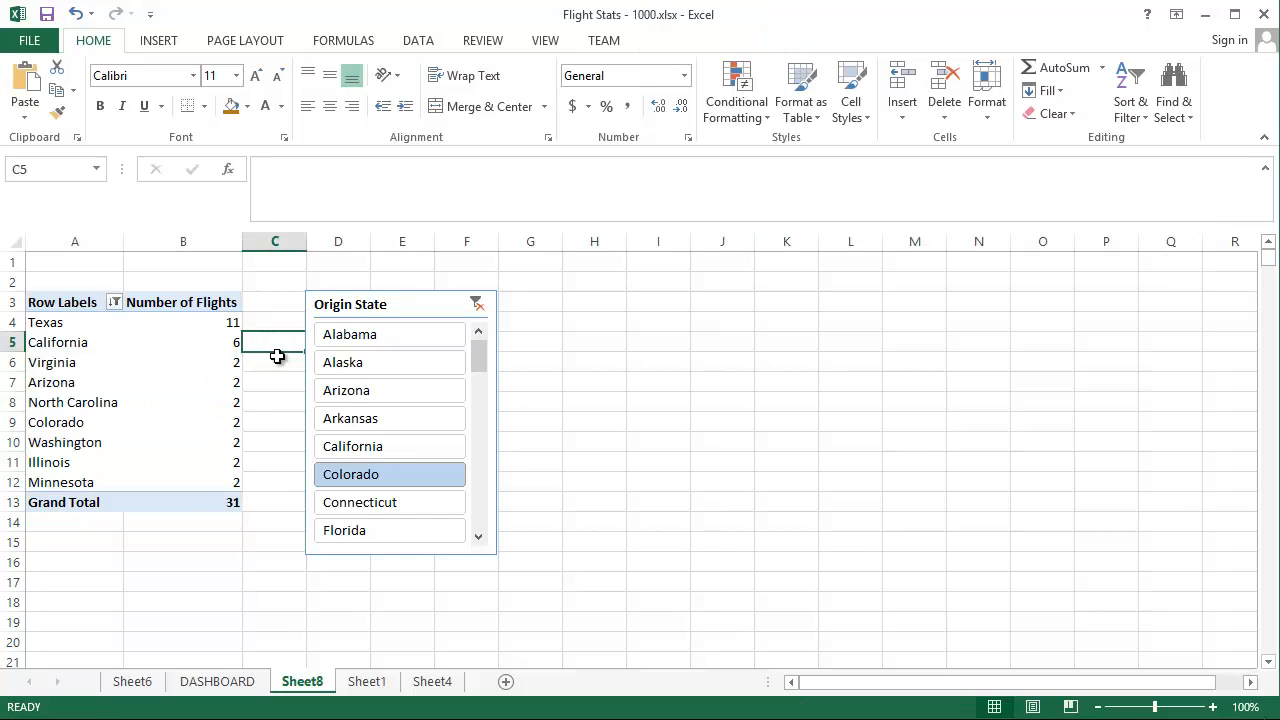
click(280, 368)
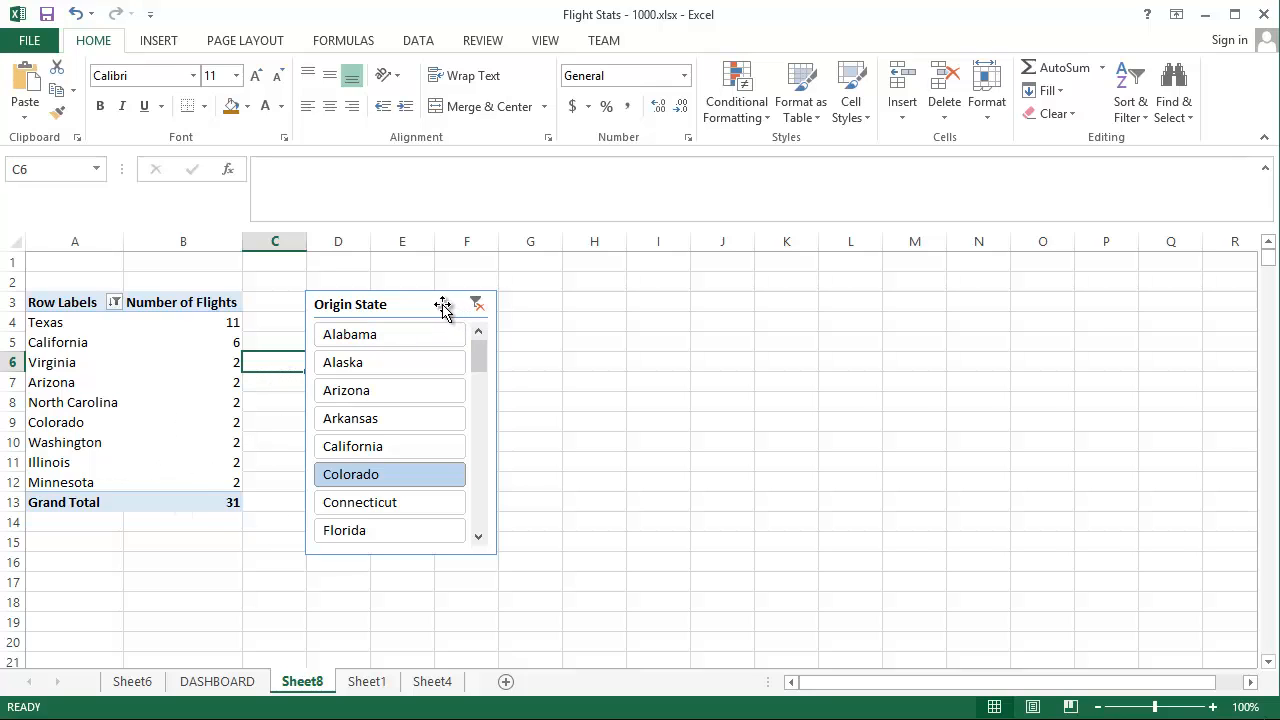
Insert a clustered column PivotChart of Number of Flights by Destination State and move it closer to the PivotTable
click(48, 362)
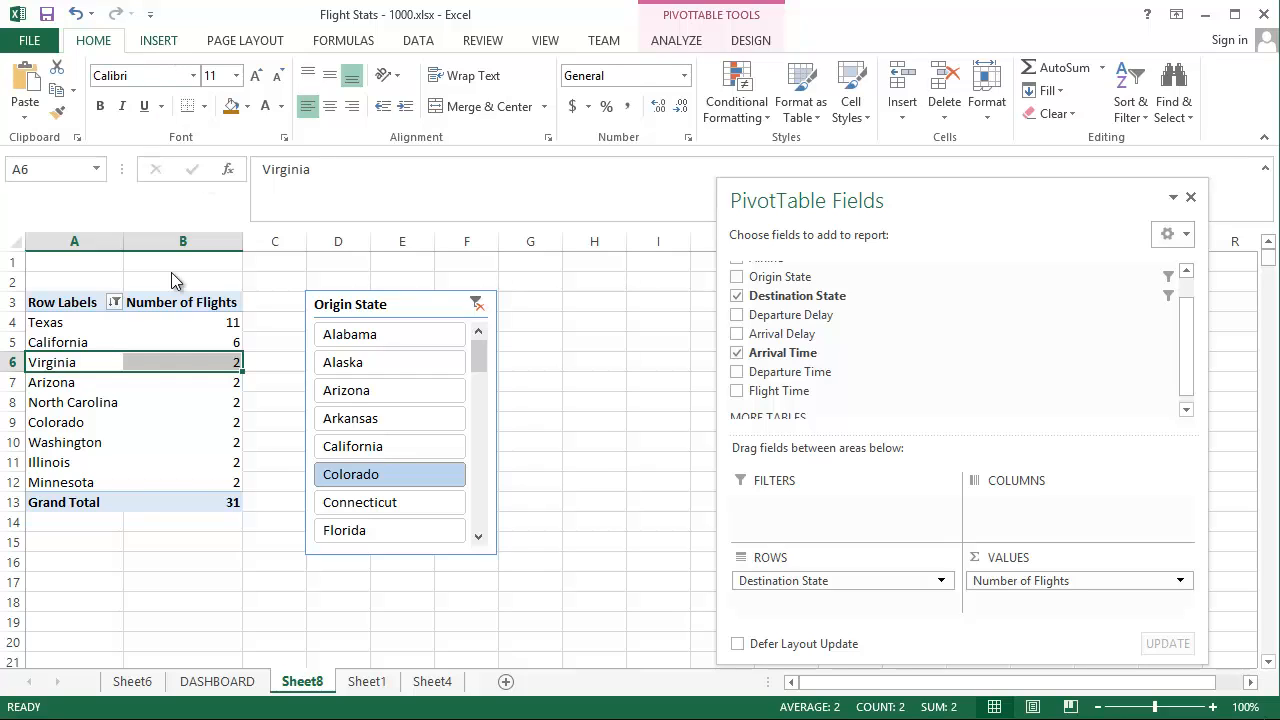
click(163, 383)
click(152, 40)
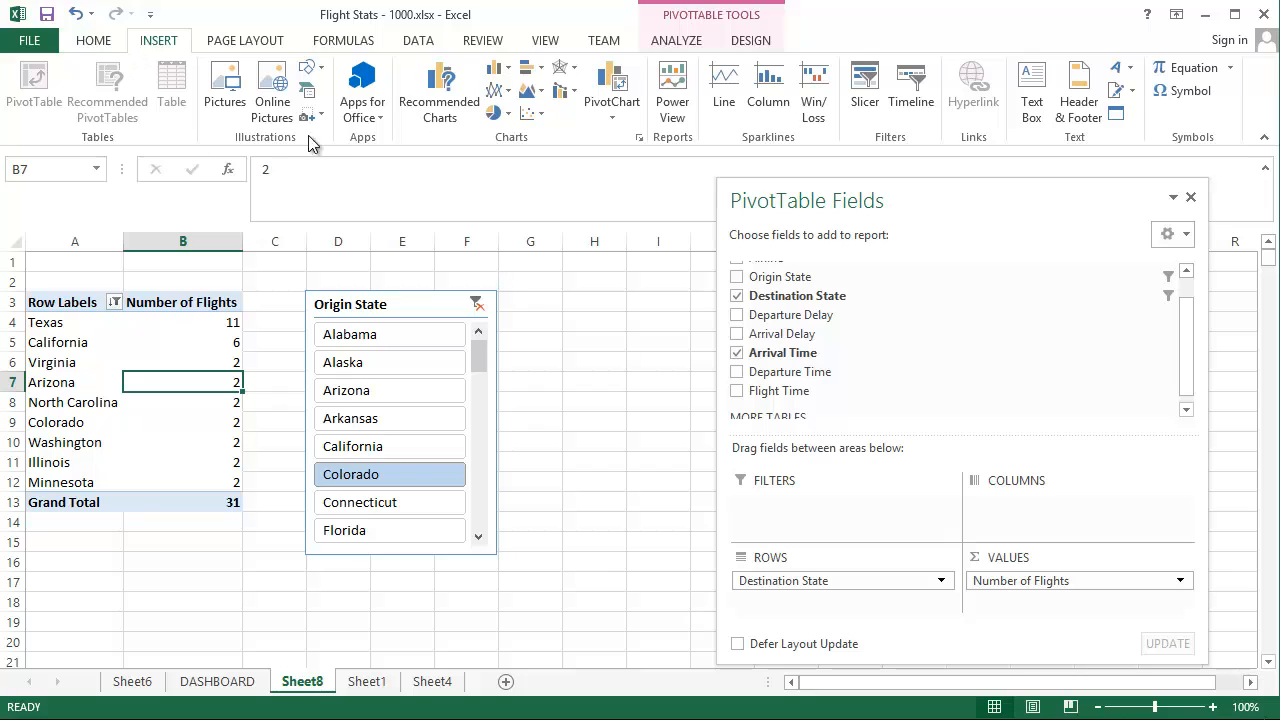
click(497, 68)
click(502, 113)
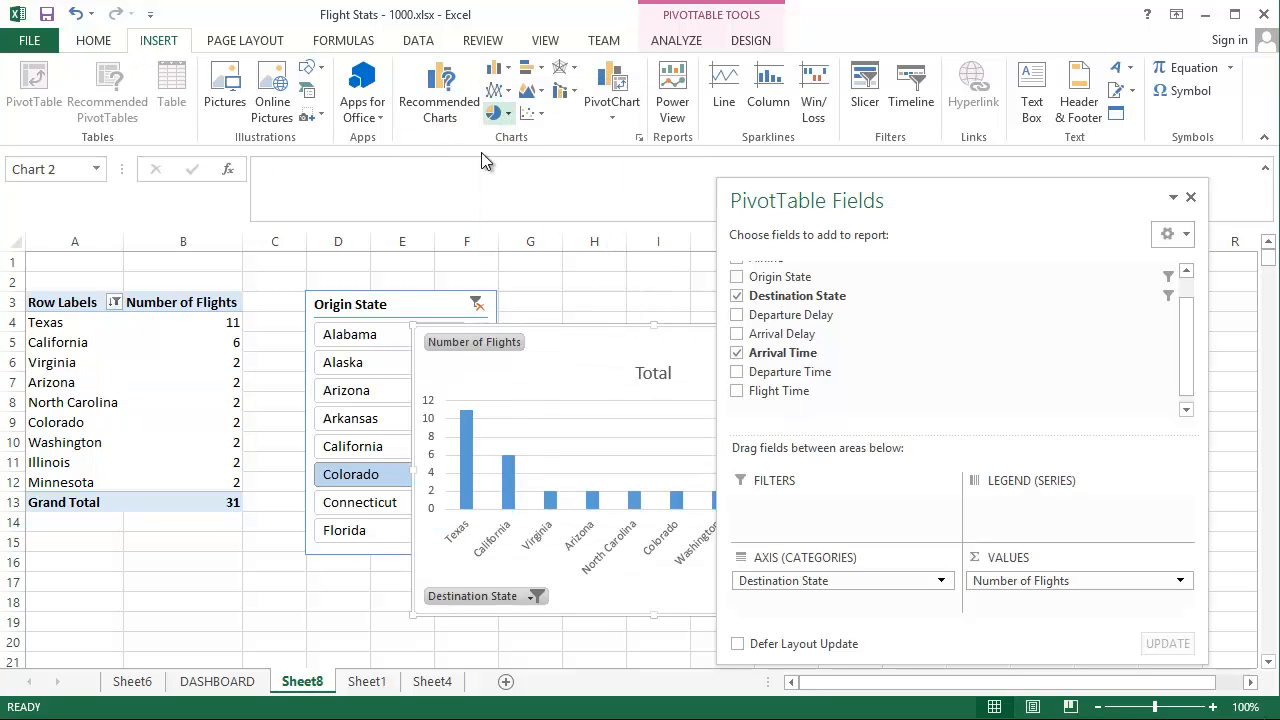
drag(534, 386, 280, 367)
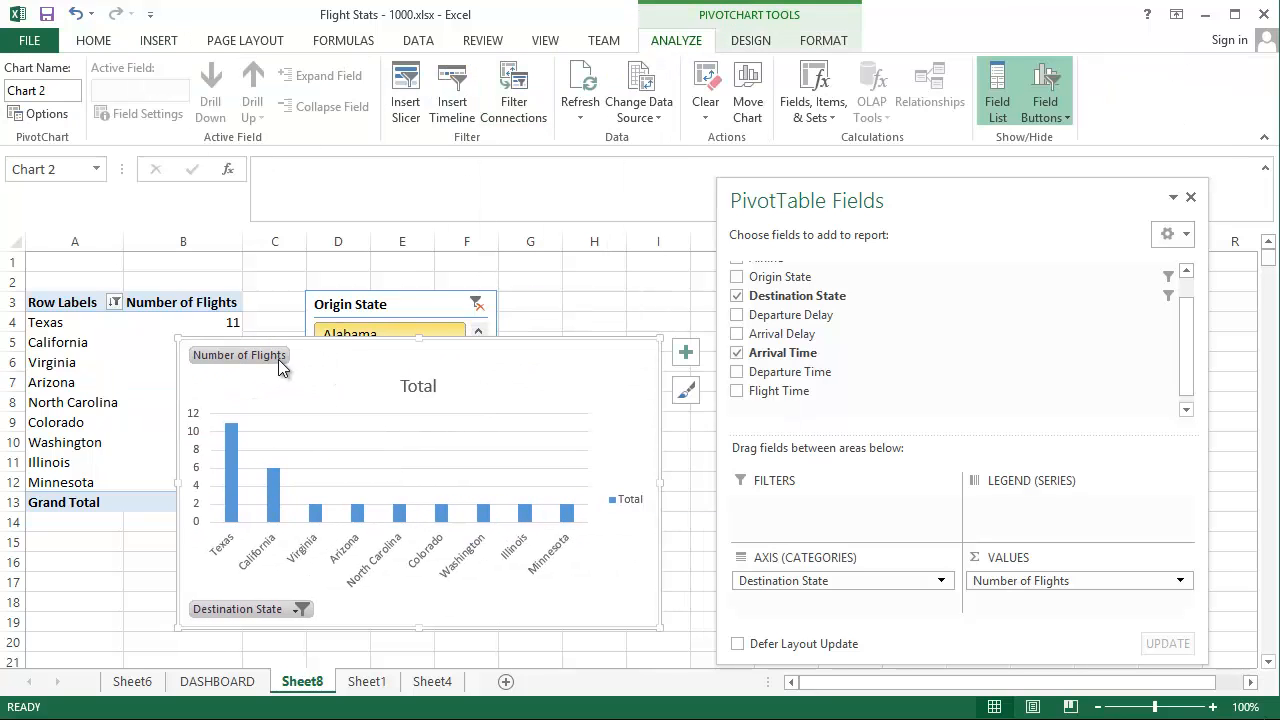
Hide all field buttons on the PivotChart, then place the chart beside the PivotTable and the Origin State slicer to the chart's right
right_click(280, 367)
click(367, 581)
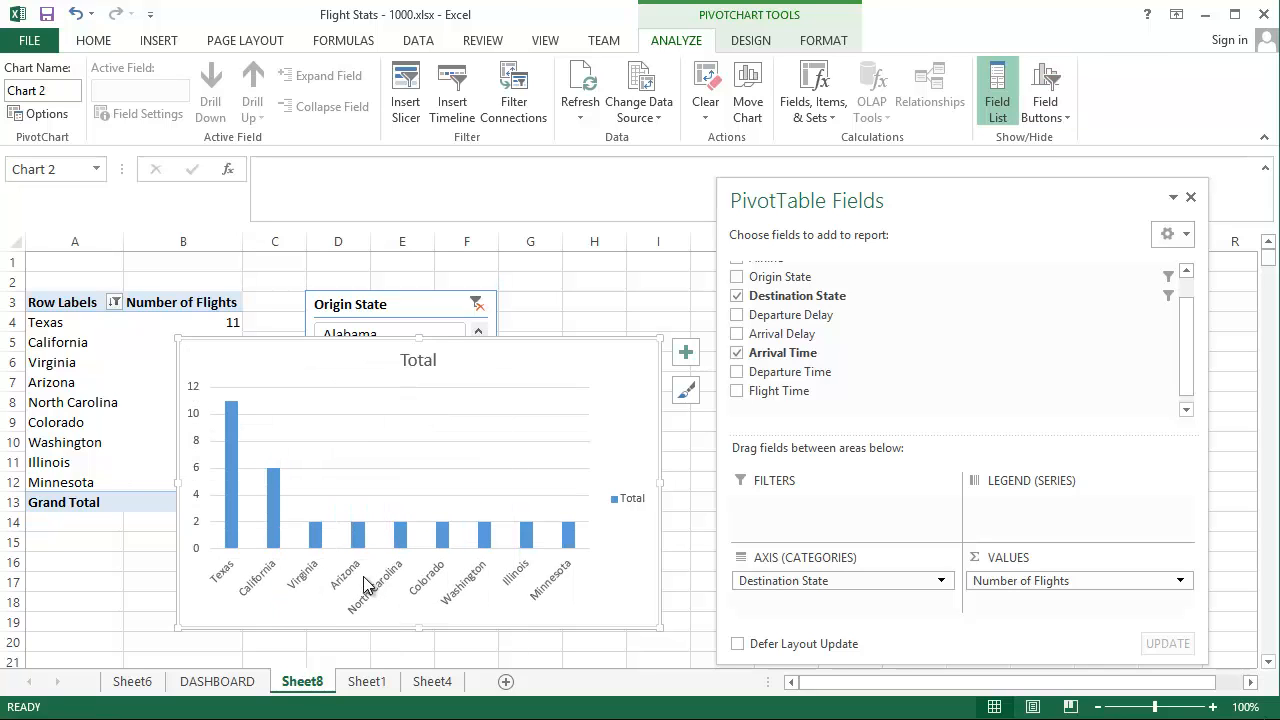
drag(429, 304, 660, 309)
drag(793, 305, 828, 302)
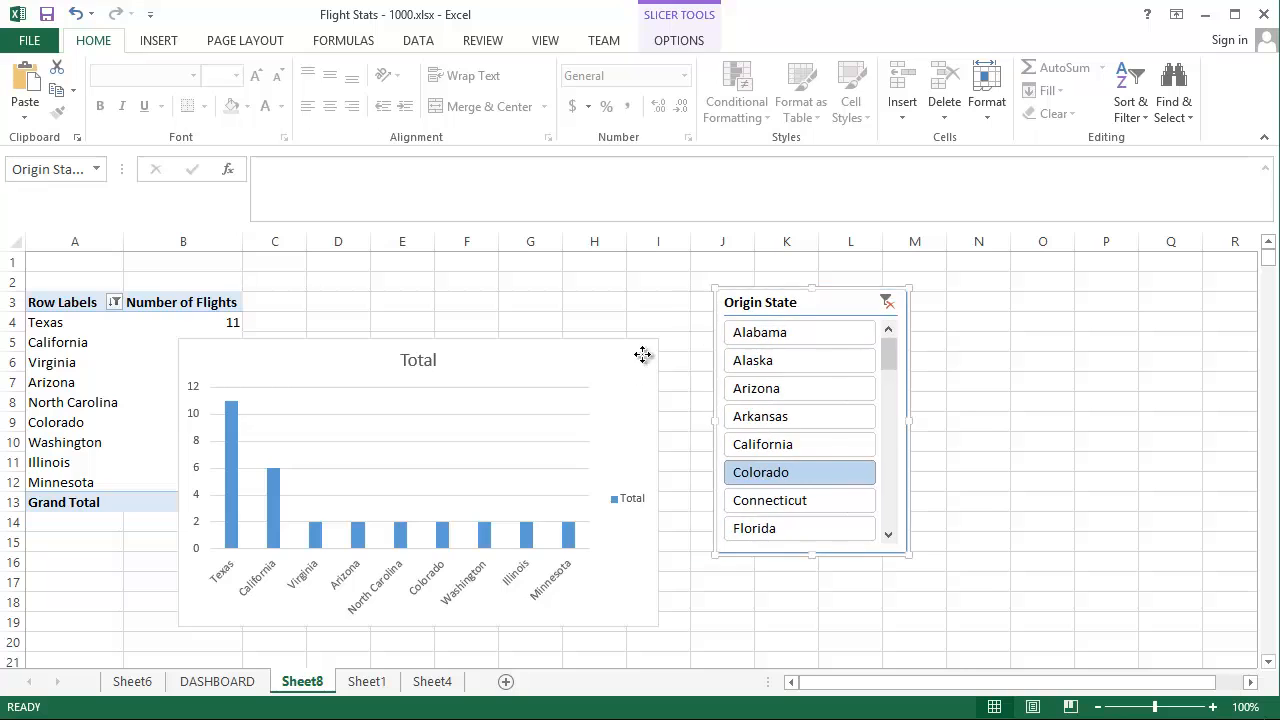
drag(643, 354, 712, 284)
click(1190, 198)
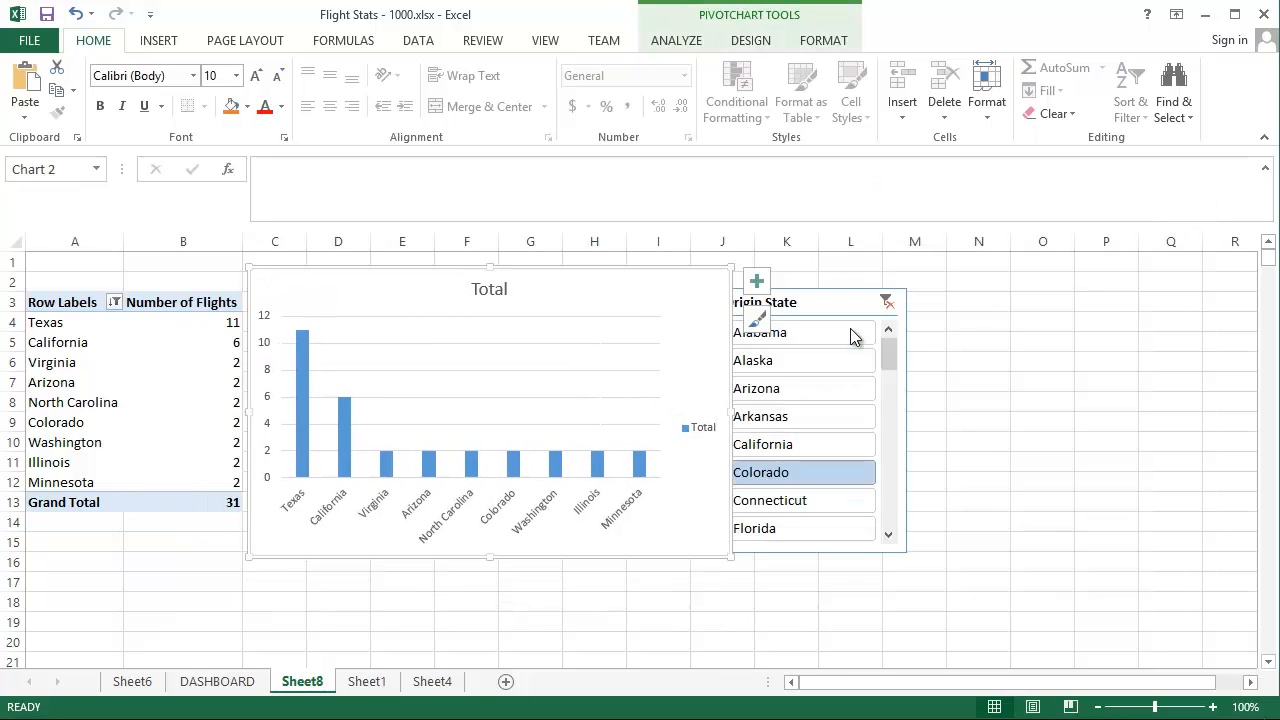
drag(946, 277, 1003, 277)
Check how the PivotChart responds to the slicer by filtering on origin state Alaska and then Arizona
click(901, 332)
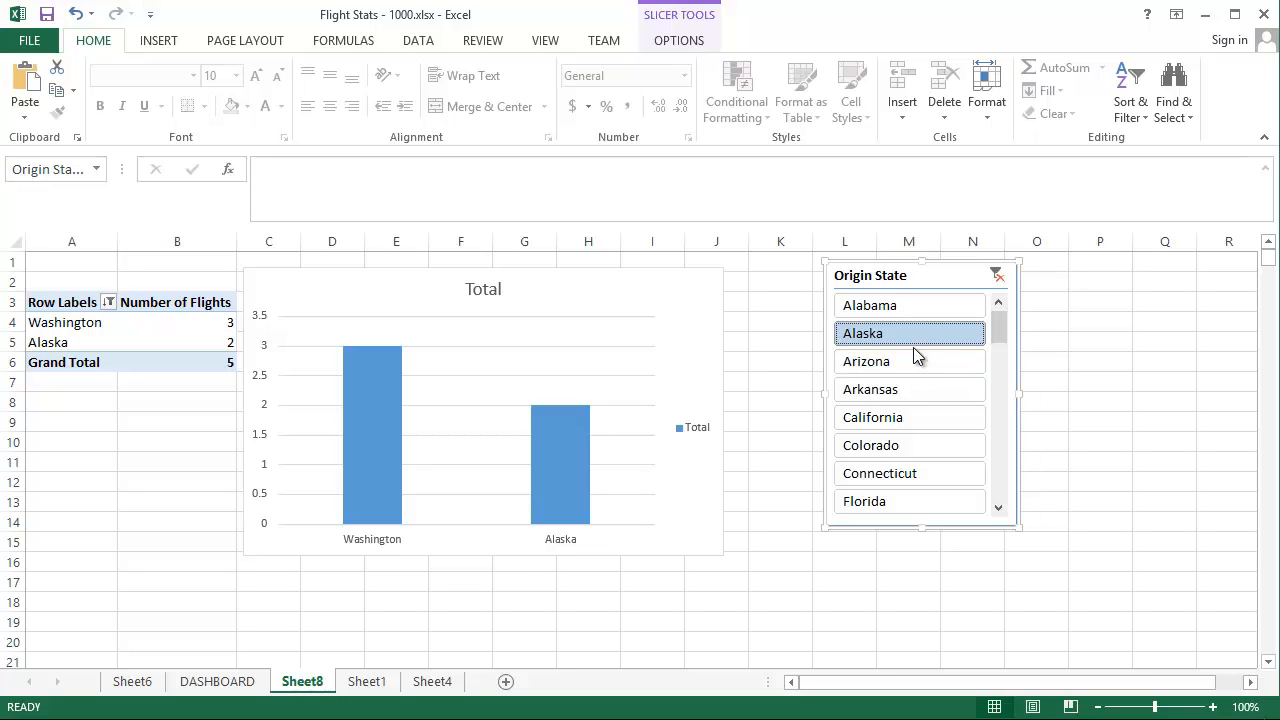
click(906, 362)
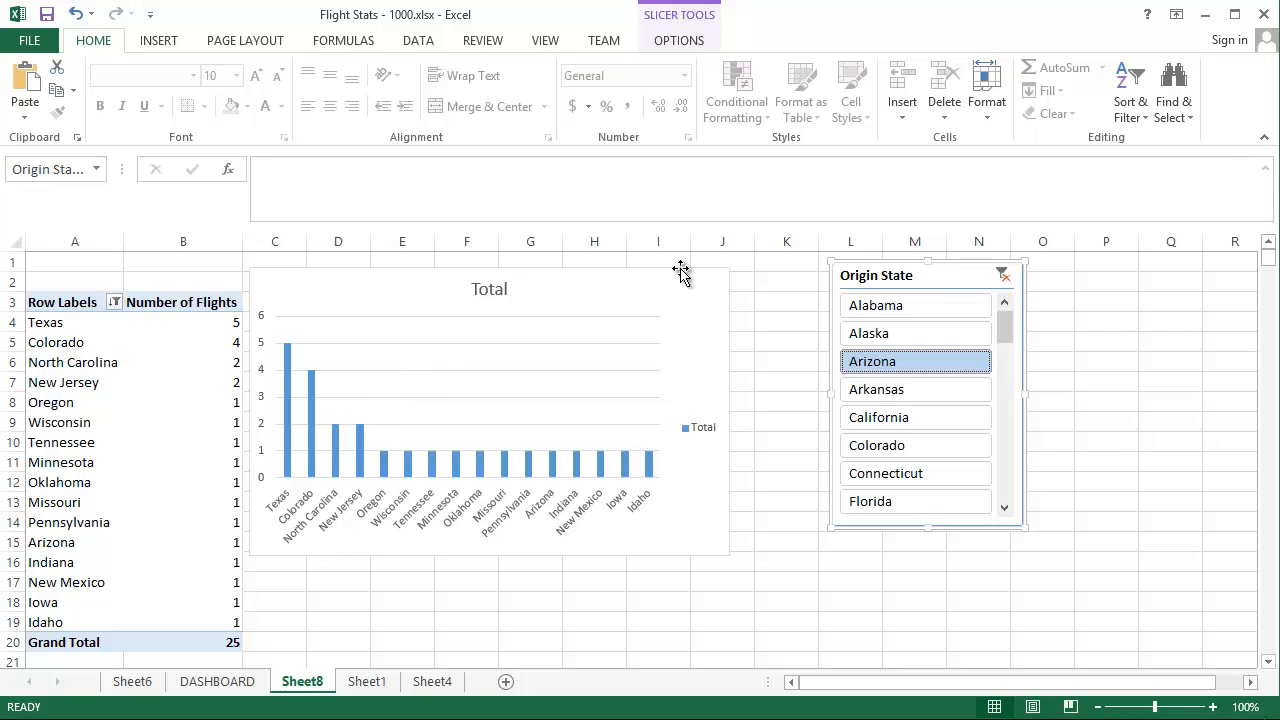
Move the PivotChart slightly down and right and change its title to "Top Destinations By State"
drag(697, 324, 749, 380)
double_click(550, 346)
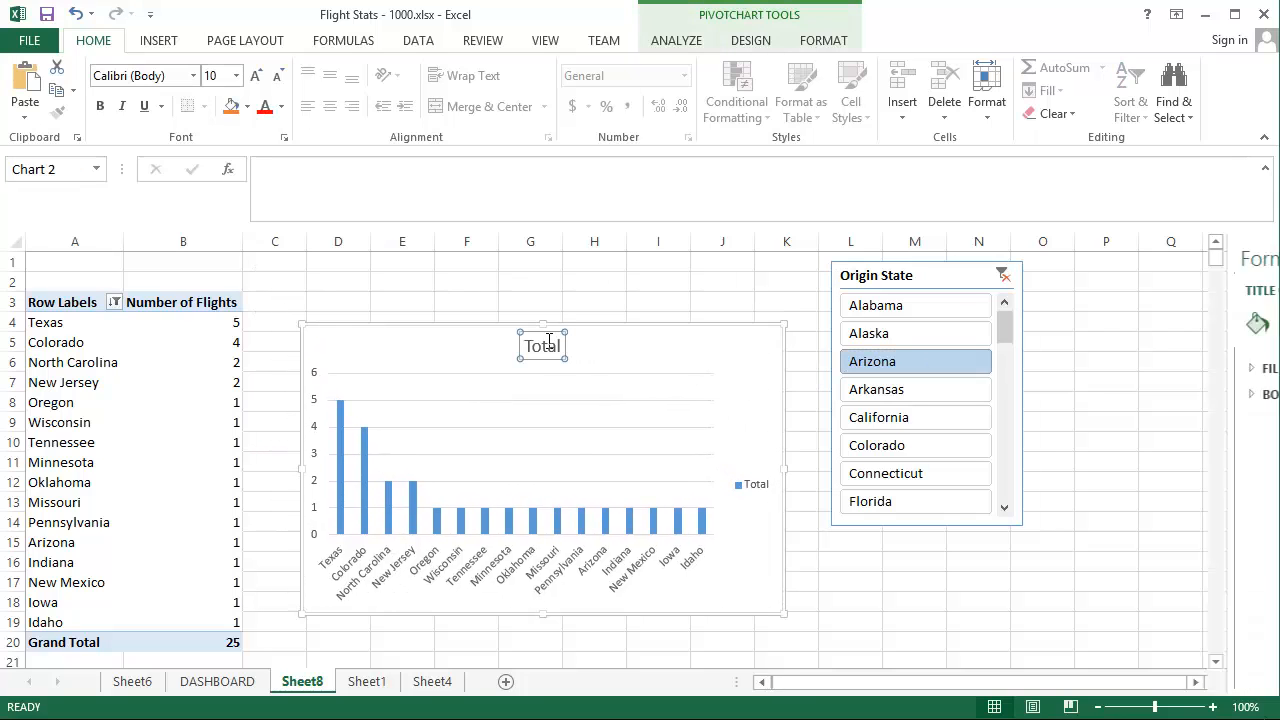
double_click(552, 348)
text(P)
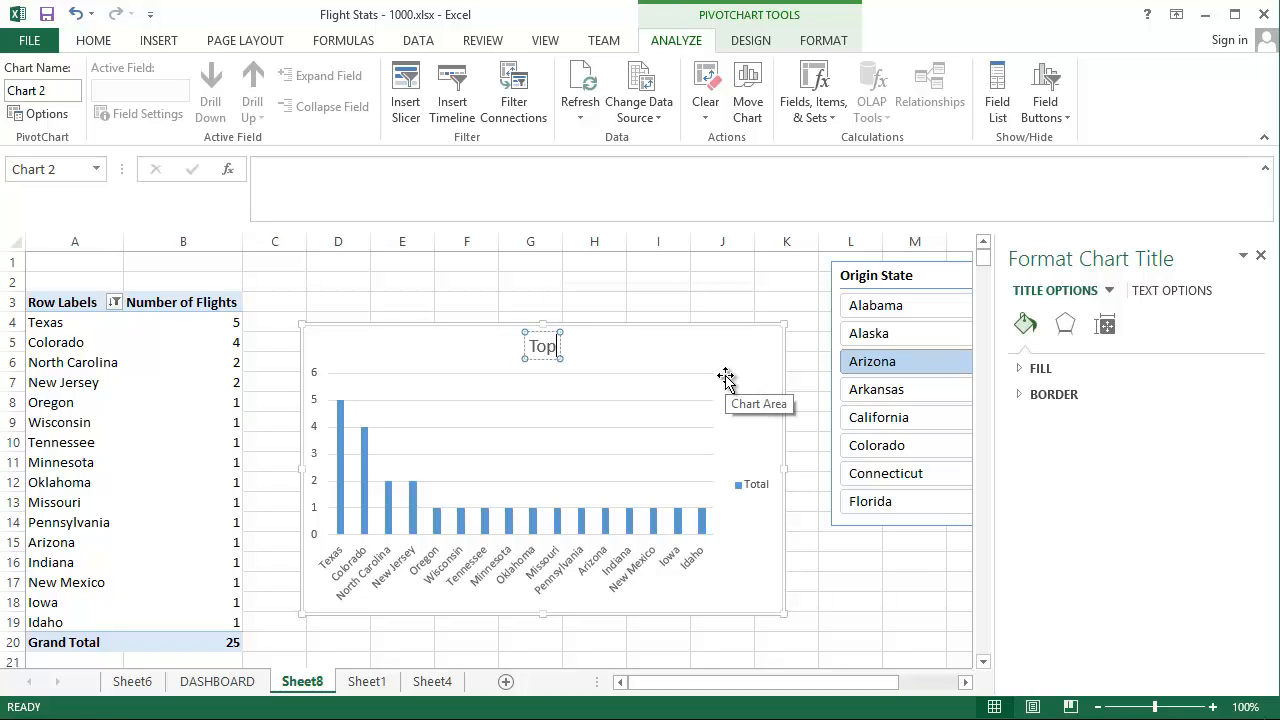
text(op Destinations By State)
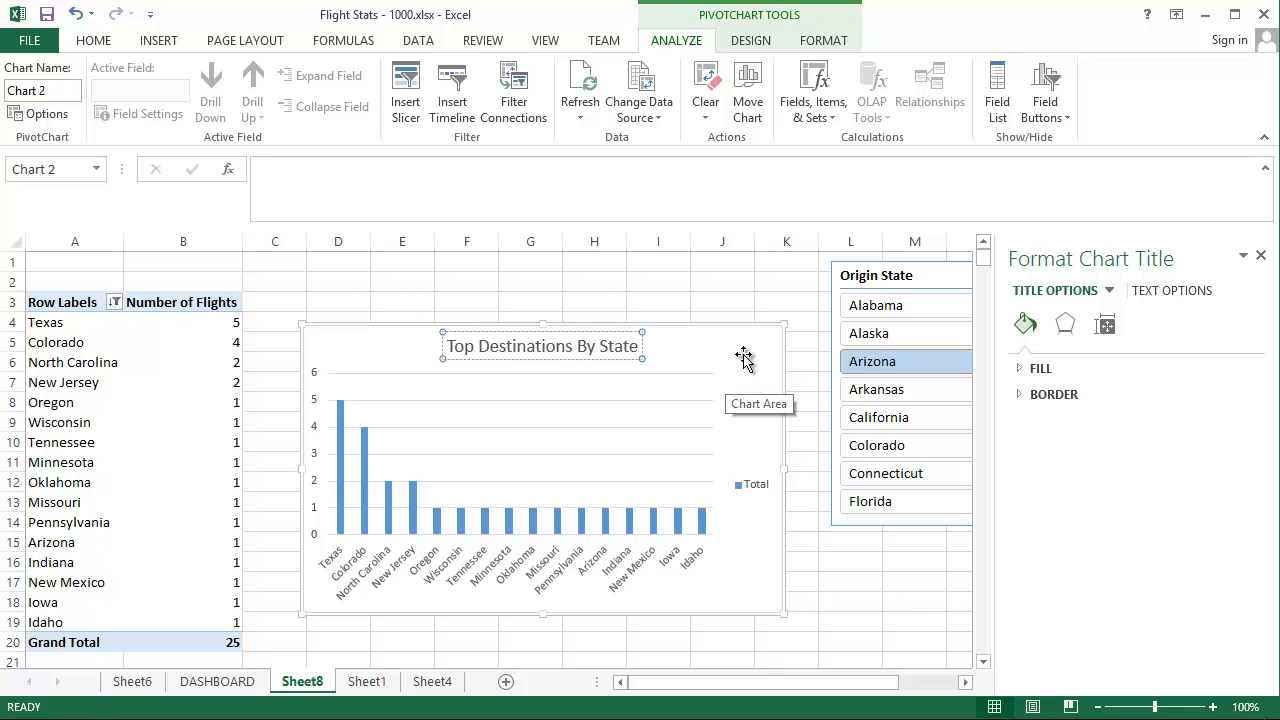
key(Escape)
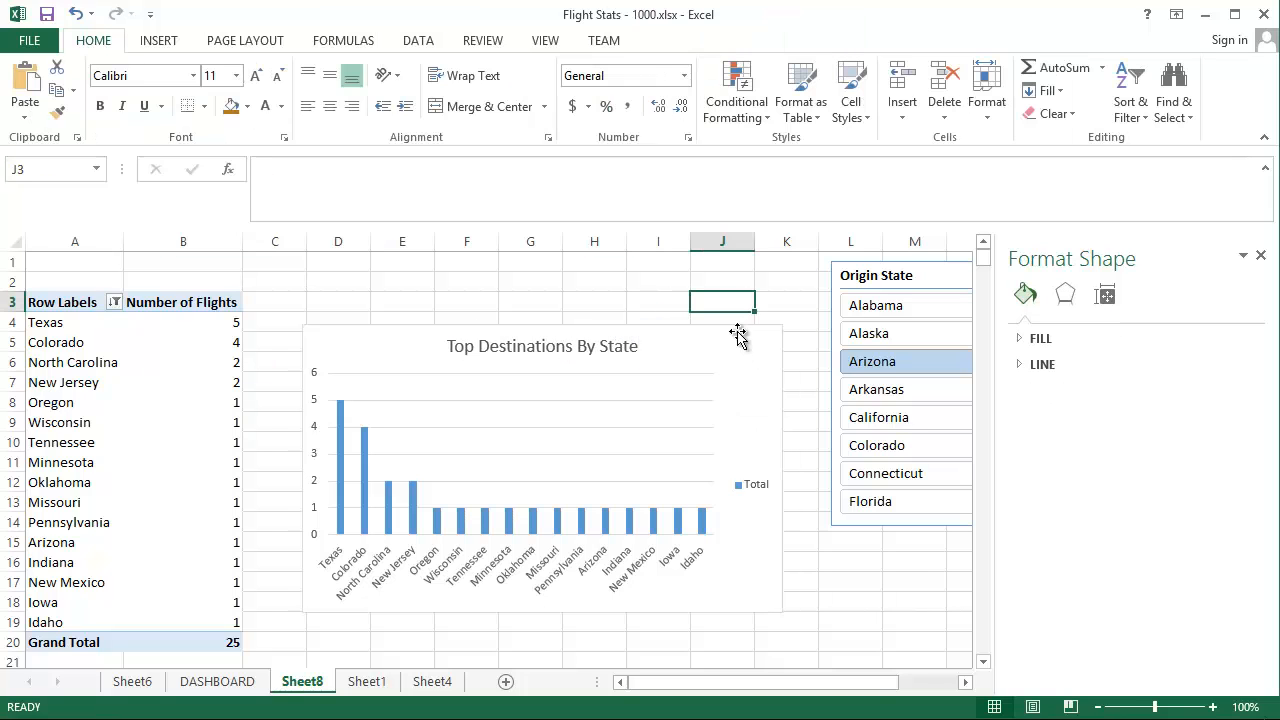
Move the Top Destinations By State chart together with its Origin State slicer to cell B19 of the DASHBOARD sheet
mouse_move(890, 283)
mouse_down()
mouse_move(853, 317)
mouse_move(853, 335)
mouse_up()
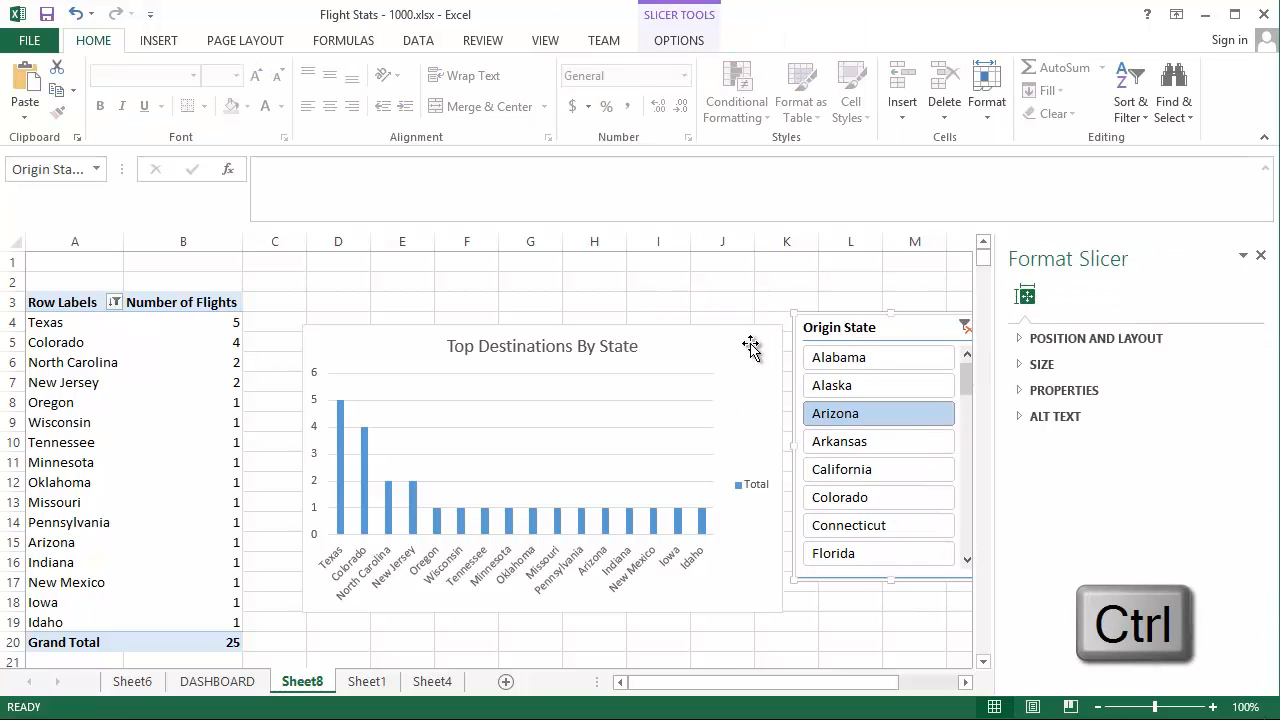
ctrl+click(750, 344)
right_click(750, 344)
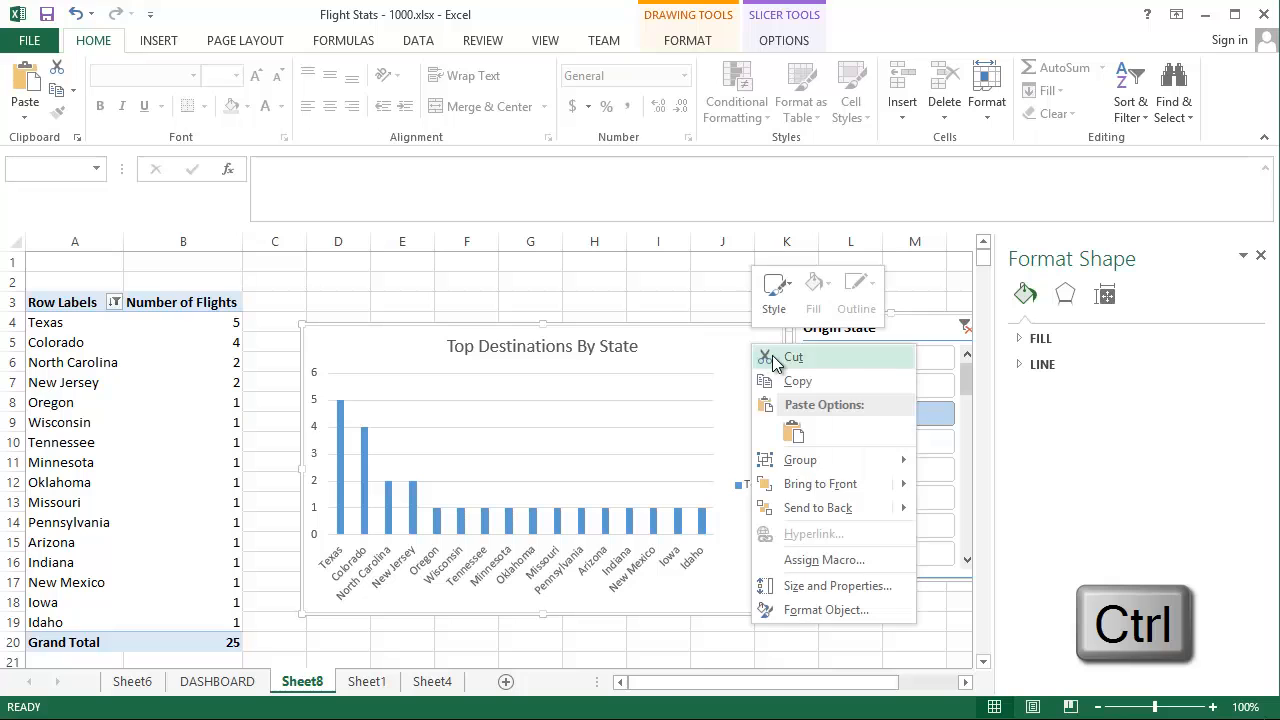
click(773, 359)
click(218, 694)
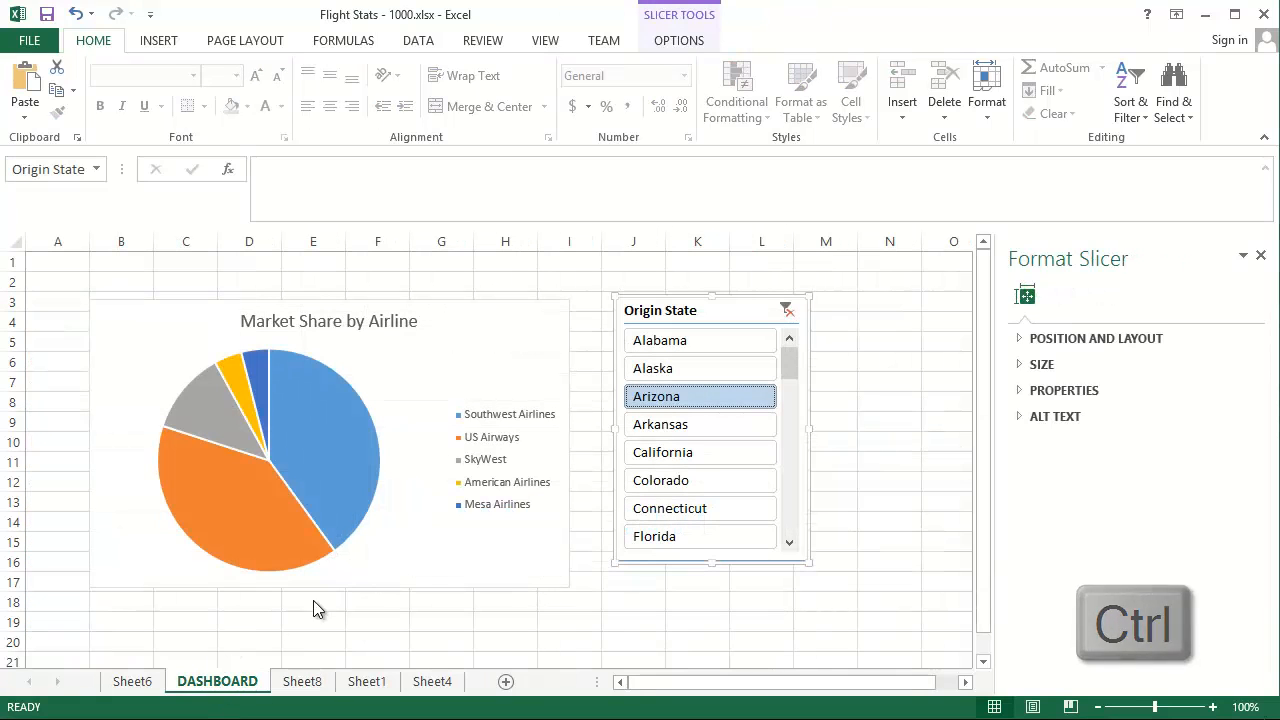
click(185, 604)
click(123, 622)
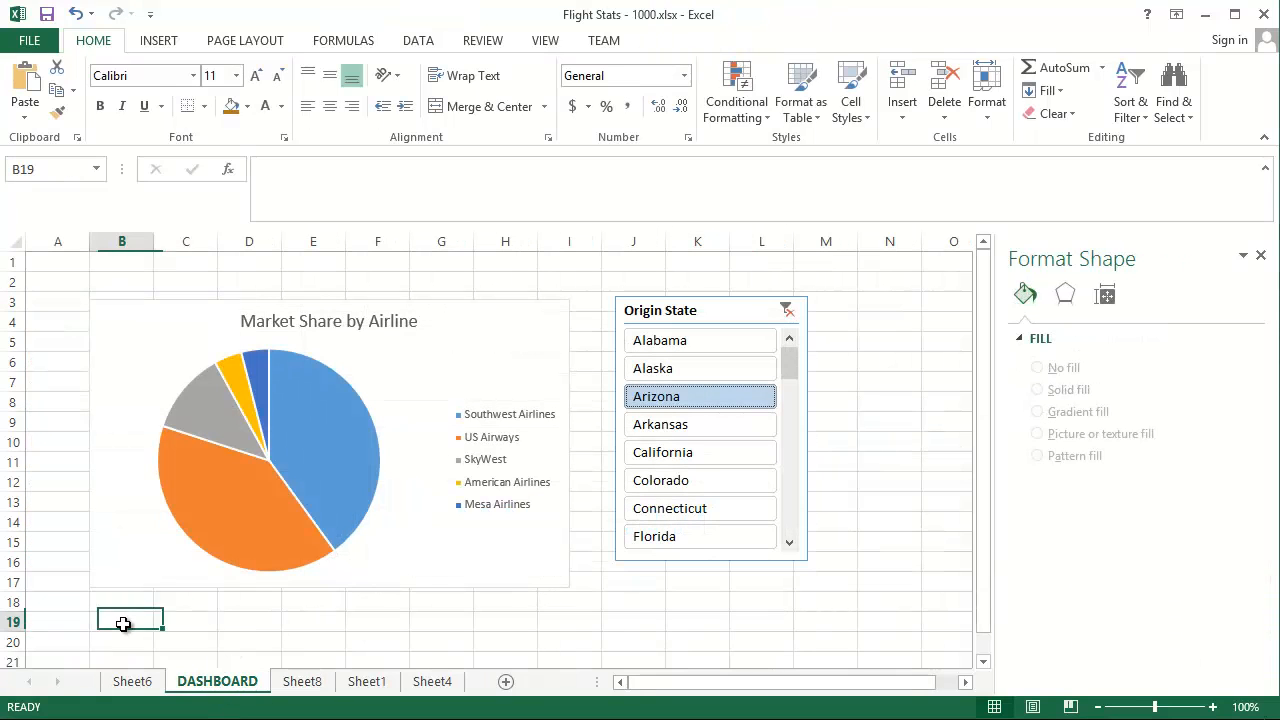
click(25, 85)
click(890, 537)
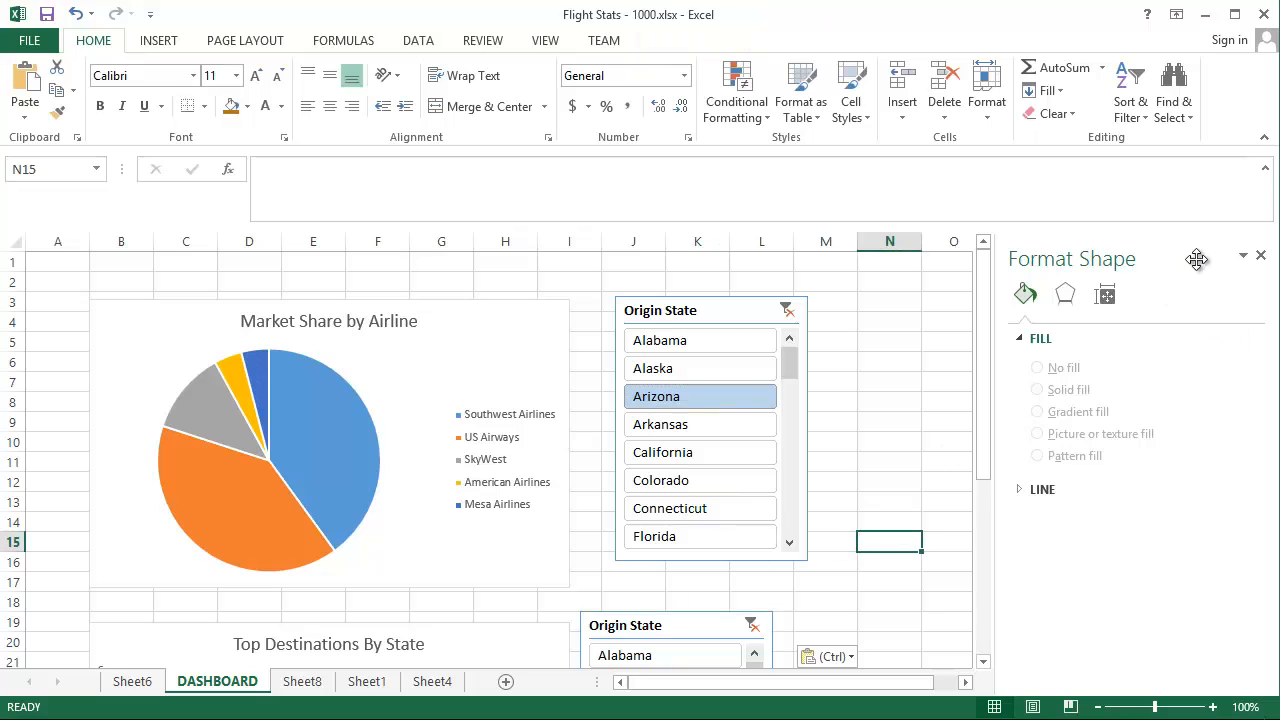
click(1260, 257)
Delete the duplicate Origin State slicer that was pasted with the Top Destinations By State chart
scroll(970, 400, down, 3)
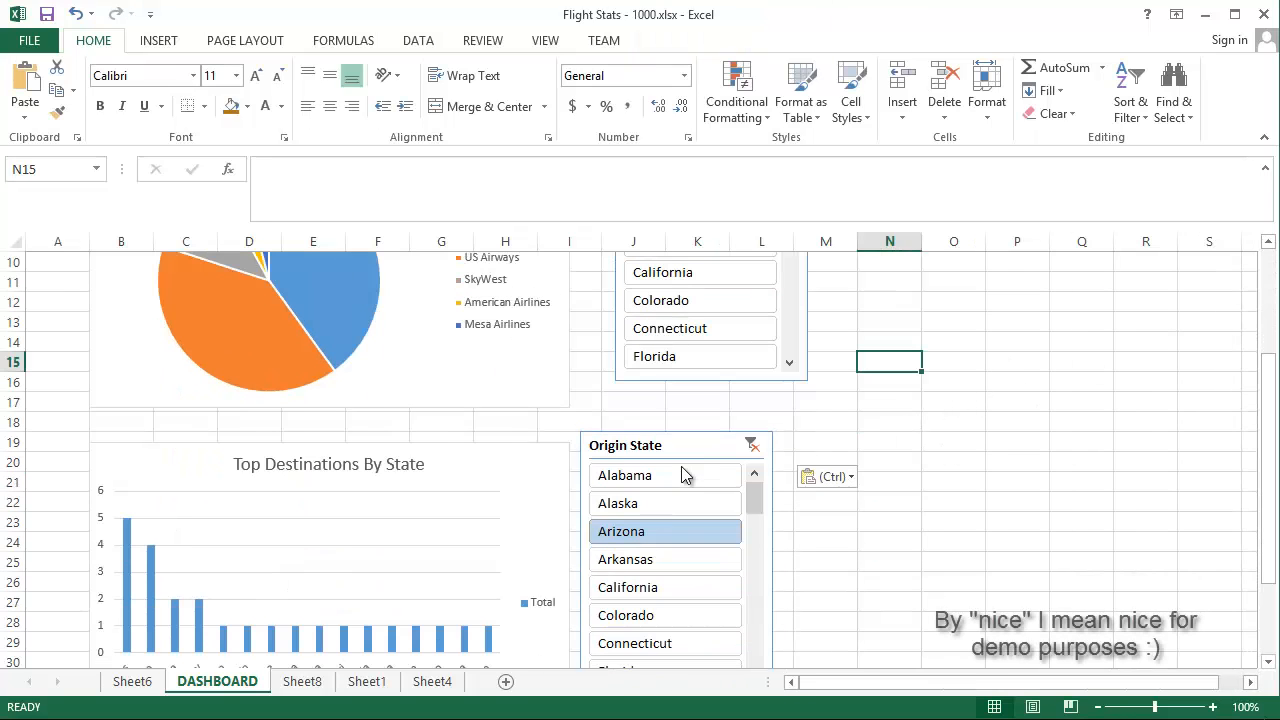
click(703, 445)
drag(703, 445, 979, 277)
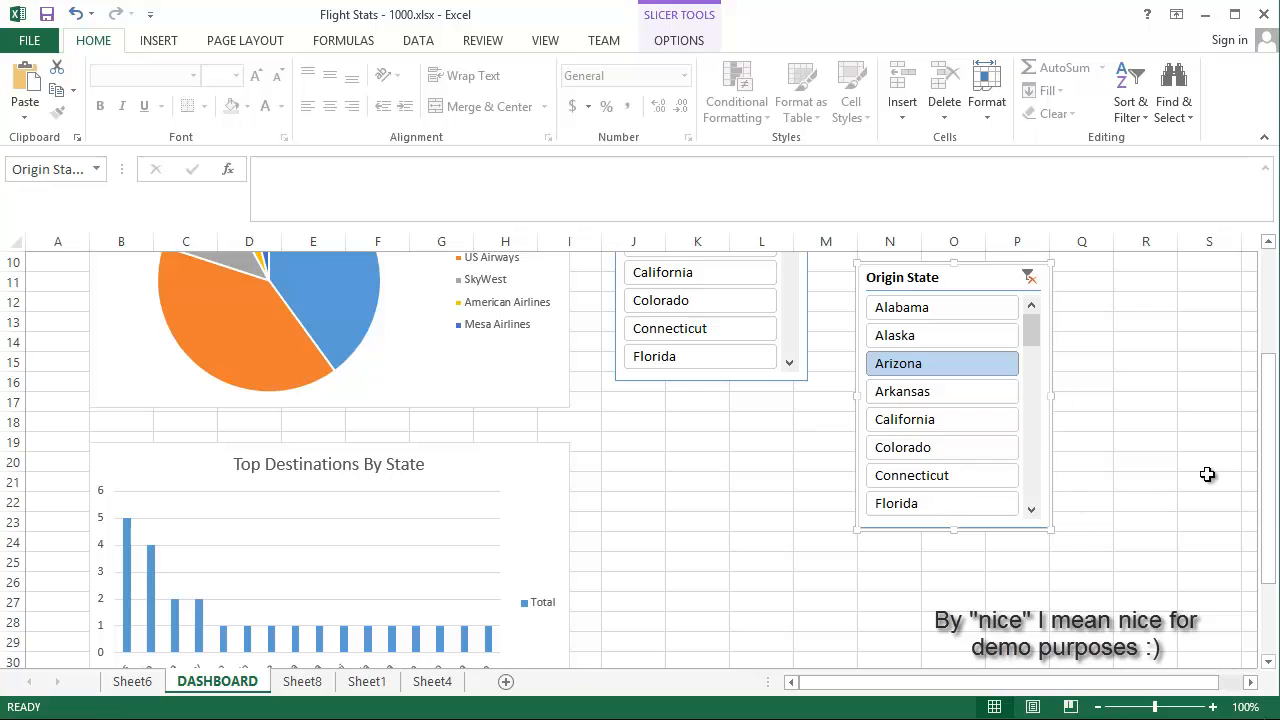
scroll(1200, 440, up, 3)
drag(857, 437, 859, 288)
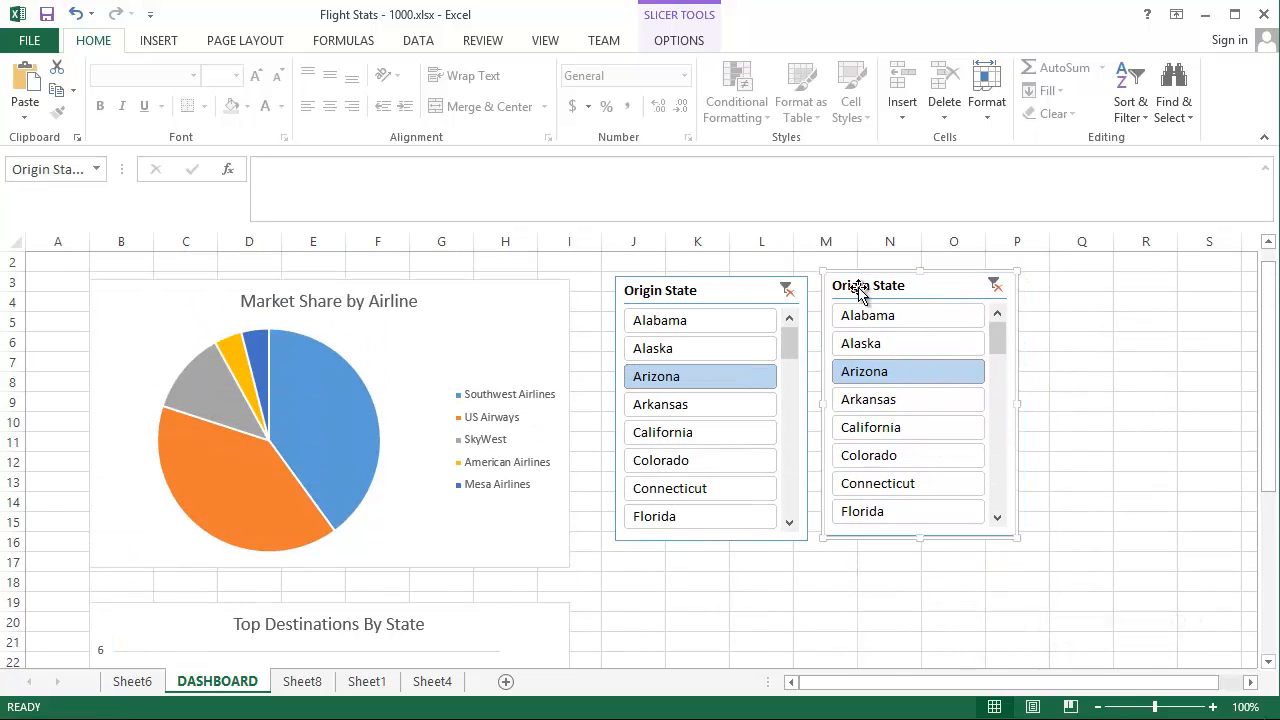
key(Delete)
Connect the remaining Origin State slicer to PivotTable4 on Sheet8 in addition to PivotTable3
right_click(721, 290)
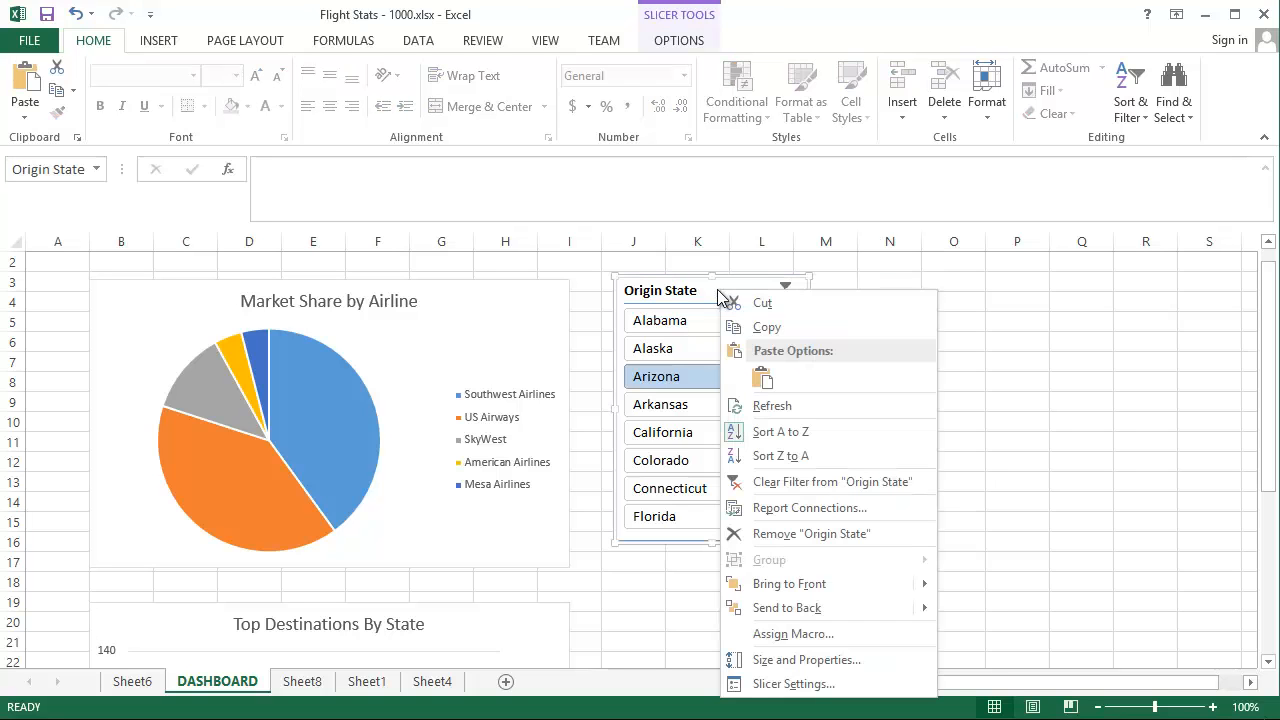
click(809, 512)
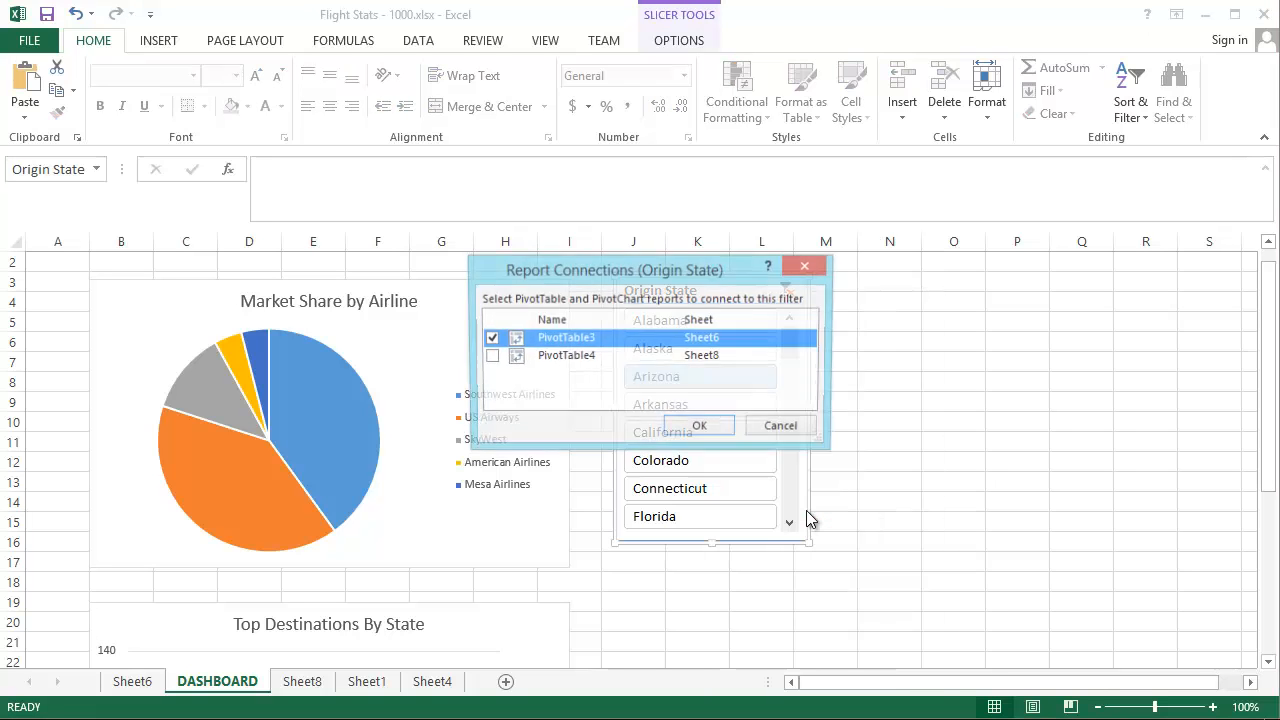
click(490, 358)
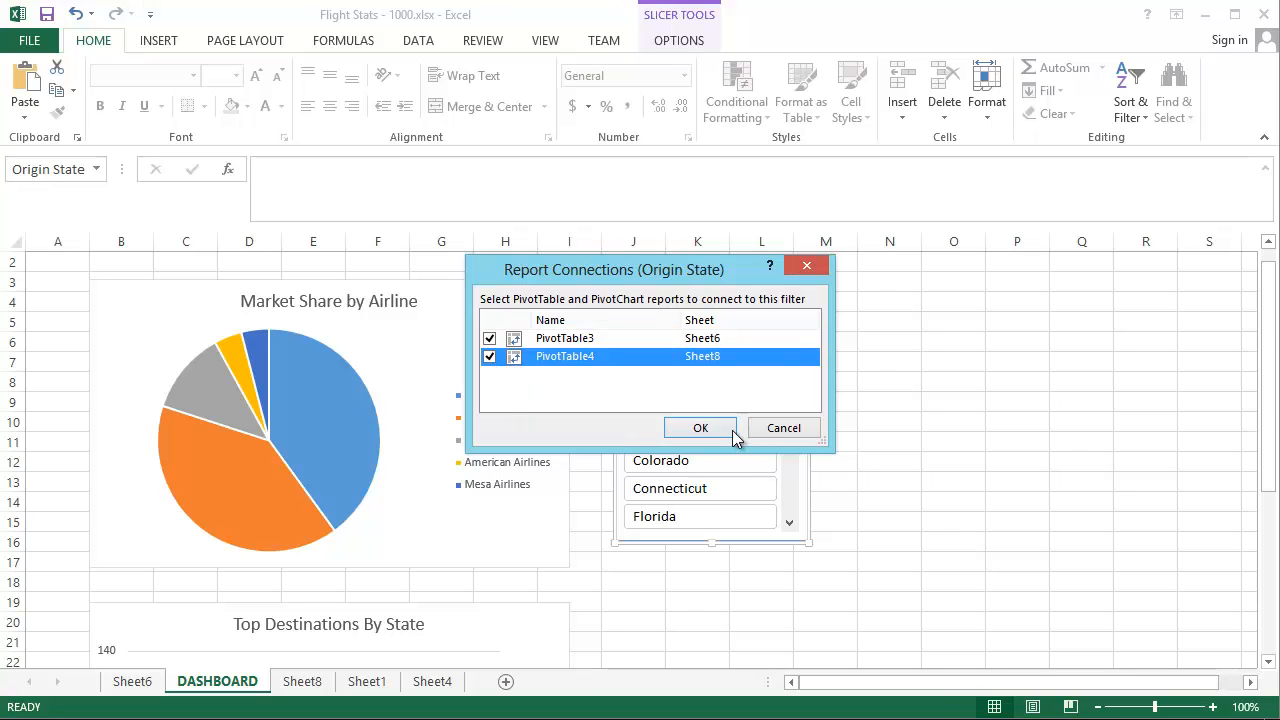
click(701, 428)
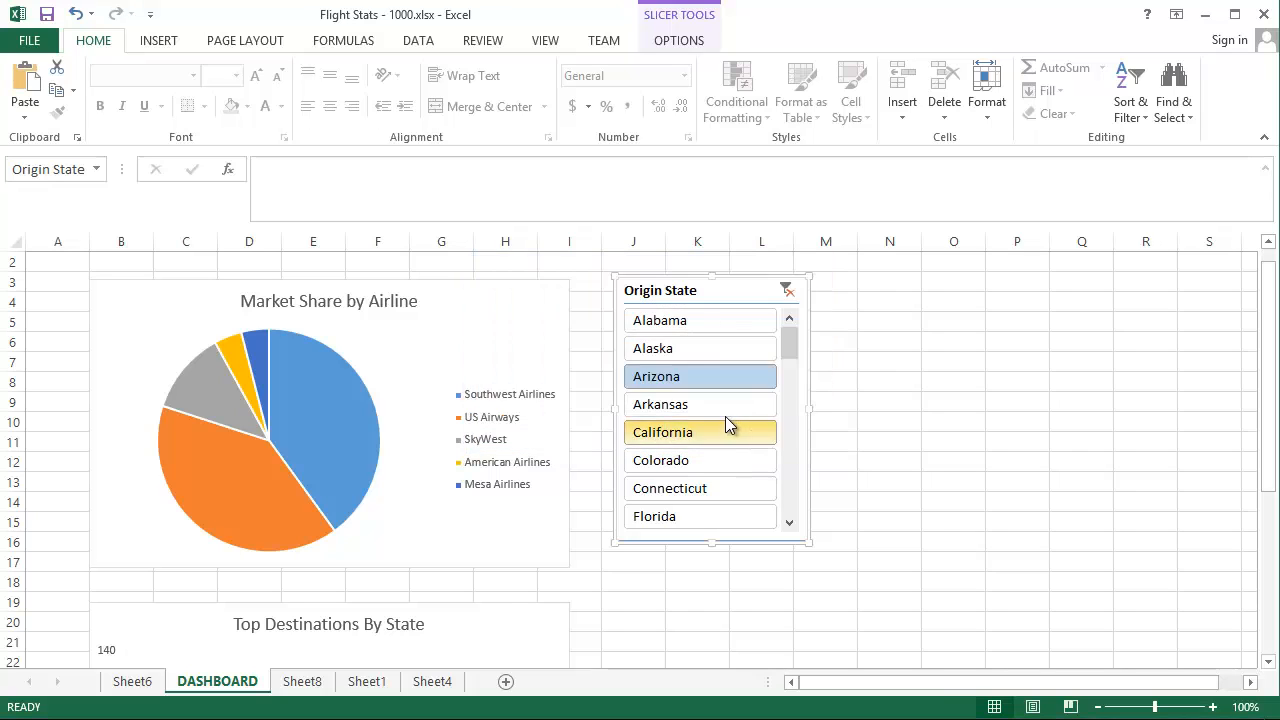
click(590, 575)
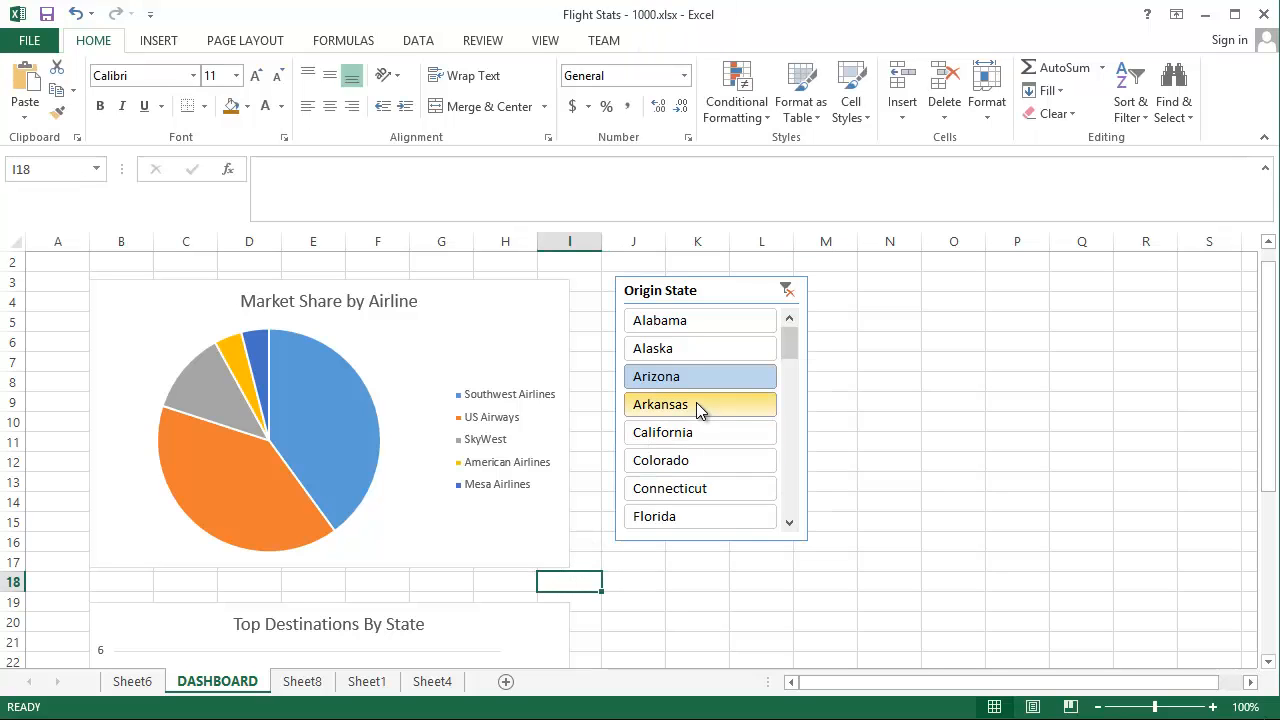
Add California and Arkansas to the Arizona selection in the slicer and check the Top Destinations By State chart
ctrl+click(697, 440)
ctrl+click(691, 408)
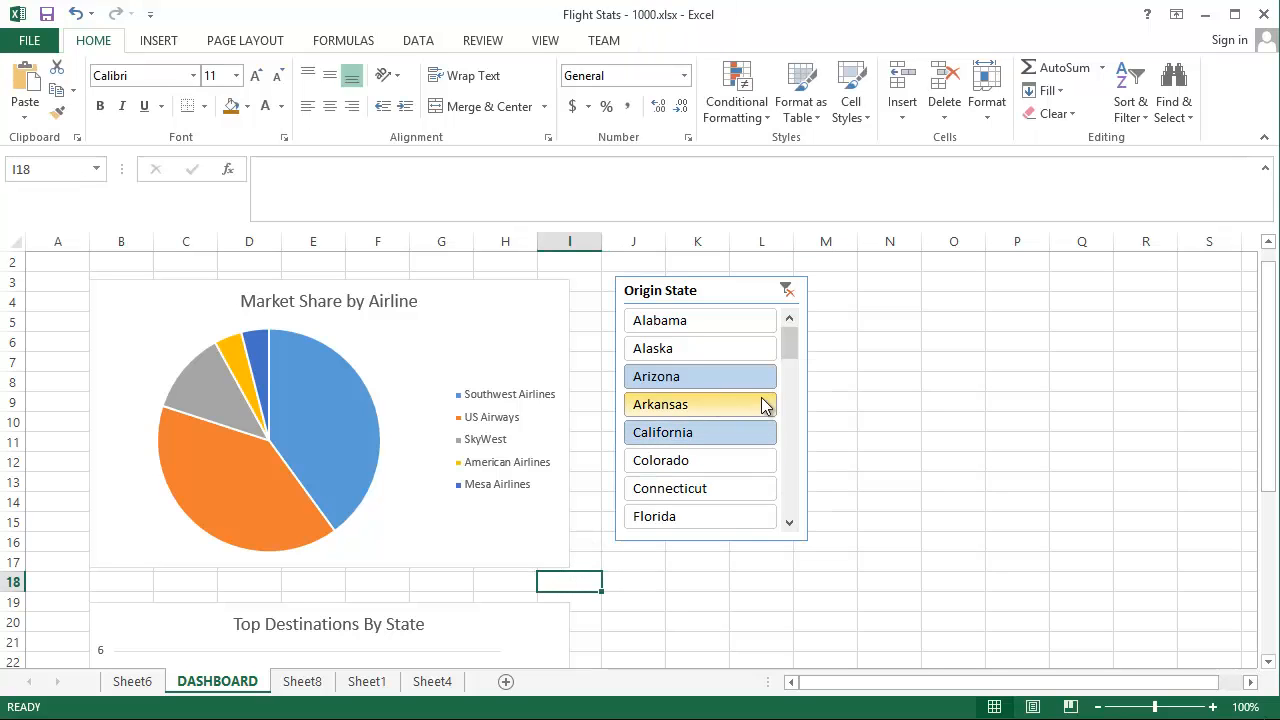
scroll(639, 506, down, 1)
scroll(642, 509, down, 4)
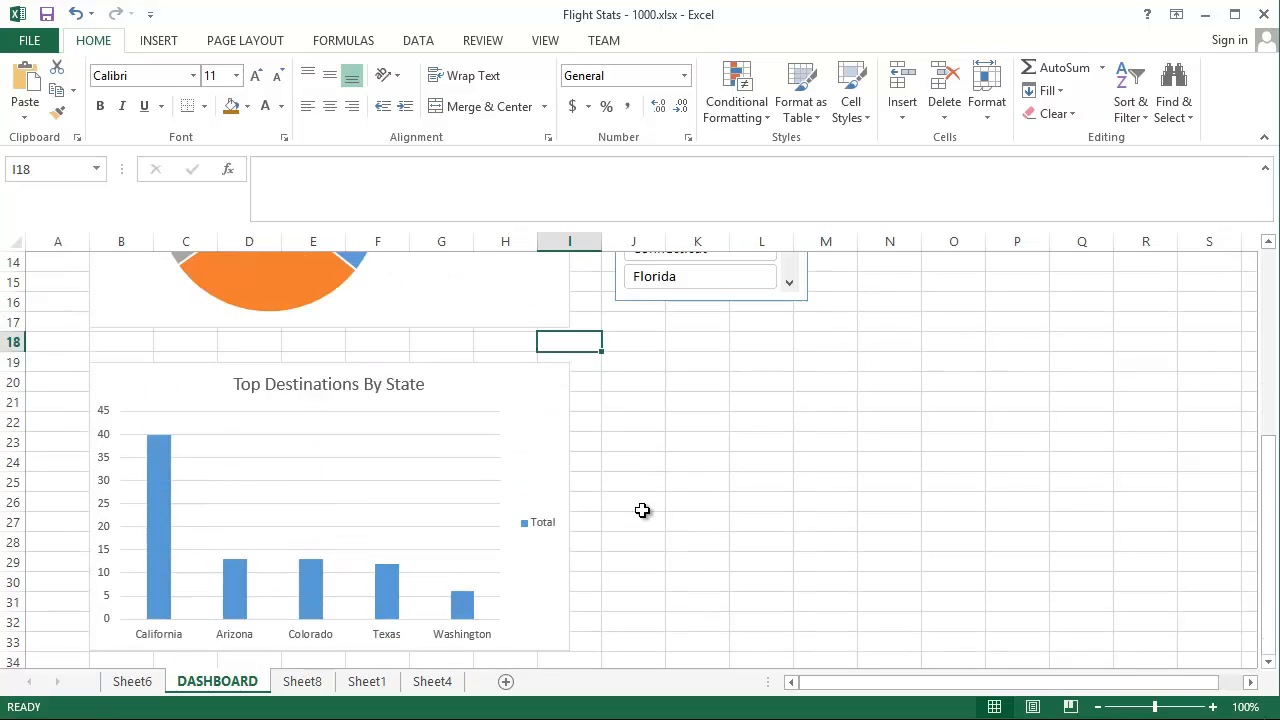
scroll(643, 520, up, 4)
Move the Top Destinations By State chart to the right of the Origin State slicer, in line with the market share chart
drag(457, 620, 1089, 328)
ctrl+scroll(600, 424, down, 1)
ctrl+scroll(603, 424, down, 1)
click(640, 310)
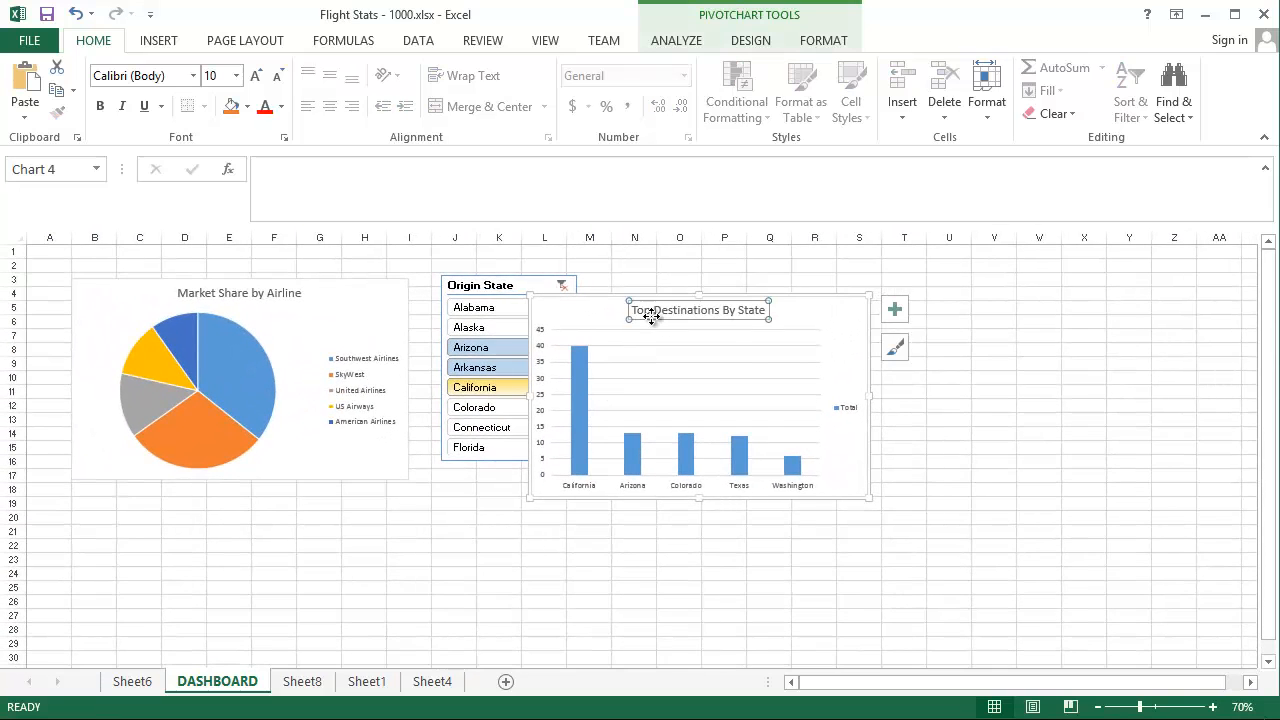
drag(674, 307, 774, 347)
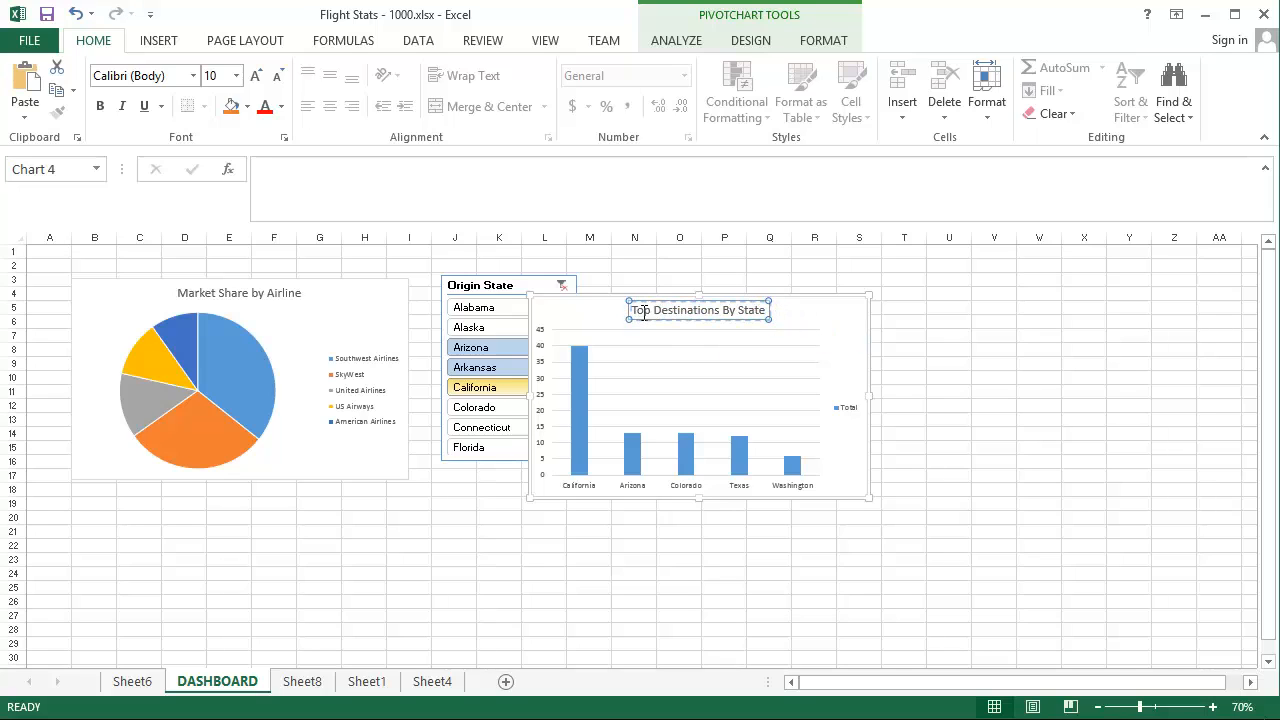
drag(586, 314, 663, 289)
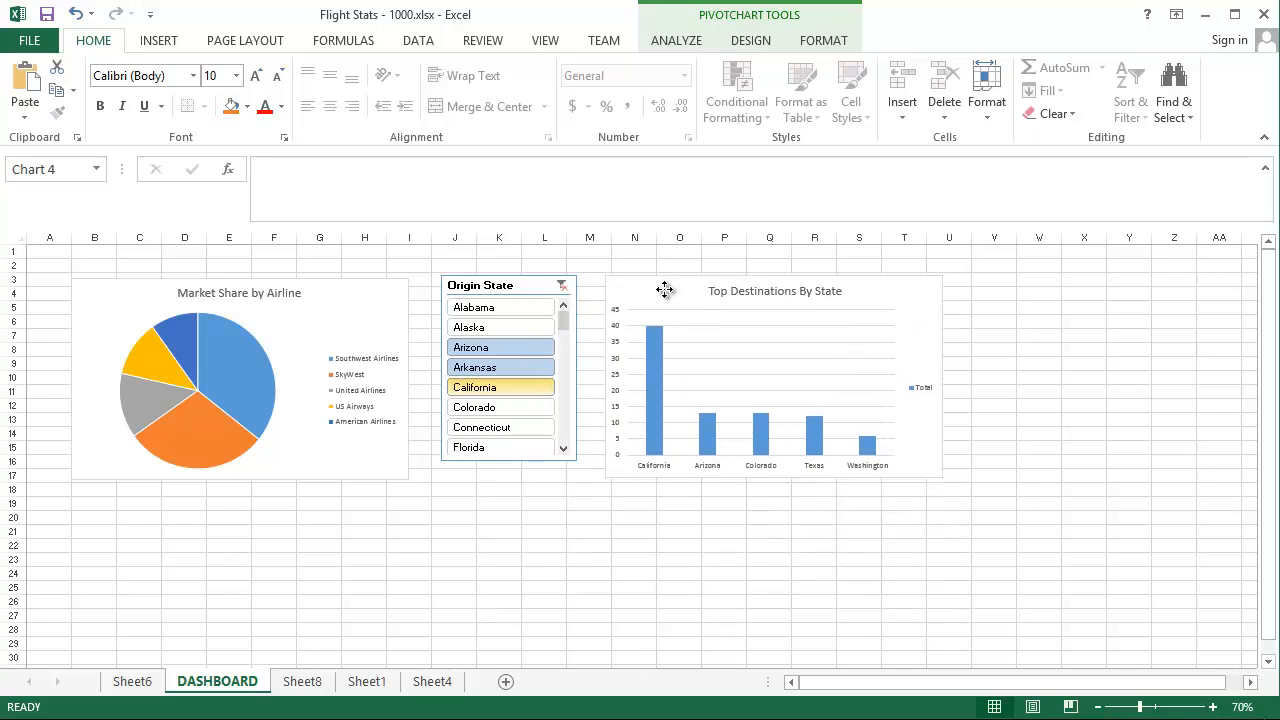
Try single origin states in the slicer, including Alaska and California, ending with both dashboard charts filtered to Colorado
click(528, 347)
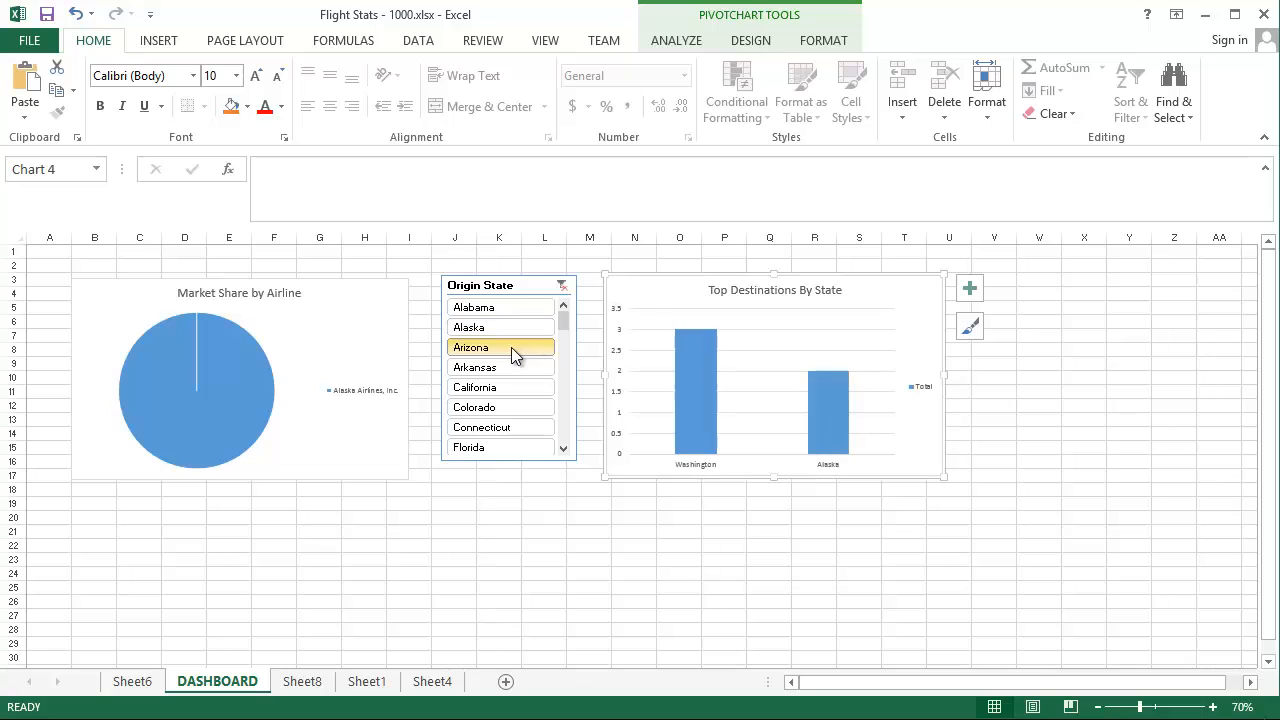
ctrl+click(512, 368)
click(513, 388)
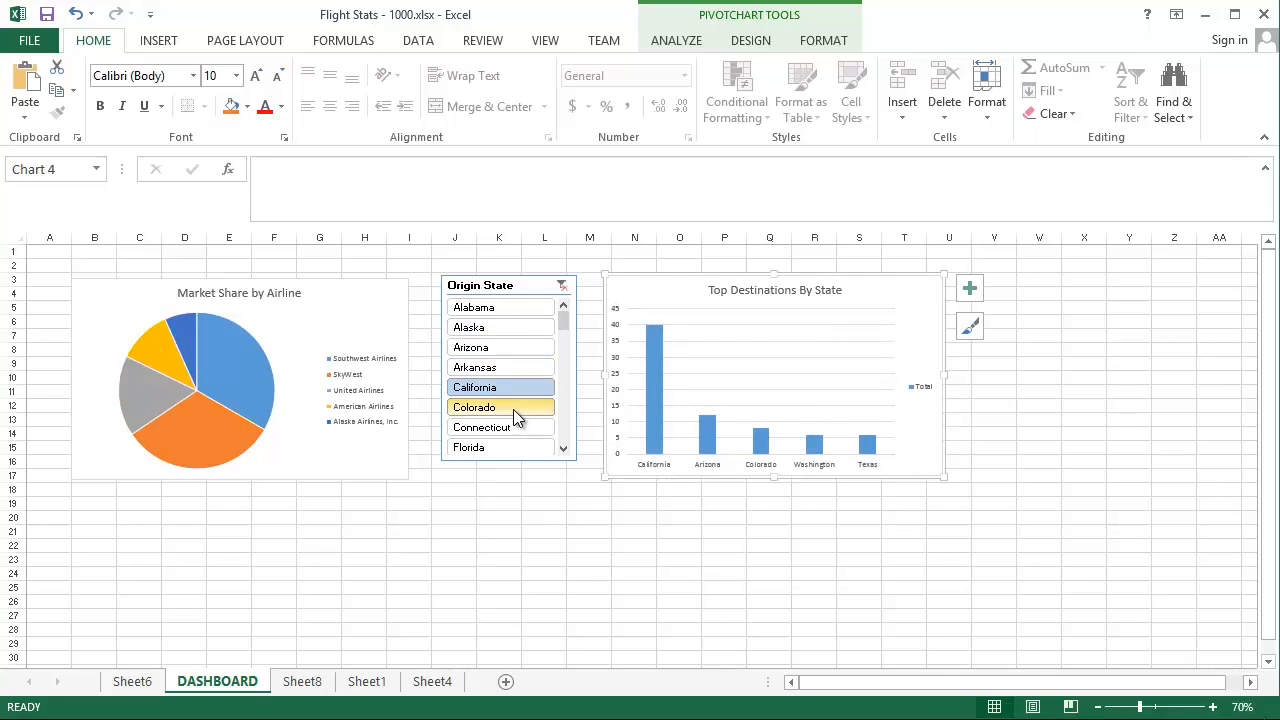
click(513, 408)
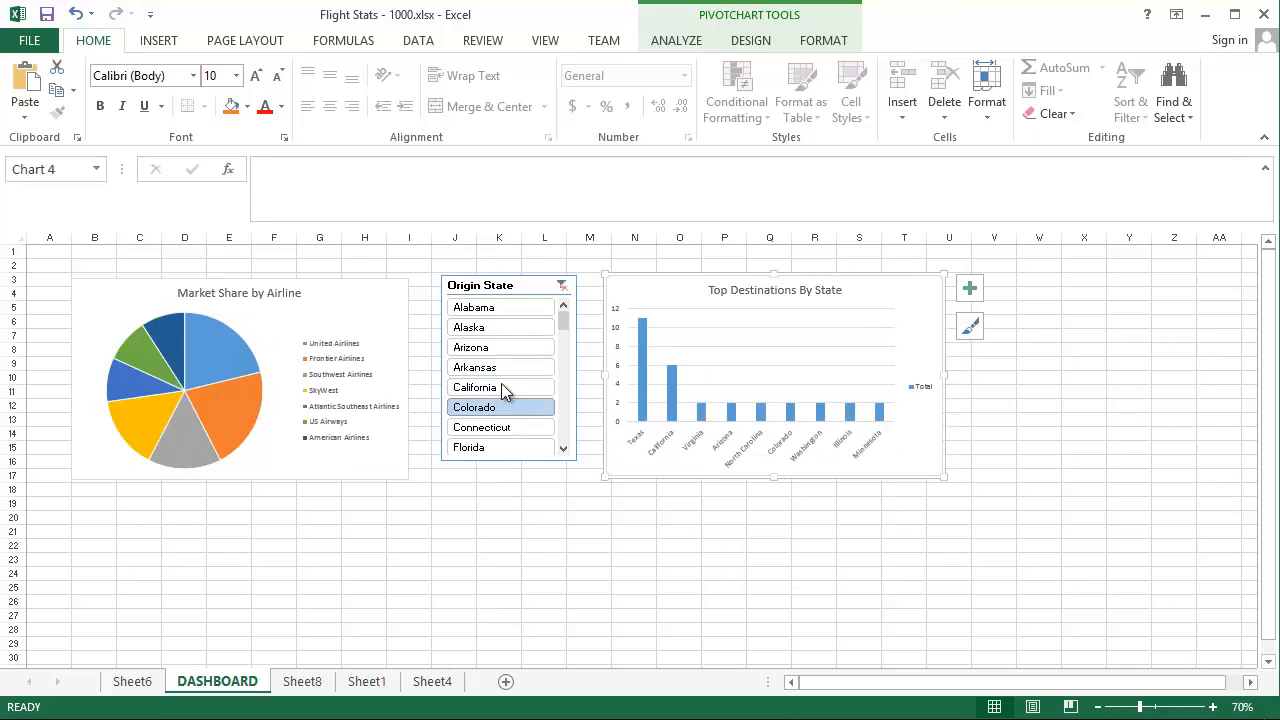
Set the Origin State slicer's layout to 2 columns and widen the slicer until its buttons are about 1.27" wide
right_click(539, 286)
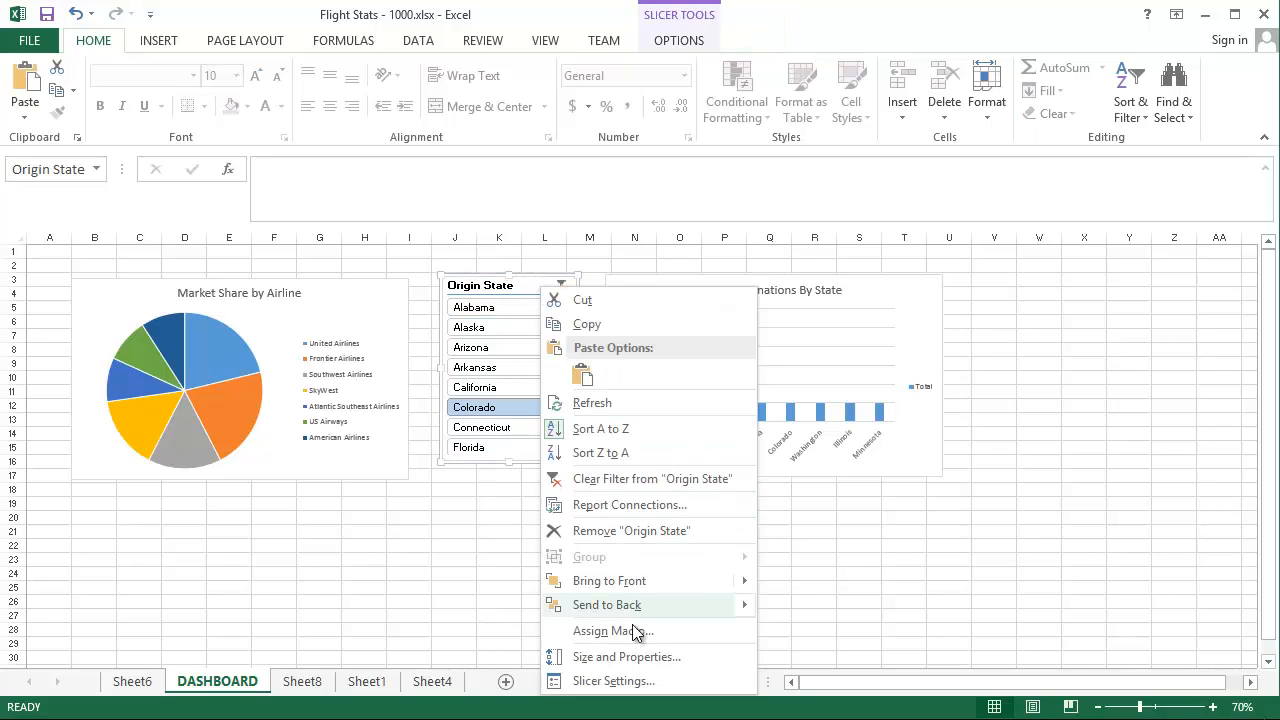
click(628, 659)
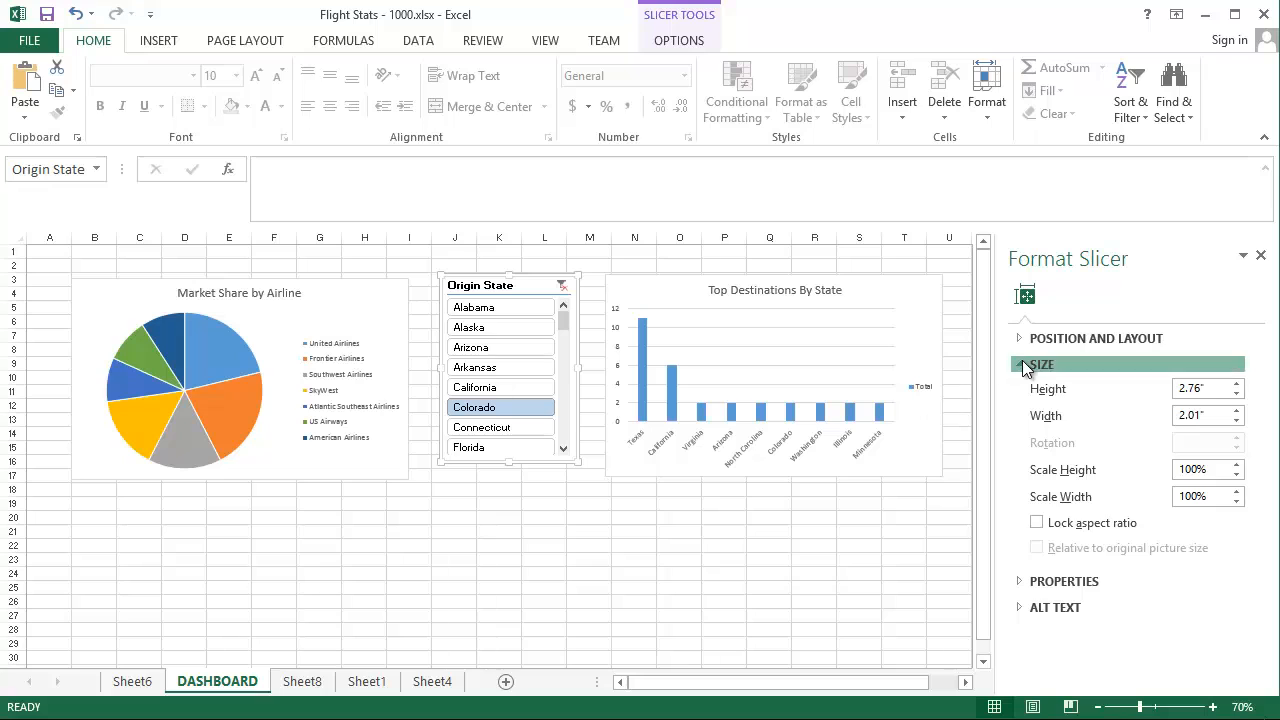
click(1020, 363)
click(1018, 339)
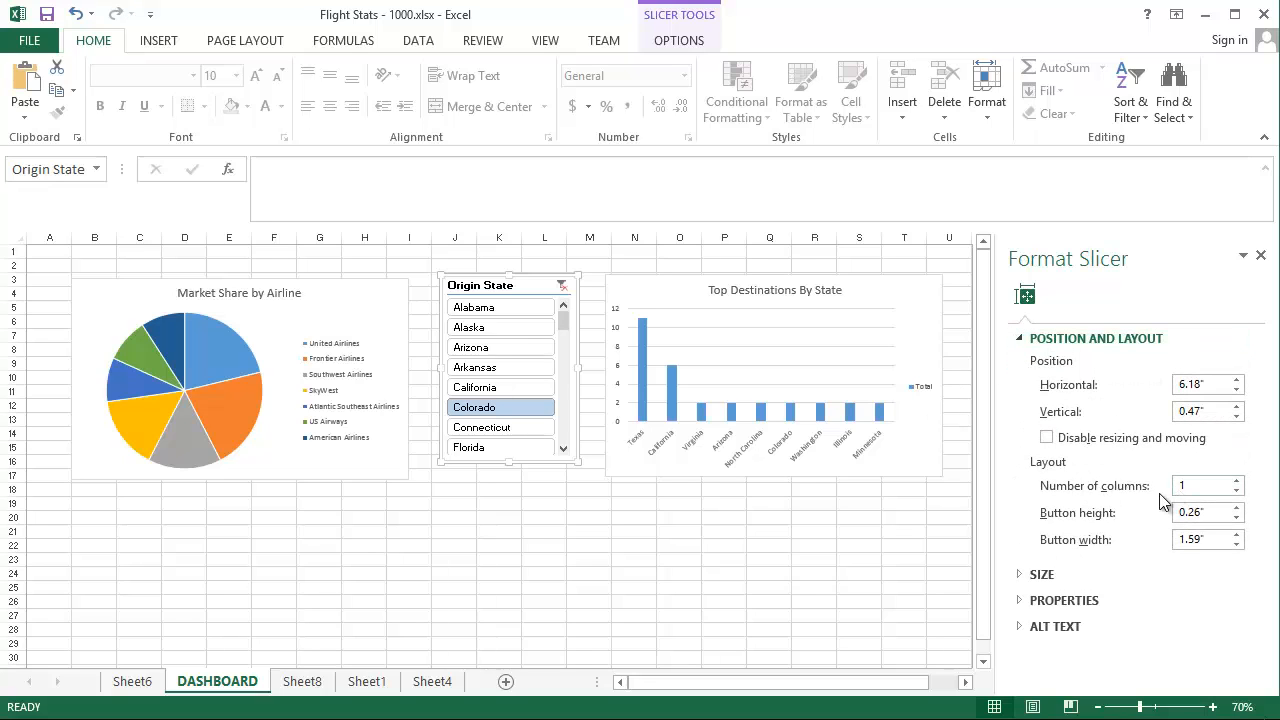
click(1236, 480)
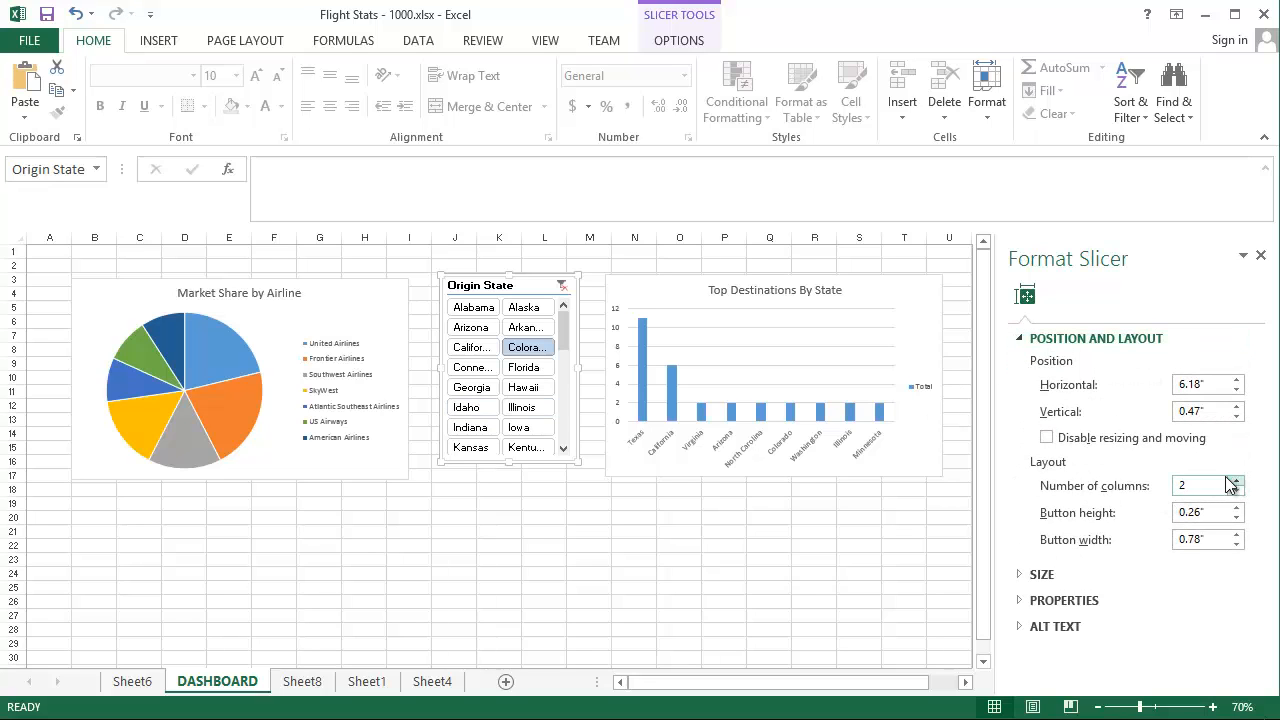
click(675, 514)
click(580, 368)
drag(578, 368, 641, 368)
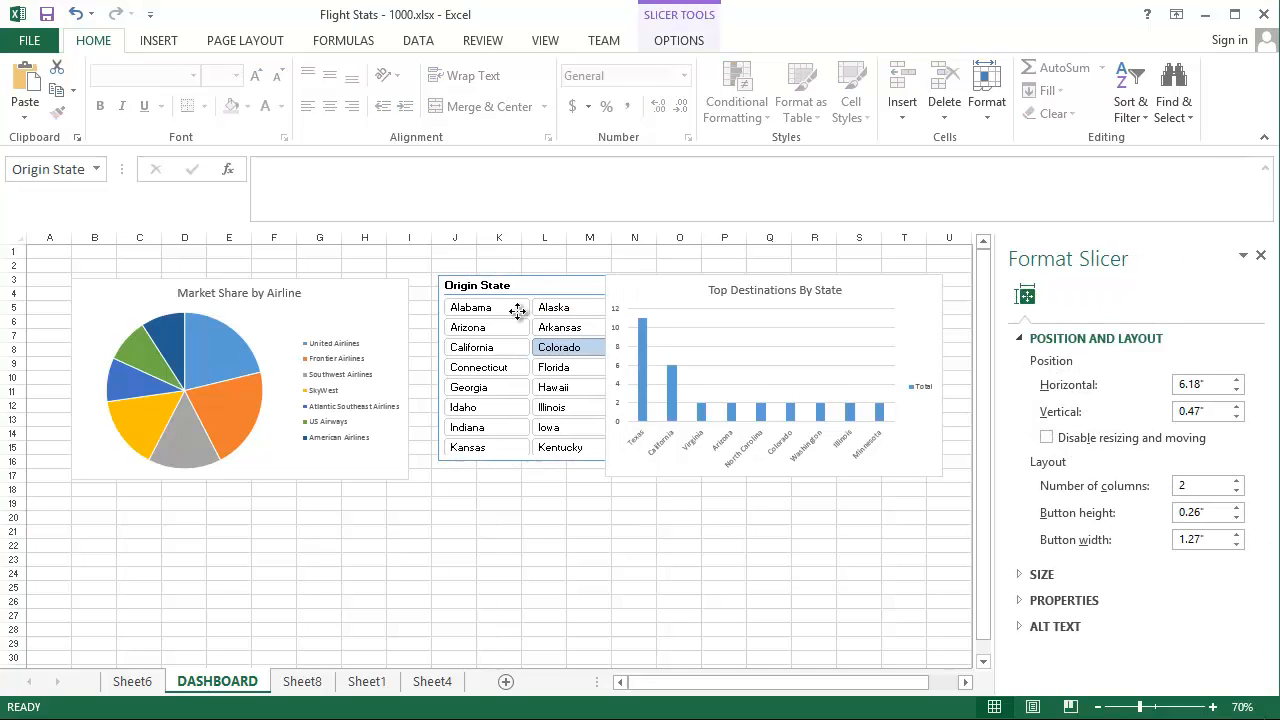
Move the Origin State slicer directly below the Market Share by Airline chart and deselect it
drag(484, 285, 177, 491)
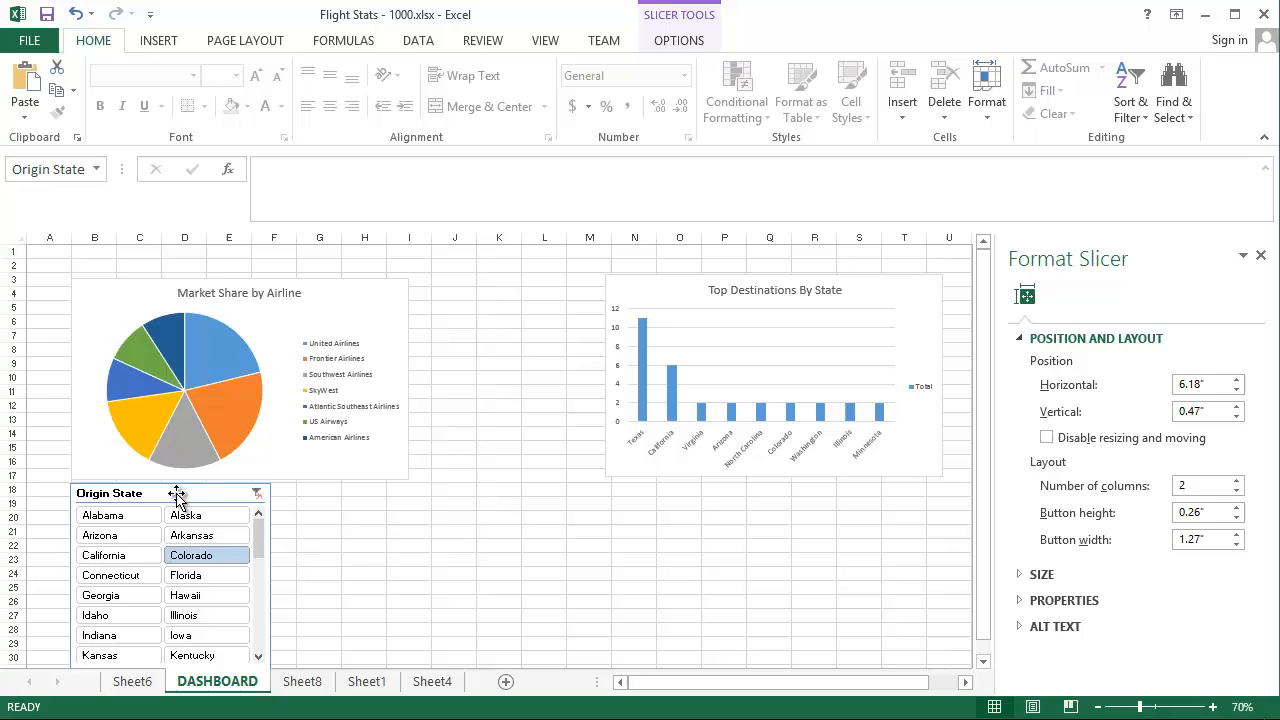
click(345, 550)
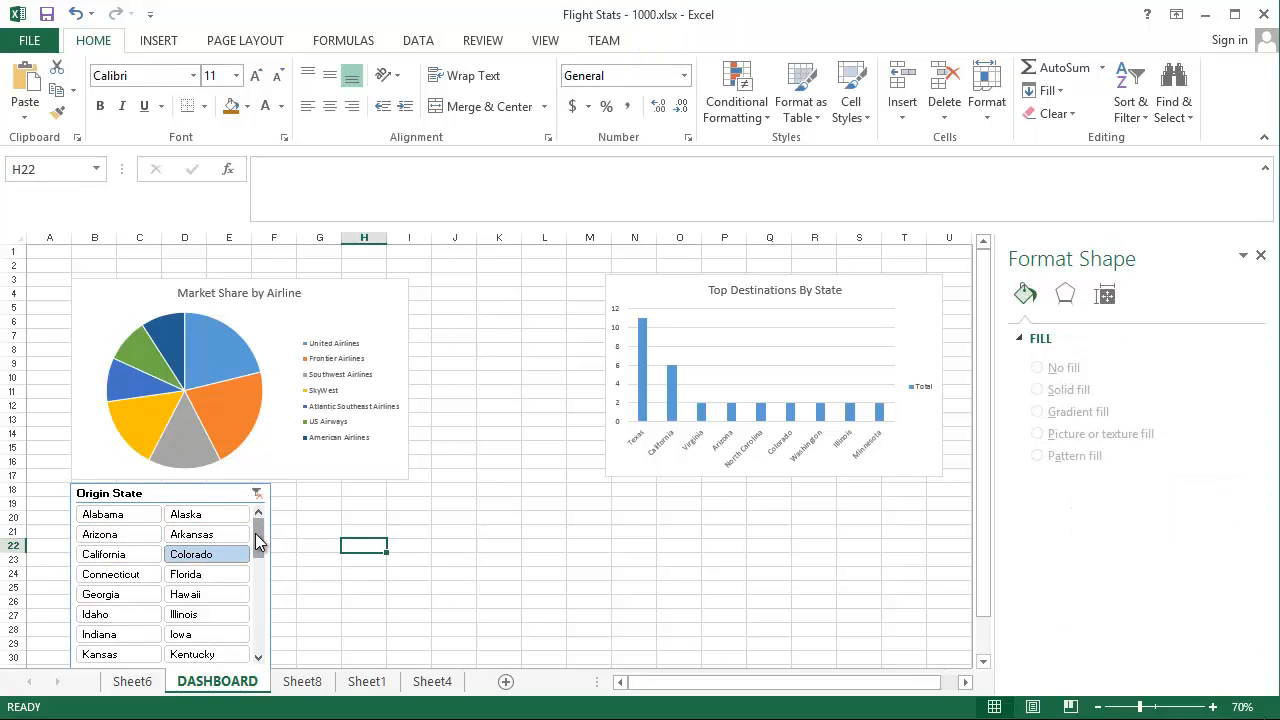
mouse_move(258, 528)
mouse_down()
mouse_move(258, 648)
mouse_move(265, 510)
mouse_up()
Try California alone, then Arkansas combined with Arizona, Alabama and Alaska in the Origin State slicer, and clear its filter
click(110, 554)
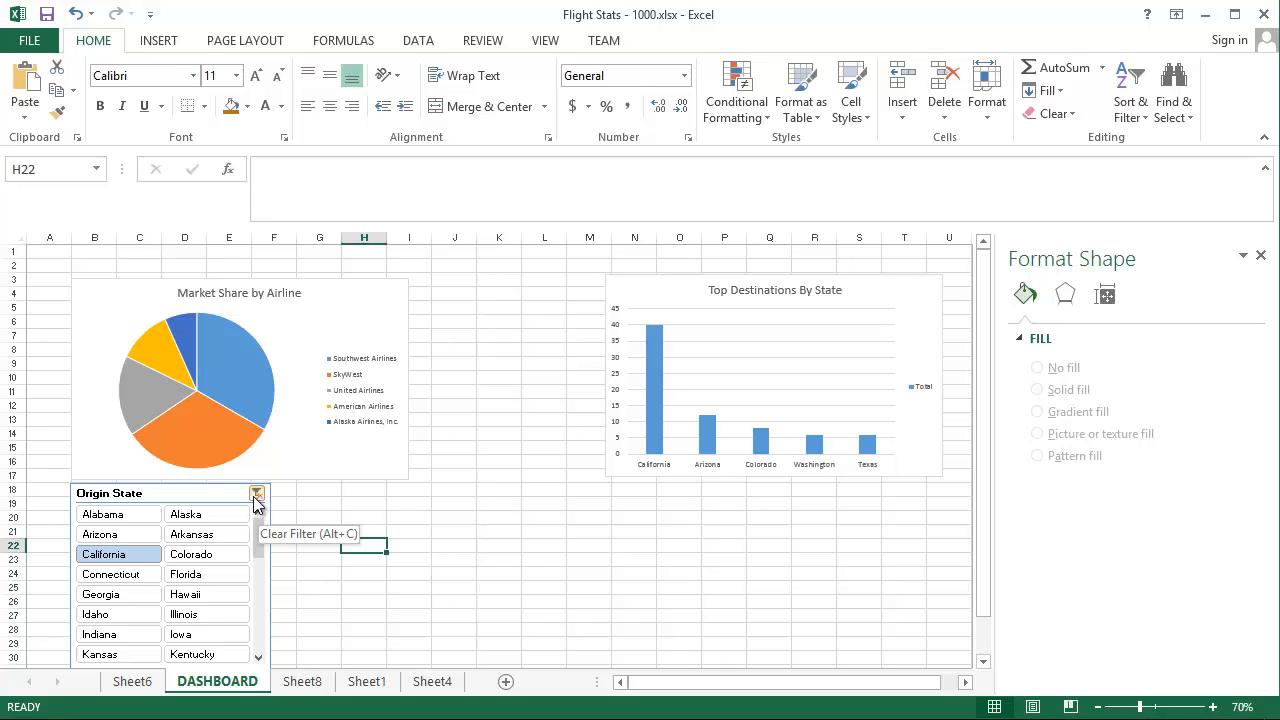
click(256, 494)
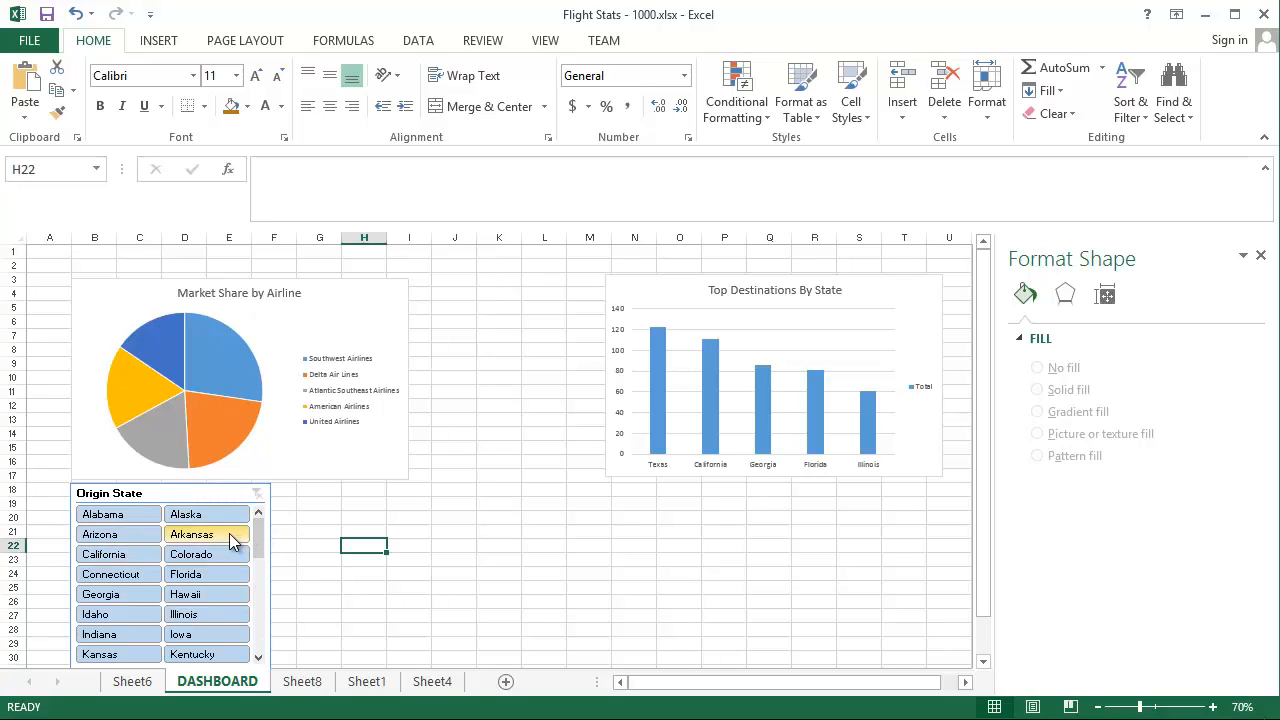
click(215, 534)
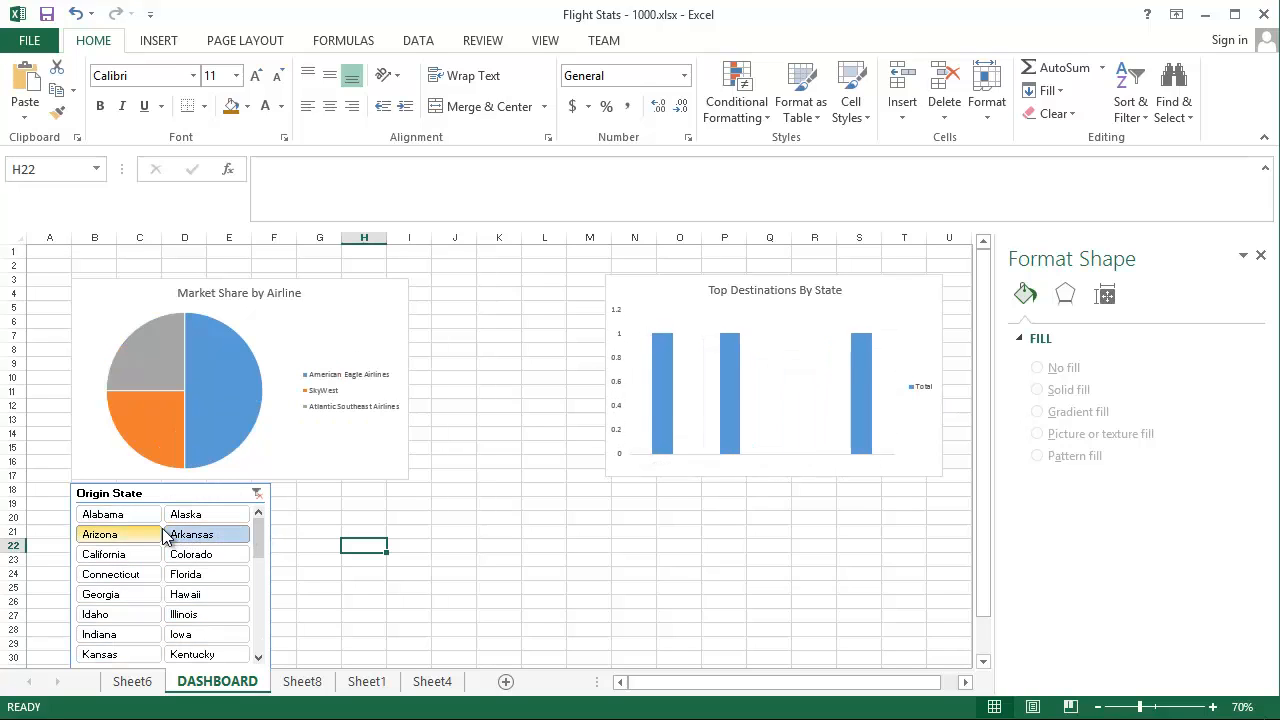
ctrl+click(154, 533)
ctrl+click(152, 517)
ctrl+click(184, 517)
click(257, 493)
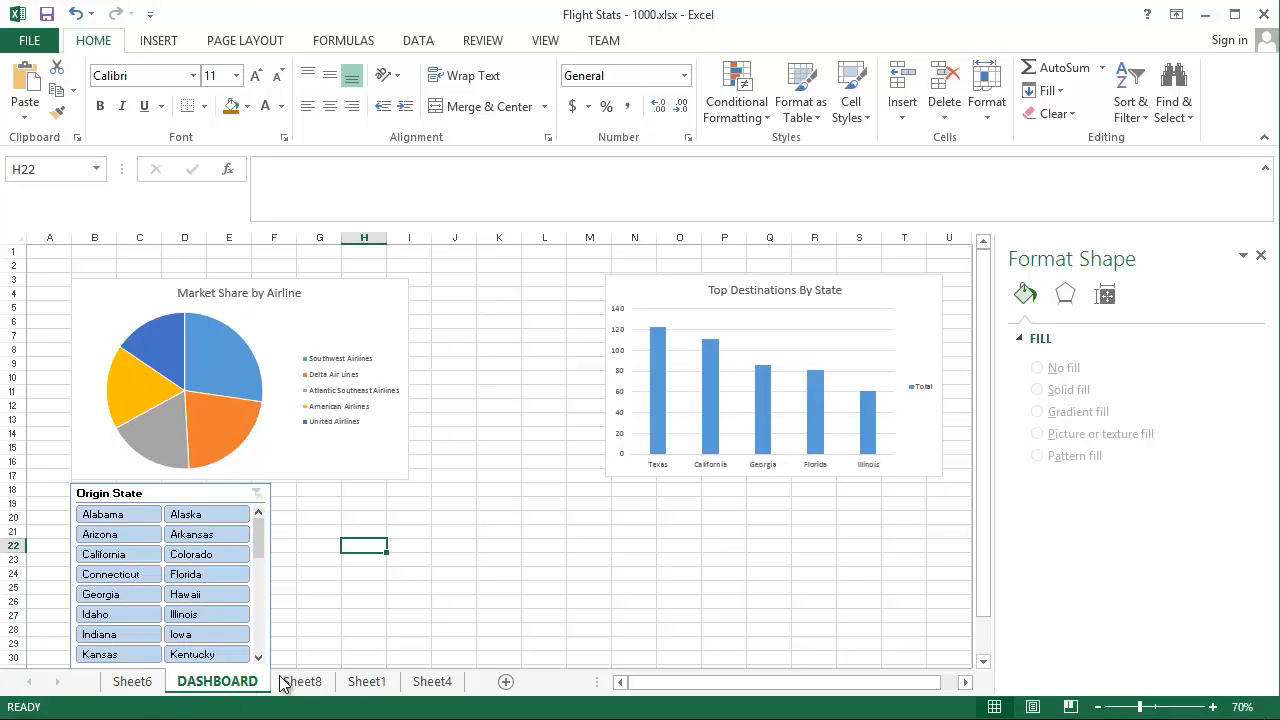
Close the formatting pane and create a PivotTable on a new worksheet from the flight data in Sheet1
click(385, 688)
click(345, 486)
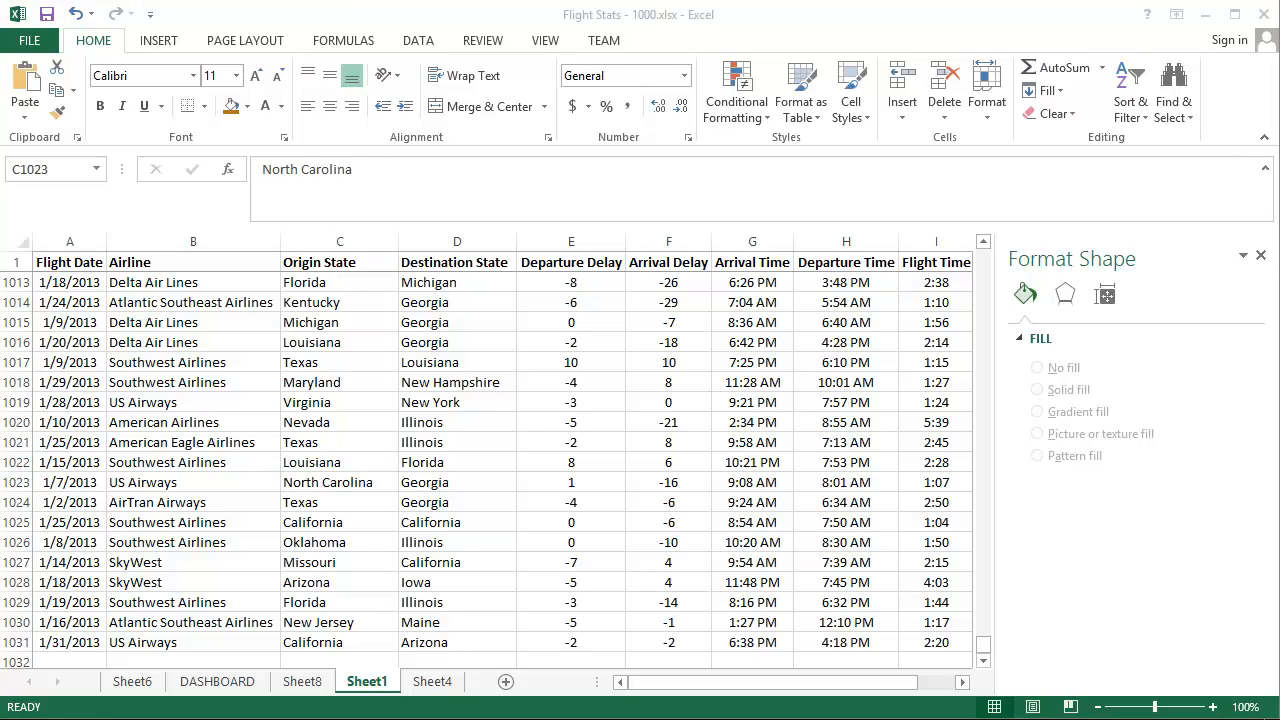
click(1260, 257)
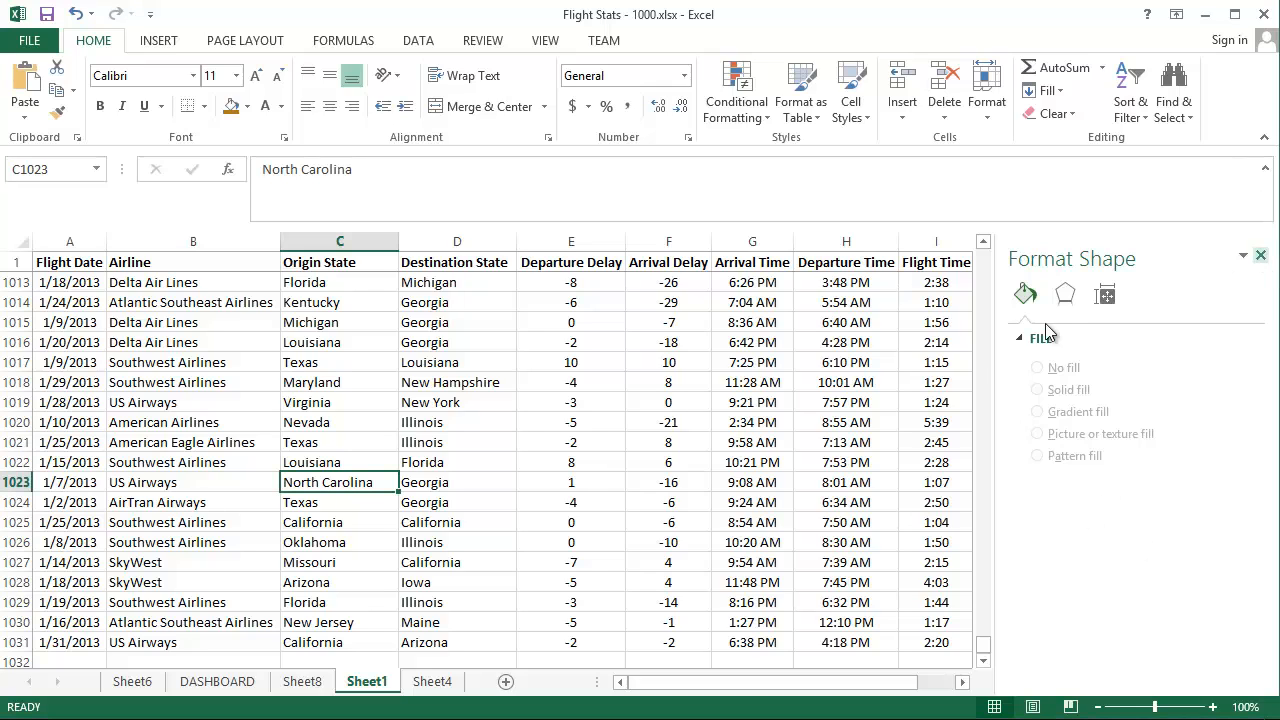
click(1262, 257)
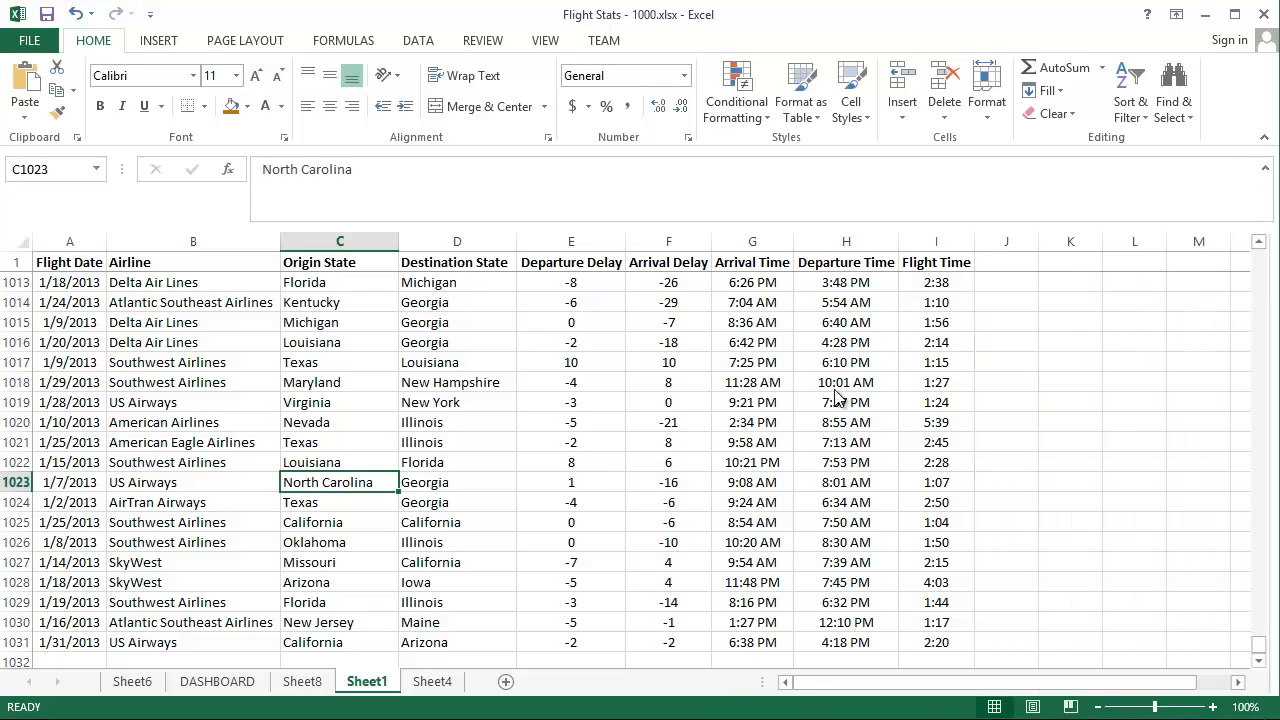
click(822, 388)
click(159, 40)
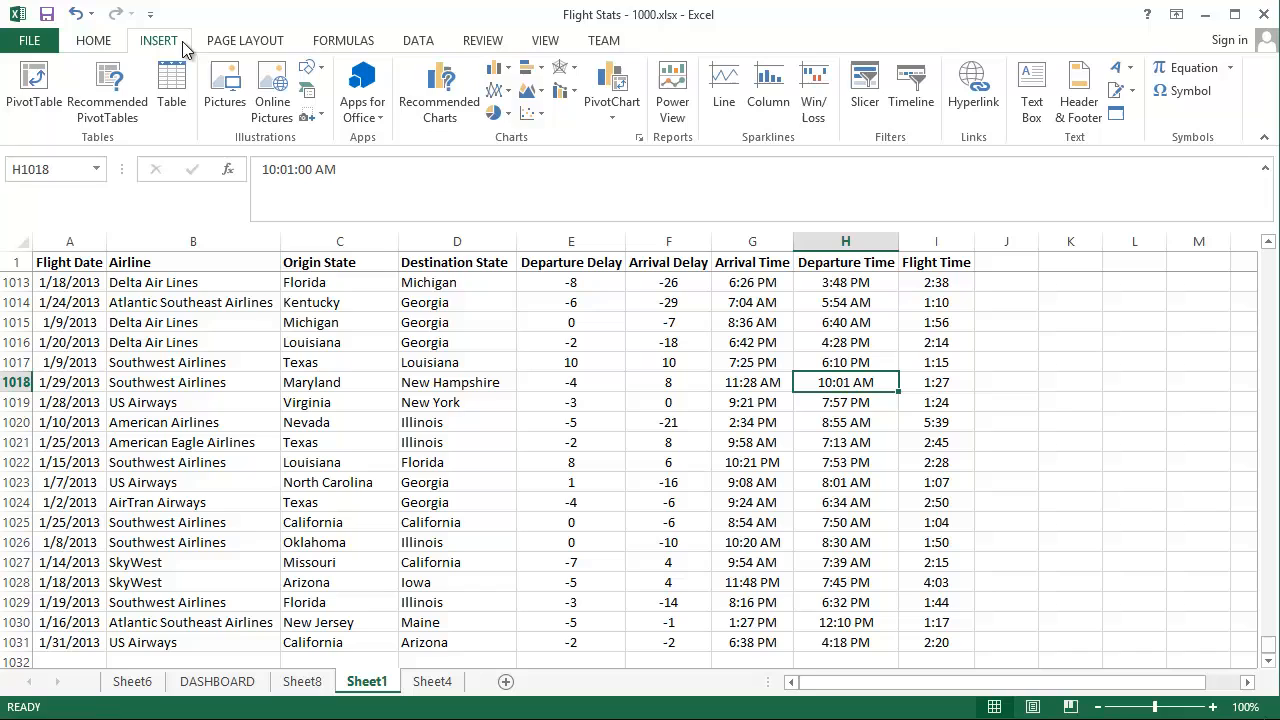
click(34, 85)
click(522, 498)
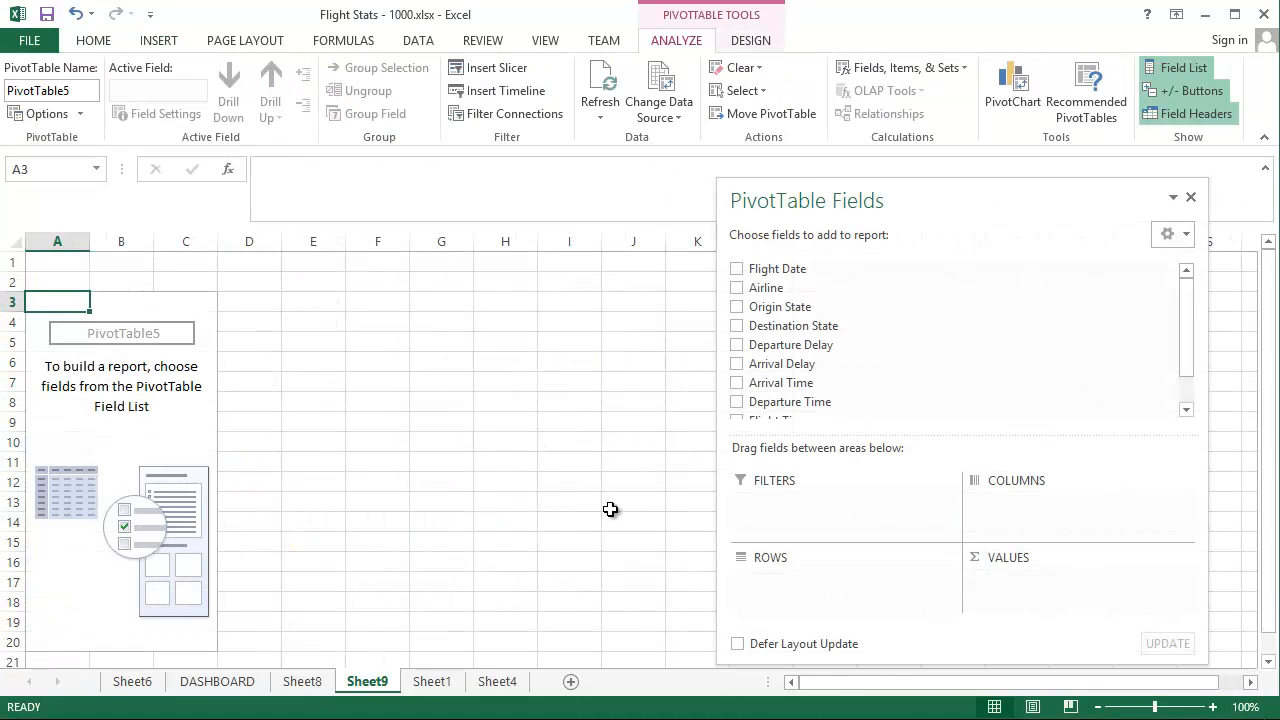
Add Airline to the PivotTable's rows and Departure Delay to its values
click(737, 290)
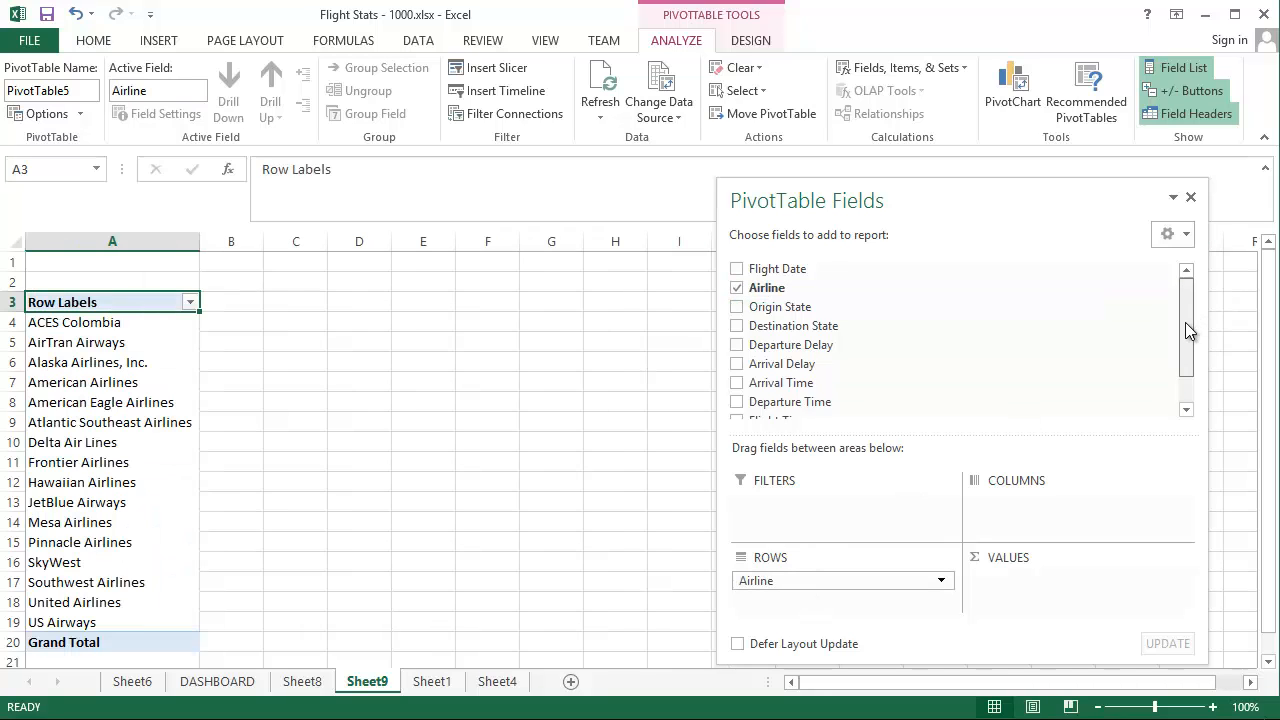
scroll(1186, 329, down, 1)
click(737, 306)
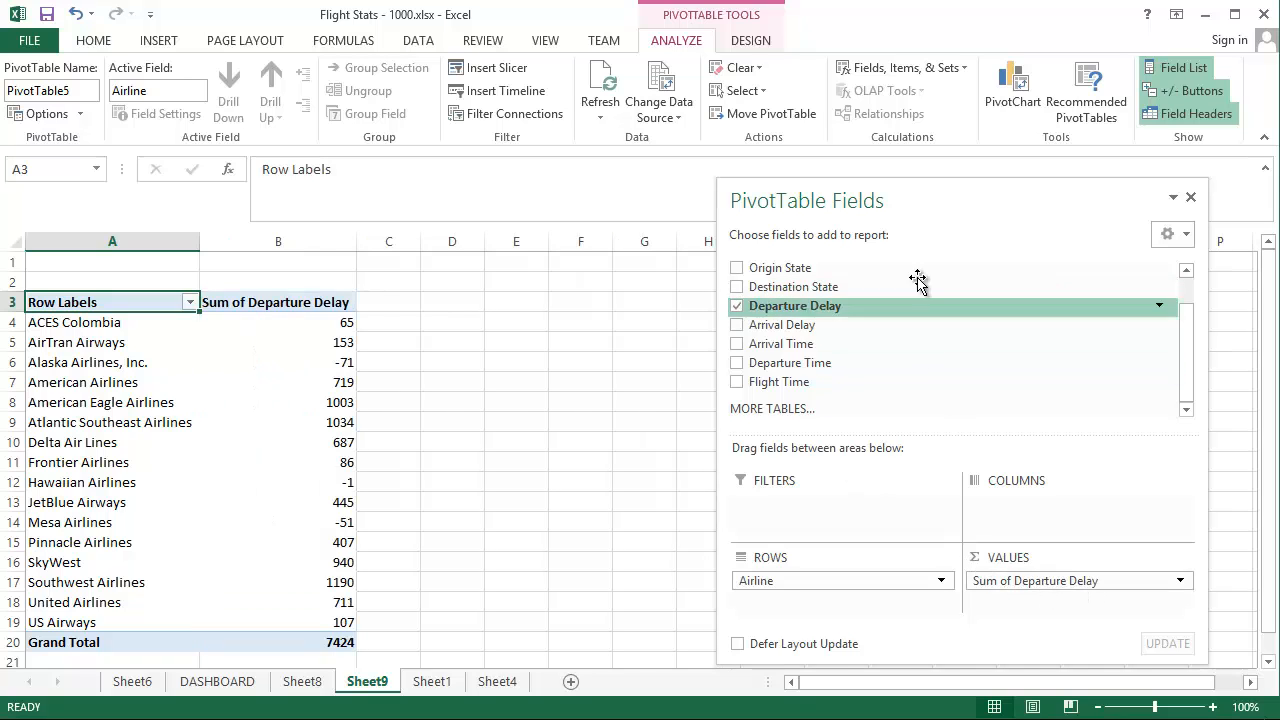
Summarize the Departure Delay value field by Average instead of Sum
drag(915, 200, 788, 63)
click(978, 444)
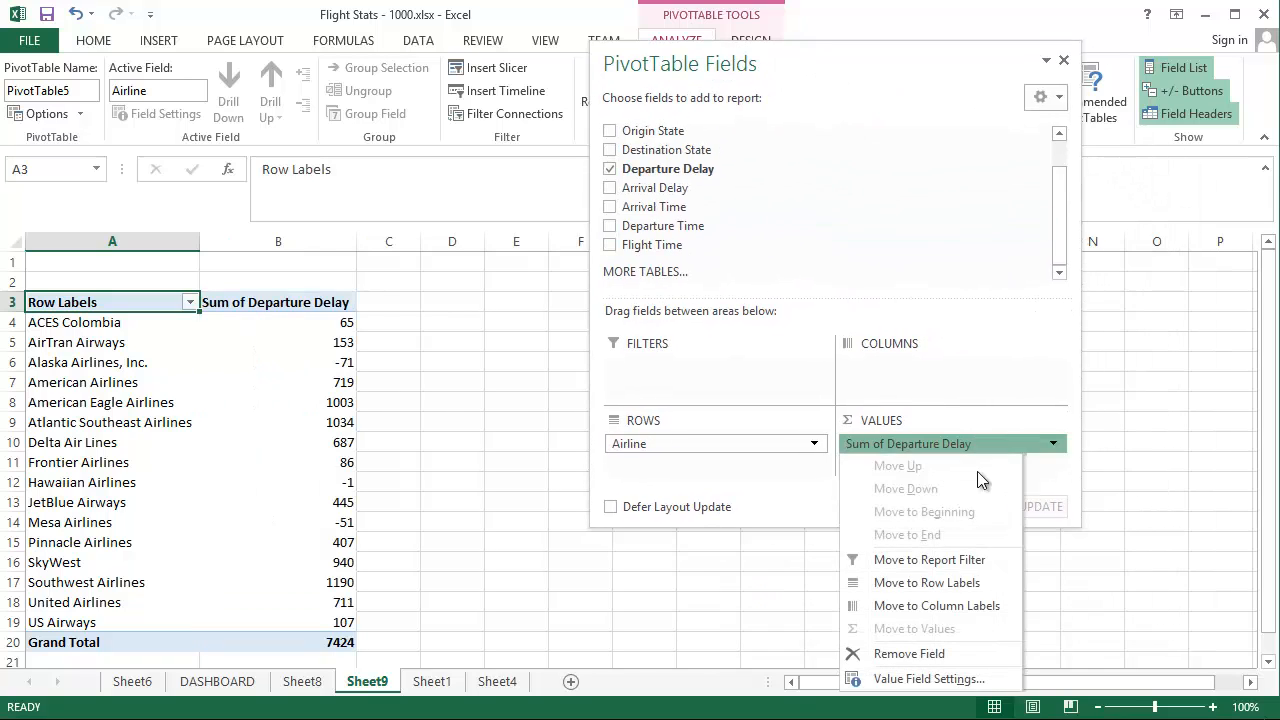
click(895, 679)
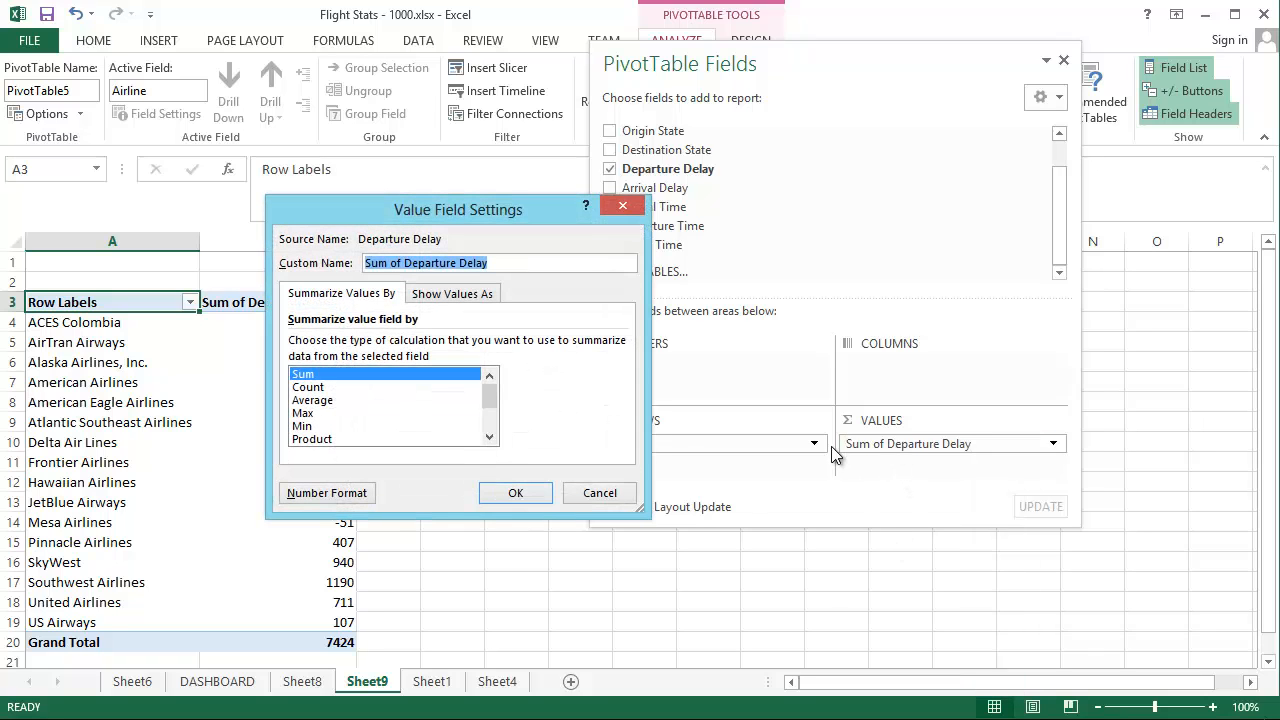
click(346, 400)
click(515, 492)
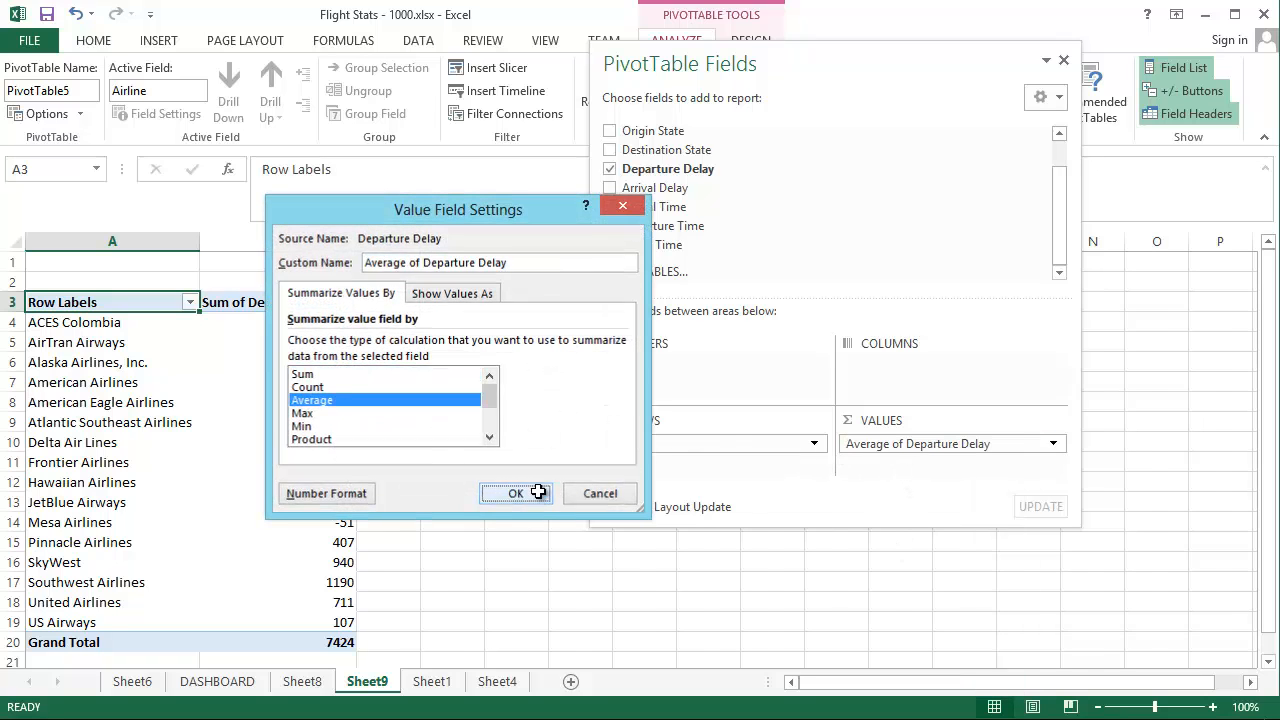
click(414, 462)
Sort the PivotTable's airlines in descending order by Average of Departure Delay
click(189, 302)
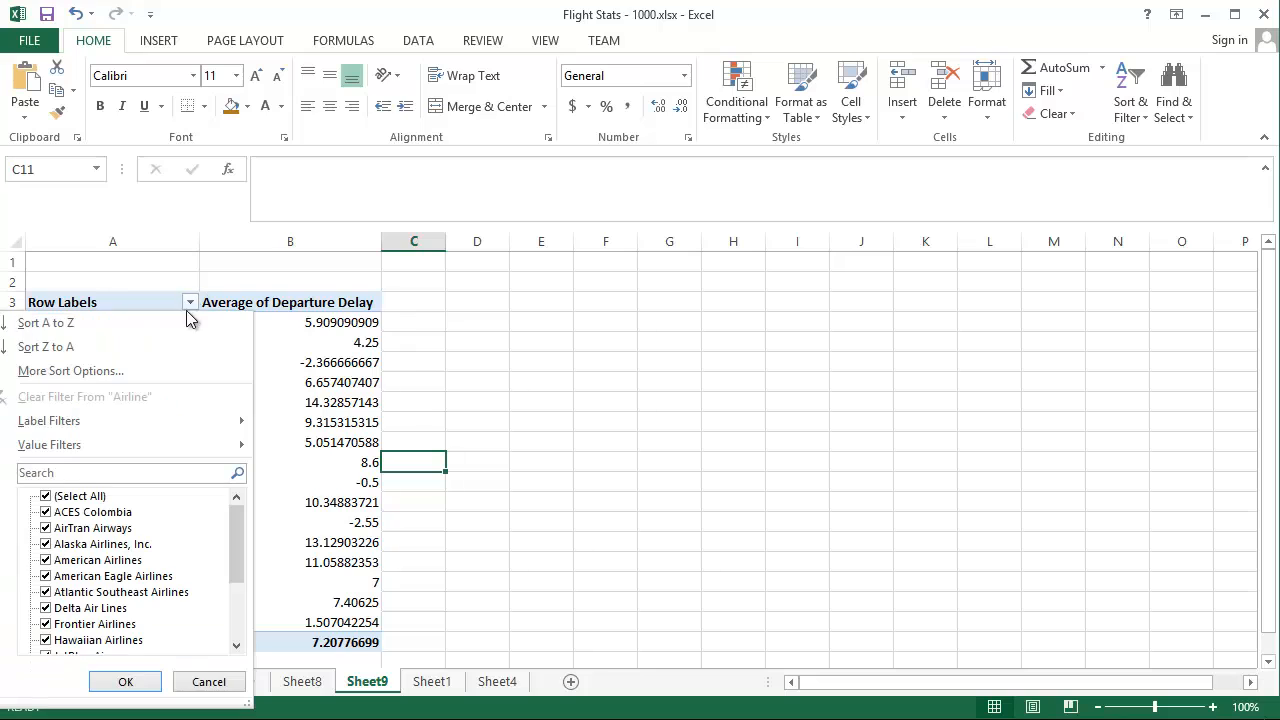
click(165, 377)
click(360, 340)
click(372, 350)
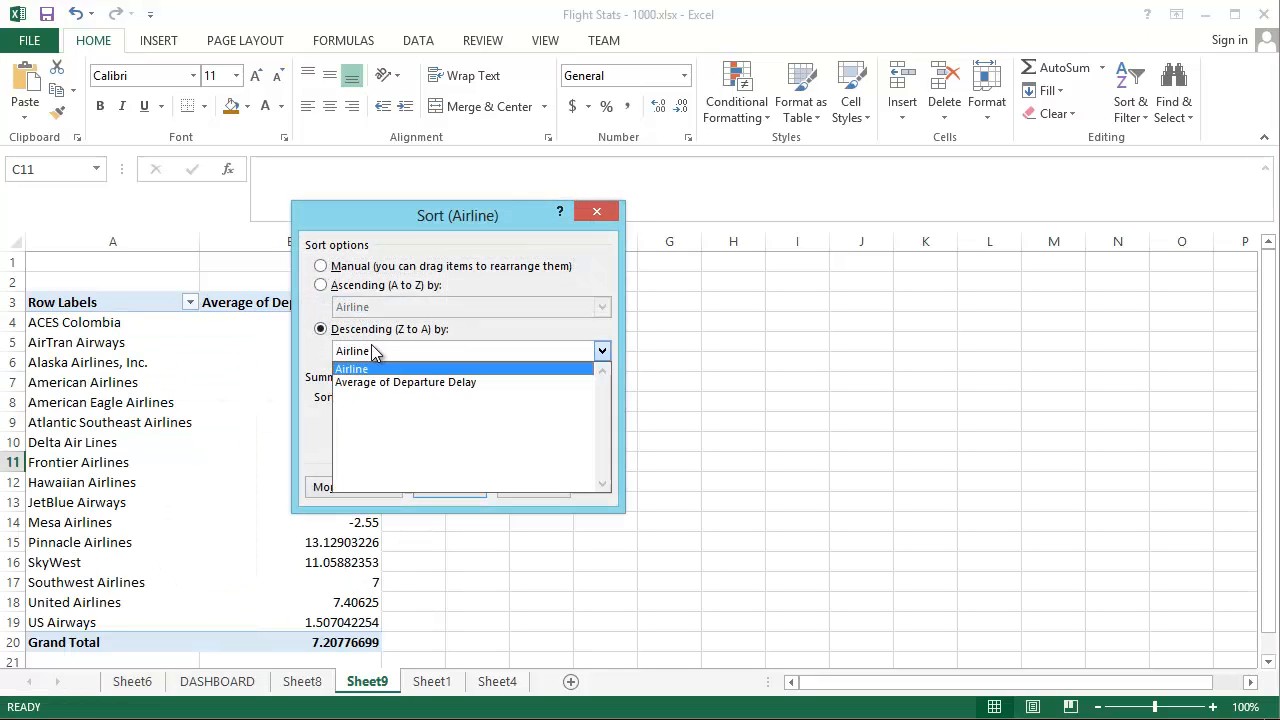
click(376, 379)
click(449, 487)
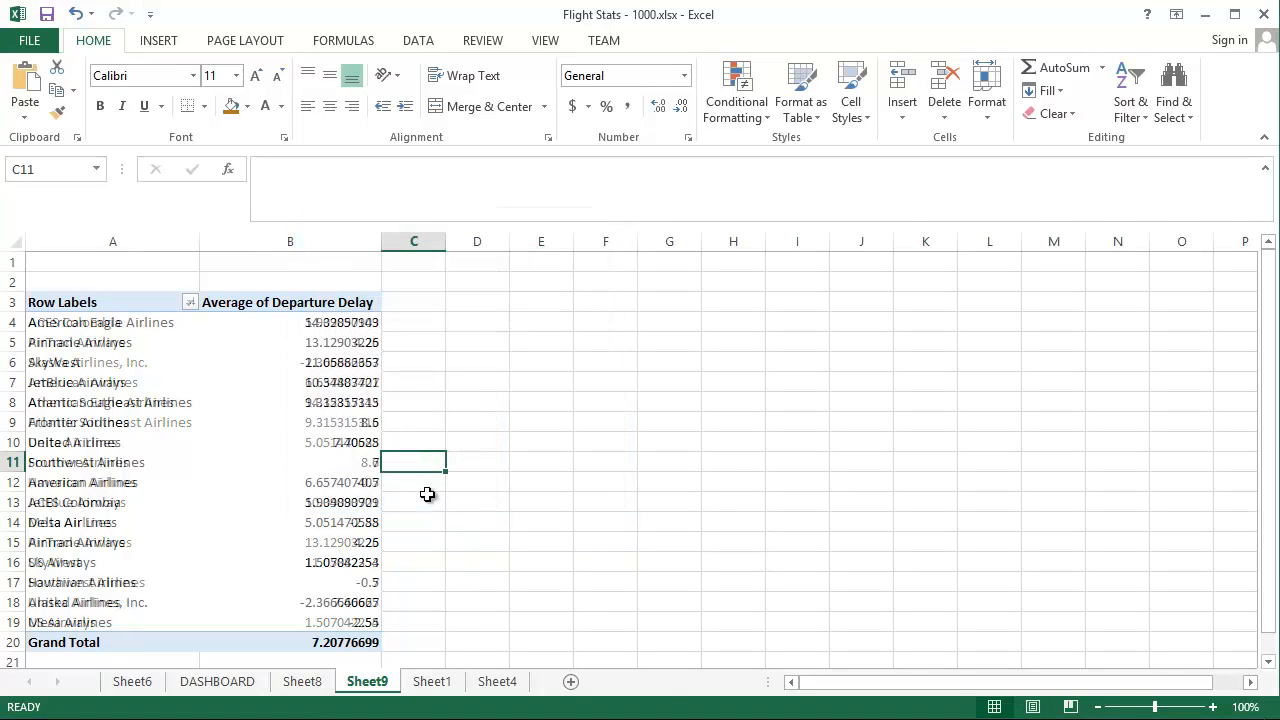
click(188, 302)
click(174, 370)
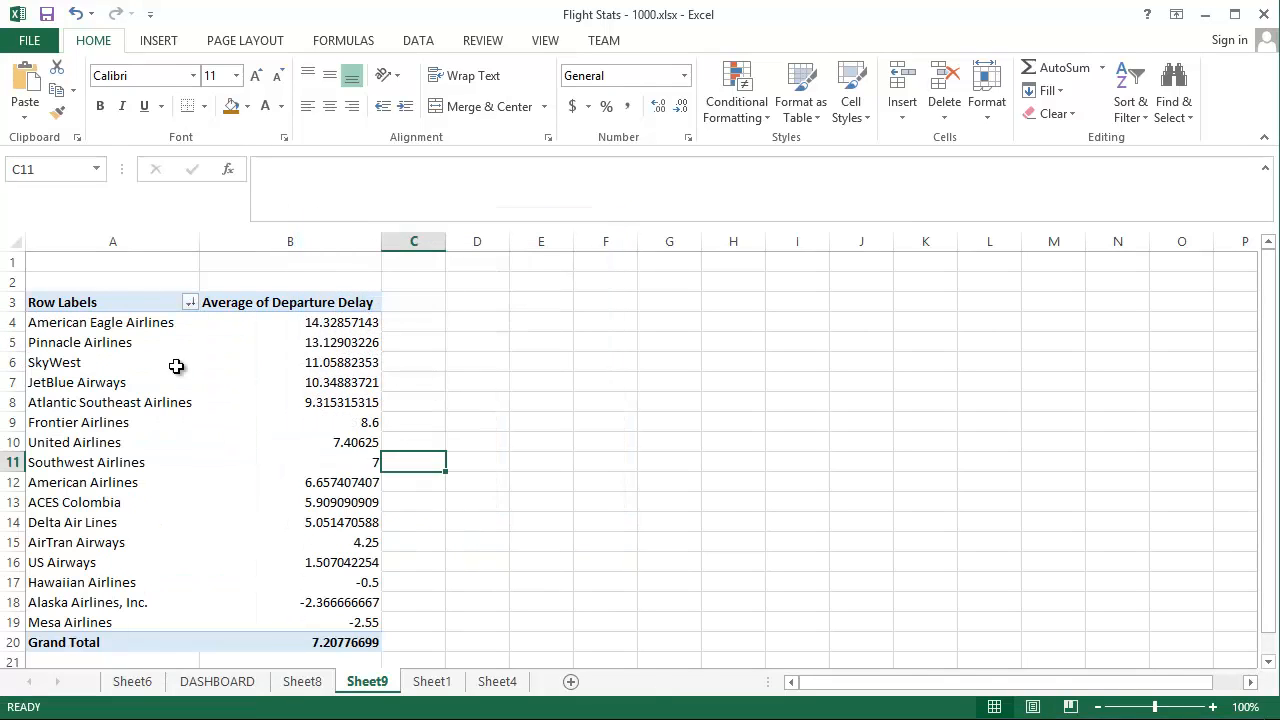
click(455, 485)
Filter the airlines to the top 5 items by Average of Departure Delay
click(188, 302)
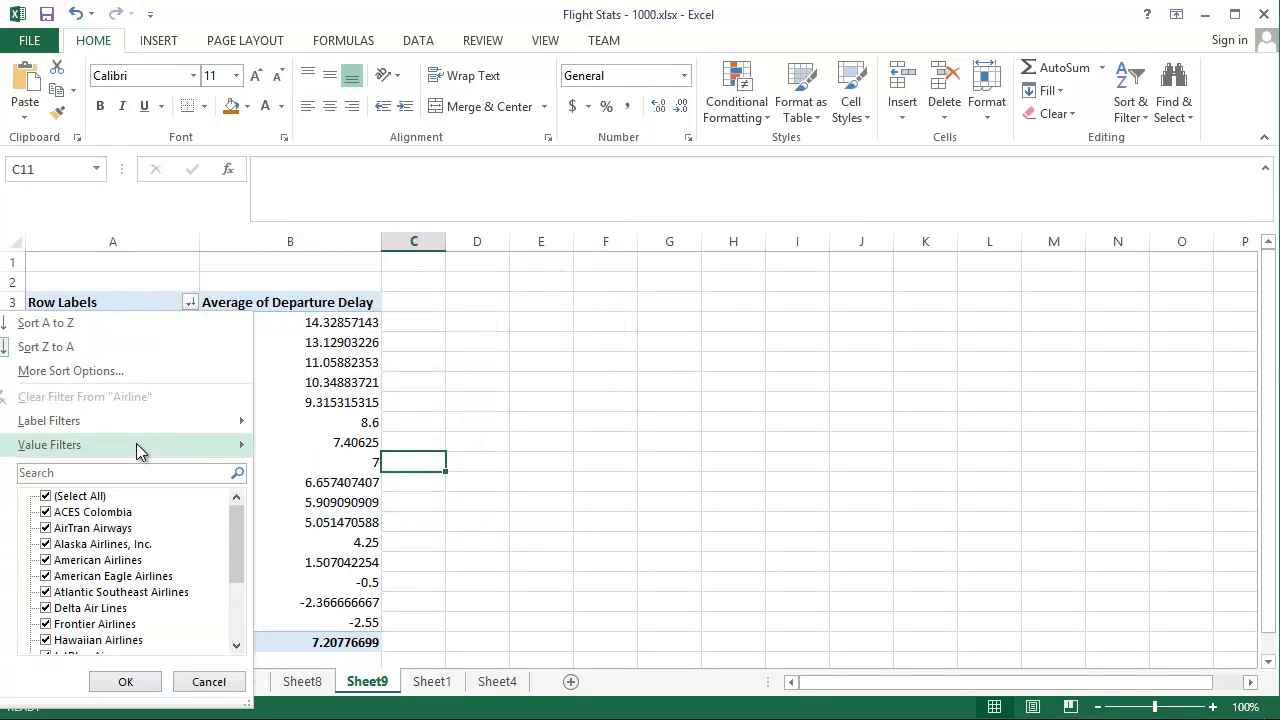
mouse_move(134, 444)
click(310, 670)
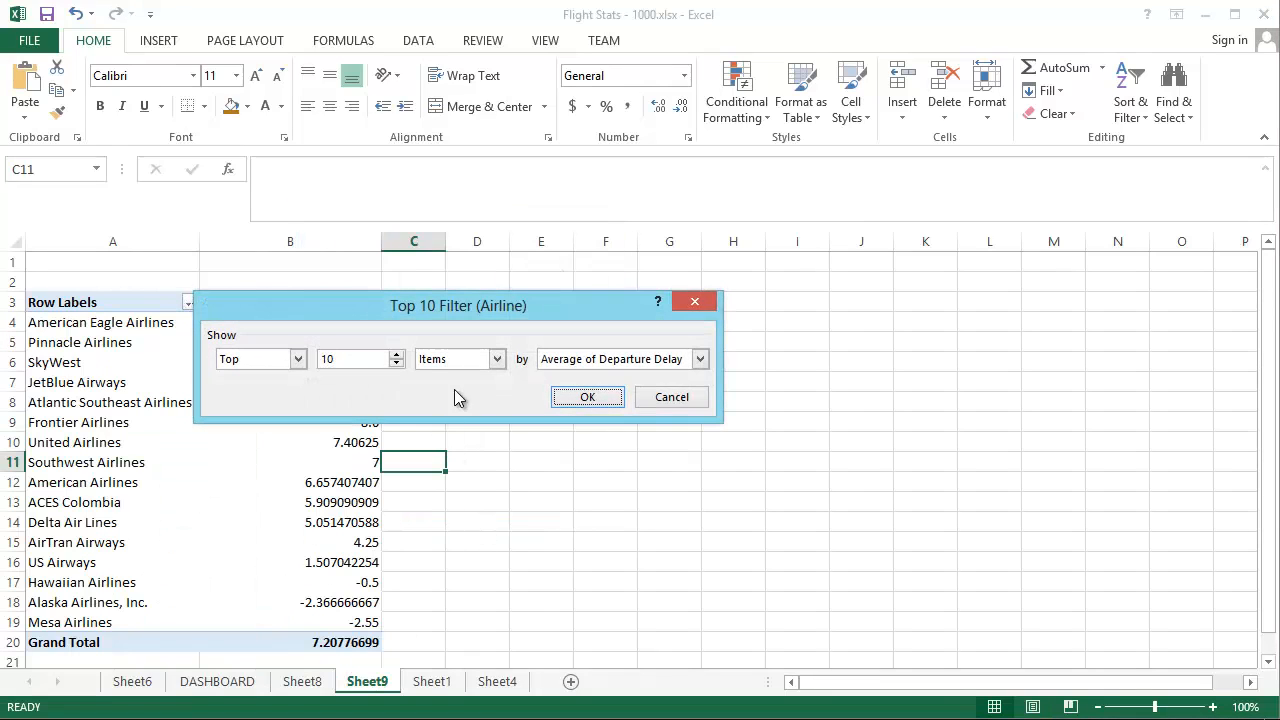
text(5)
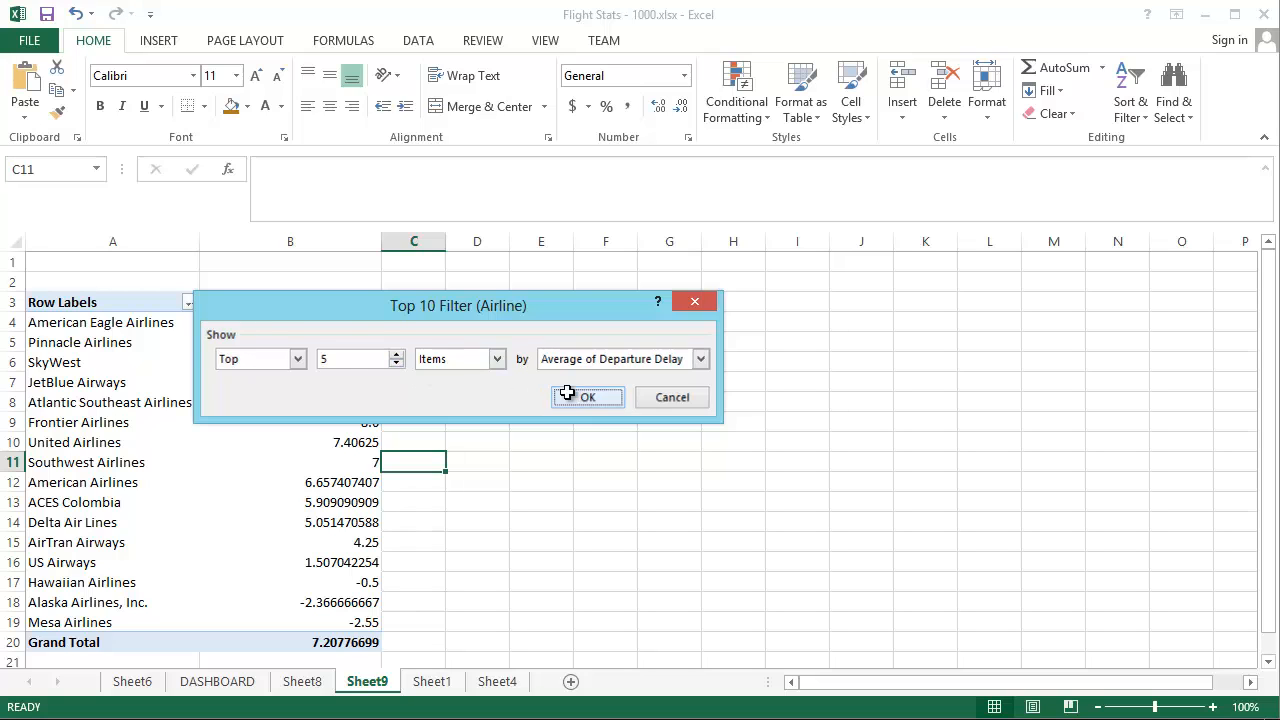
click(587, 397)
Close the PivotTable field list and insert a clustered column PivotChart from the top airlines' average departure delays
click(226, 344)
click(143, 344)
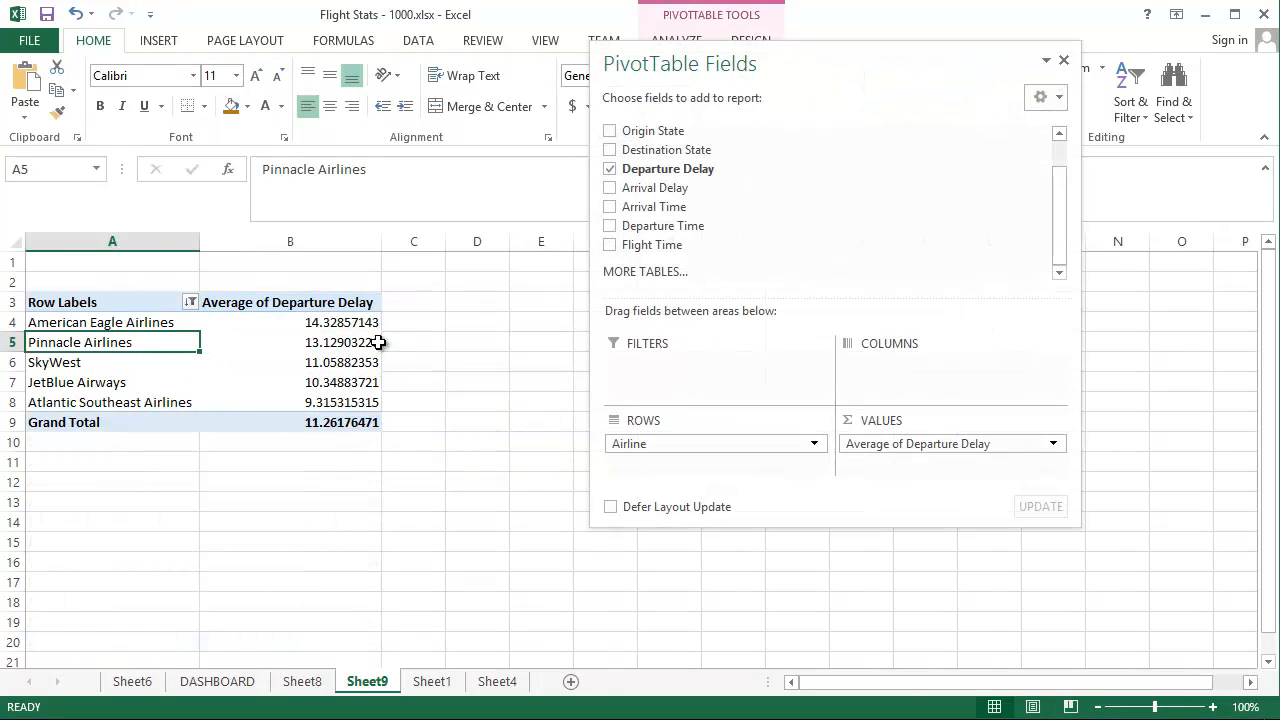
click(1063, 61)
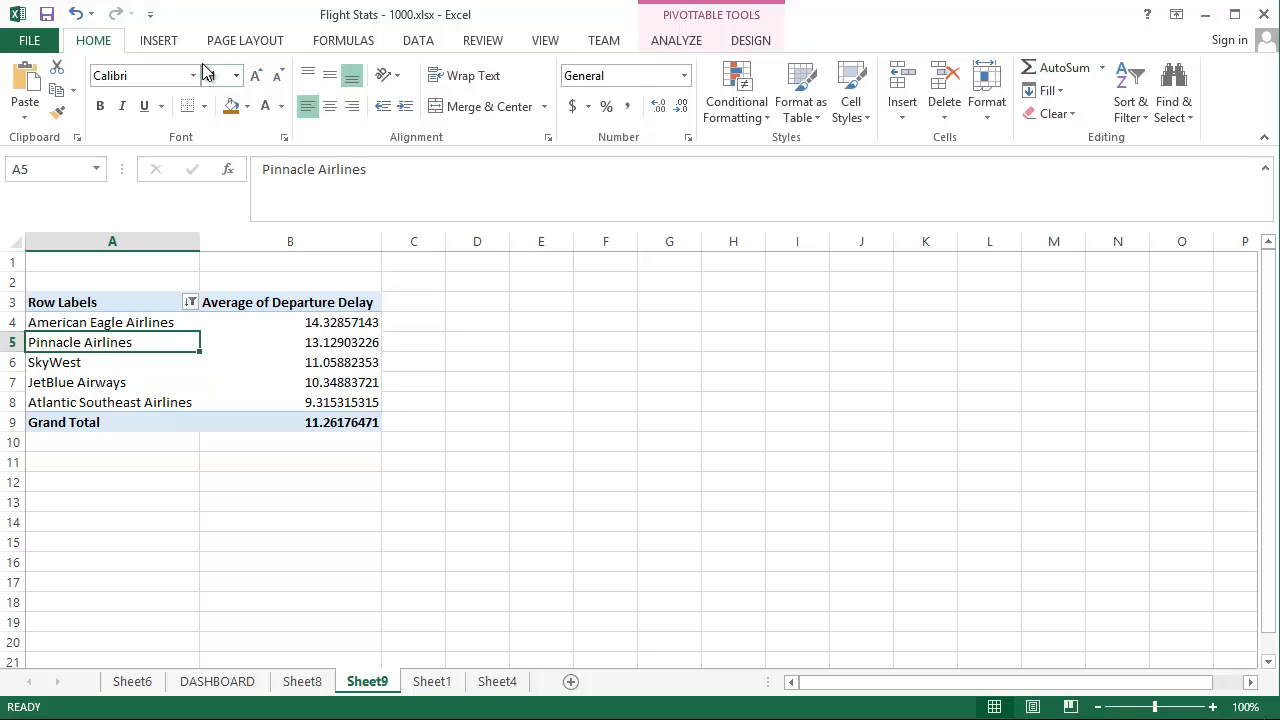
click(160, 42)
click(231, 347)
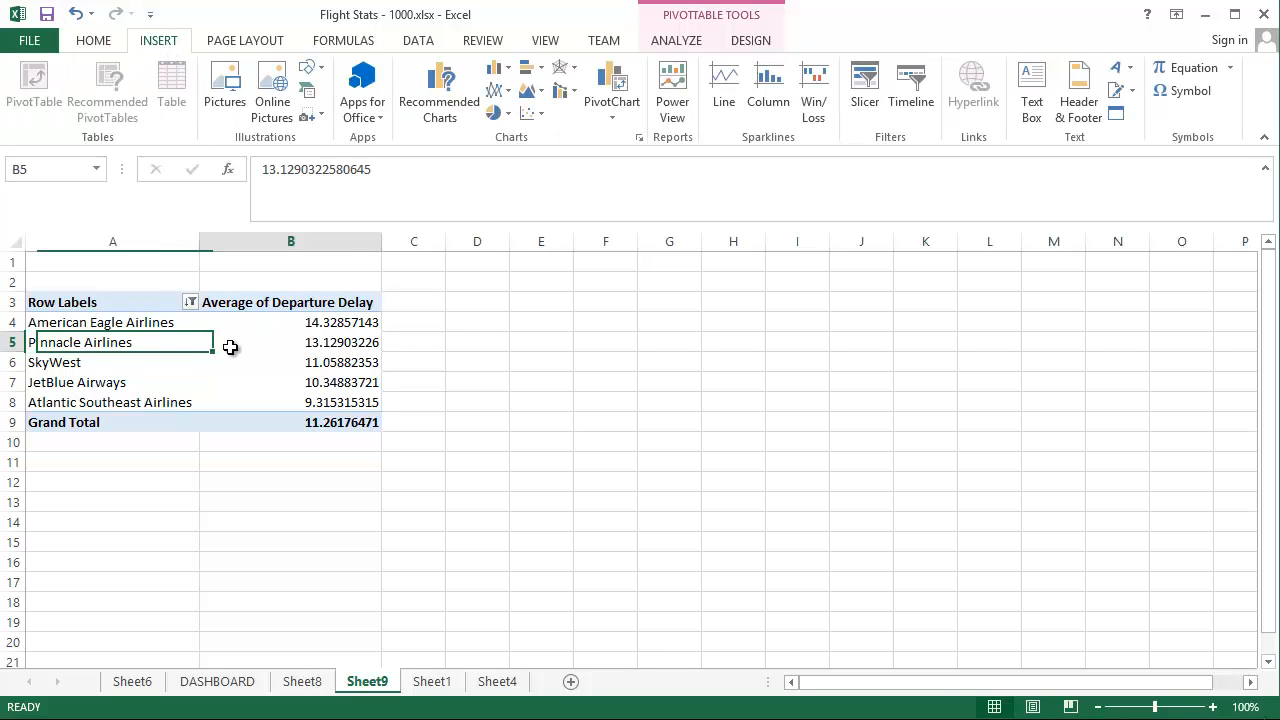
click(88, 373)
click(317, 356)
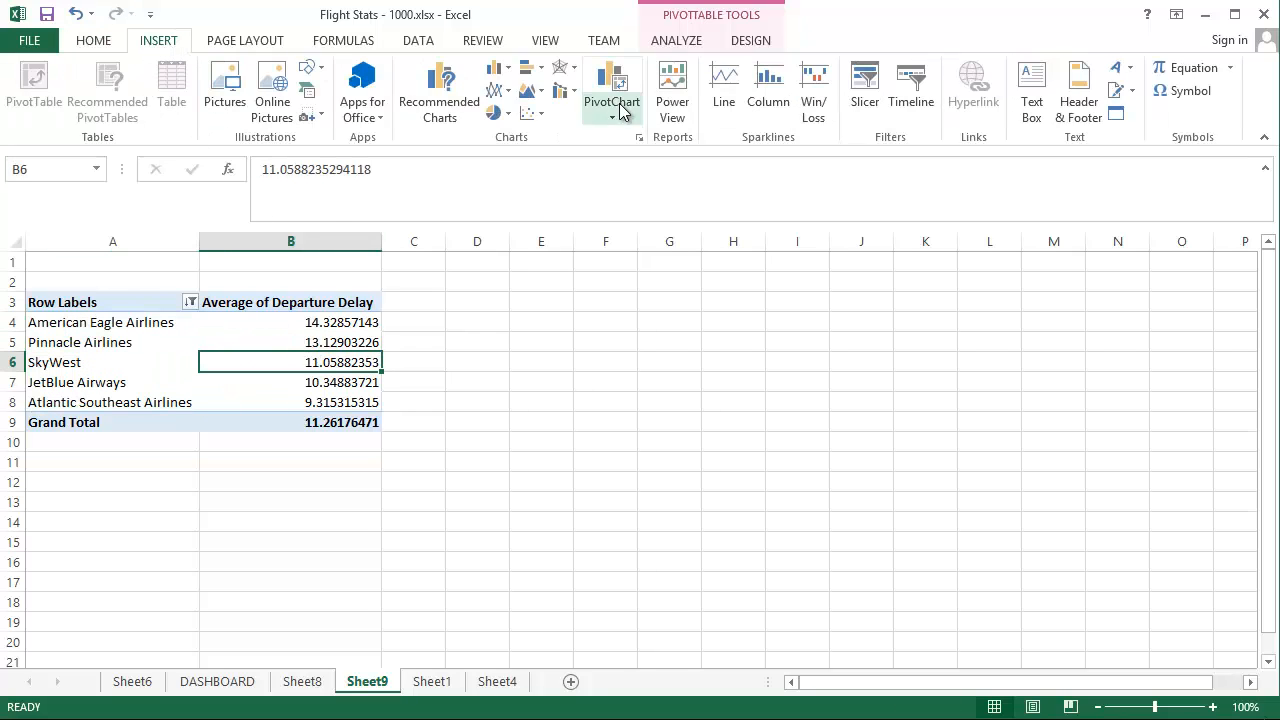
click(500, 66)
click(513, 134)
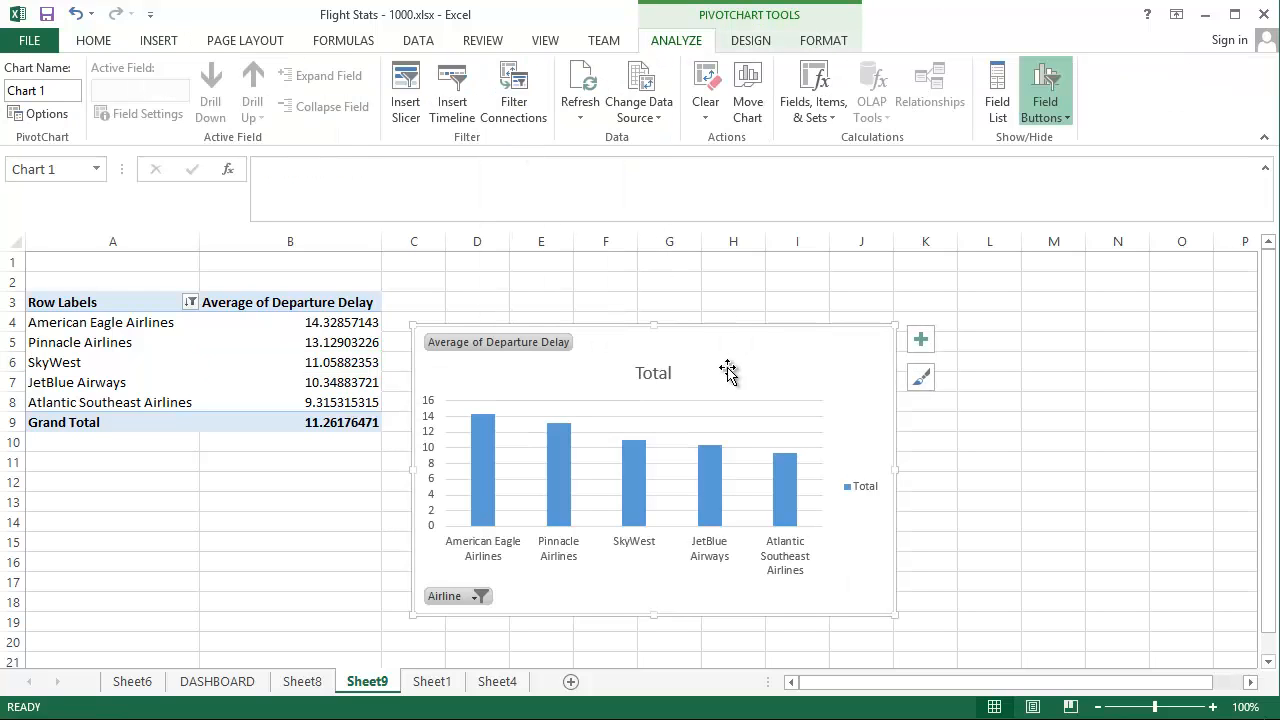
right_click(542, 342)
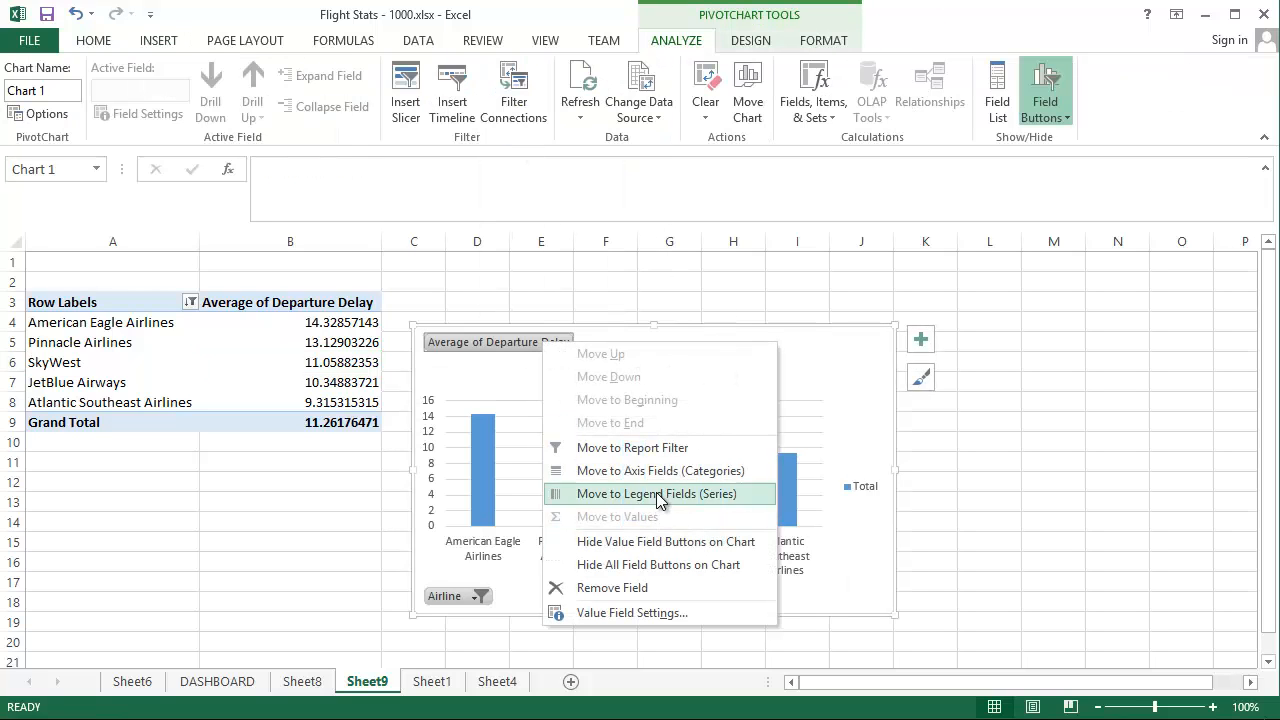
click(273, 531)
Insert an Airline slicer for the departure delay PivotTable and place it to the right of the chart
click(37, 363)
click(85, 342)
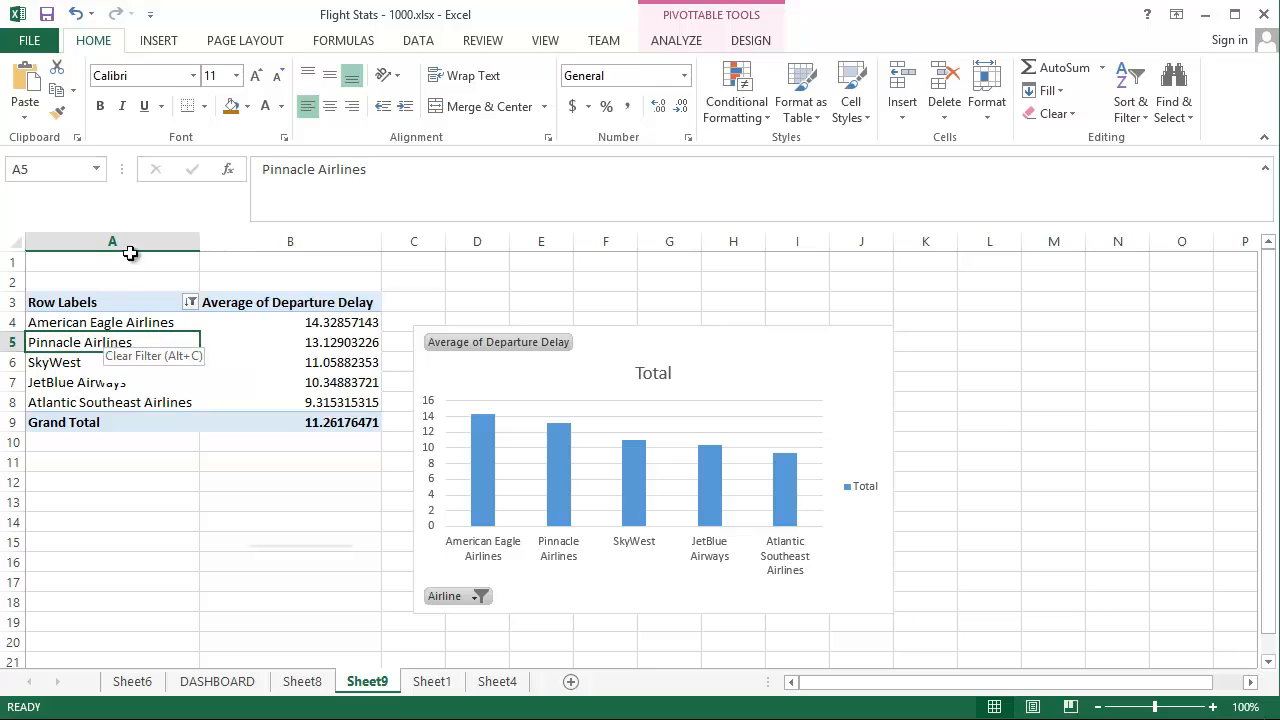
click(160, 40)
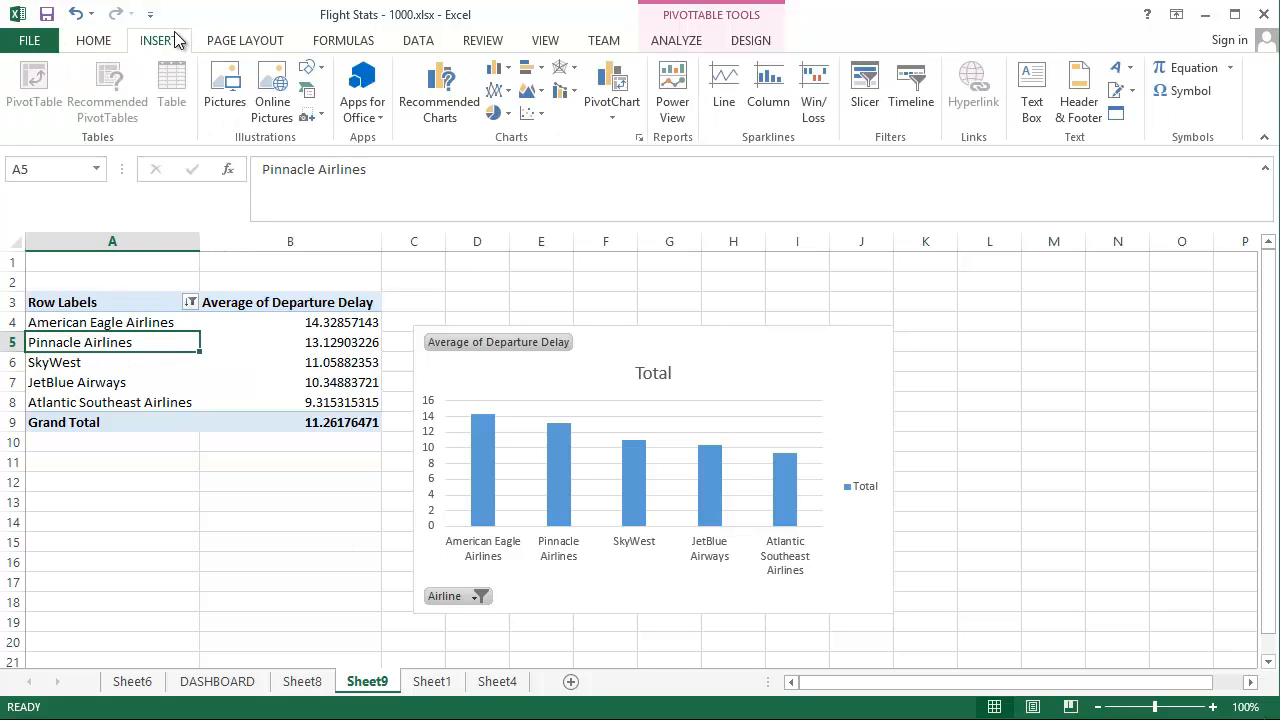
click(864, 88)
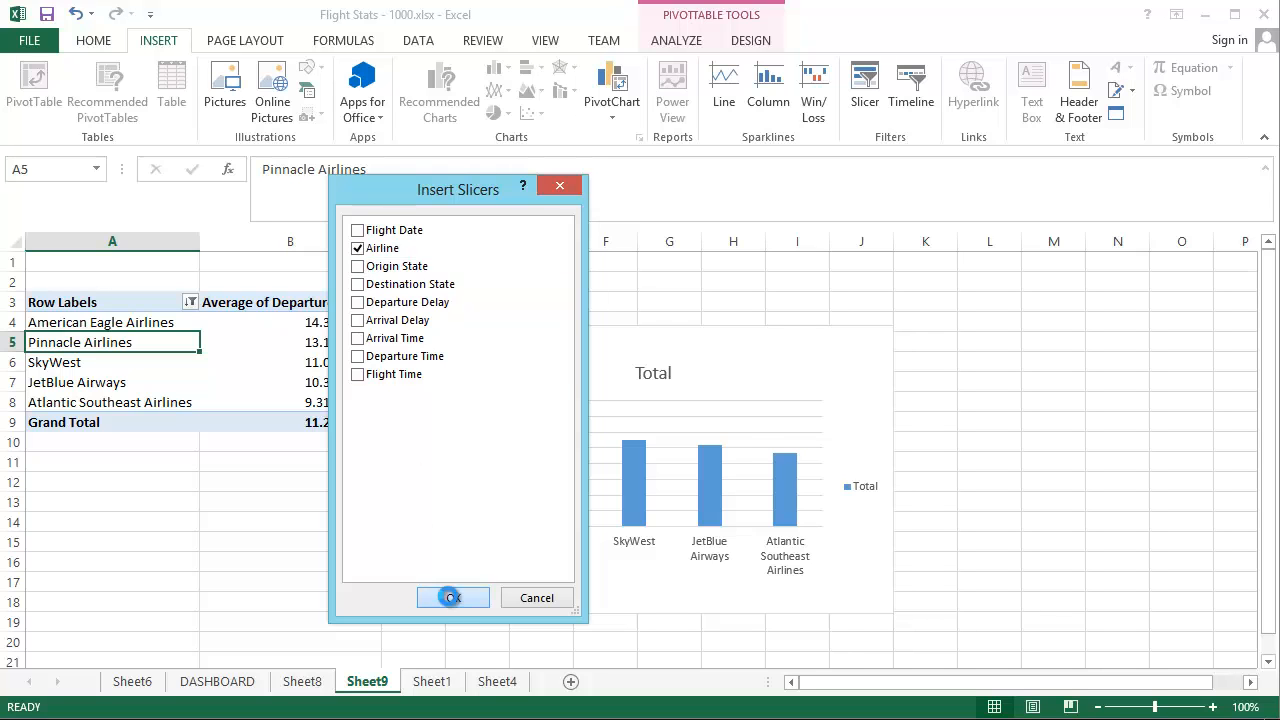
click(453, 597)
drag(600, 344, 980, 289)
Try AirTran Airways in the Airline slicer, then filter the departure delay PivotTable and chart to American Airlines
click(985, 319)
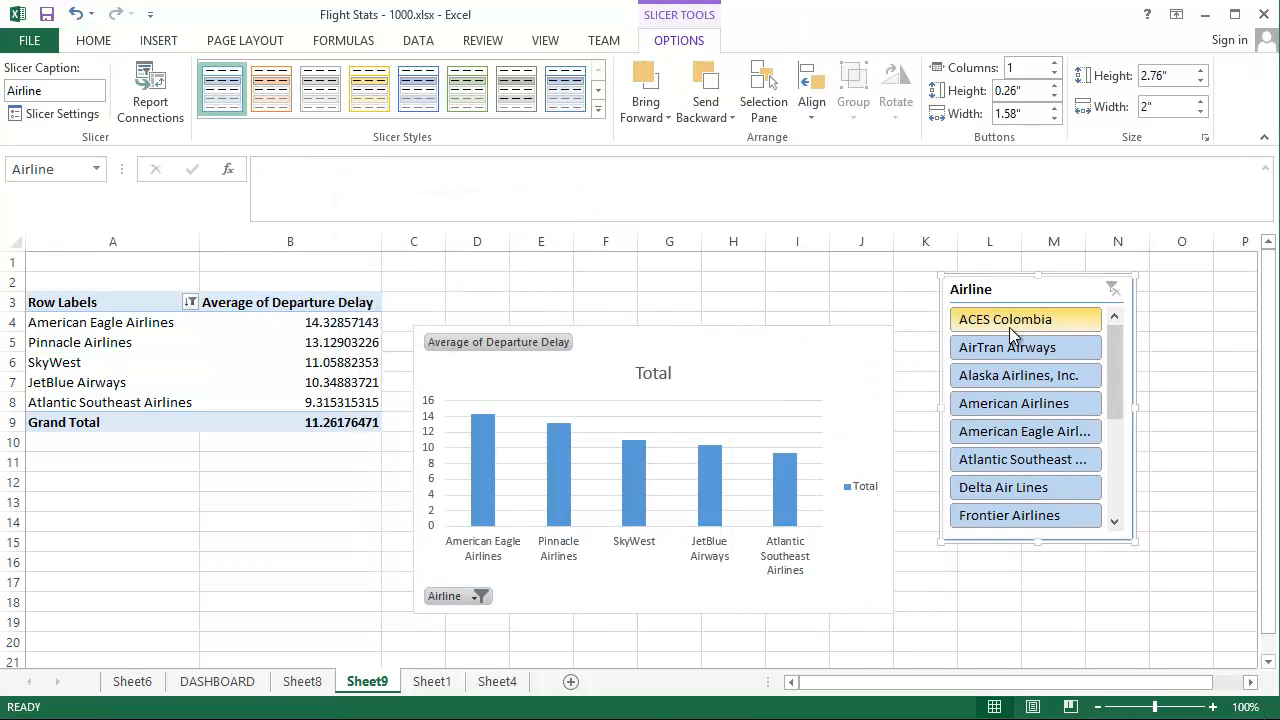
click(1000, 347)
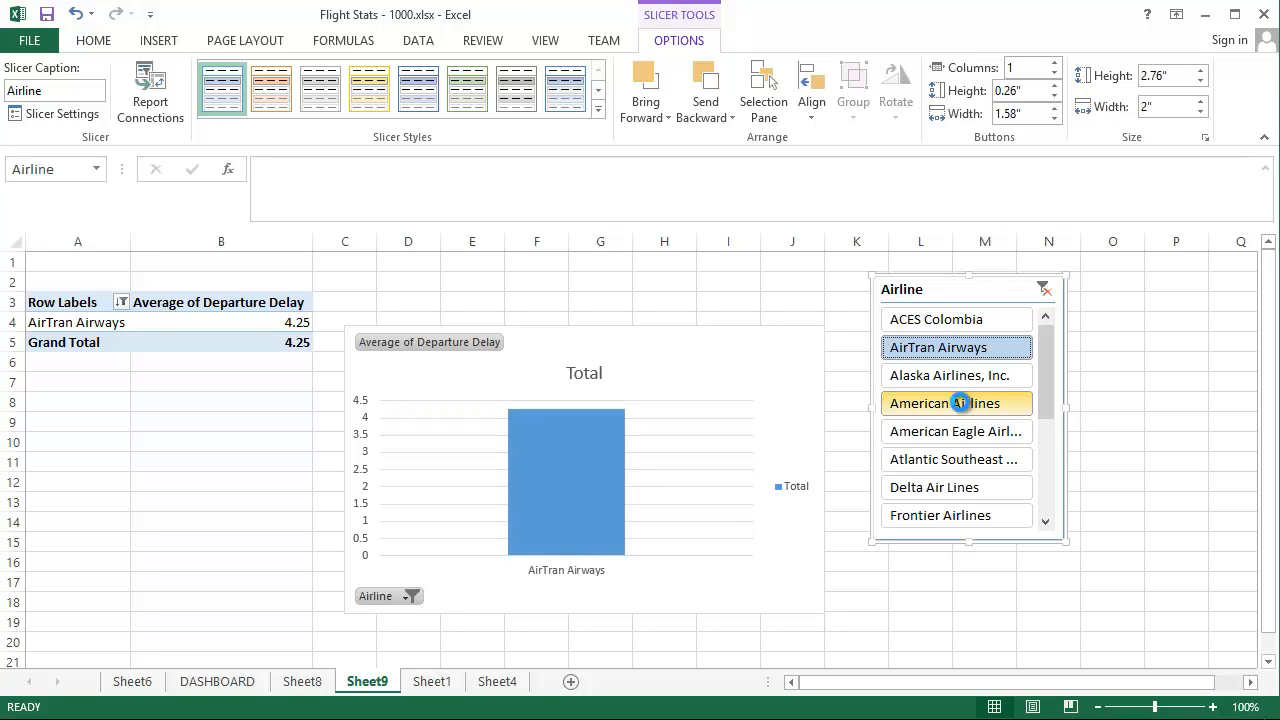
click(960, 402)
click(580, 356)
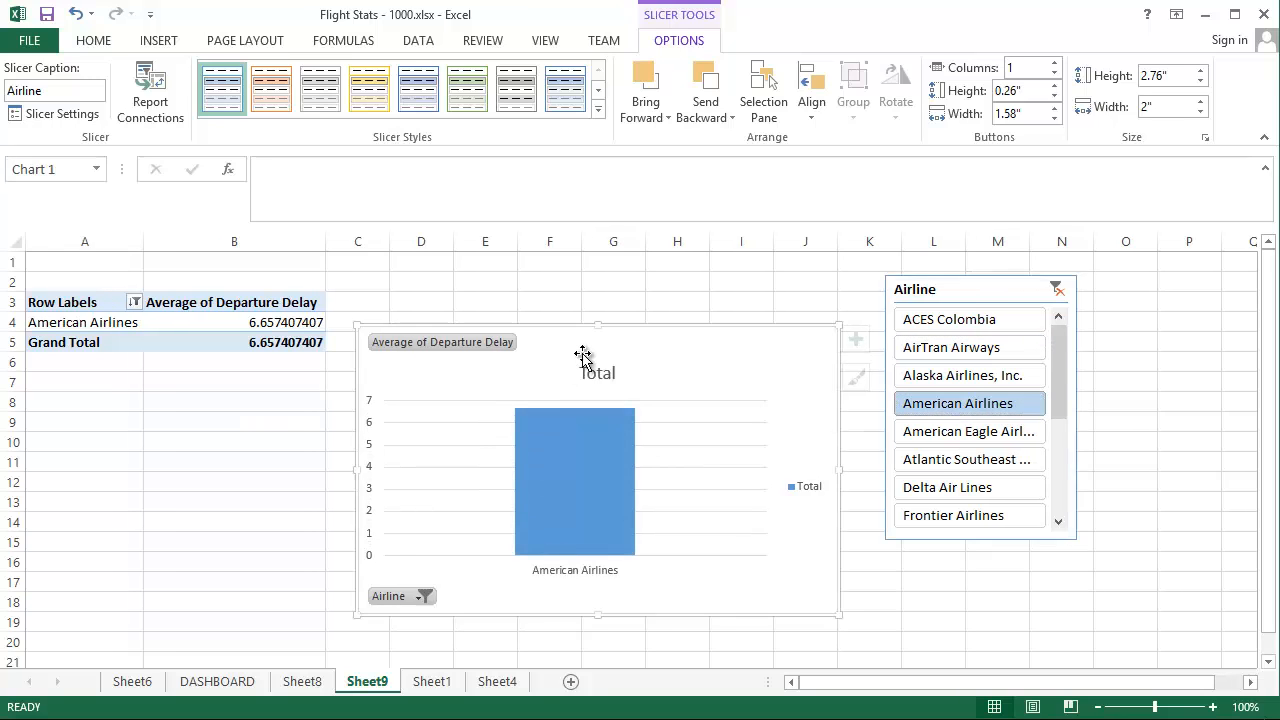
Hide all field buttons on the departure delay PivotChart, and copy the chart together with the Airline slicer
right_click(500, 347)
click(580, 572)
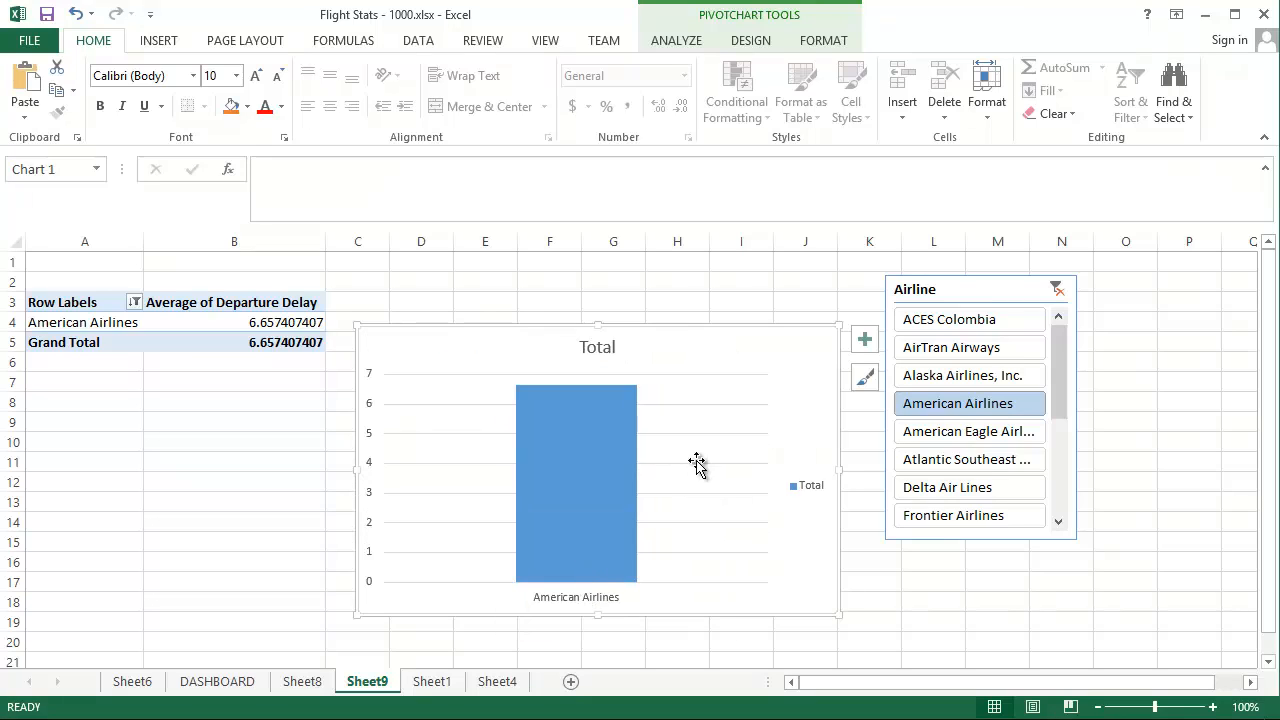
right_click(978, 292)
key(Escape)
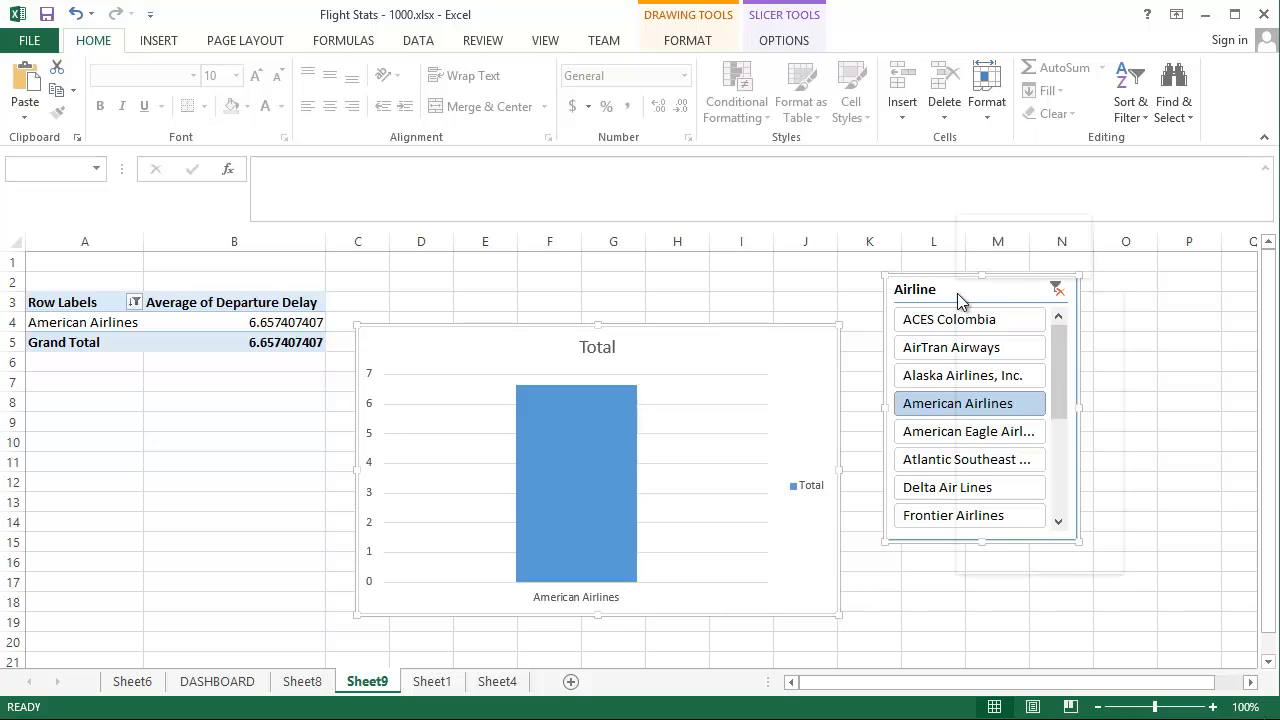
right_click(960, 297)
key(Escape)
key(Escape)
Paste the departure delay chart and Airline slicer into DASHBOARD, placing the chart beside Top Destinations By State and the slicer beside Origin State
click(215, 681)
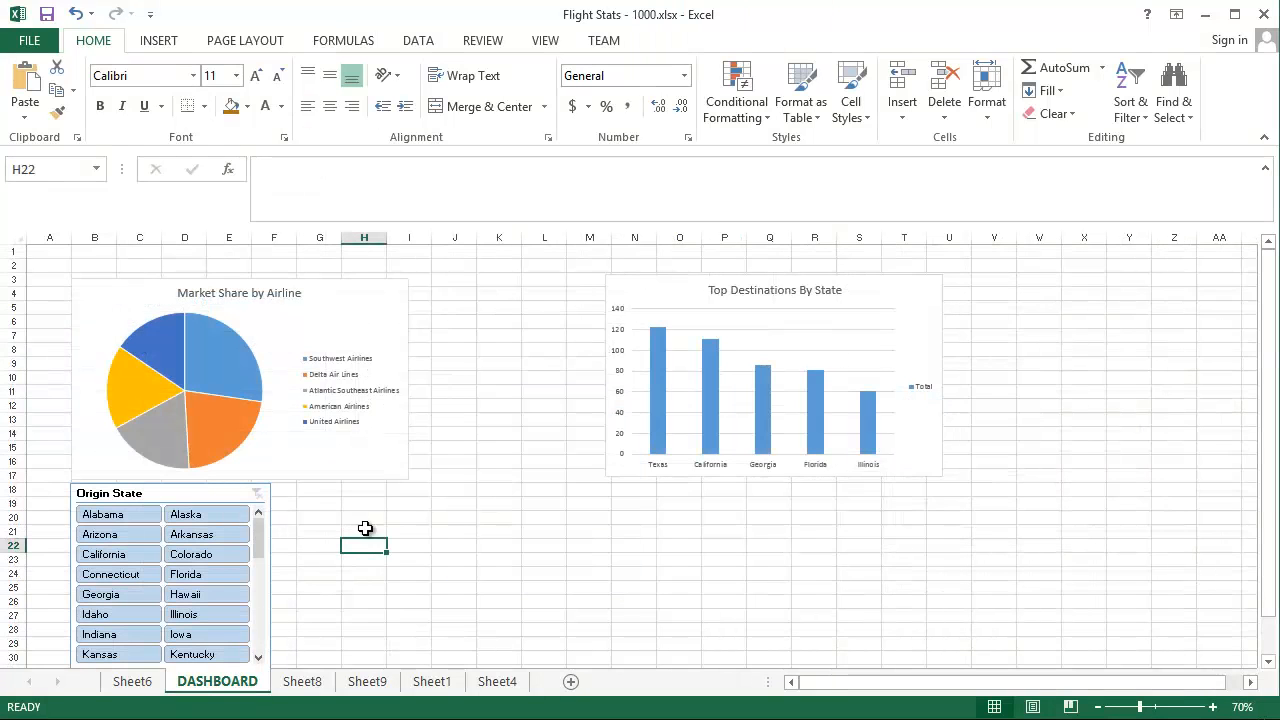
click(395, 517)
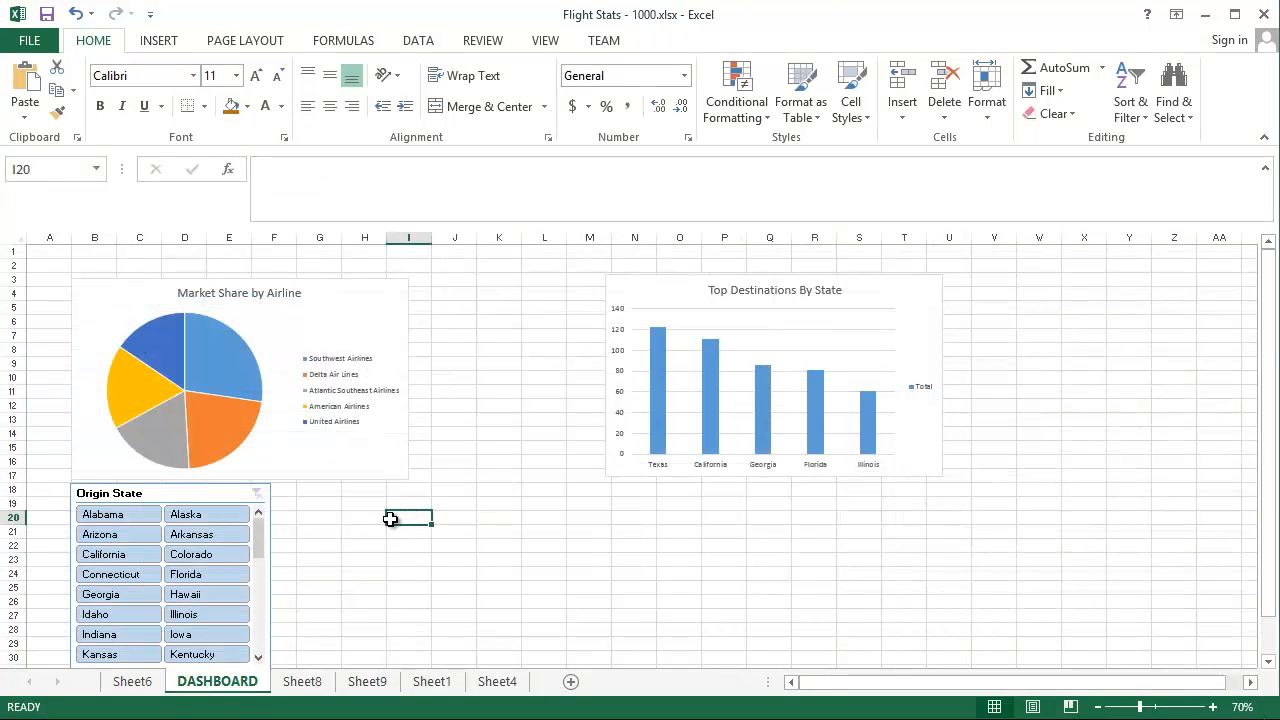
click(26, 78)
click(486, 341)
drag(624, 560, 1180, 303)
drag(825, 519, 734, 520)
drag(510, 521, 330, 492)
Connect the Origin State slicer to PivotTable5 on Sheet9, keeping the slicer beneath the Market Share by Airline chart
right_click(182, 505)
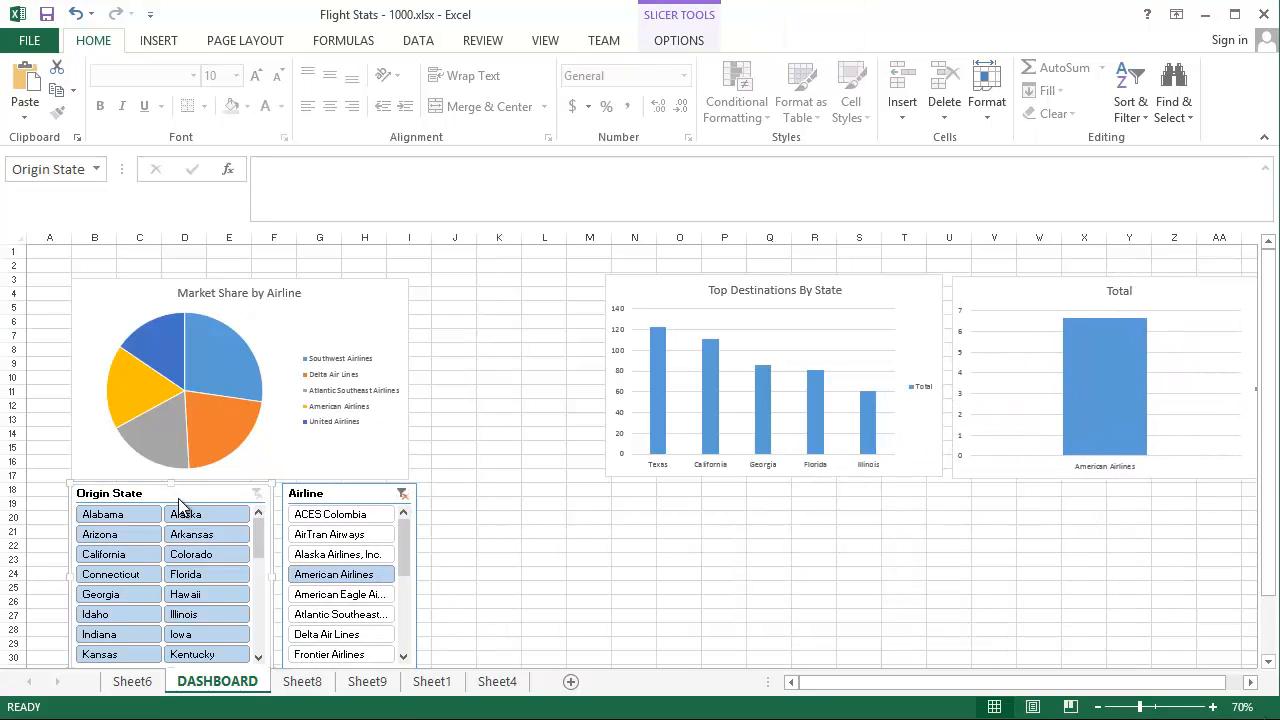
click(123, 491)
drag(123, 491, 449, 266)
right_click(449, 266)
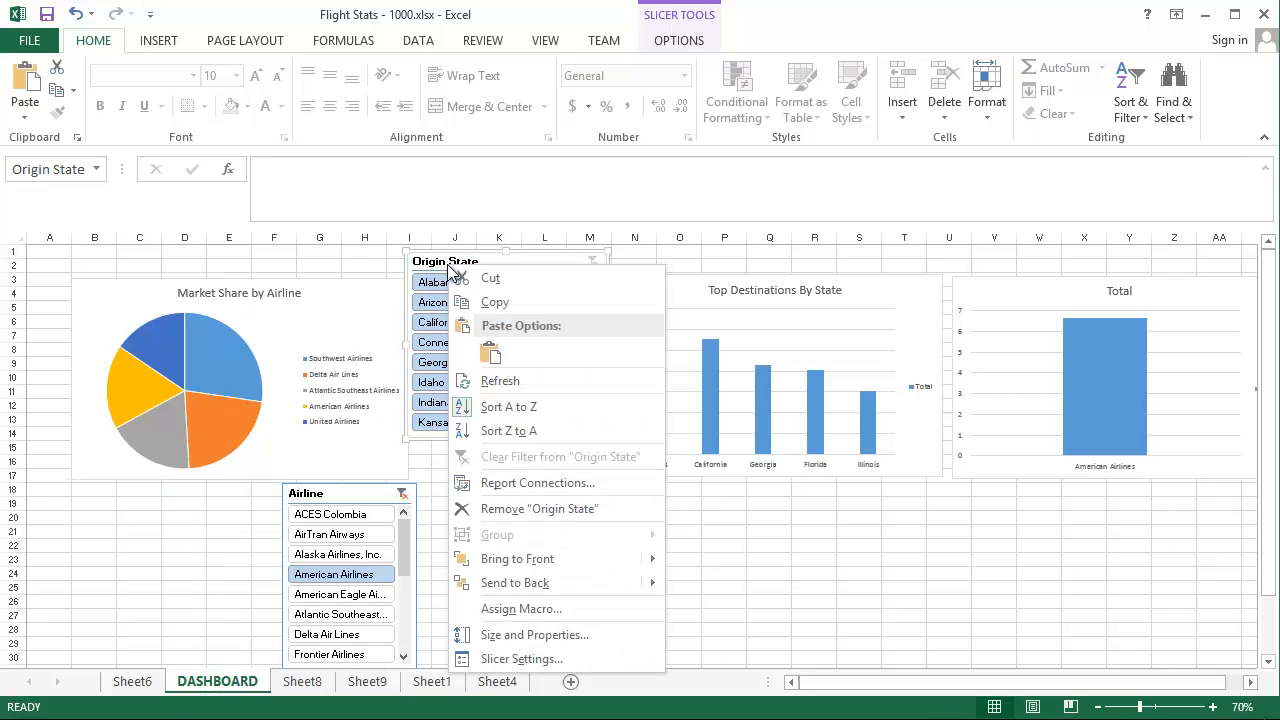
click(539, 487)
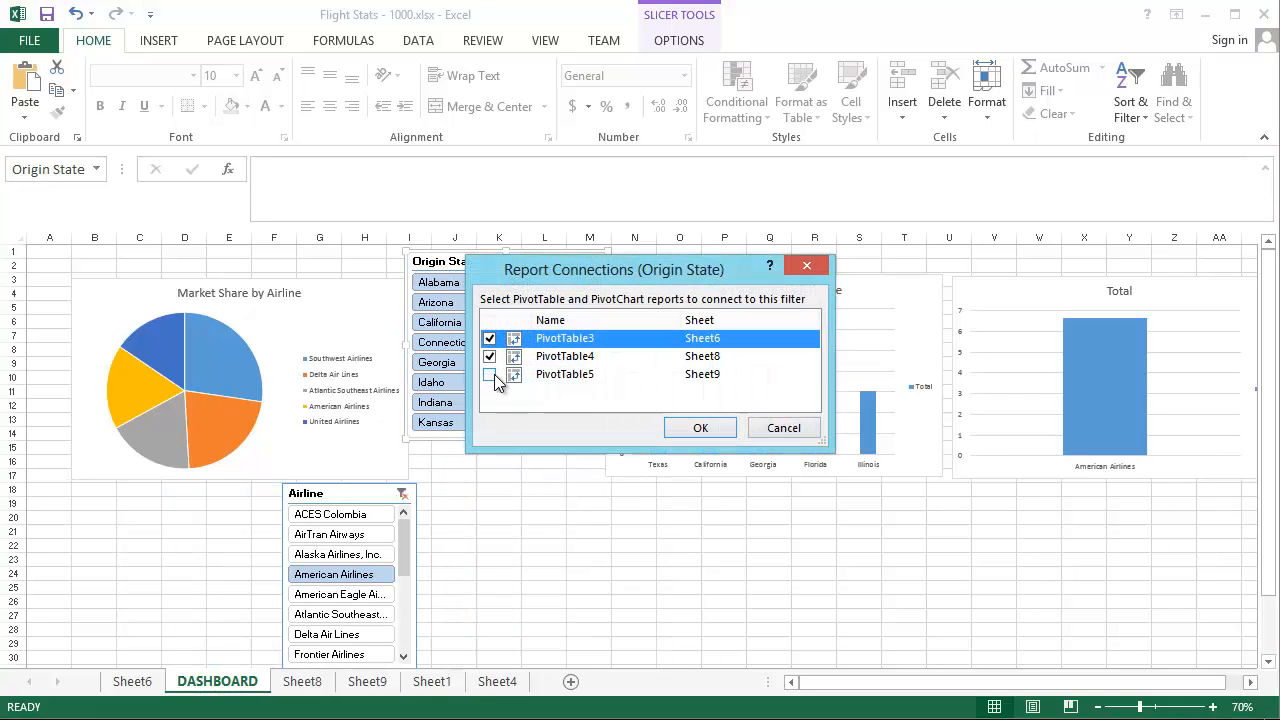
click(490, 374)
click(700, 427)
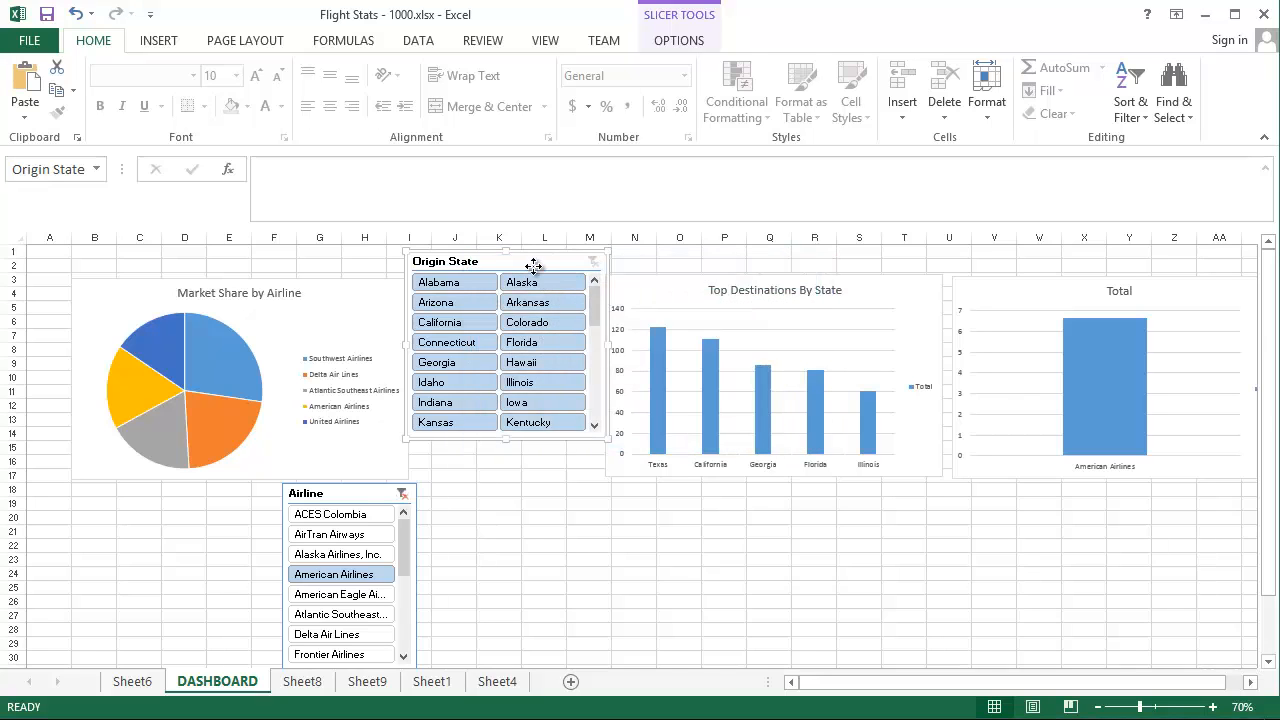
drag(531, 266, 191, 496)
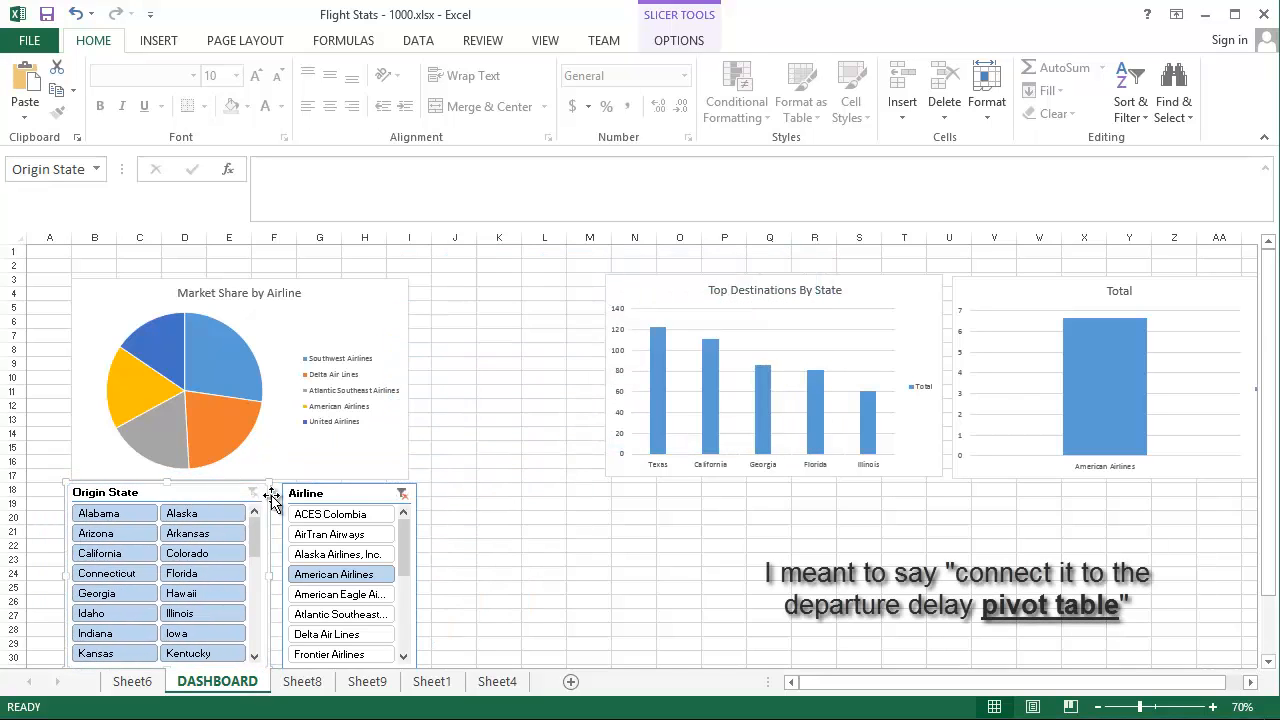
Clear the Airline slicer's filter, filter Origin State to Arizona, and check the airlines' values in the departure delay chart
click(402, 495)
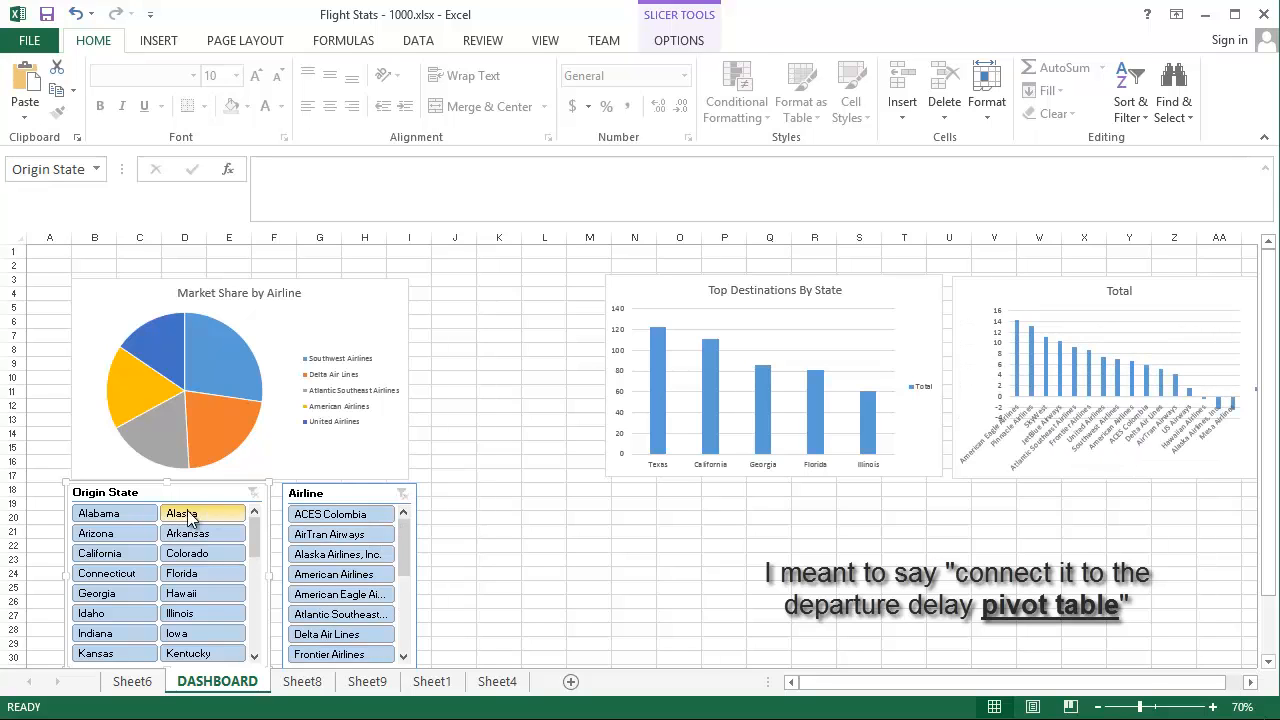
click(132, 534)
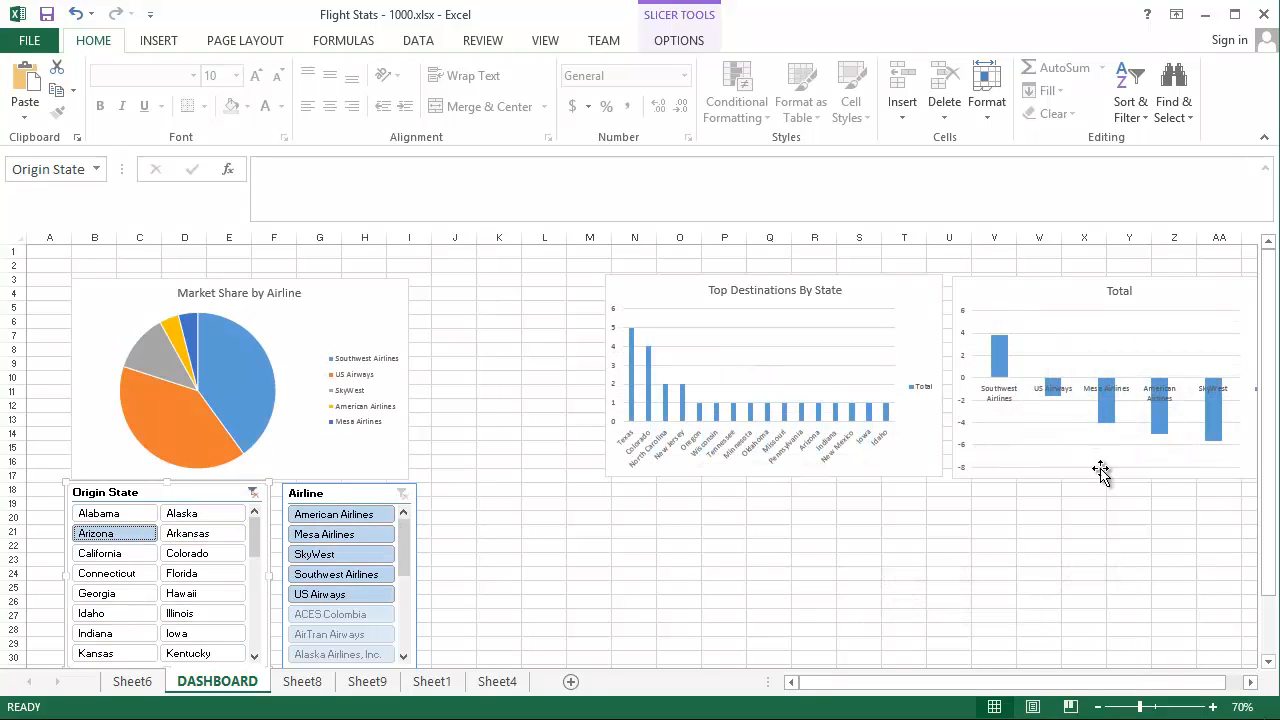
mouse_move(1215, 439)
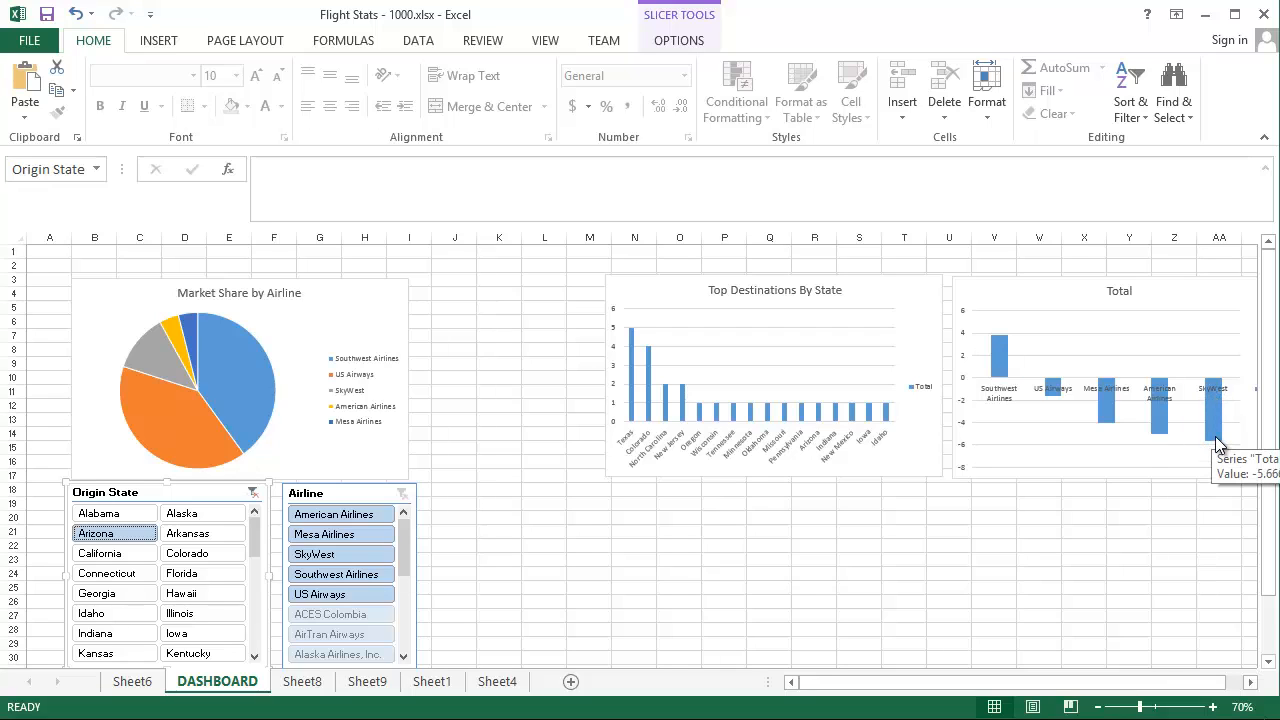
mouse_move(1160, 420)
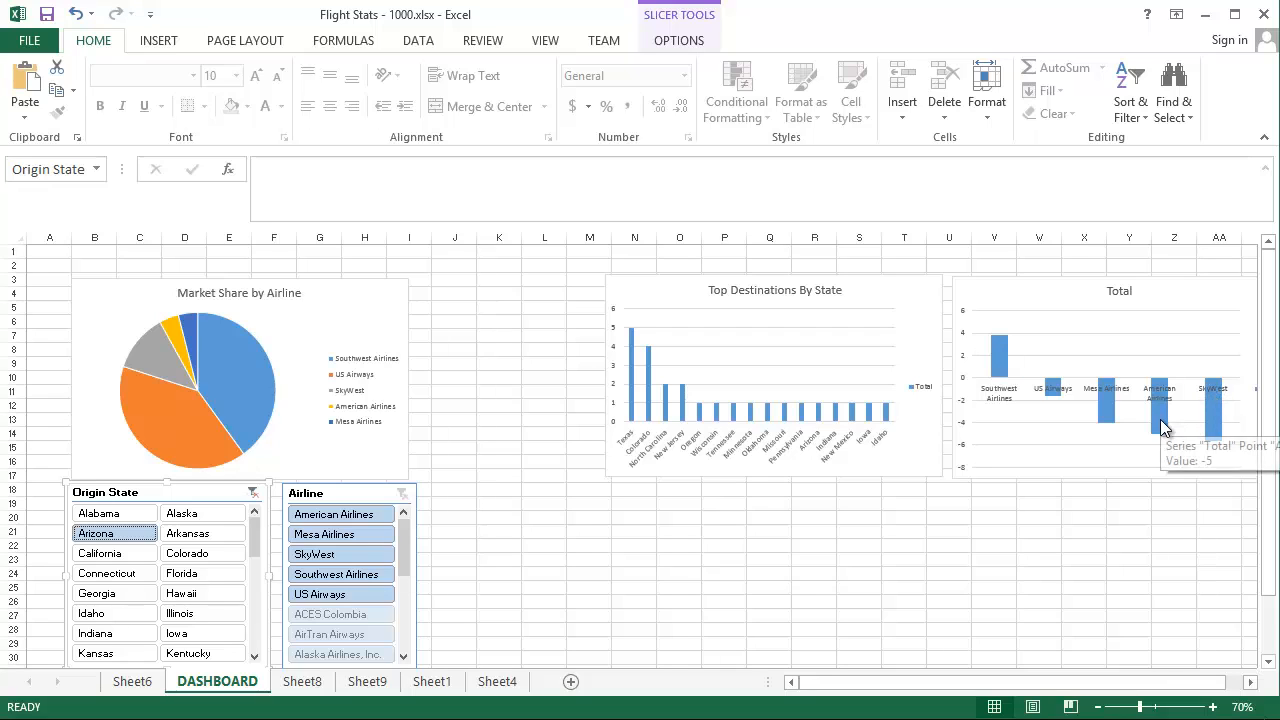
mouse_move(995, 365)
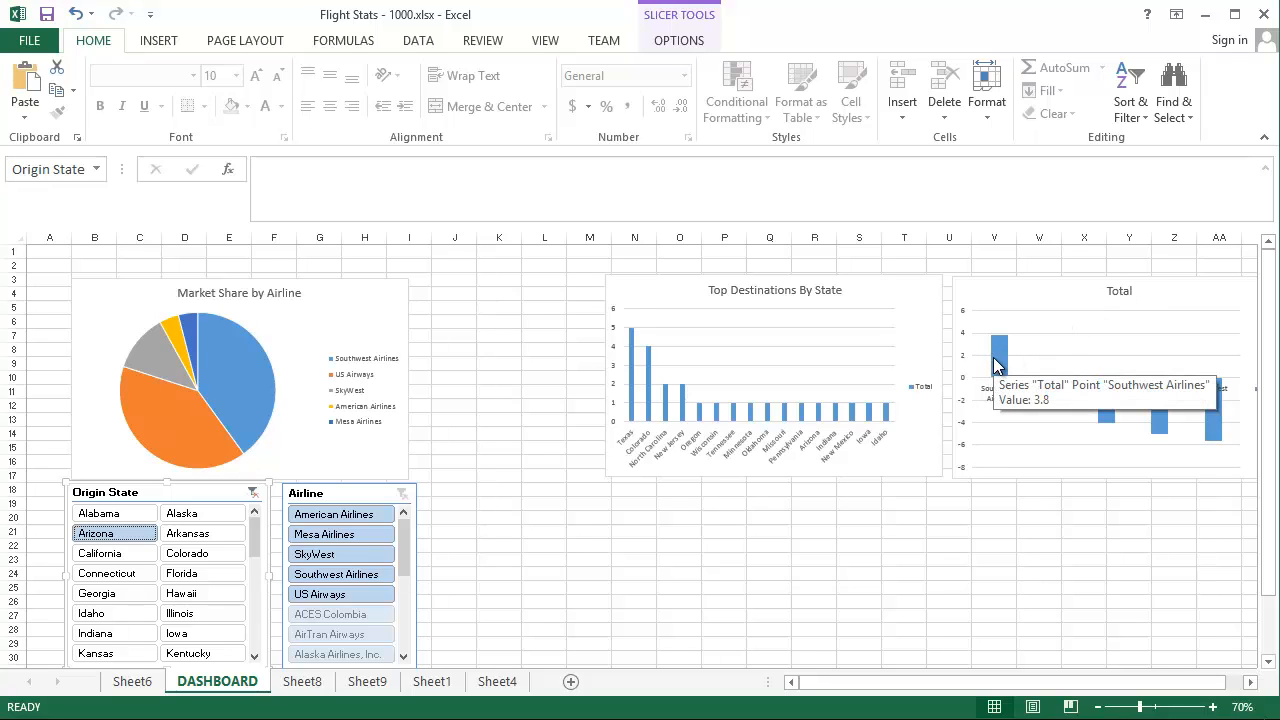
Move the departure delay chart below the Top Destinations By State chart and retitle it "Average Departure Delay"
click(1120, 290)
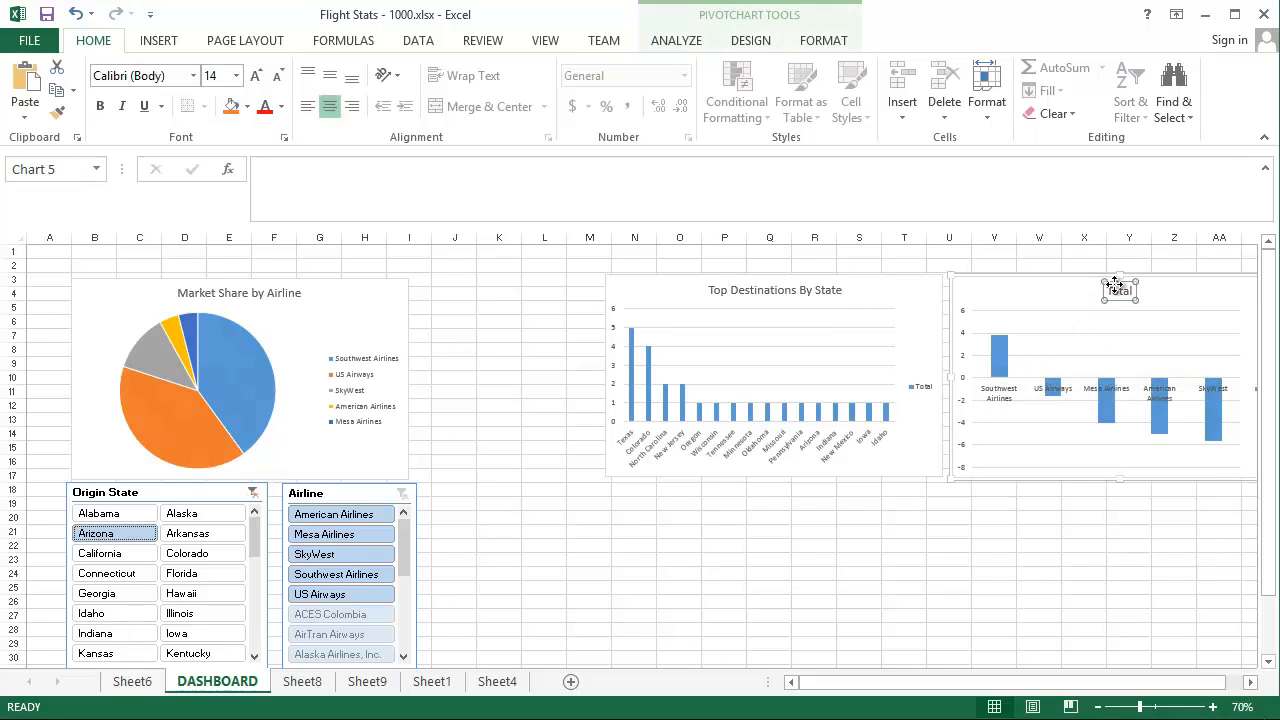
drag(1074, 289, 752, 473)
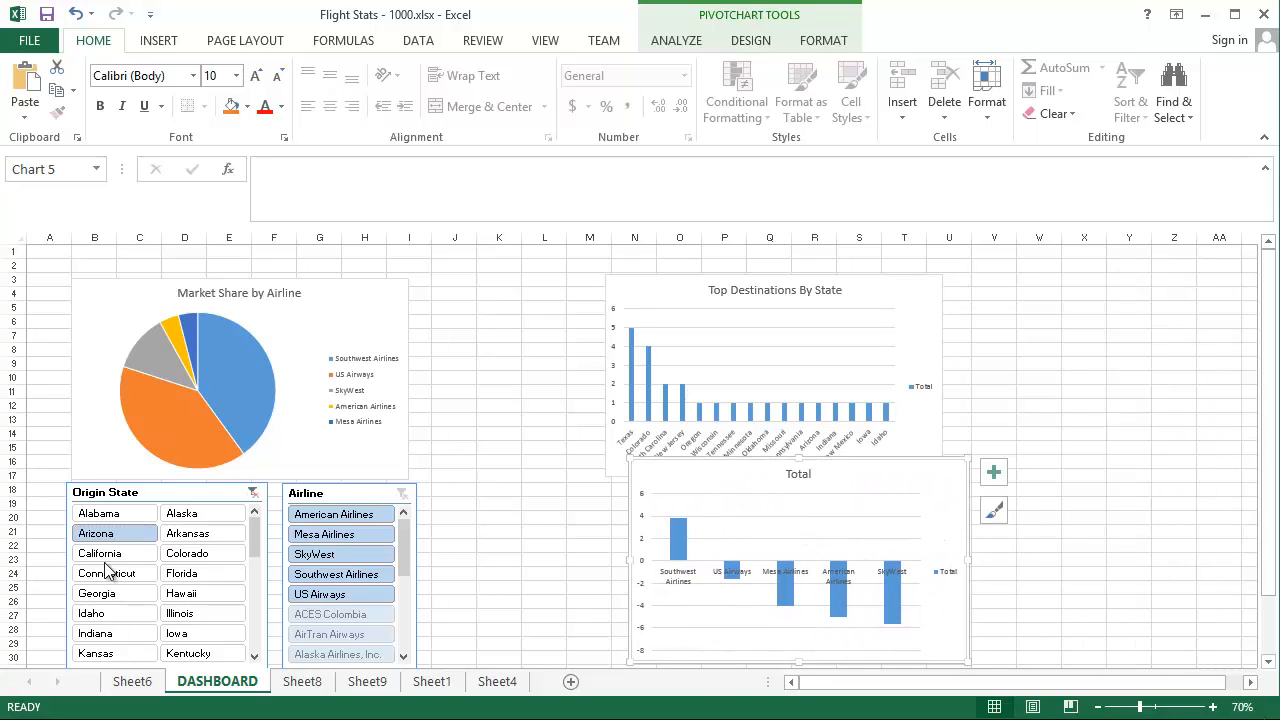
click(798, 473)
double_click(798, 473)
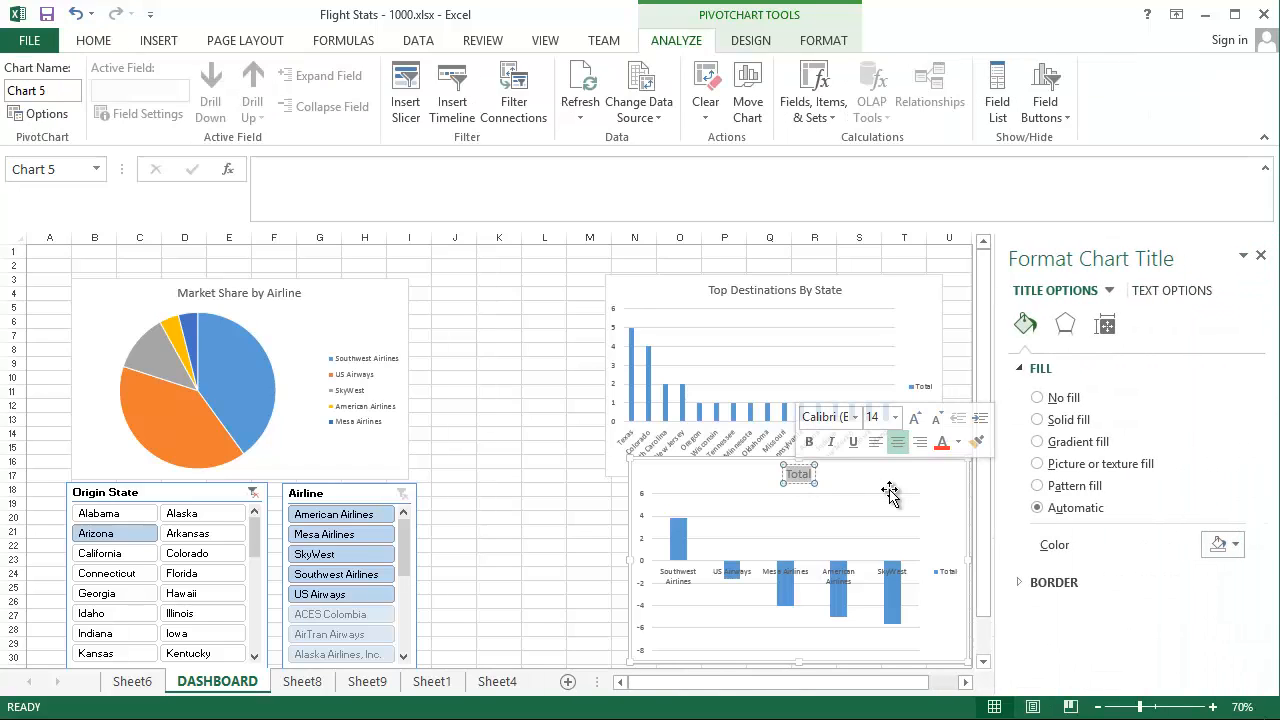
text(Average)
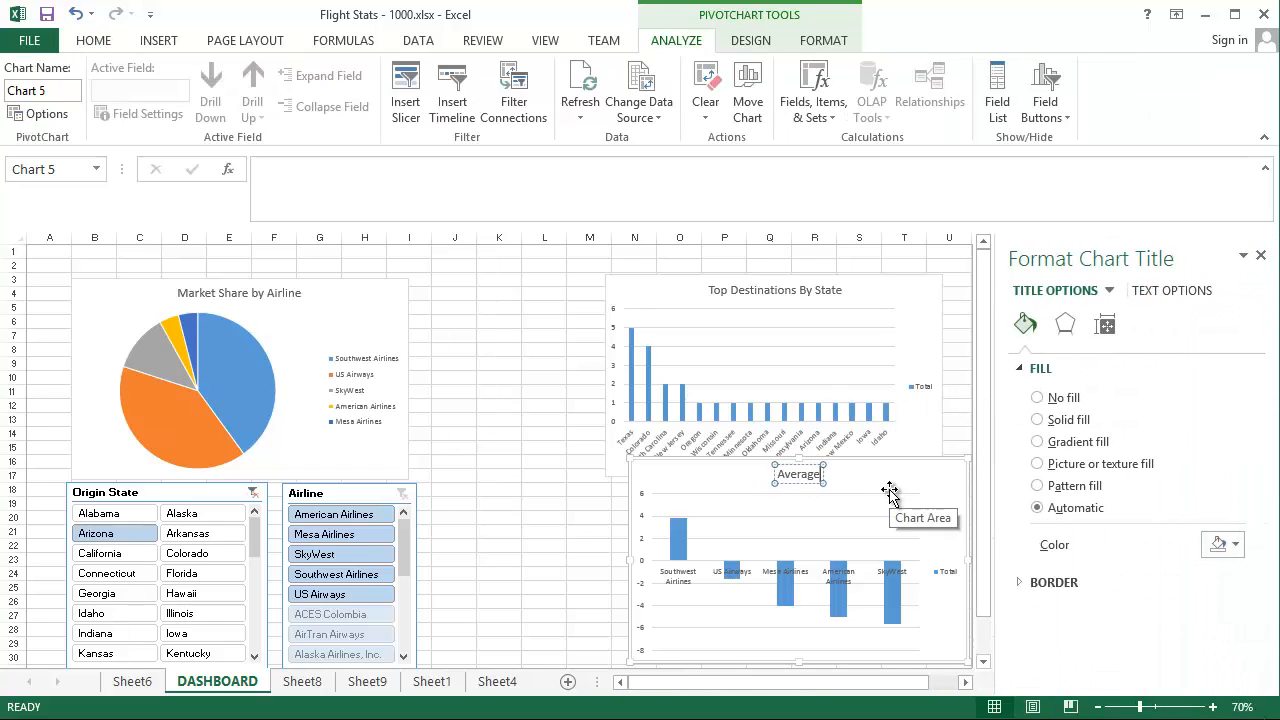
text( Departure Delay)
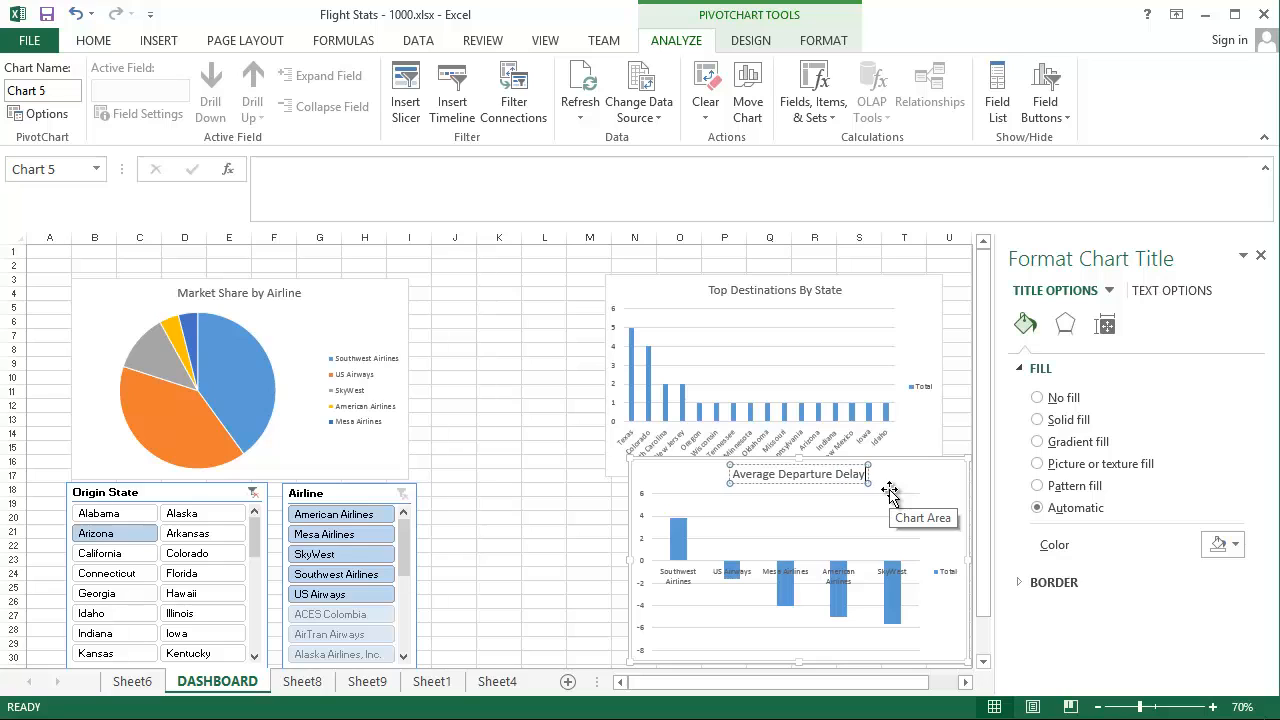
click(544, 466)
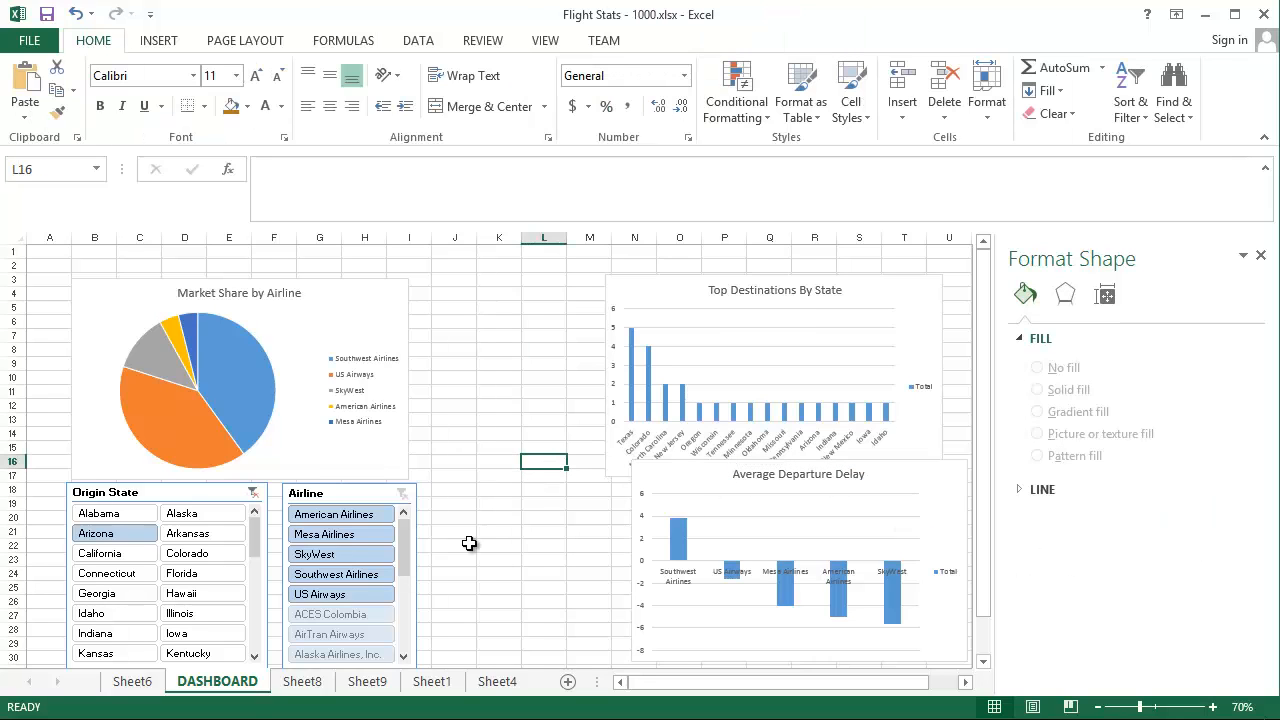
Try Colorado, Florida and Hawaii in the Origin State slicer, then filter the dashboard charts to Florida
click(213, 552)
click(202, 576)
click(202, 595)
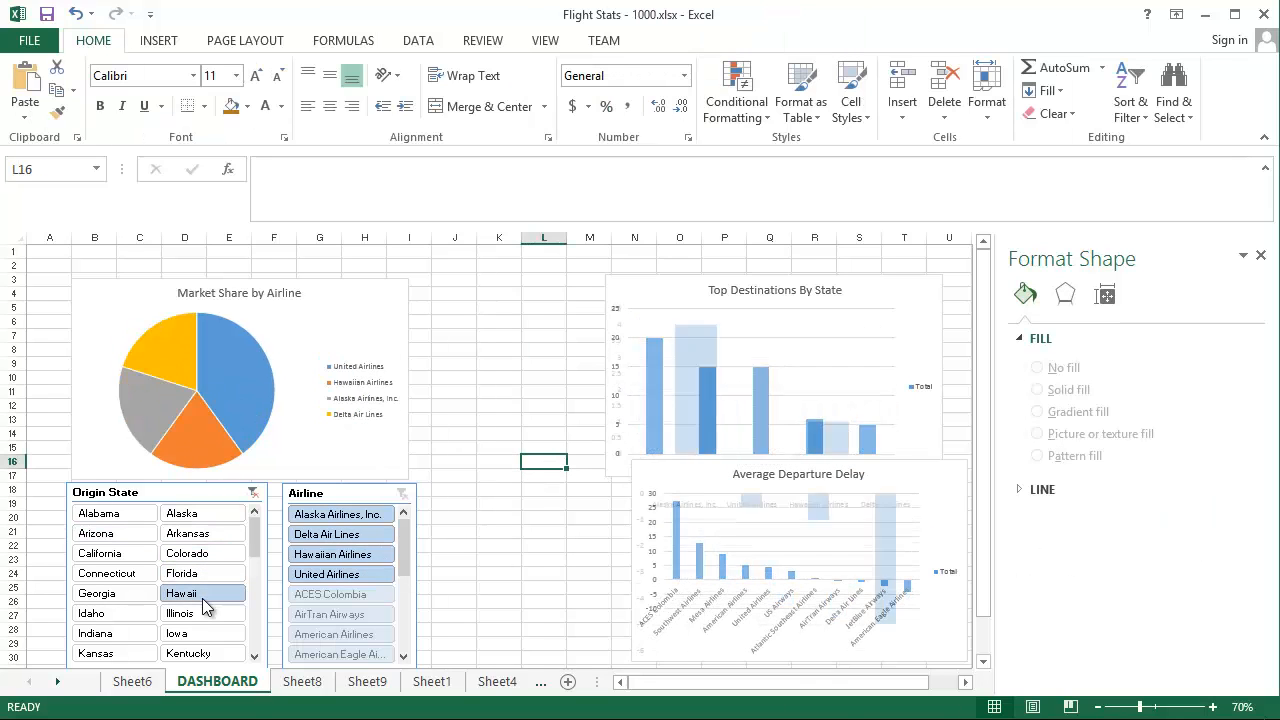
click(200, 578)
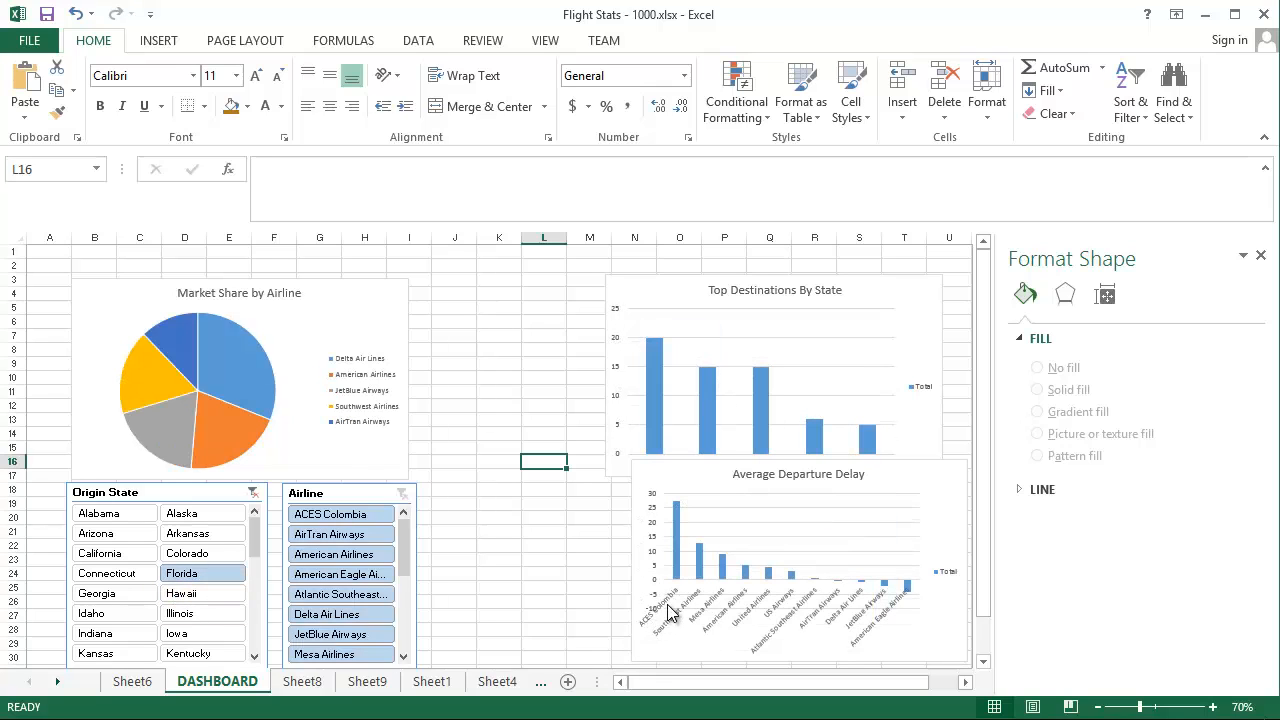
Widen the Average Departure Delay chart, check its ACES Colombia bar, and rearrange it above the Top Destinations By State chart
click(636, 588)
drag(632, 560, 540, 590)
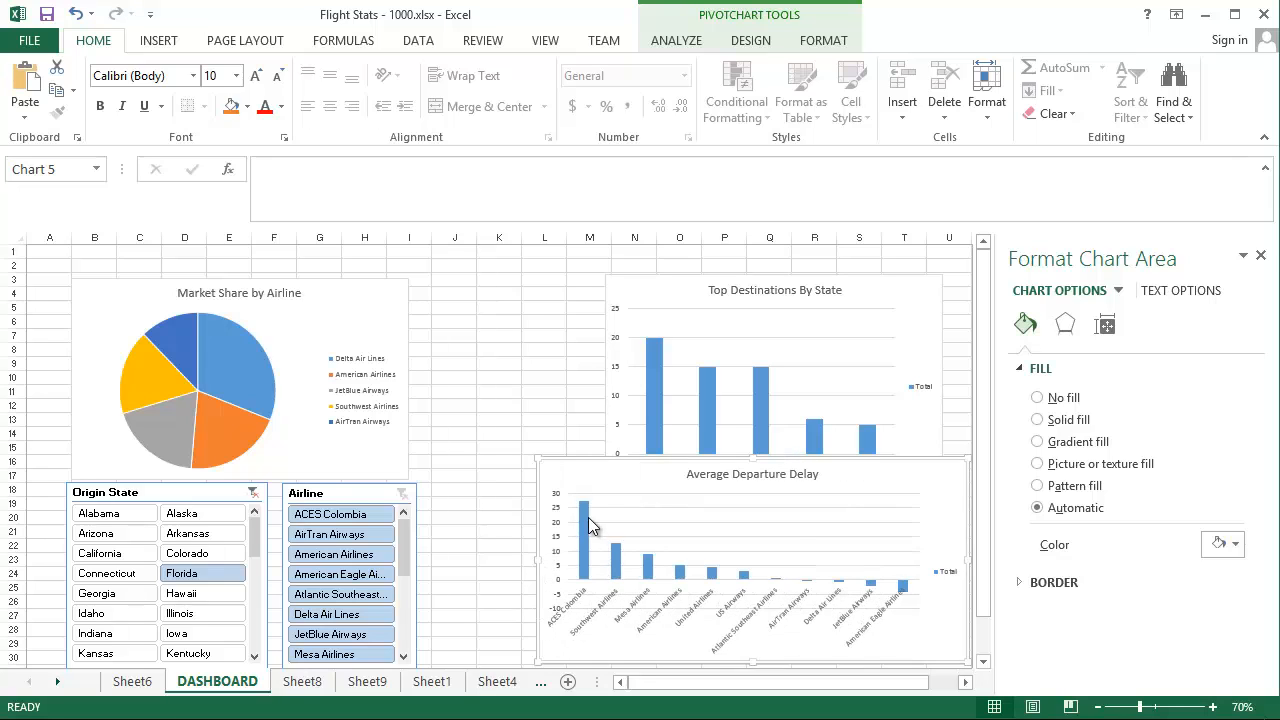
mouse_move(588, 517)
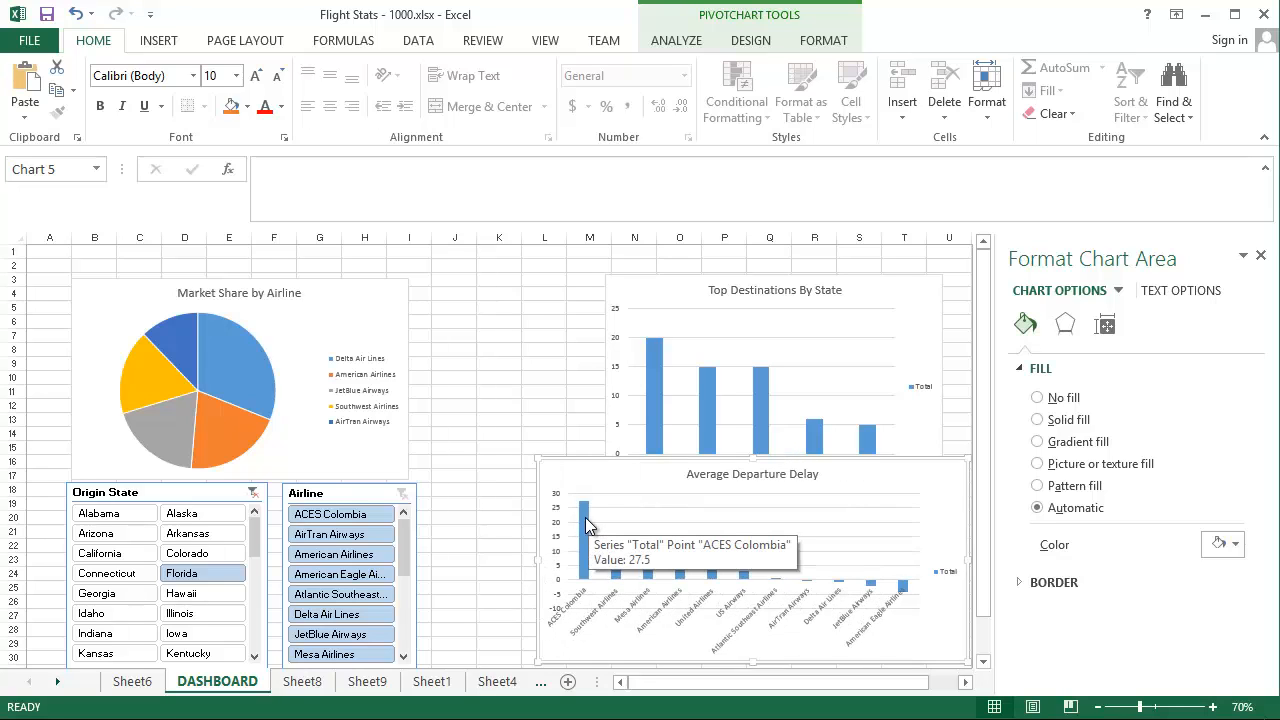
mouse_move(580, 483)
mouse_down()
mouse_move(535, 455)
mouse_move(466, 331)
mouse_move(484, 283)
mouse_up()
mouse_move(916, 304)
mouse_down()
mouse_move(923, 351)
mouse_move(751, 420)
mouse_move(757, 494)
mouse_up()
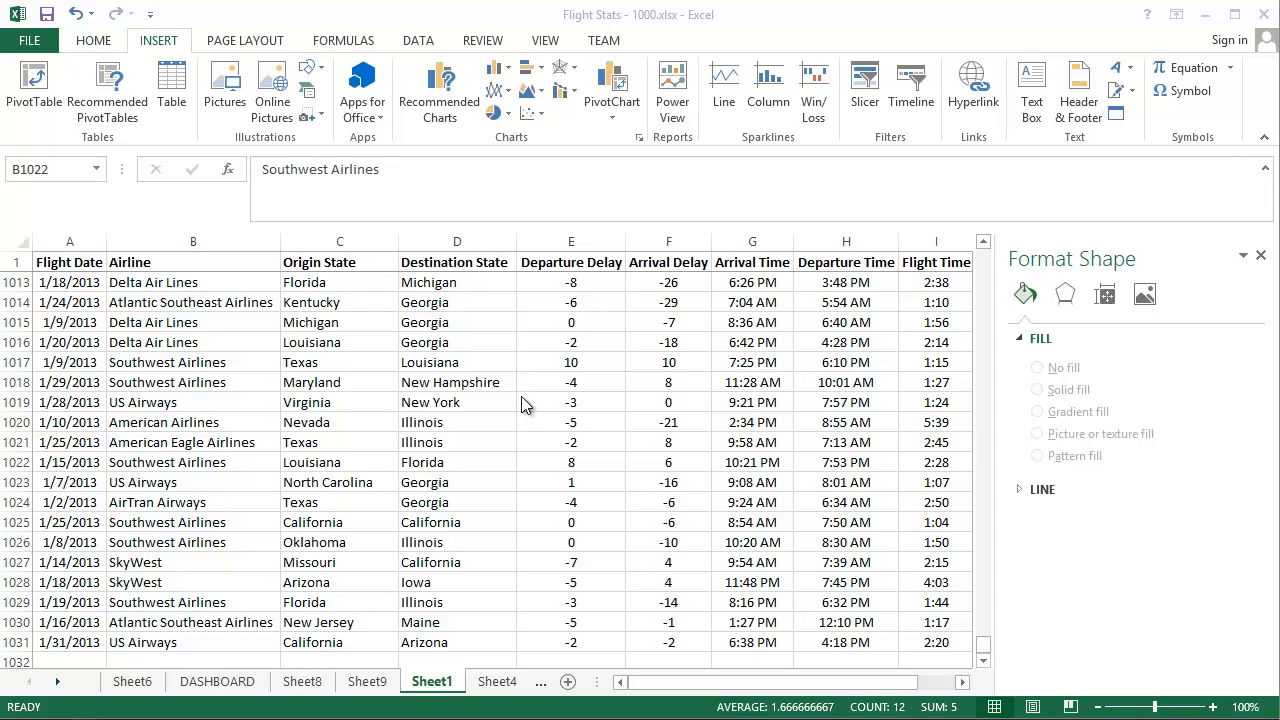
Select cell E1017 in the Departure Delay column of the Sheet1 flight data
click(580, 358)
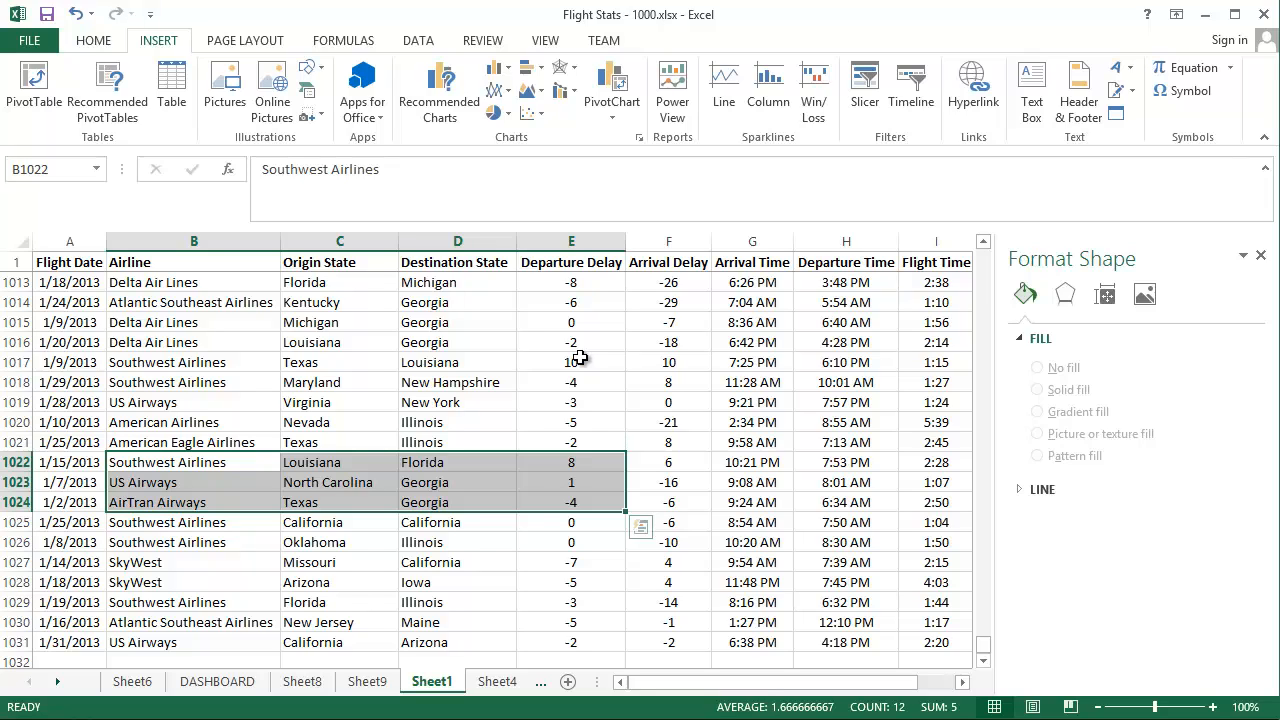
click(576, 358)
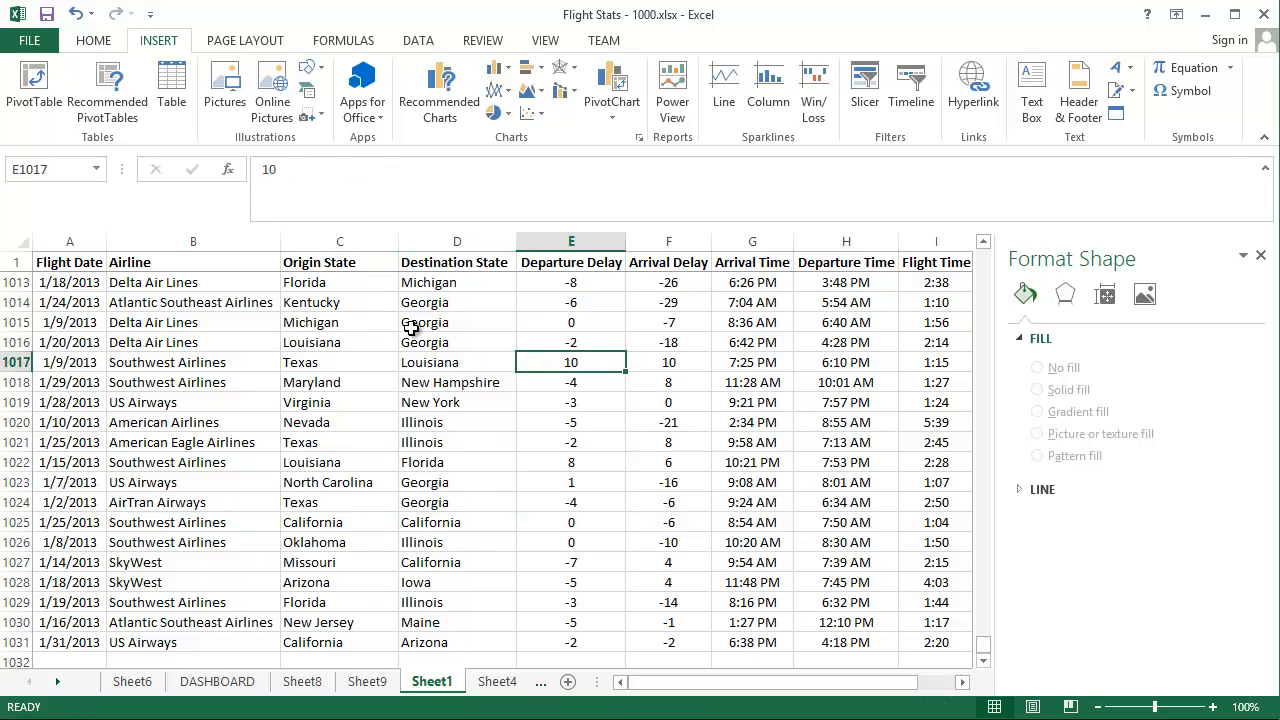